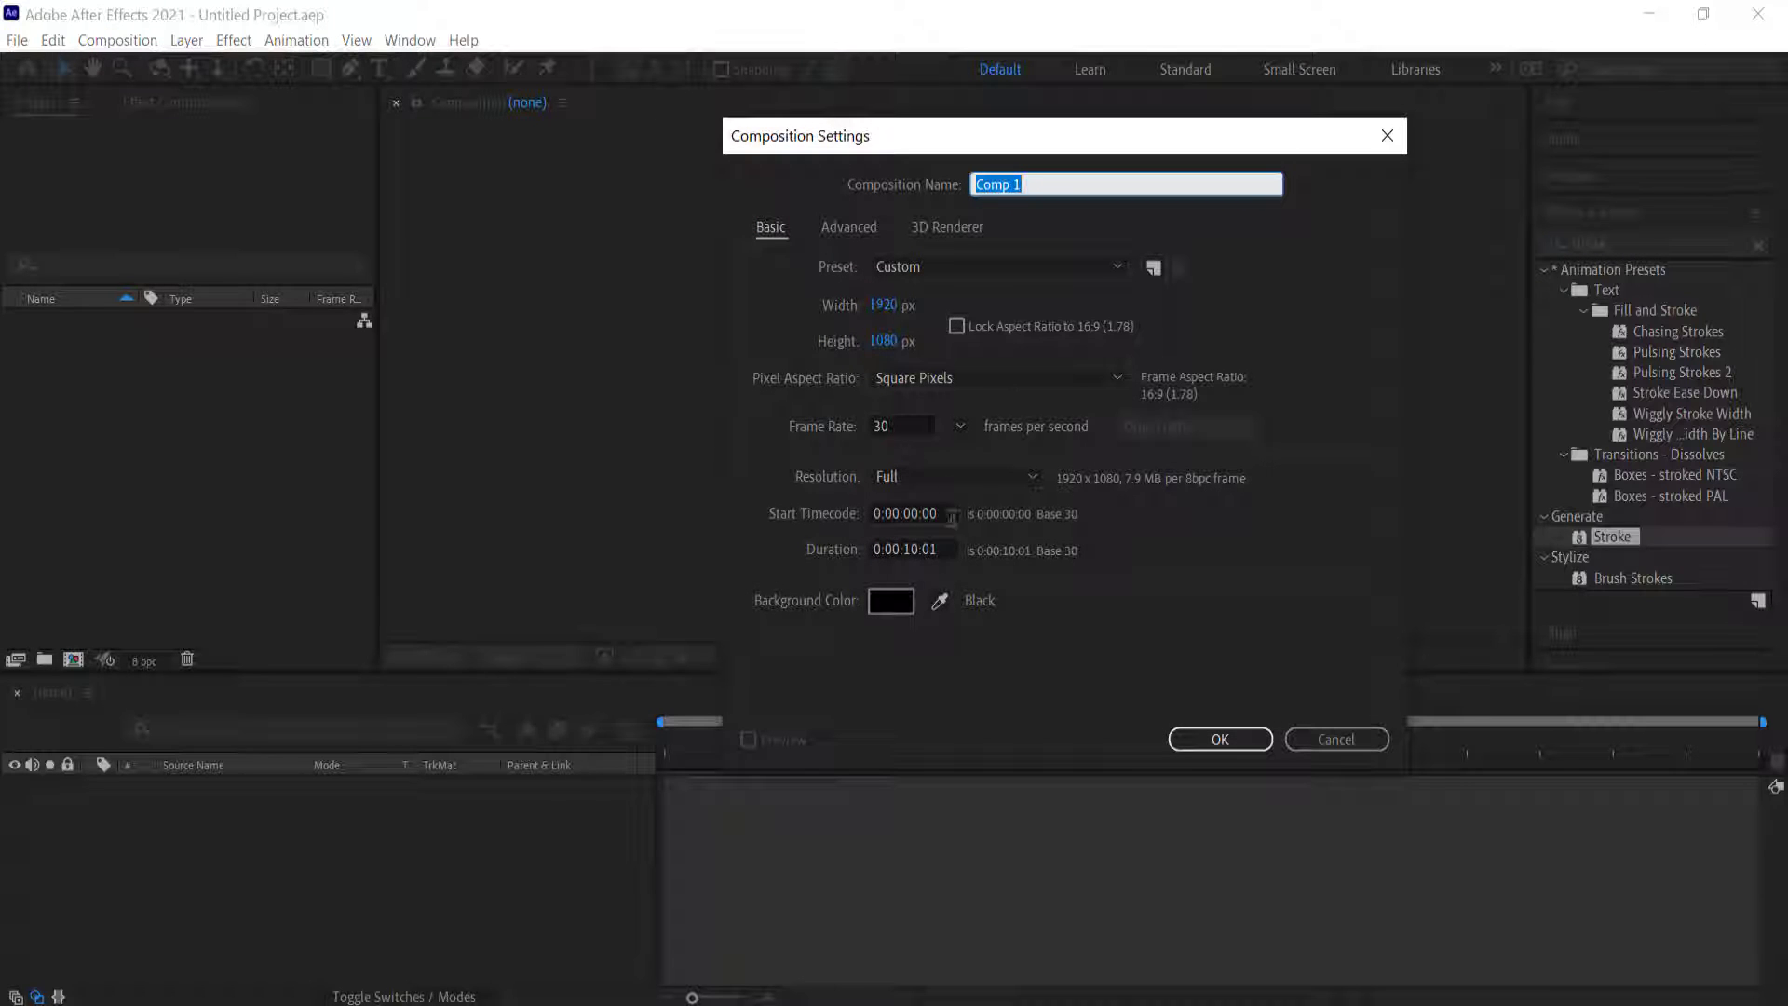
Create a 1920 x 1080, 30 fps composition and import the page image, paper texture and highlighter audio.
left_click(1228, 740)
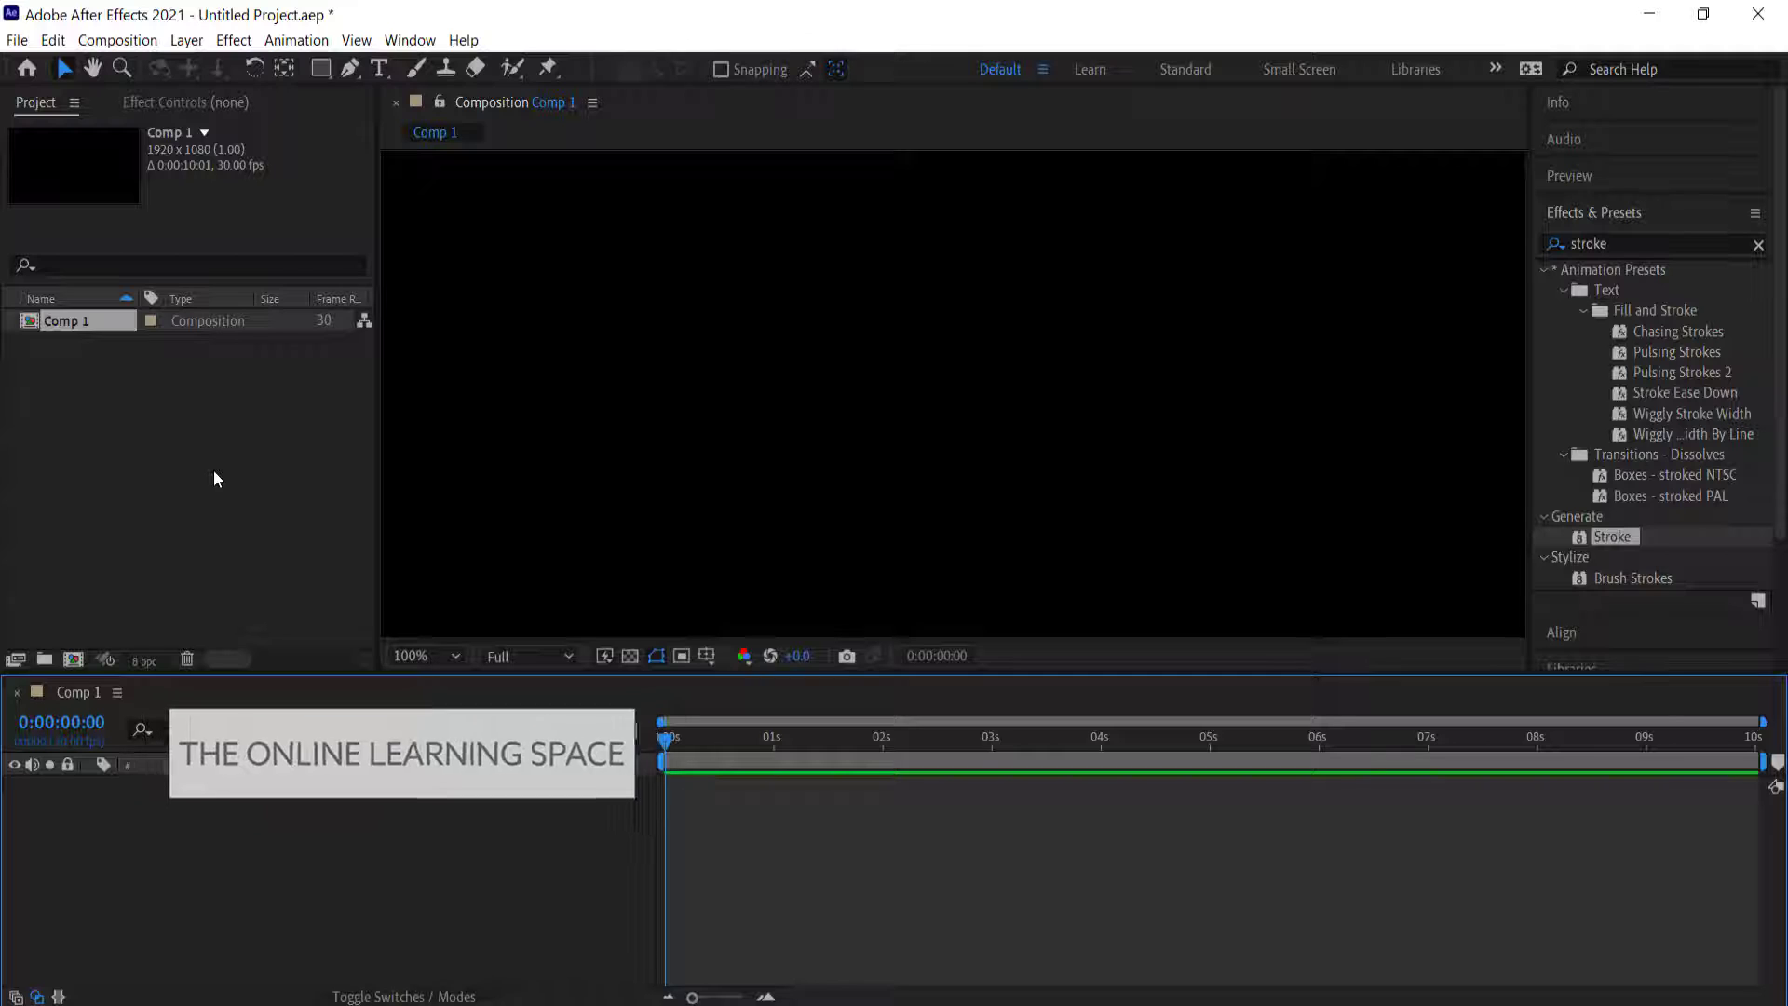
right_click(230, 473)
mouse_move(335, 575)
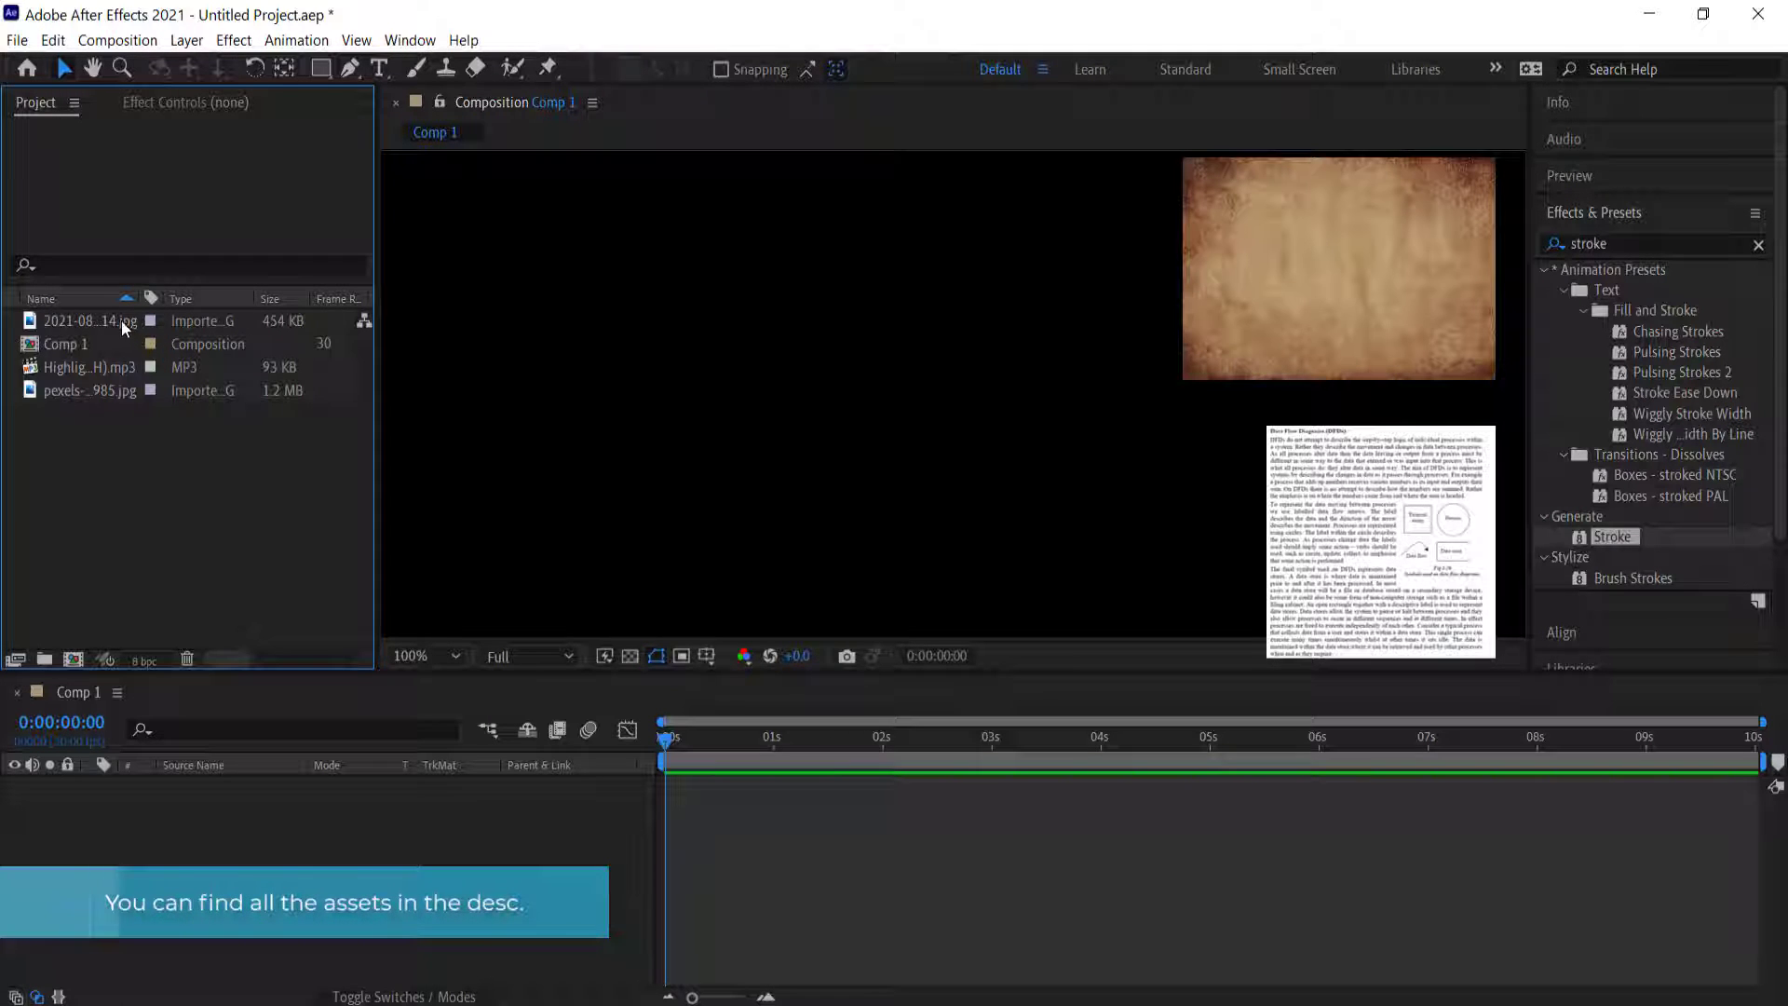
Add the 2021-08-18_17-43-14.jpg page image to the composition and scale it up proportionally to fill the frame height.
left_click_drag(99, 319, 366, 805)
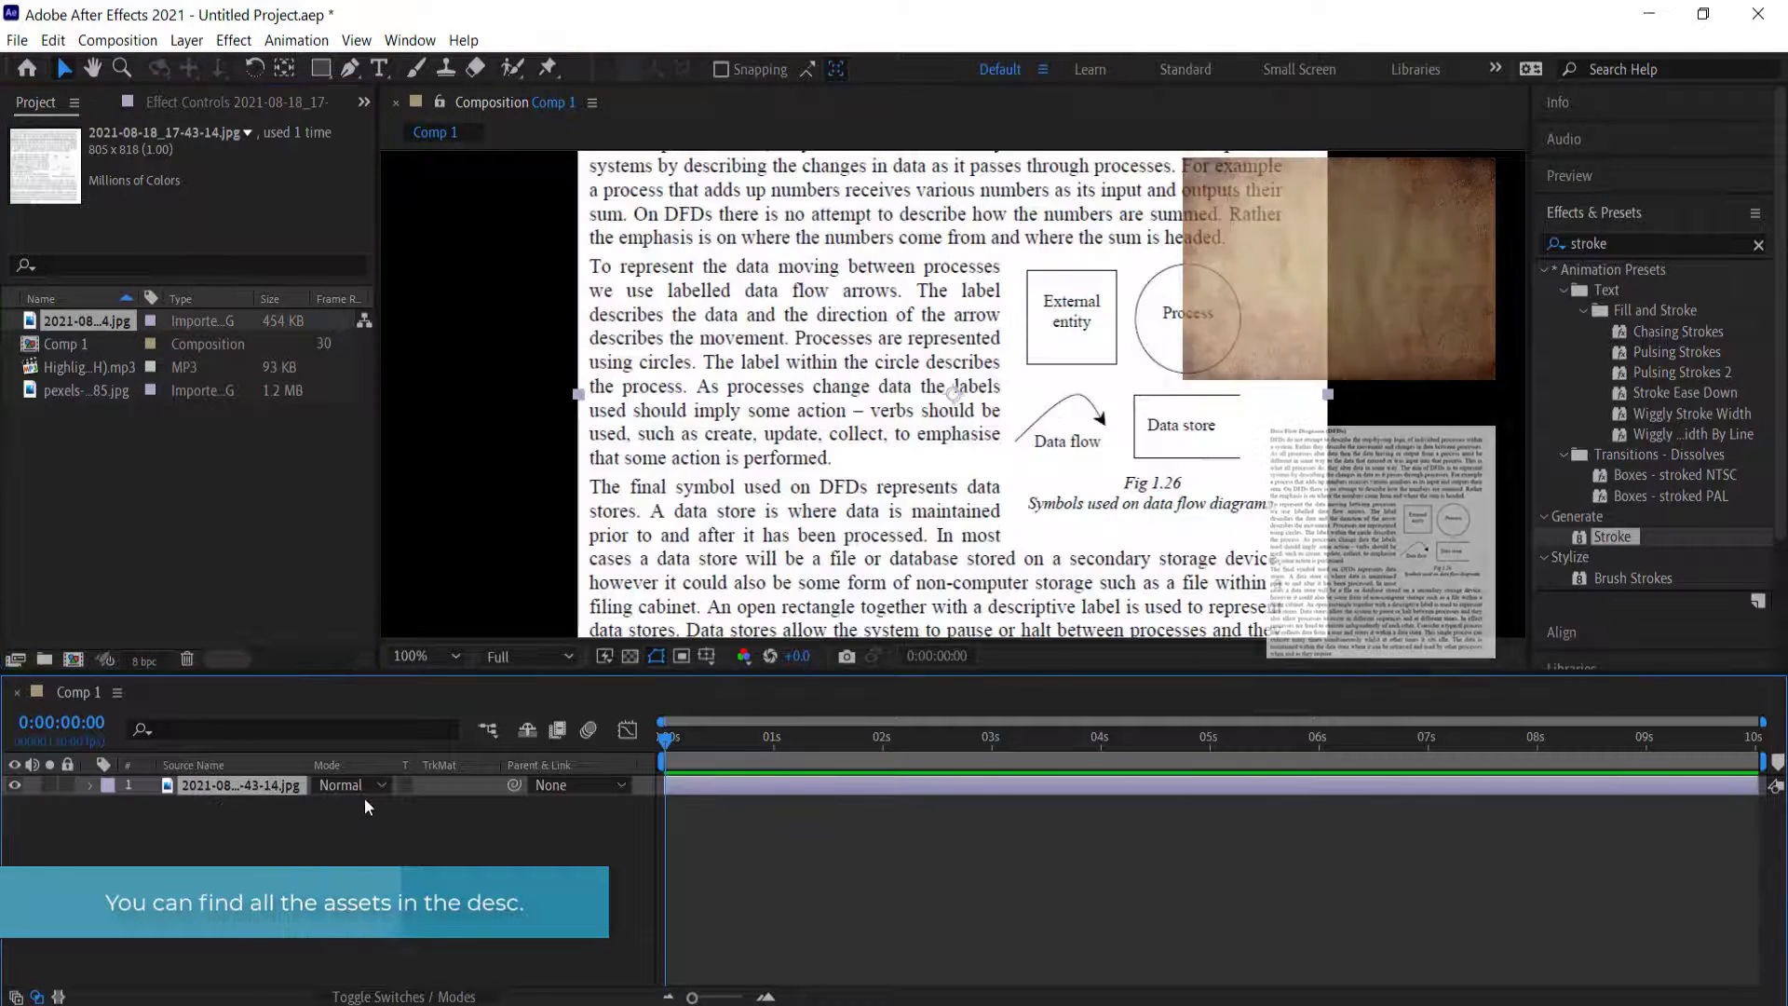
scroll(853, 416, "down", 2)
scroll(853, 416, "down", 2)
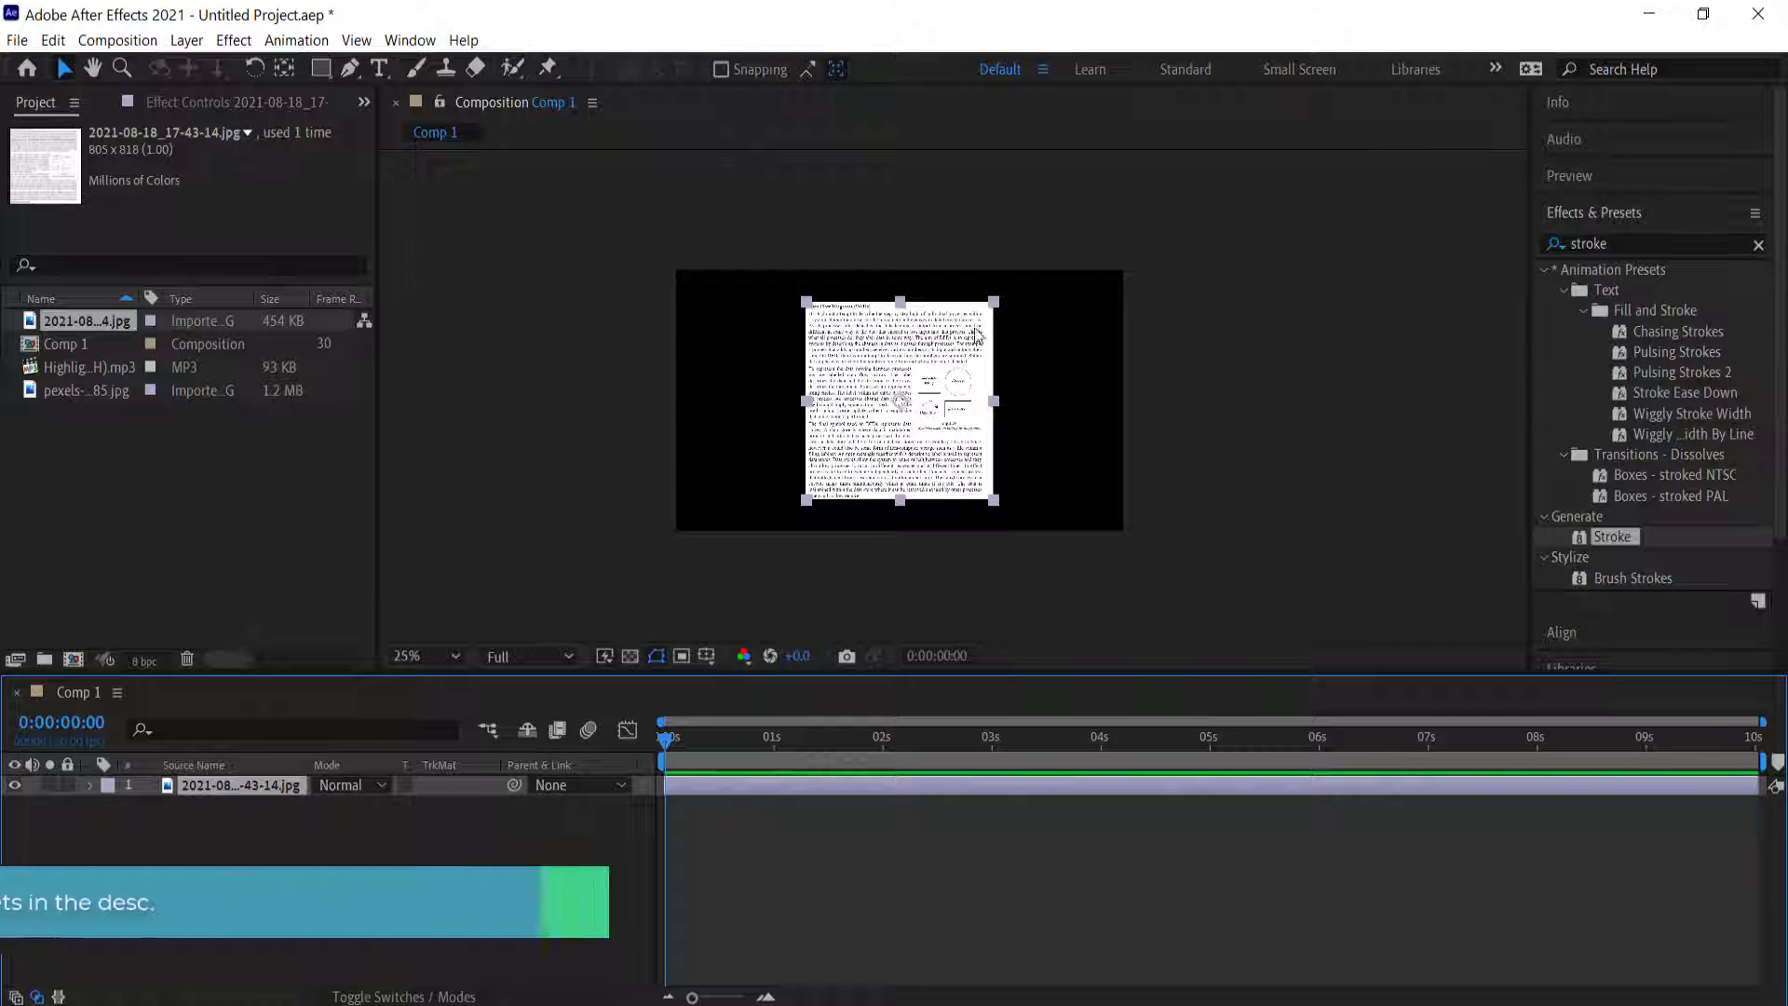
left_click_drag(994, 307, 1050, 268)
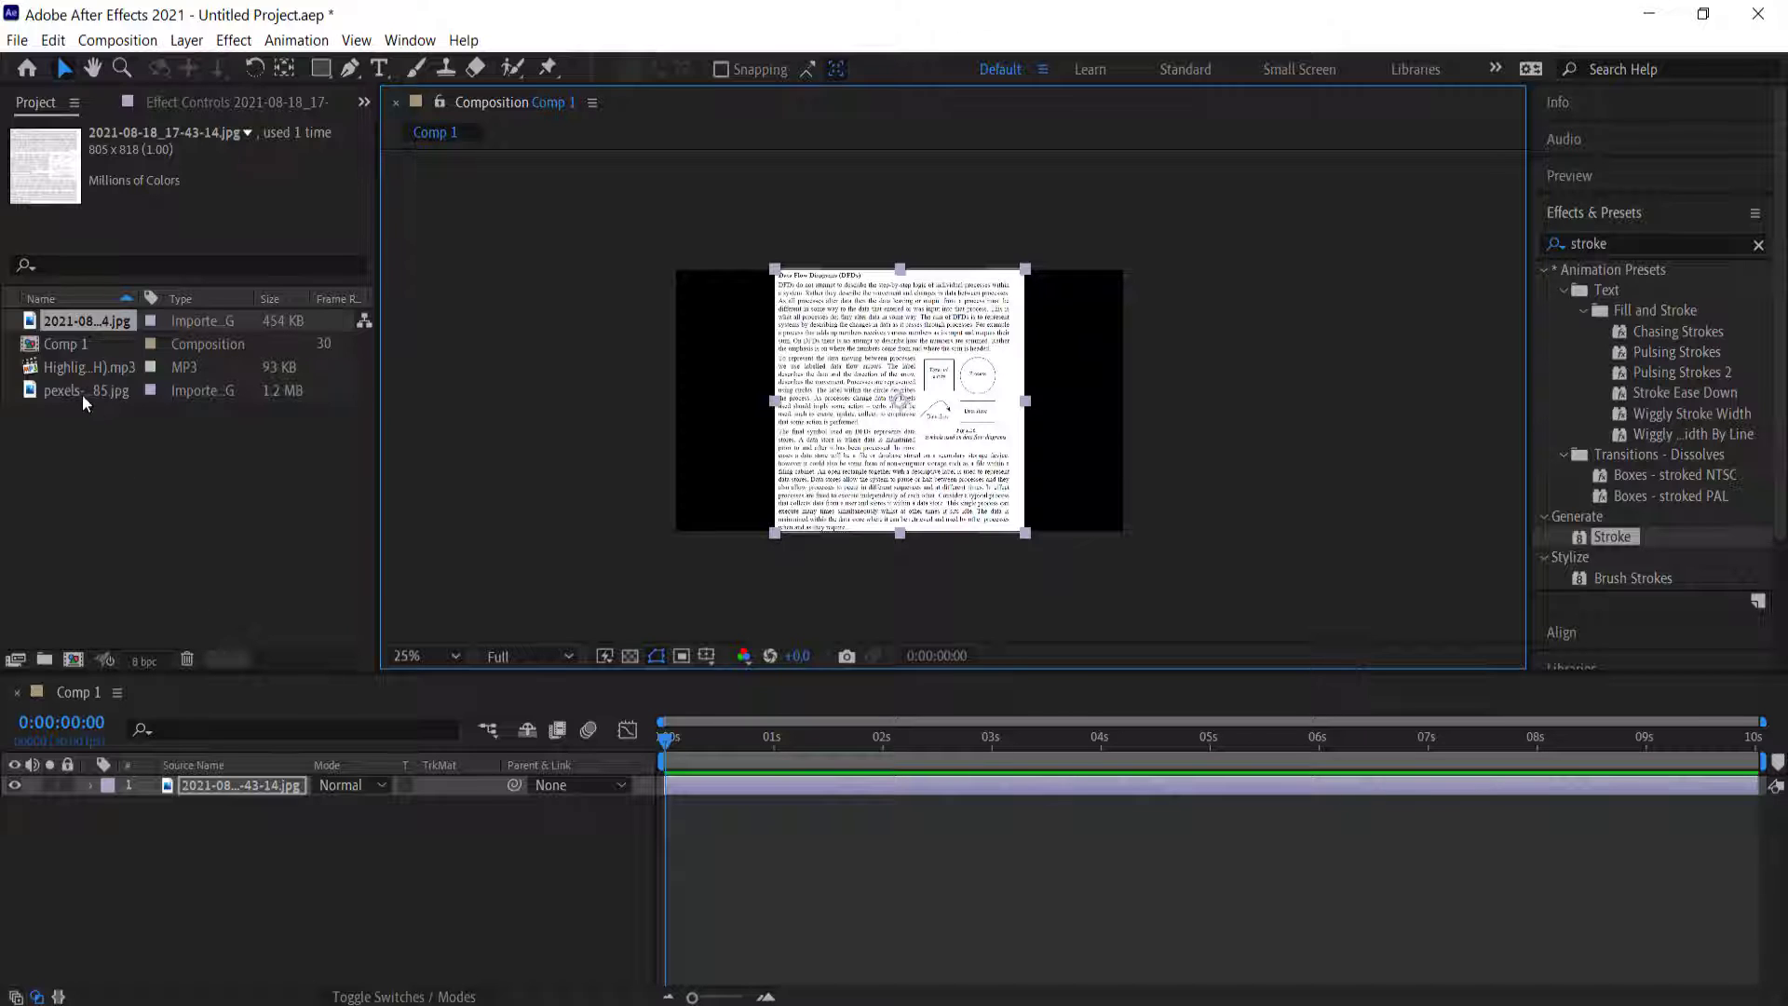
Add the pexels paper texture above the page image with Multiply blending, and place the highlighter MP3 beneath both layers.
left_click_drag(76, 389, 229, 780)
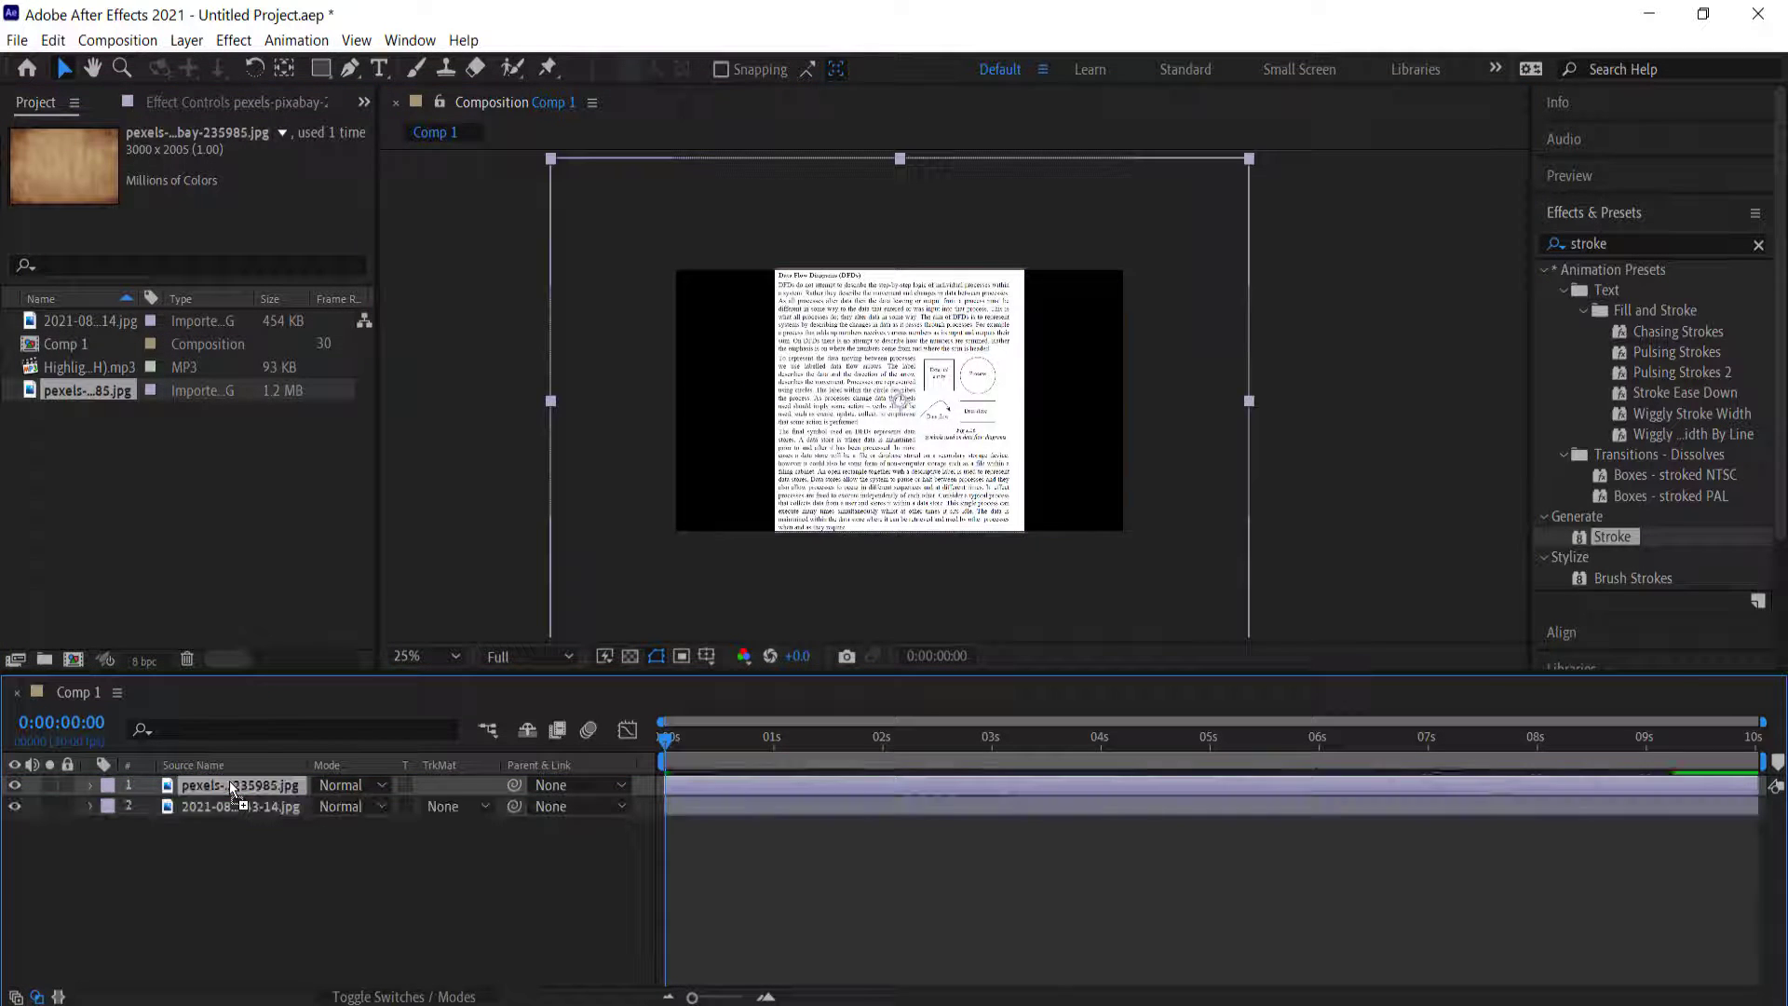
left_click(361, 804)
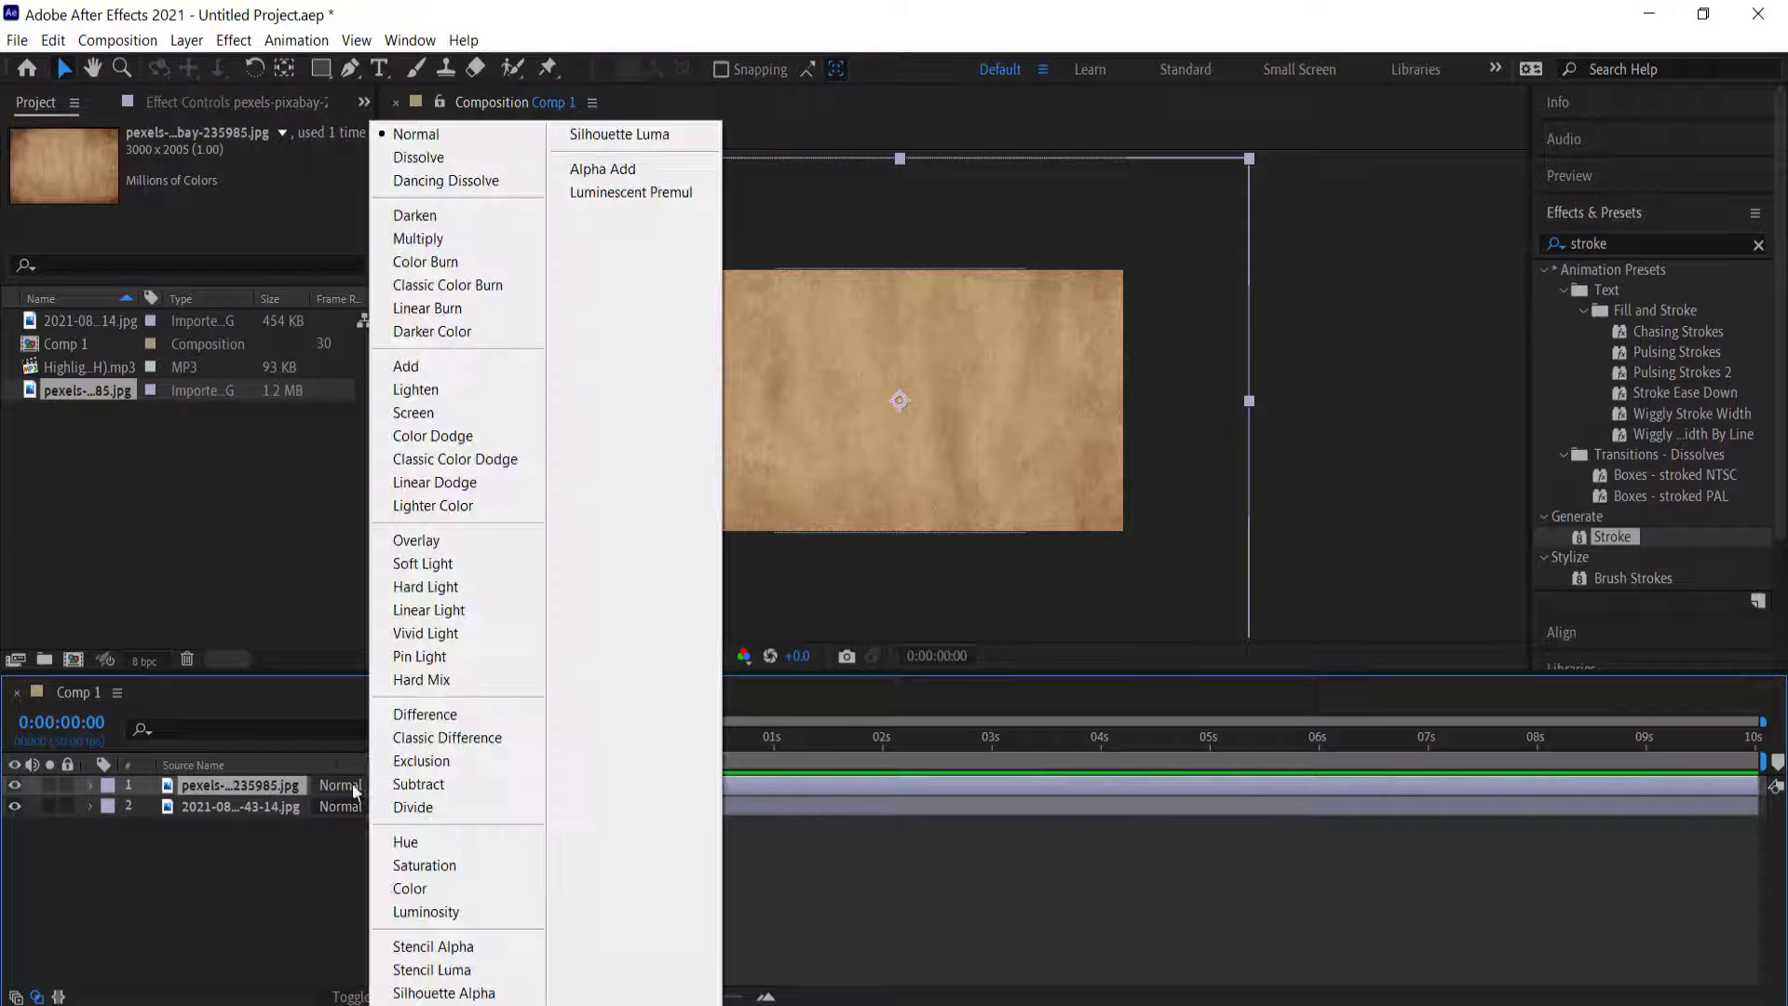
left_click(474, 240)
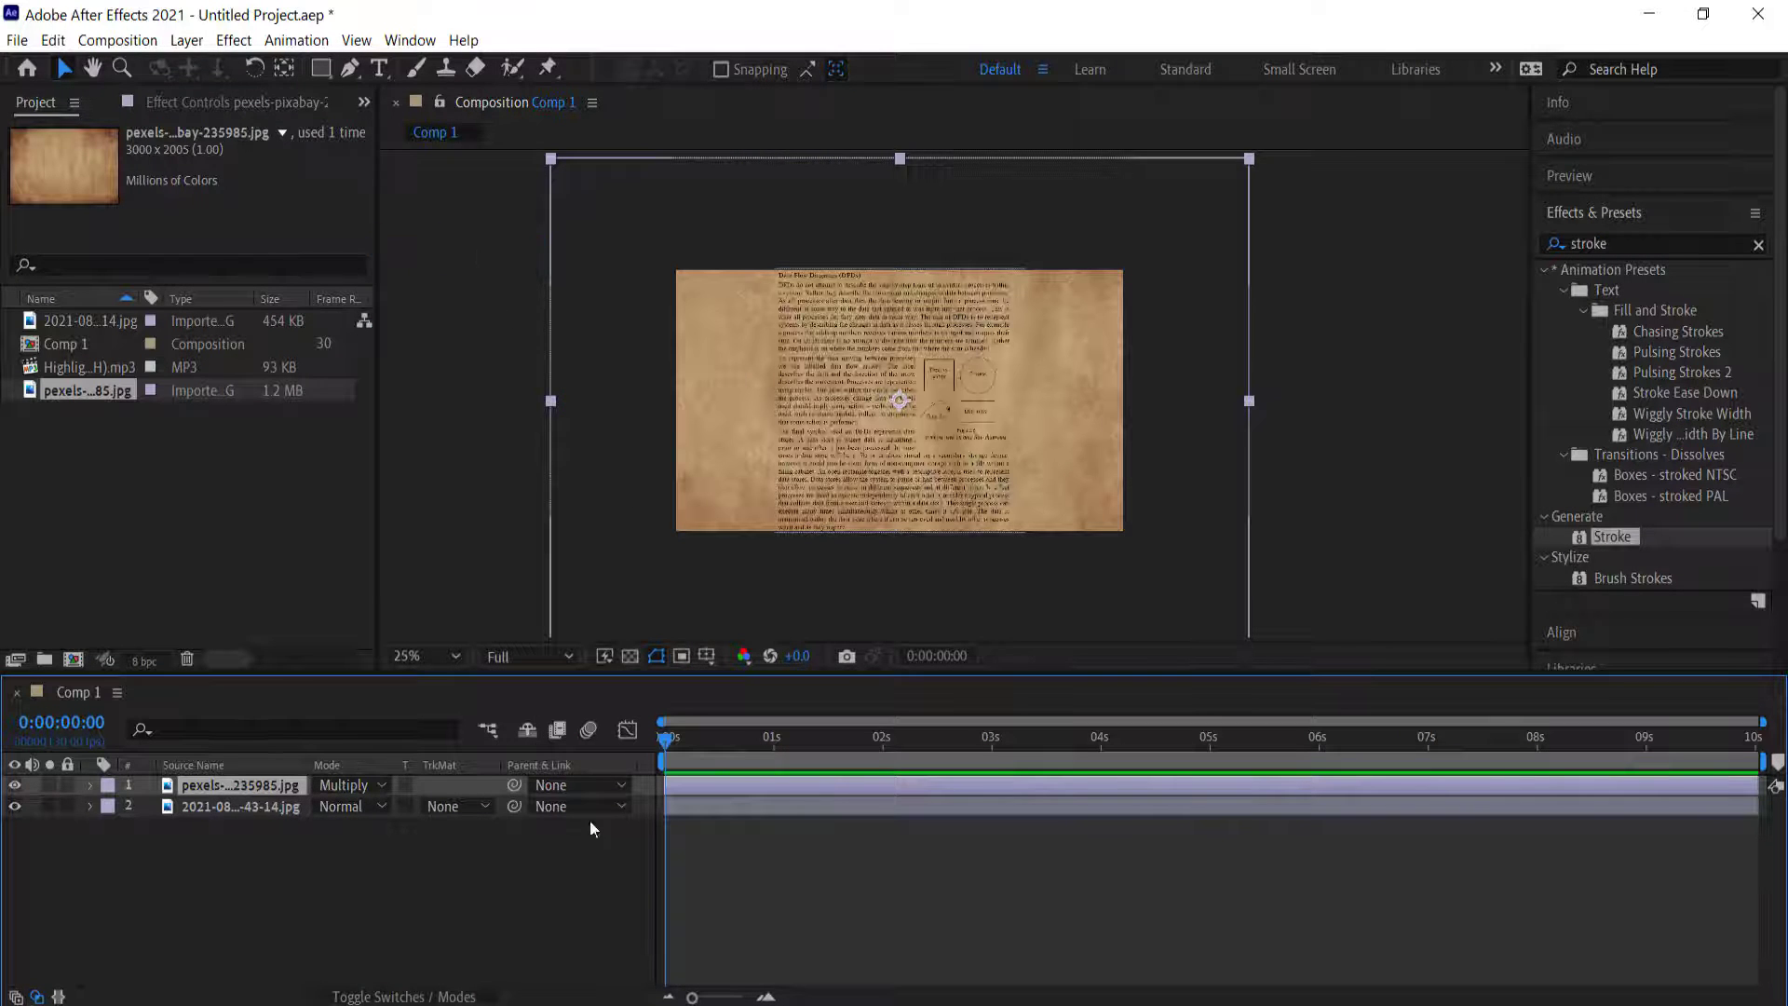
left_click(401, 997)
left_click(398, 998)
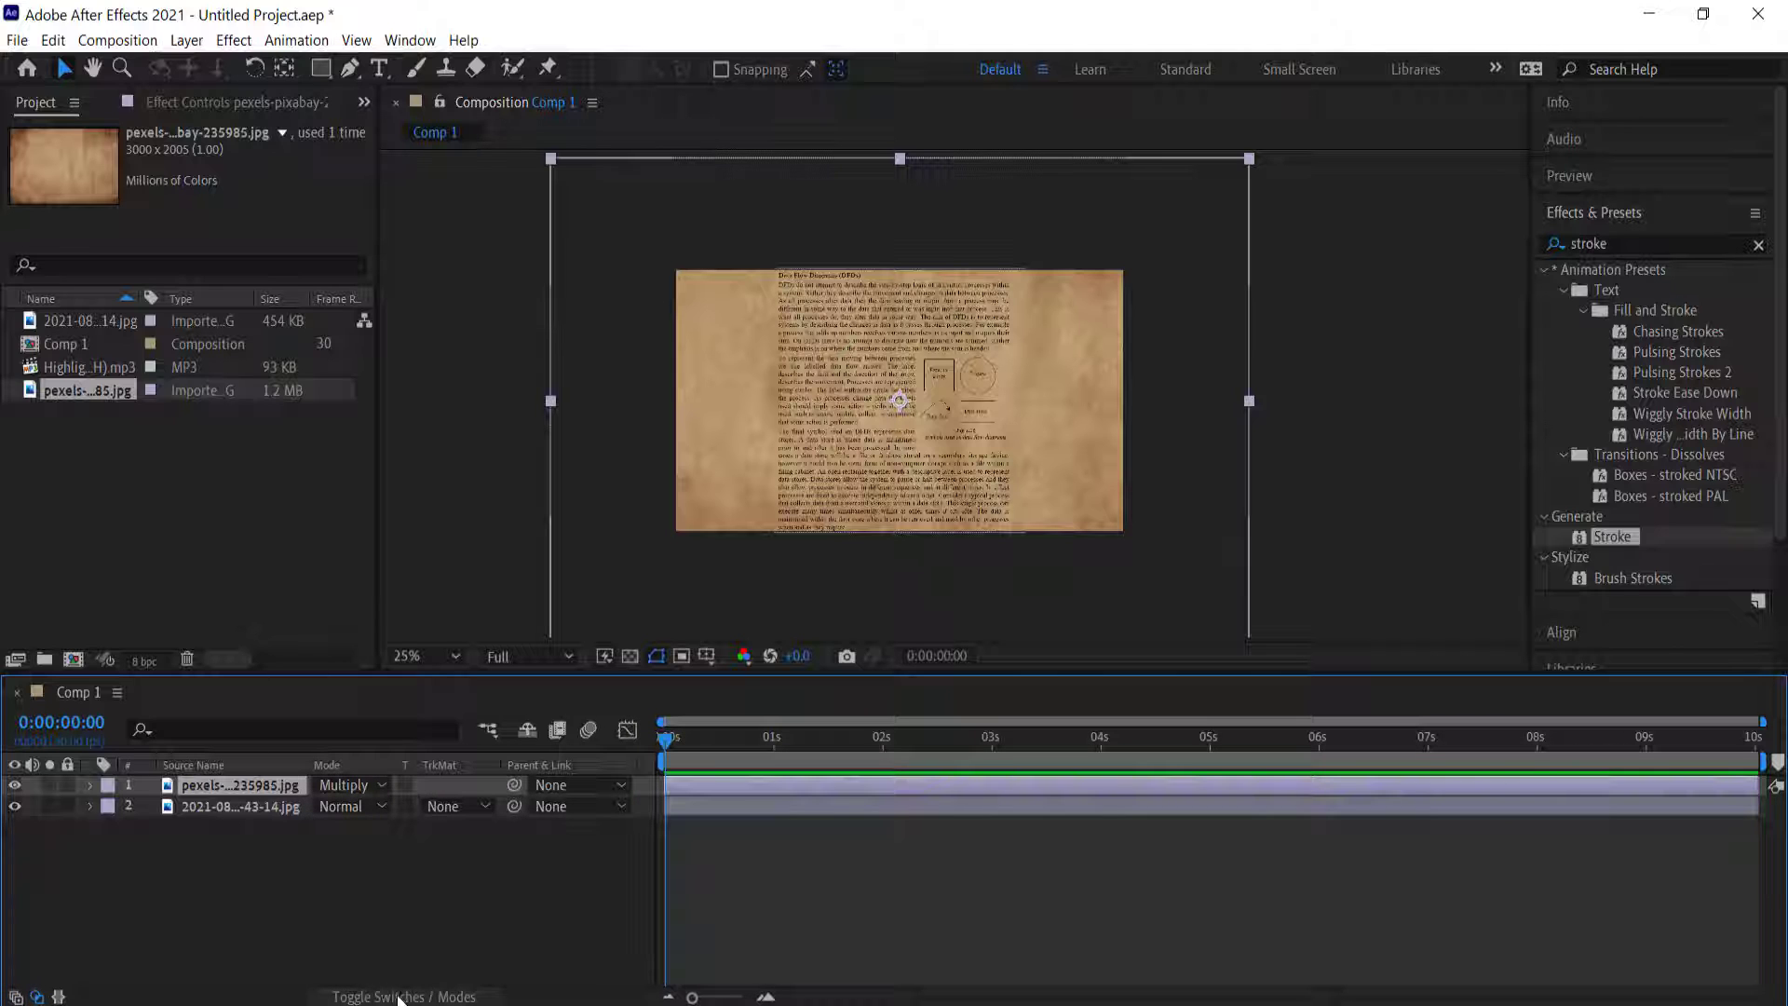
left_click_drag(101, 370, 249, 830)
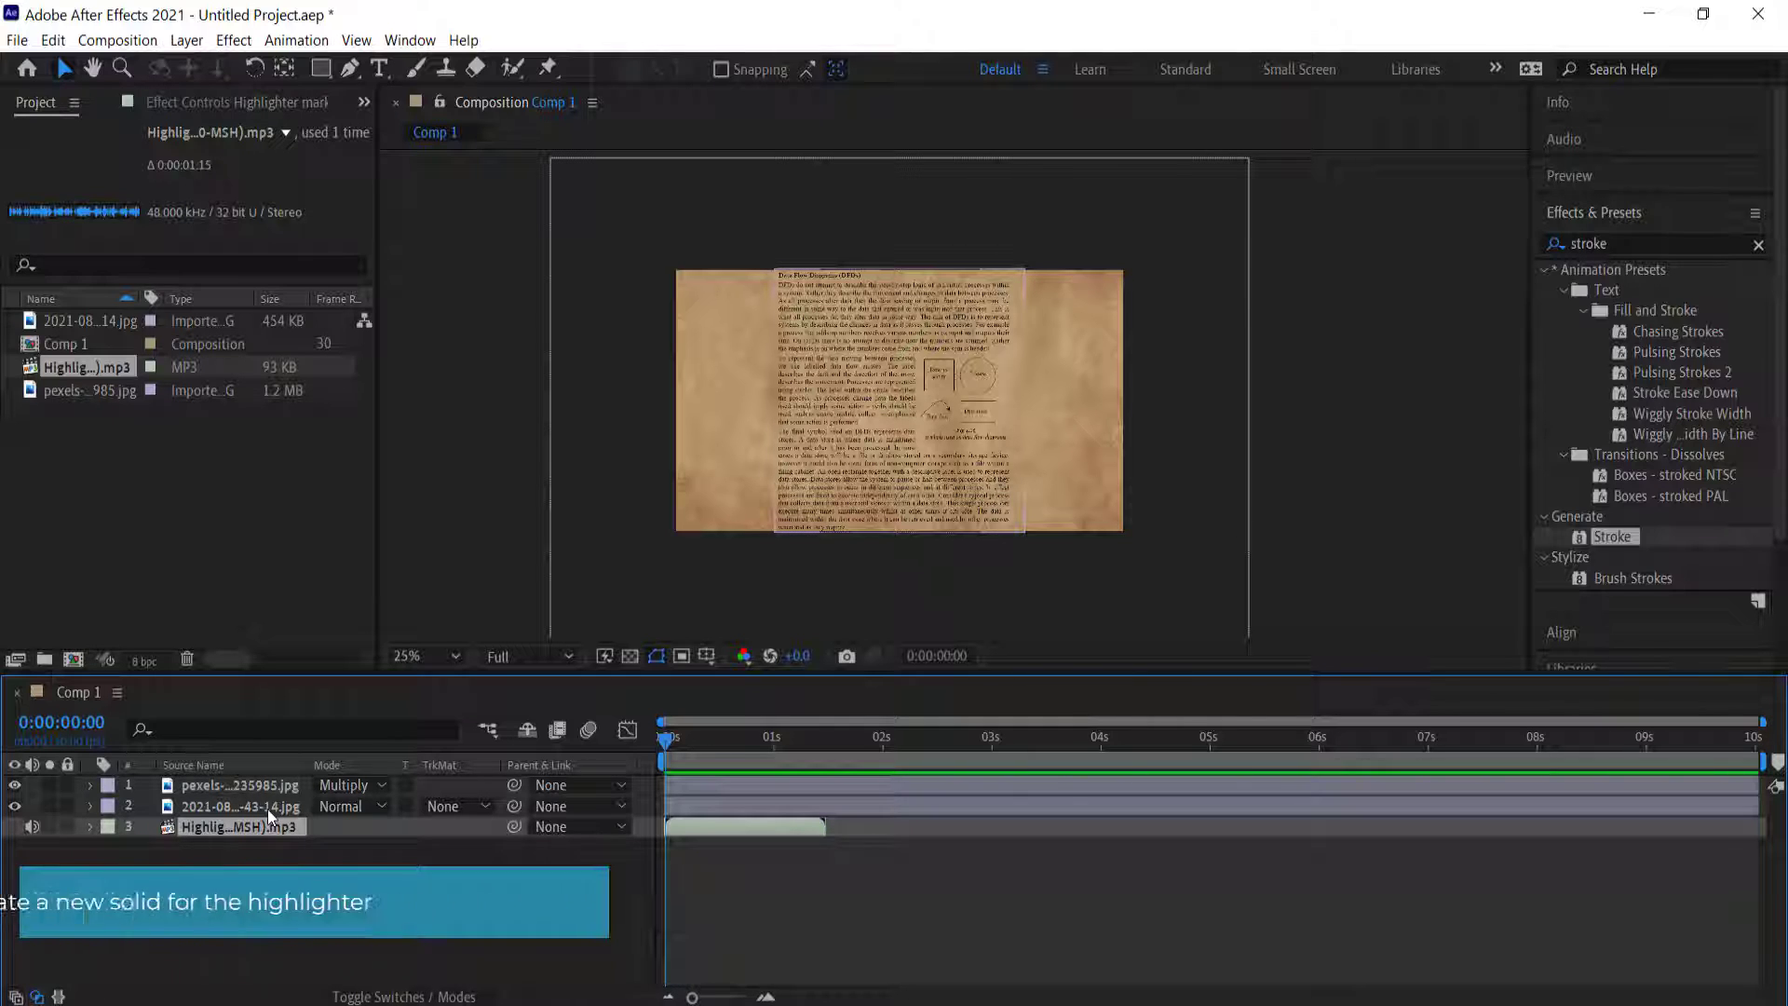
Create a yellow 1920 x 1080 solid and move it to the top of the layer stack.
right_click(471, 639)
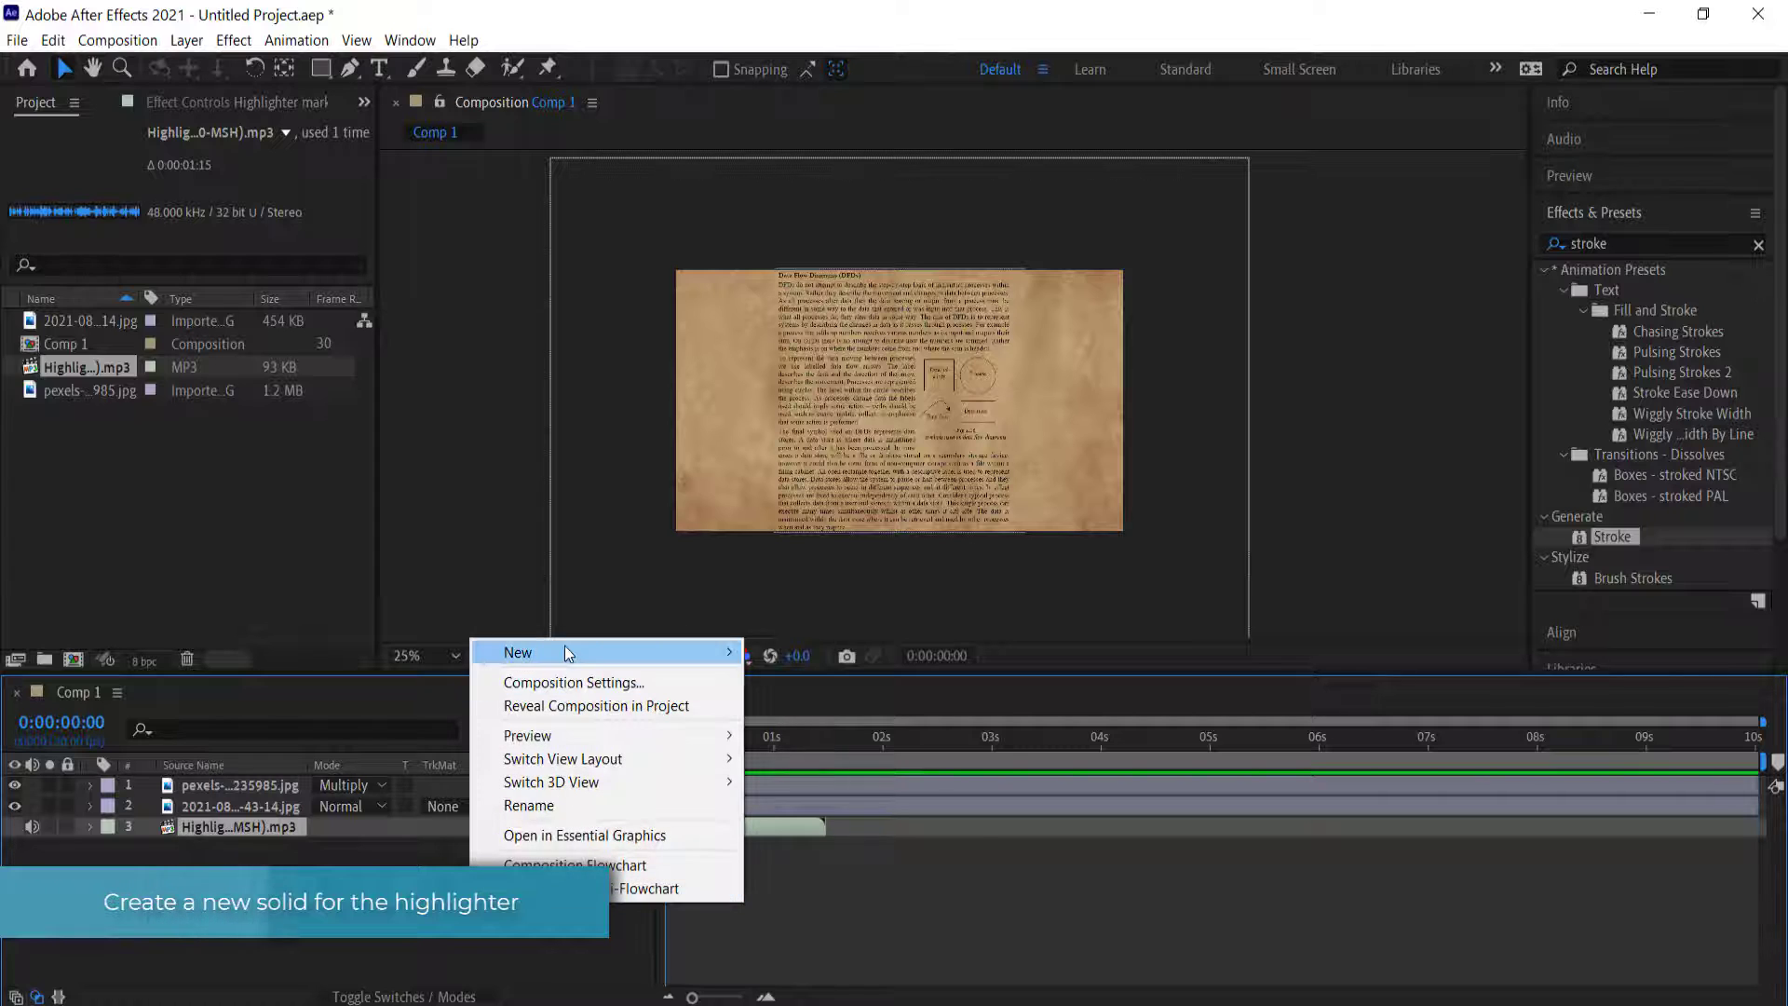
mouse_move(566, 652)
left_click(855, 707)
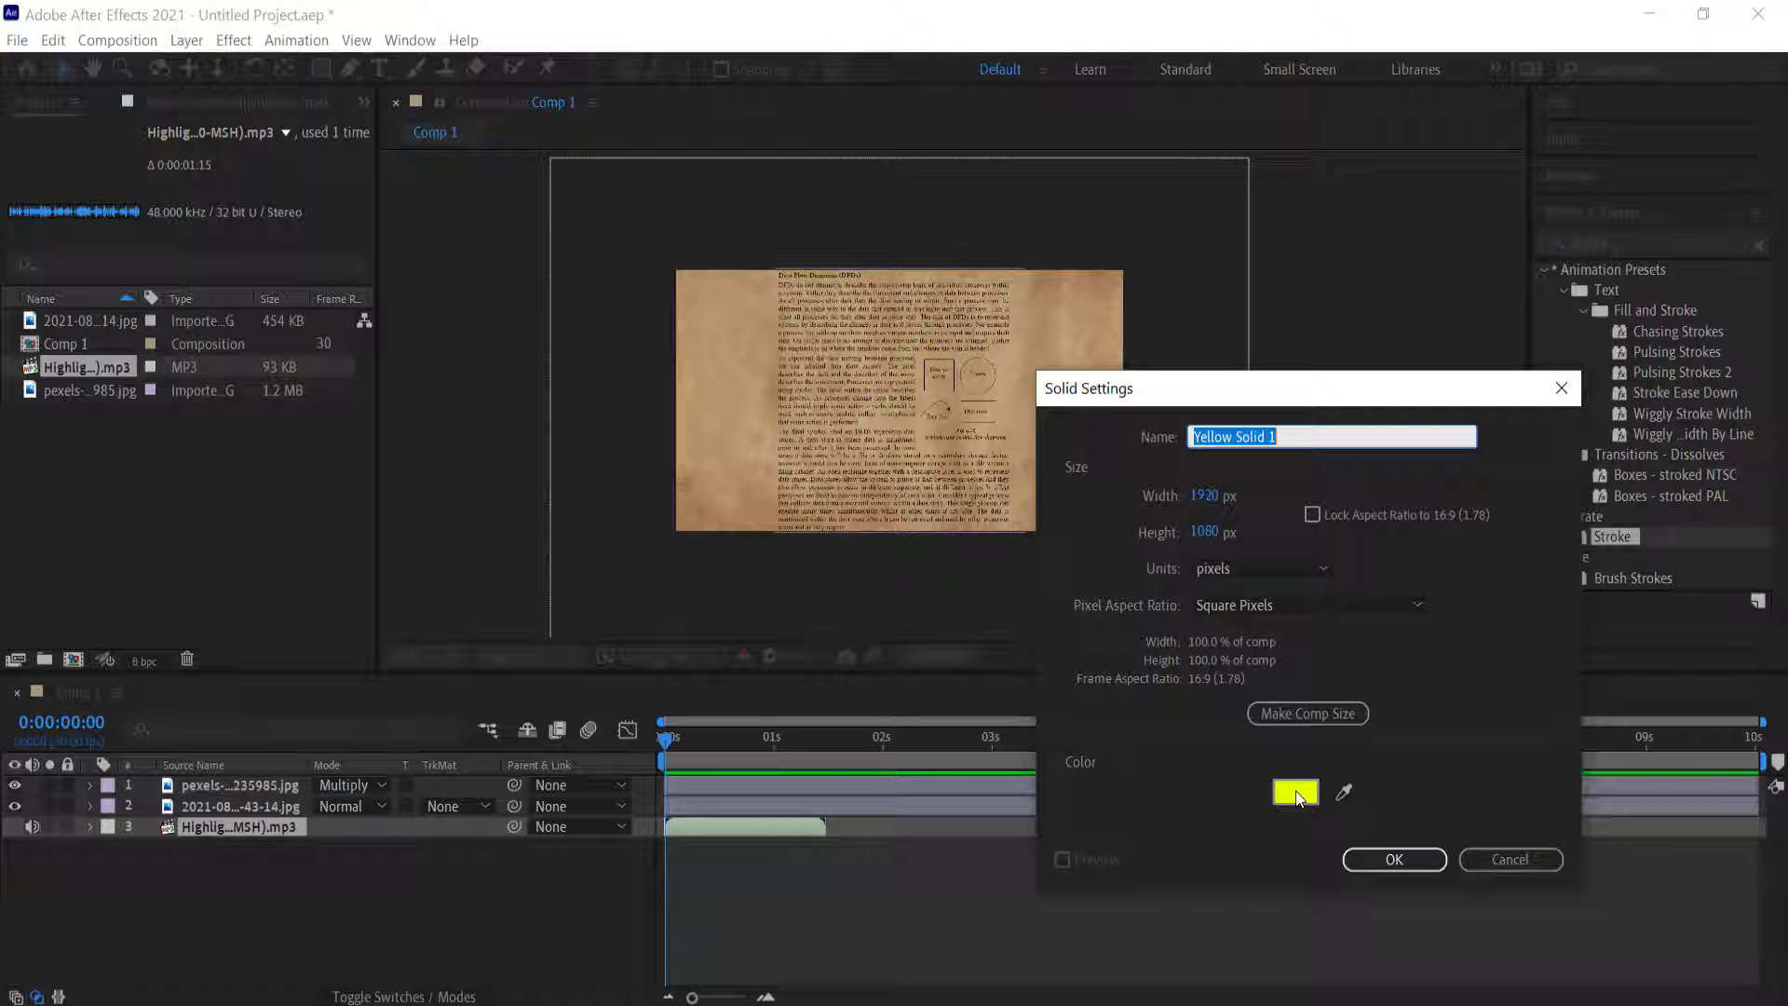
left_click(1389, 858)
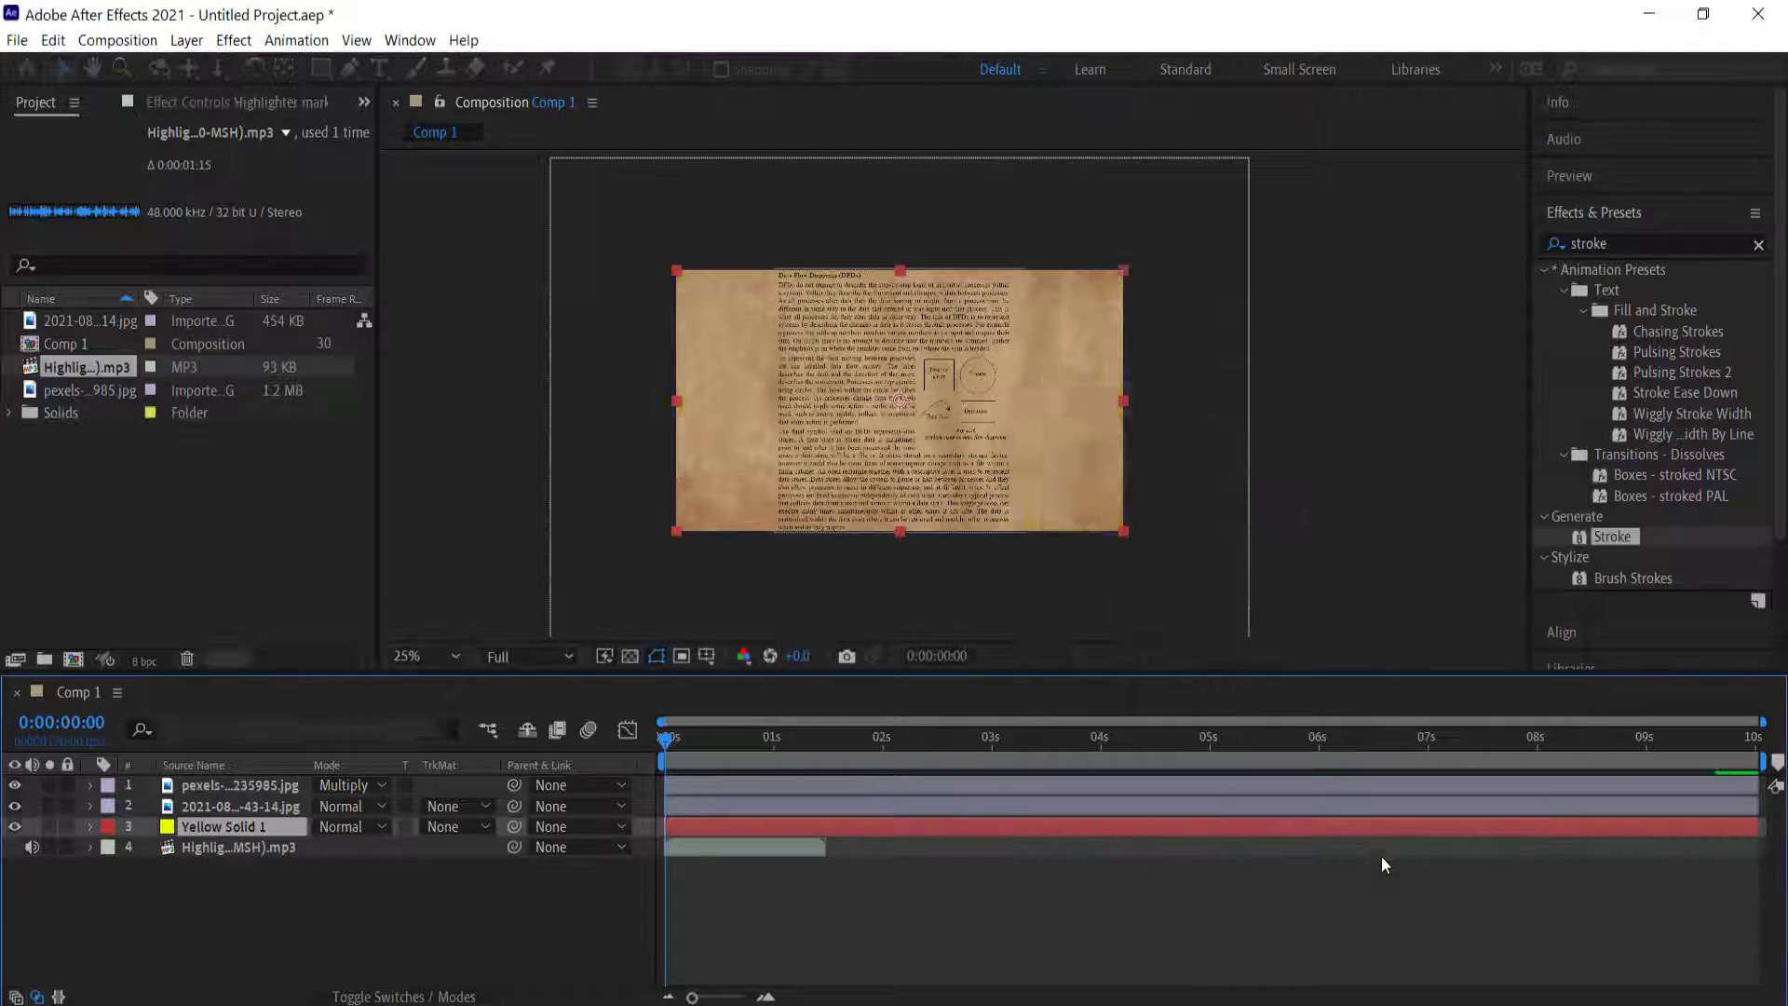
left_click_drag(228, 786, 221, 787)
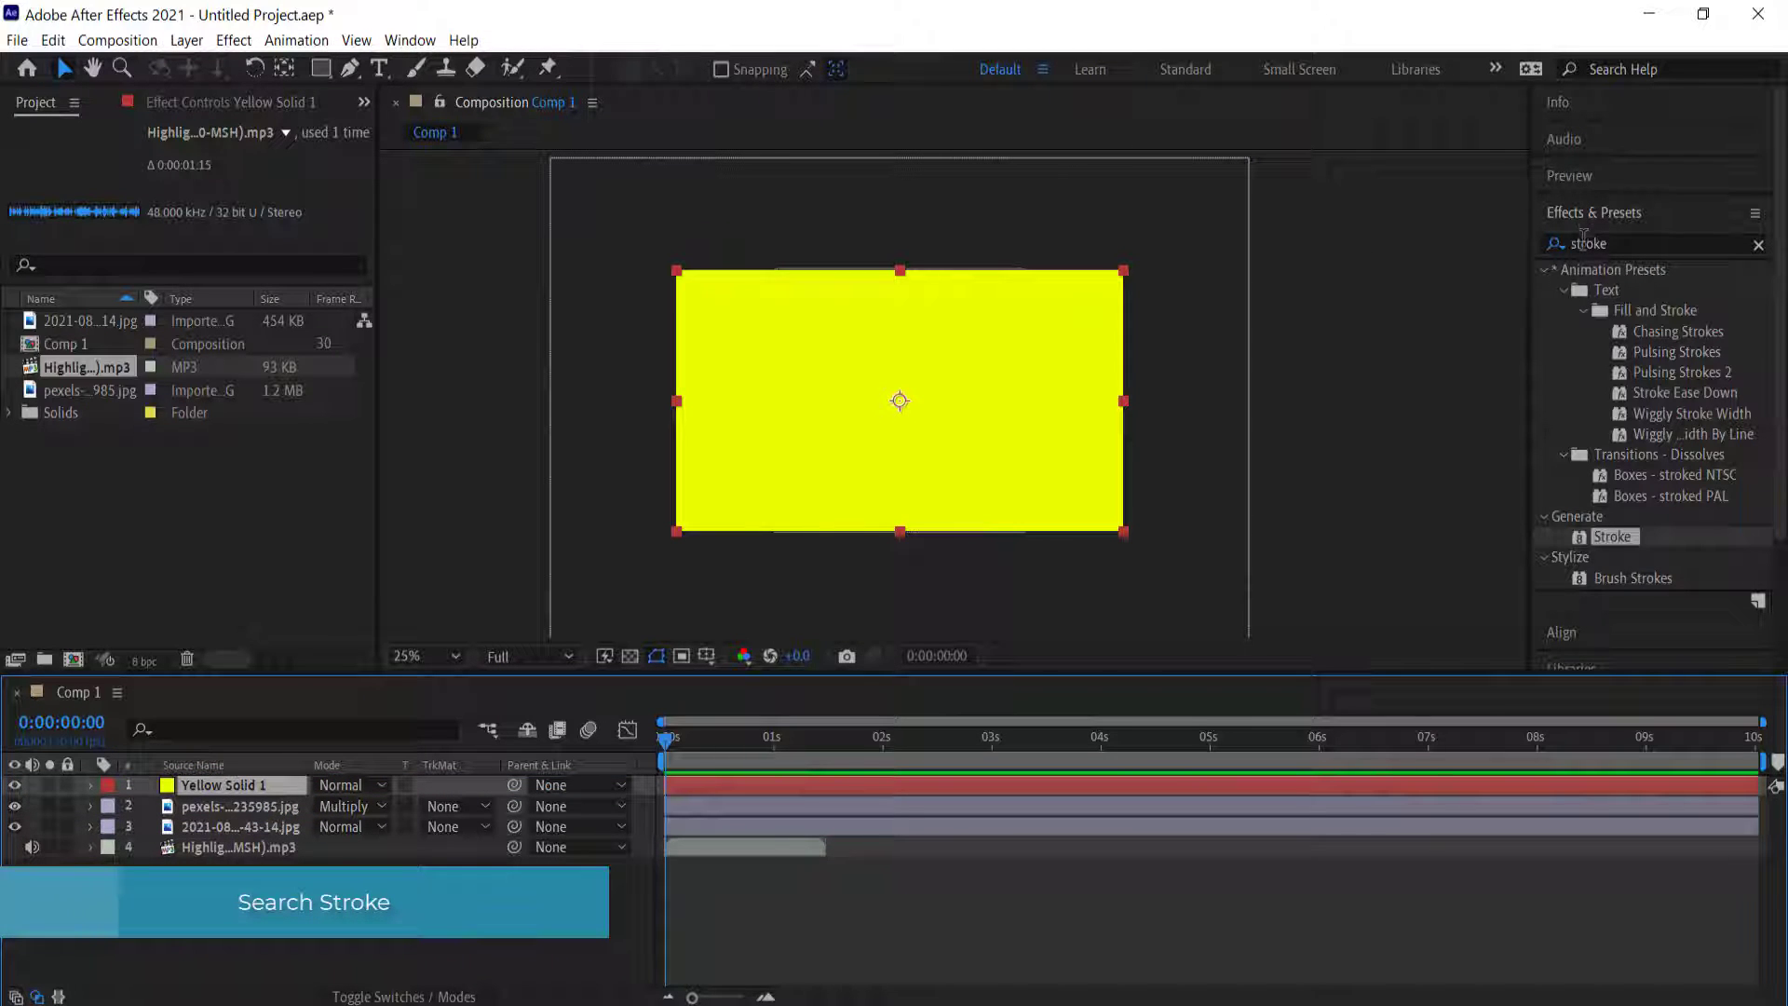
Apply the Stroke effect to the yellow solid and hide the layer so the page text shows.
left_click(1631, 244)
mouse_move(1611, 536)
left_mouse_down()
mouse_move(838, 708)
mouse_move(268, 784)
left_mouse_up()
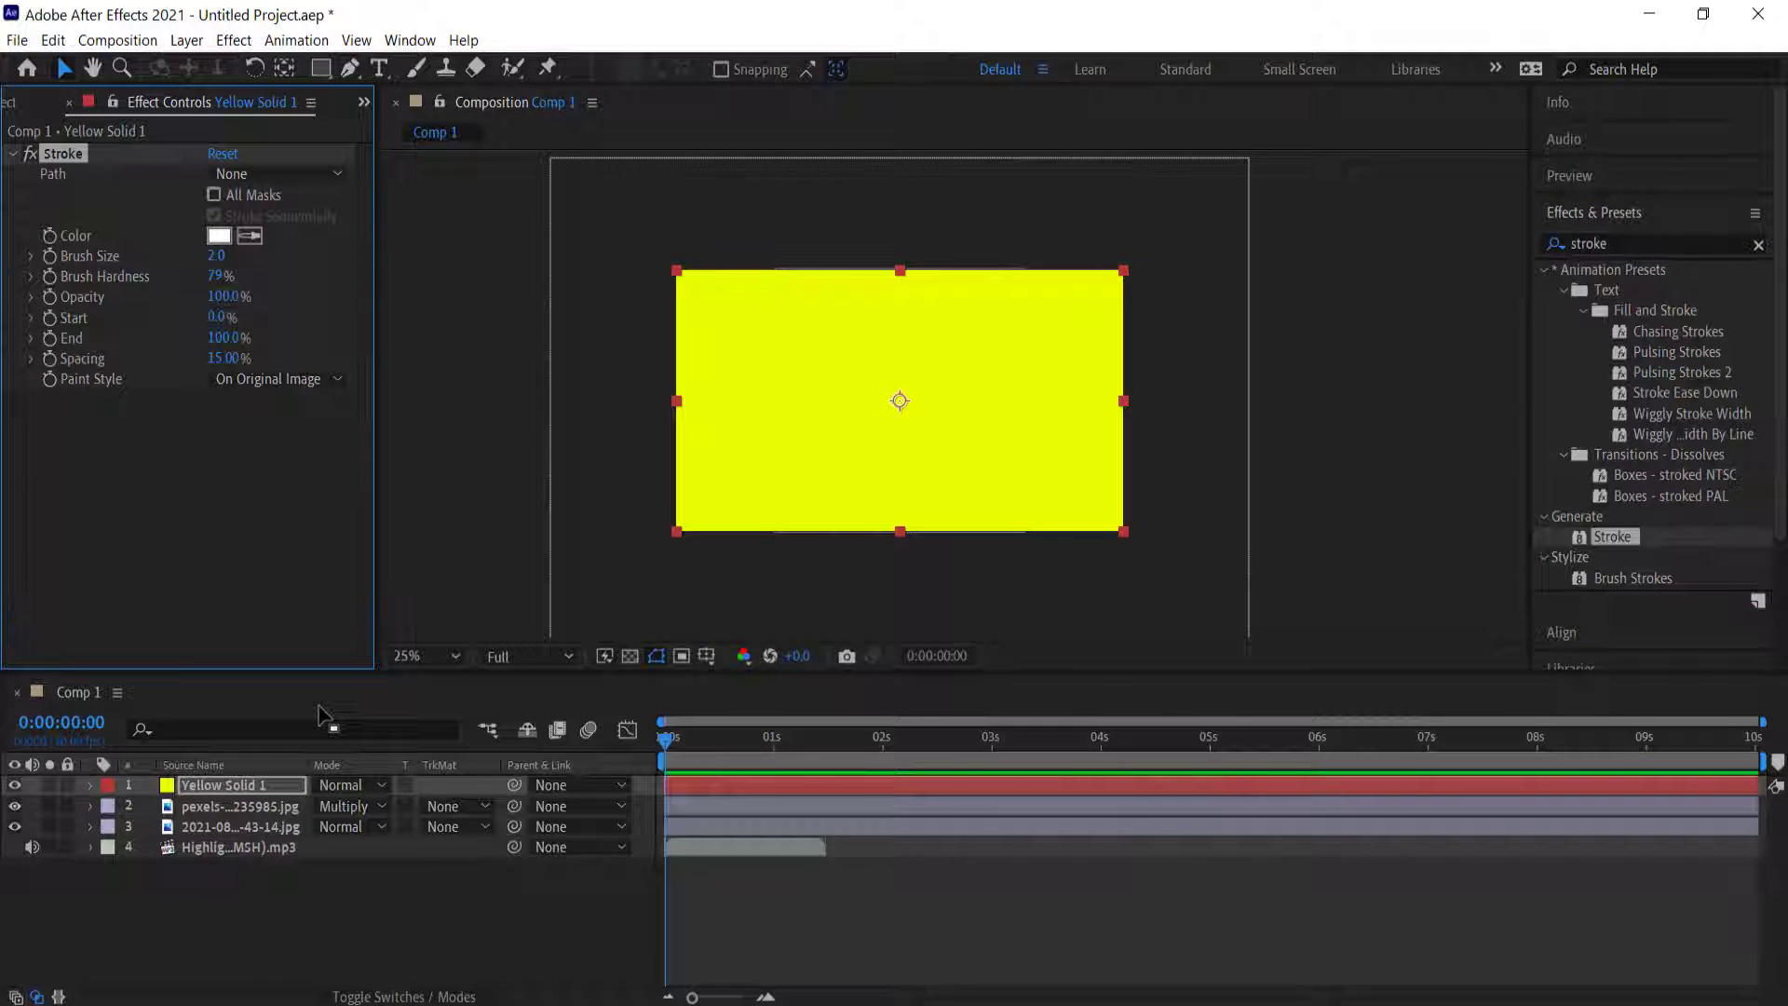
left_click(16, 787)
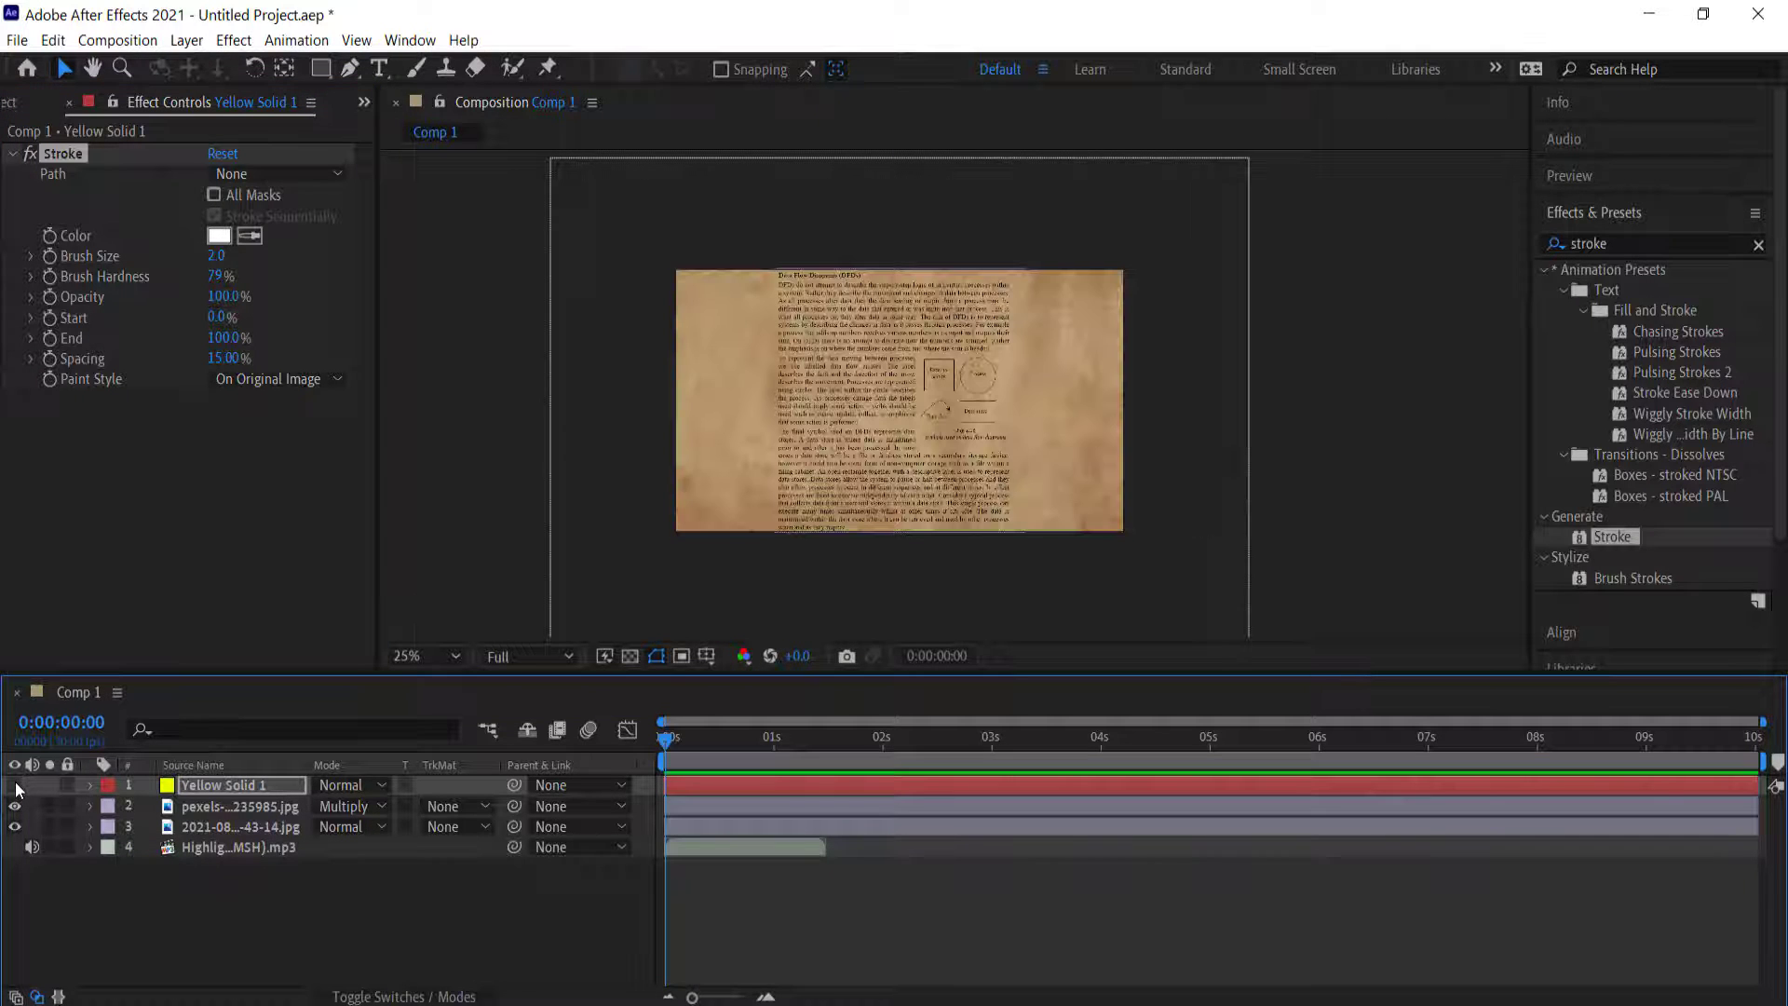
Draw a slightly wavy open mask path on the solid along the line "To represent the data moving between processes".
scroll(959, 327, "up", 2)
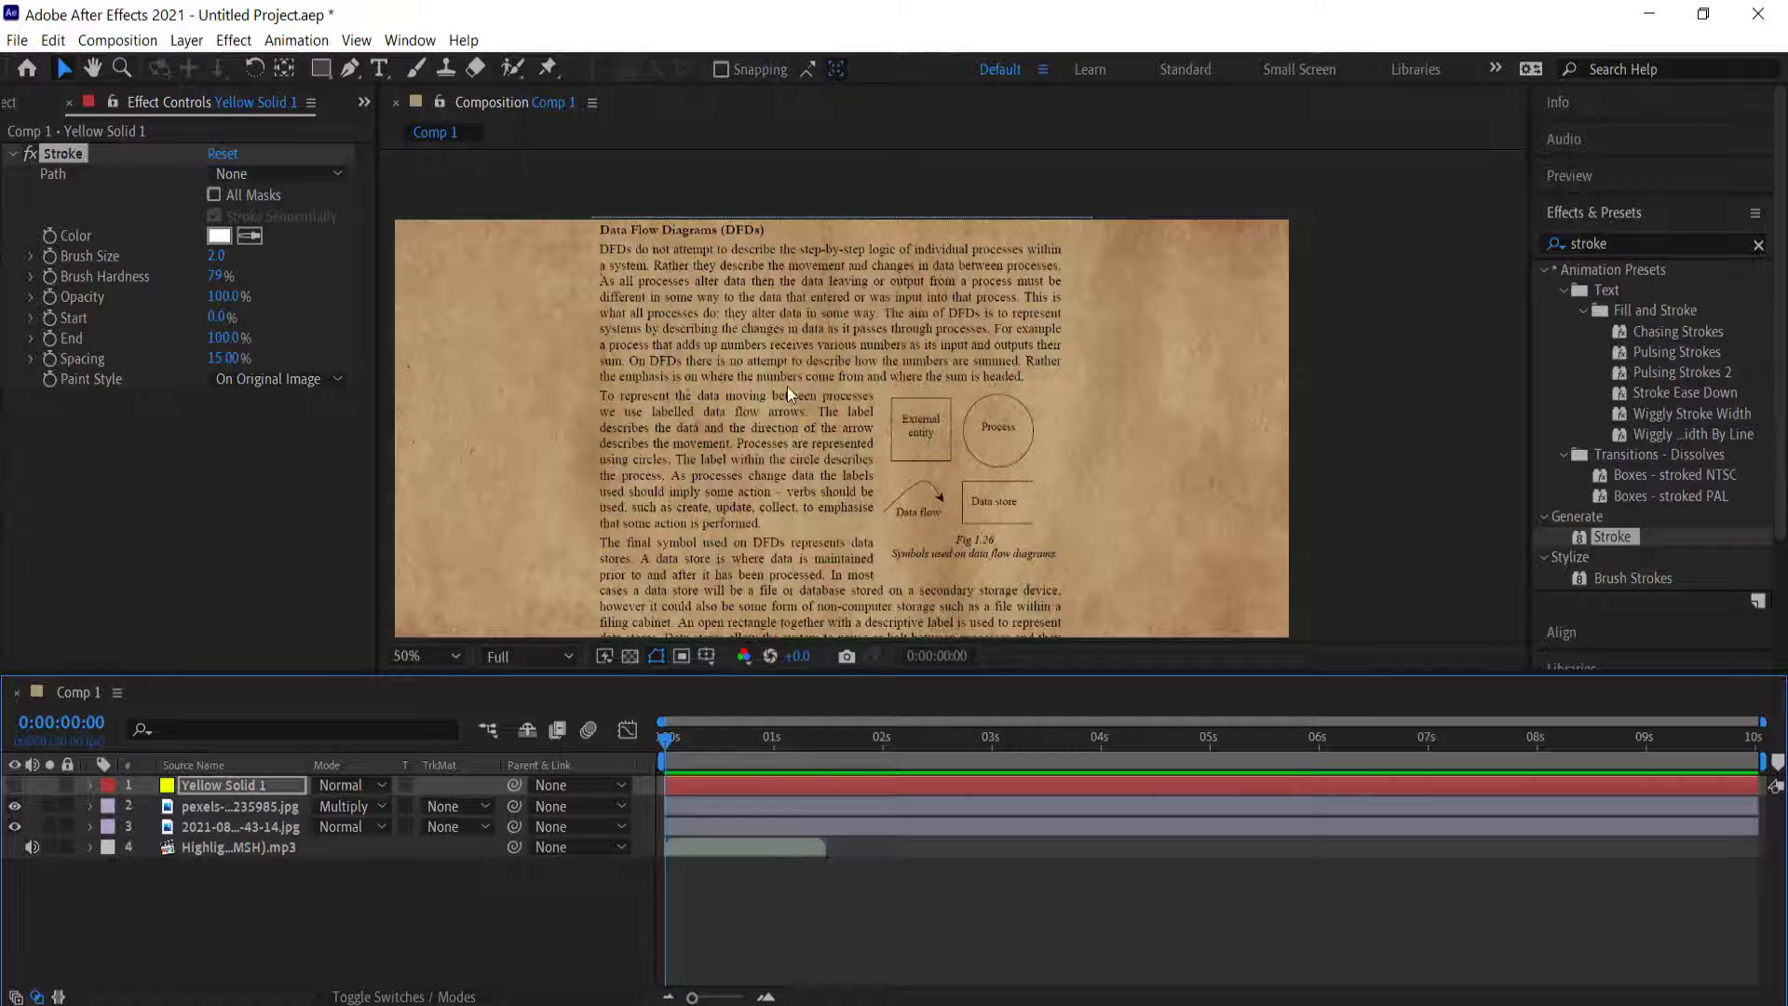
scroll(661, 421, "up", 2)
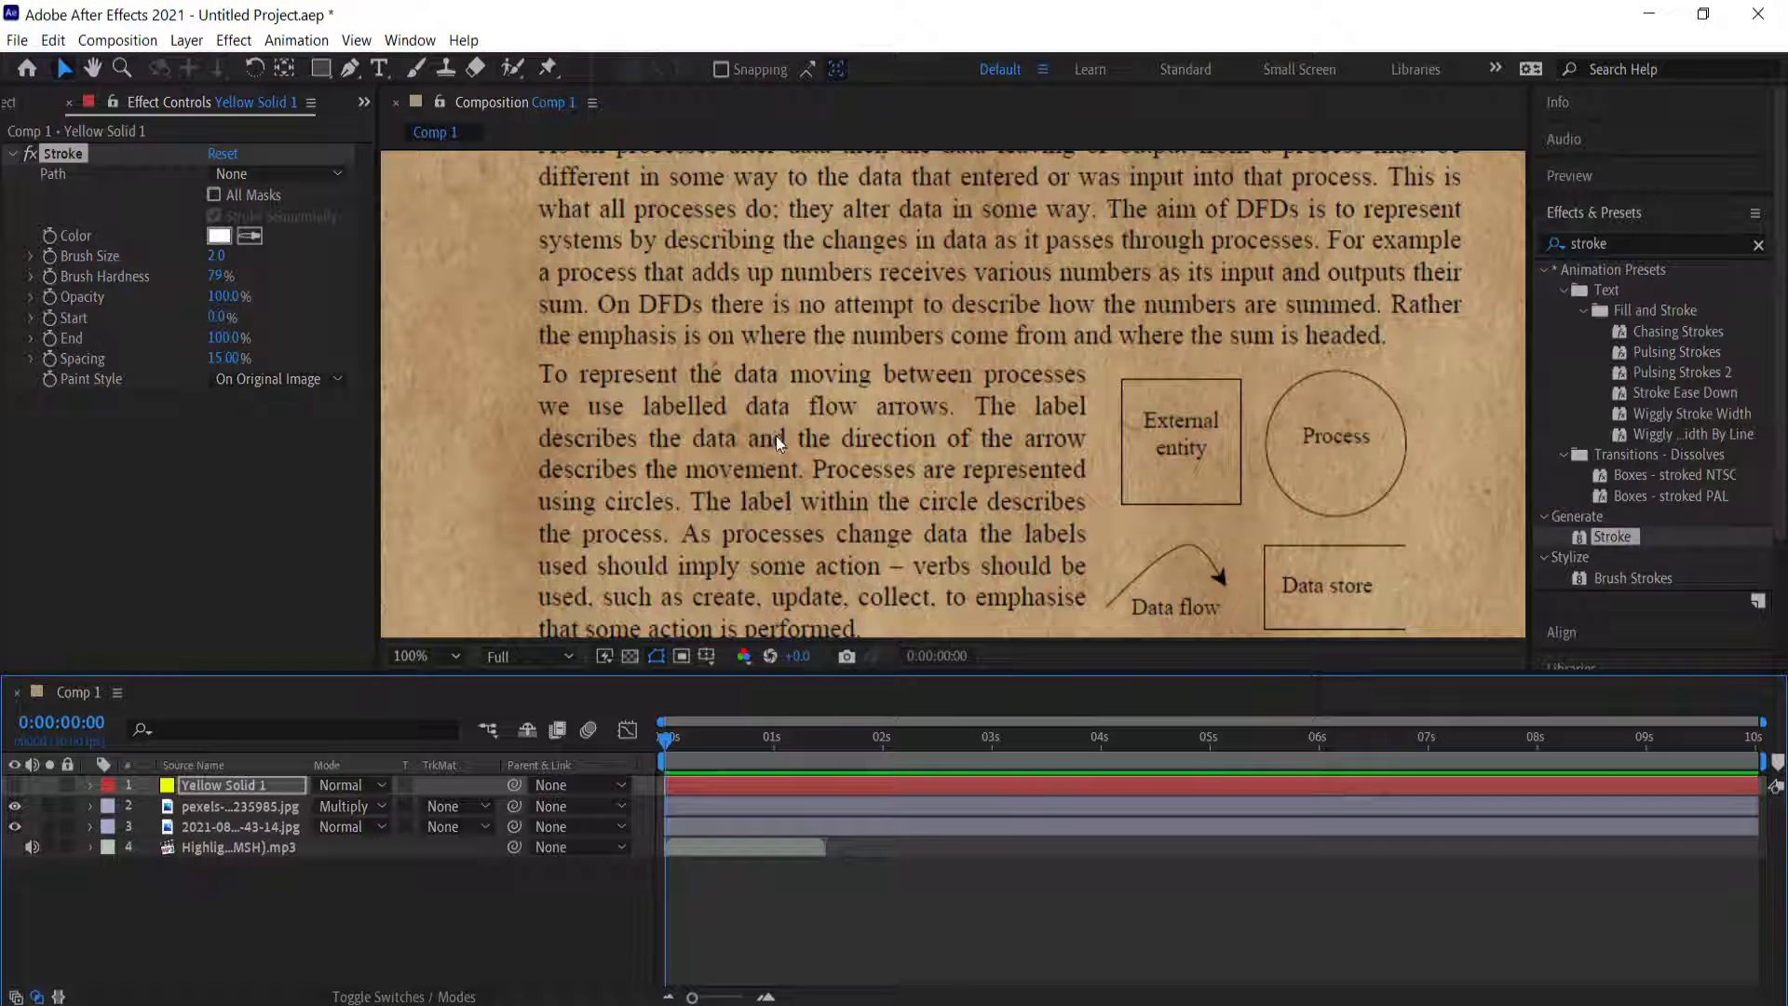
left_click(351, 71)
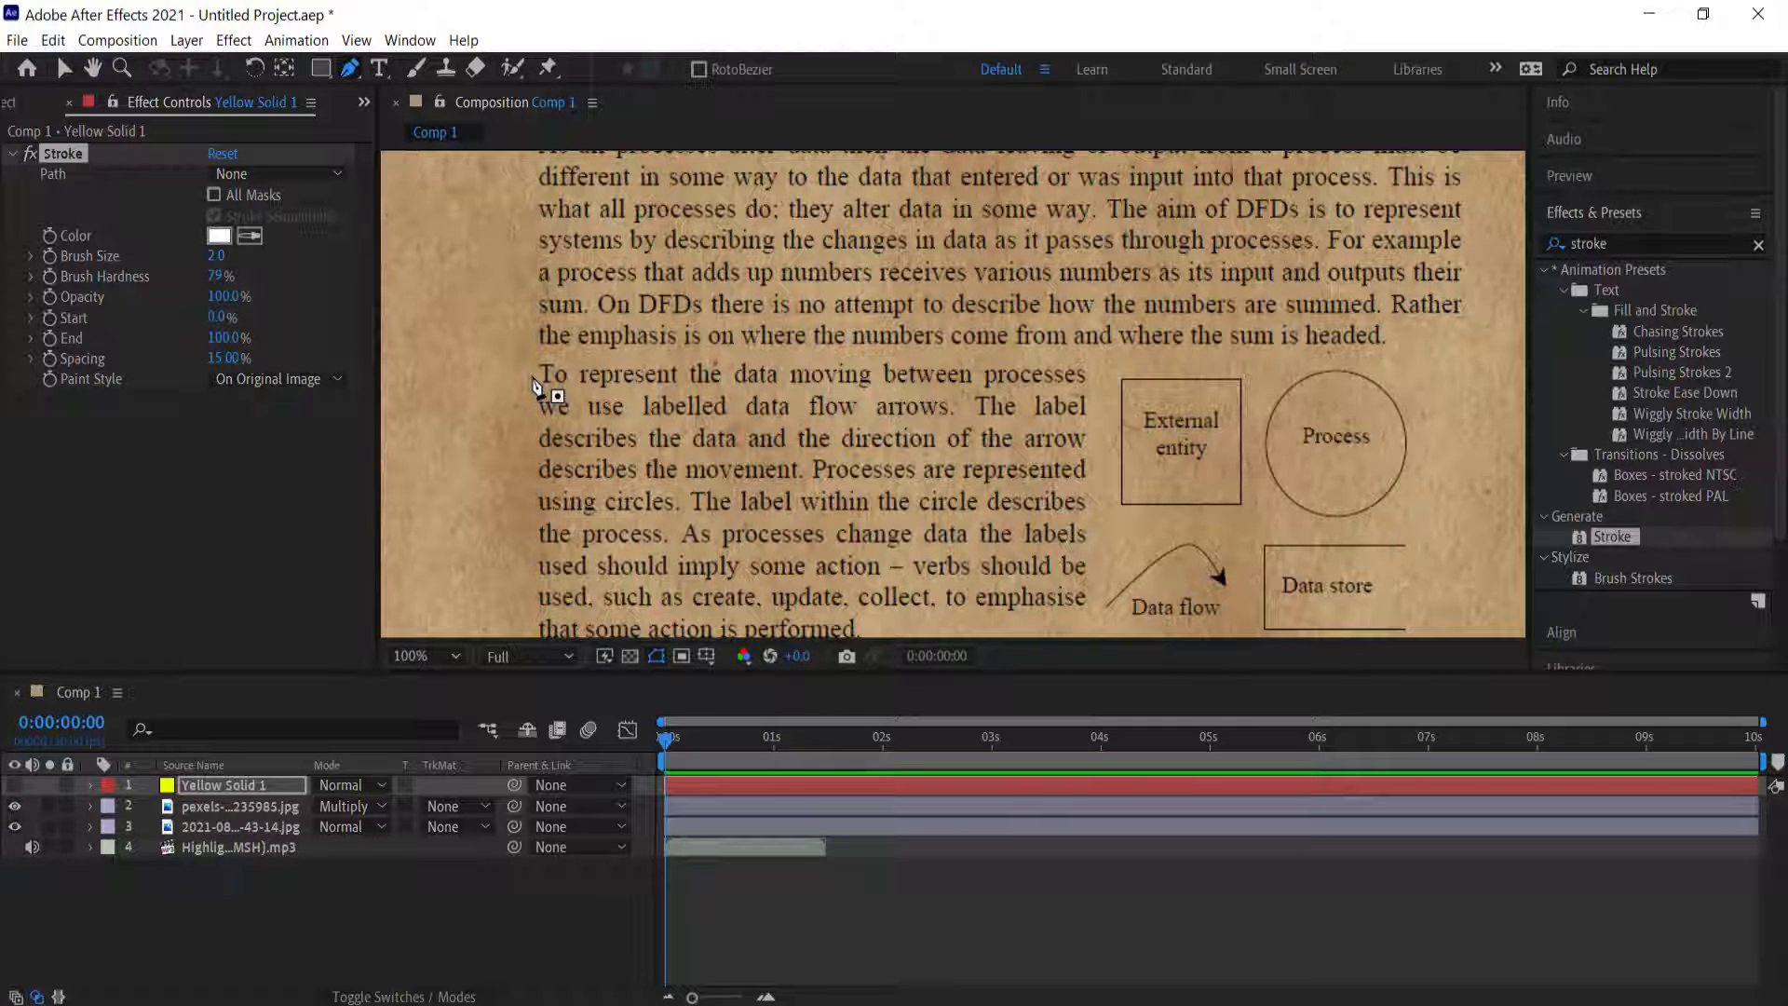
left_click(531, 376)
left_click(727, 376)
left_click_drag(742, 382, 769, 389)
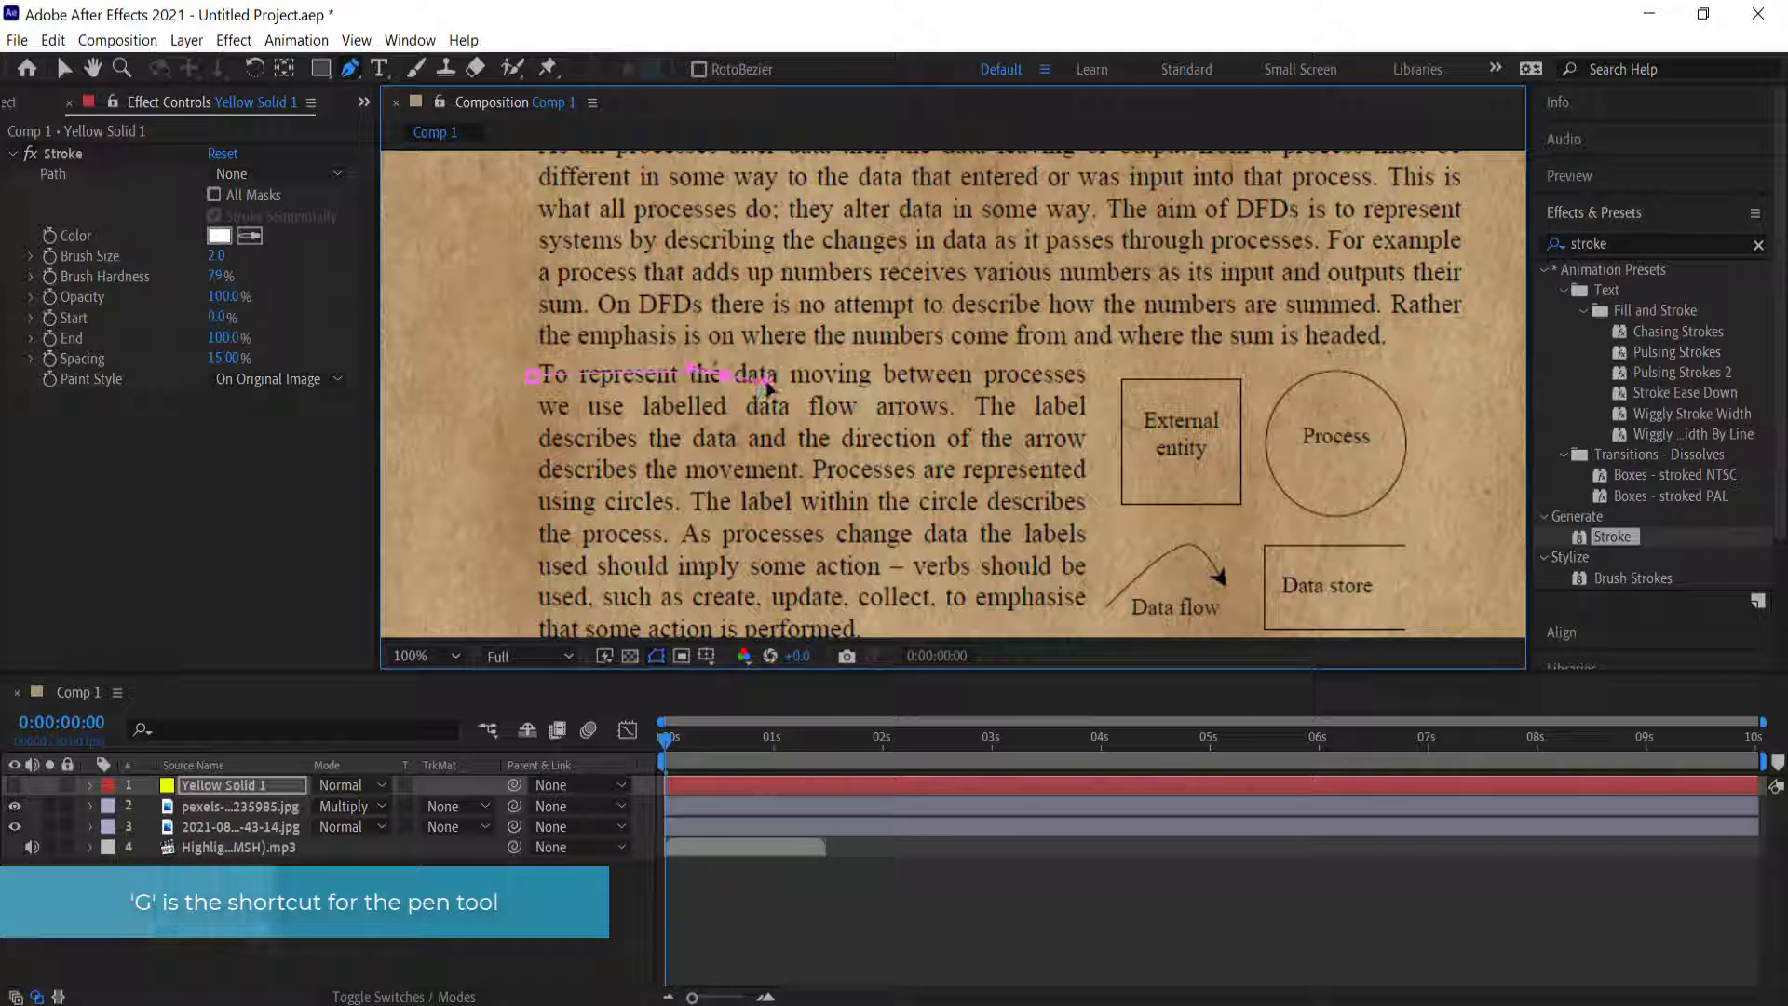
left_click_drag(896, 378, 931, 374)
left_click_drag(1078, 380, 1100, 386)
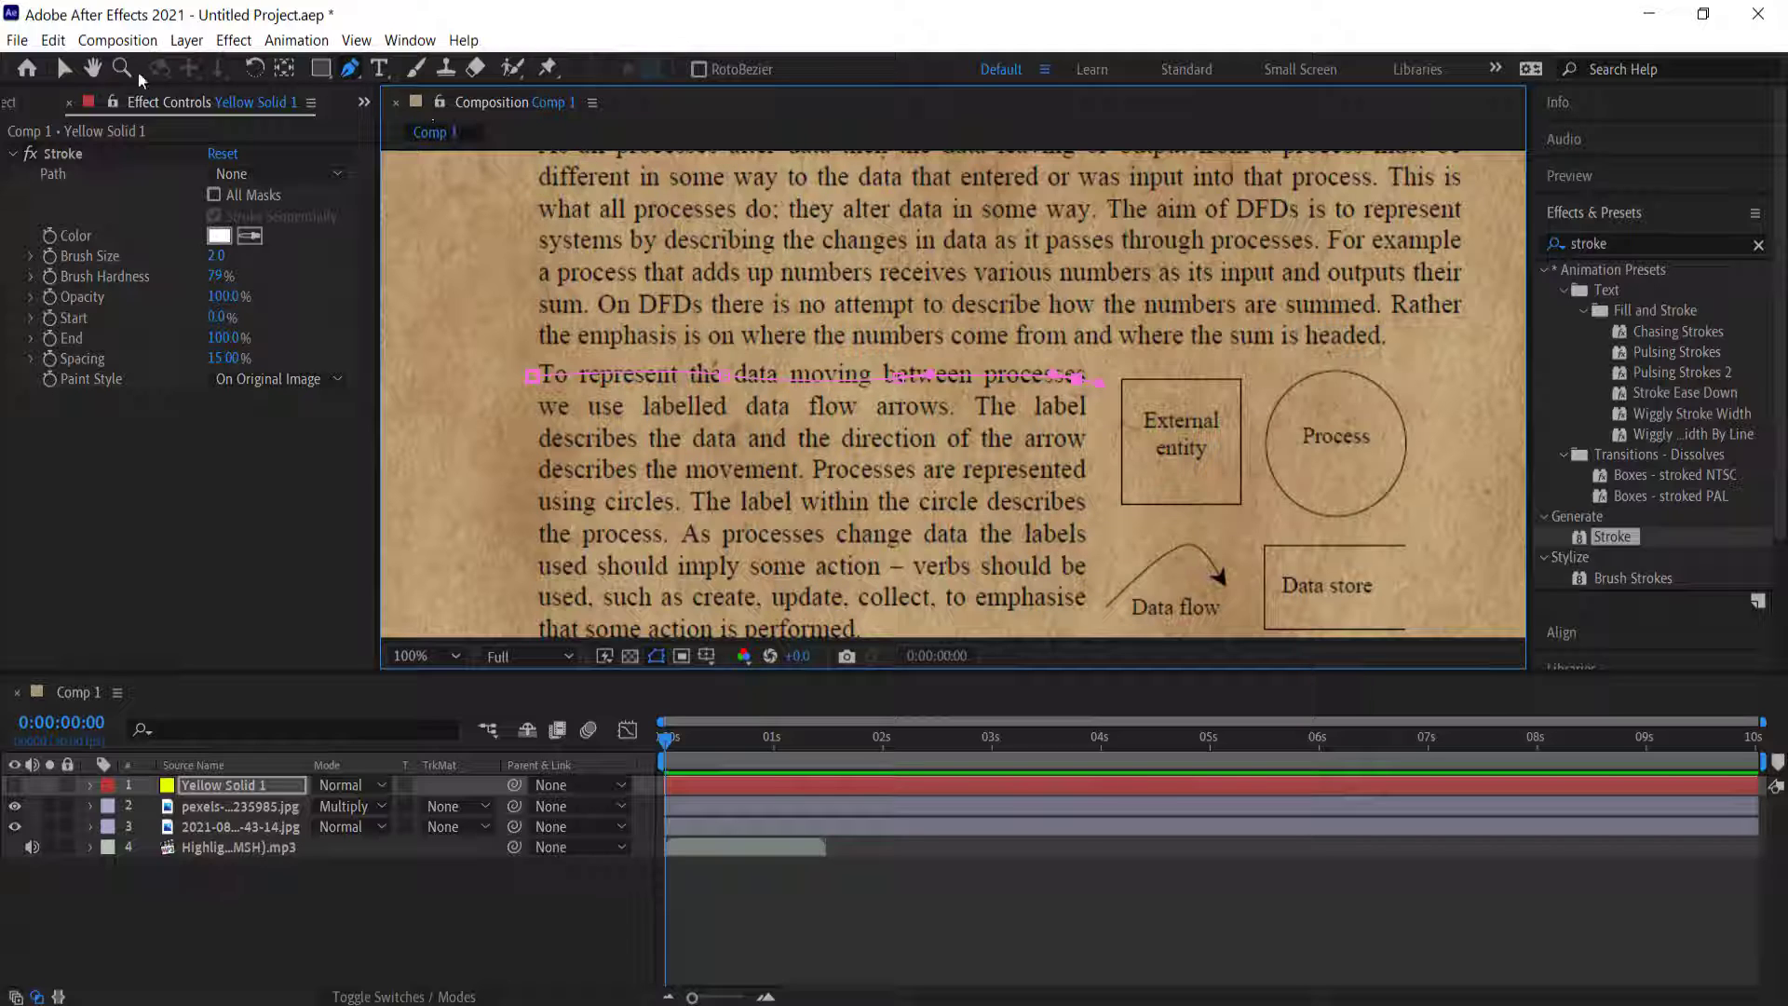
left_click(64, 69)
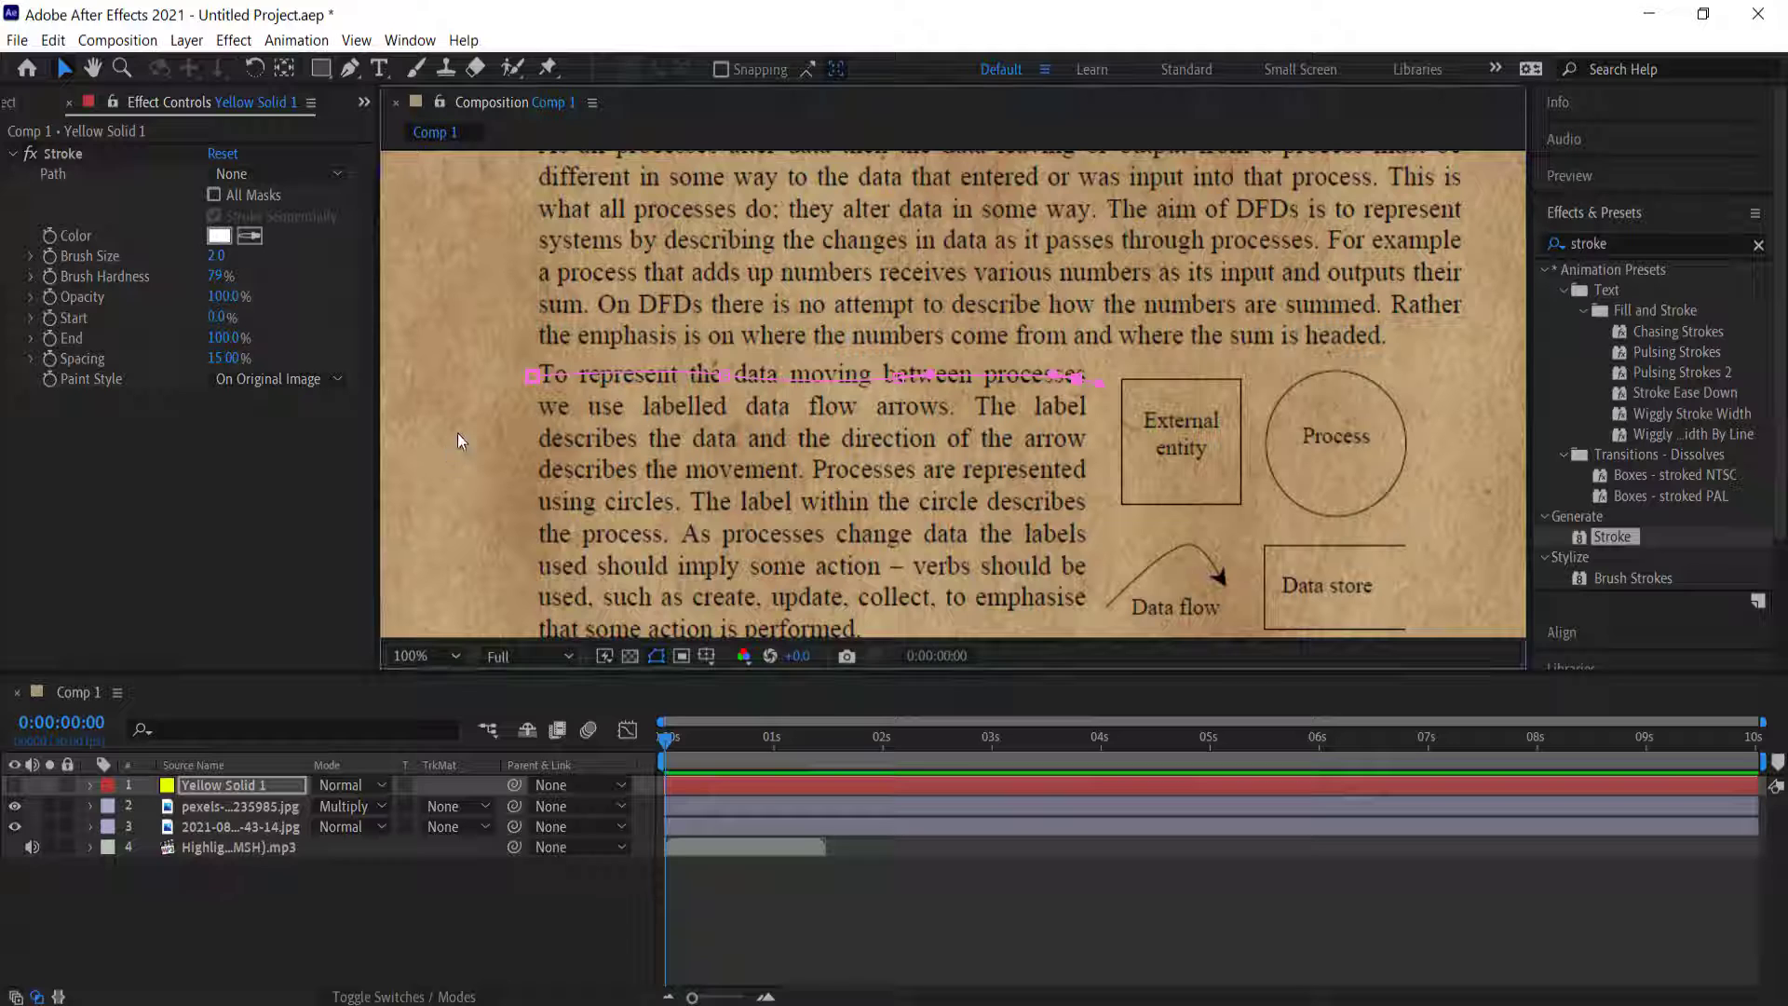
left_click(529, 378)
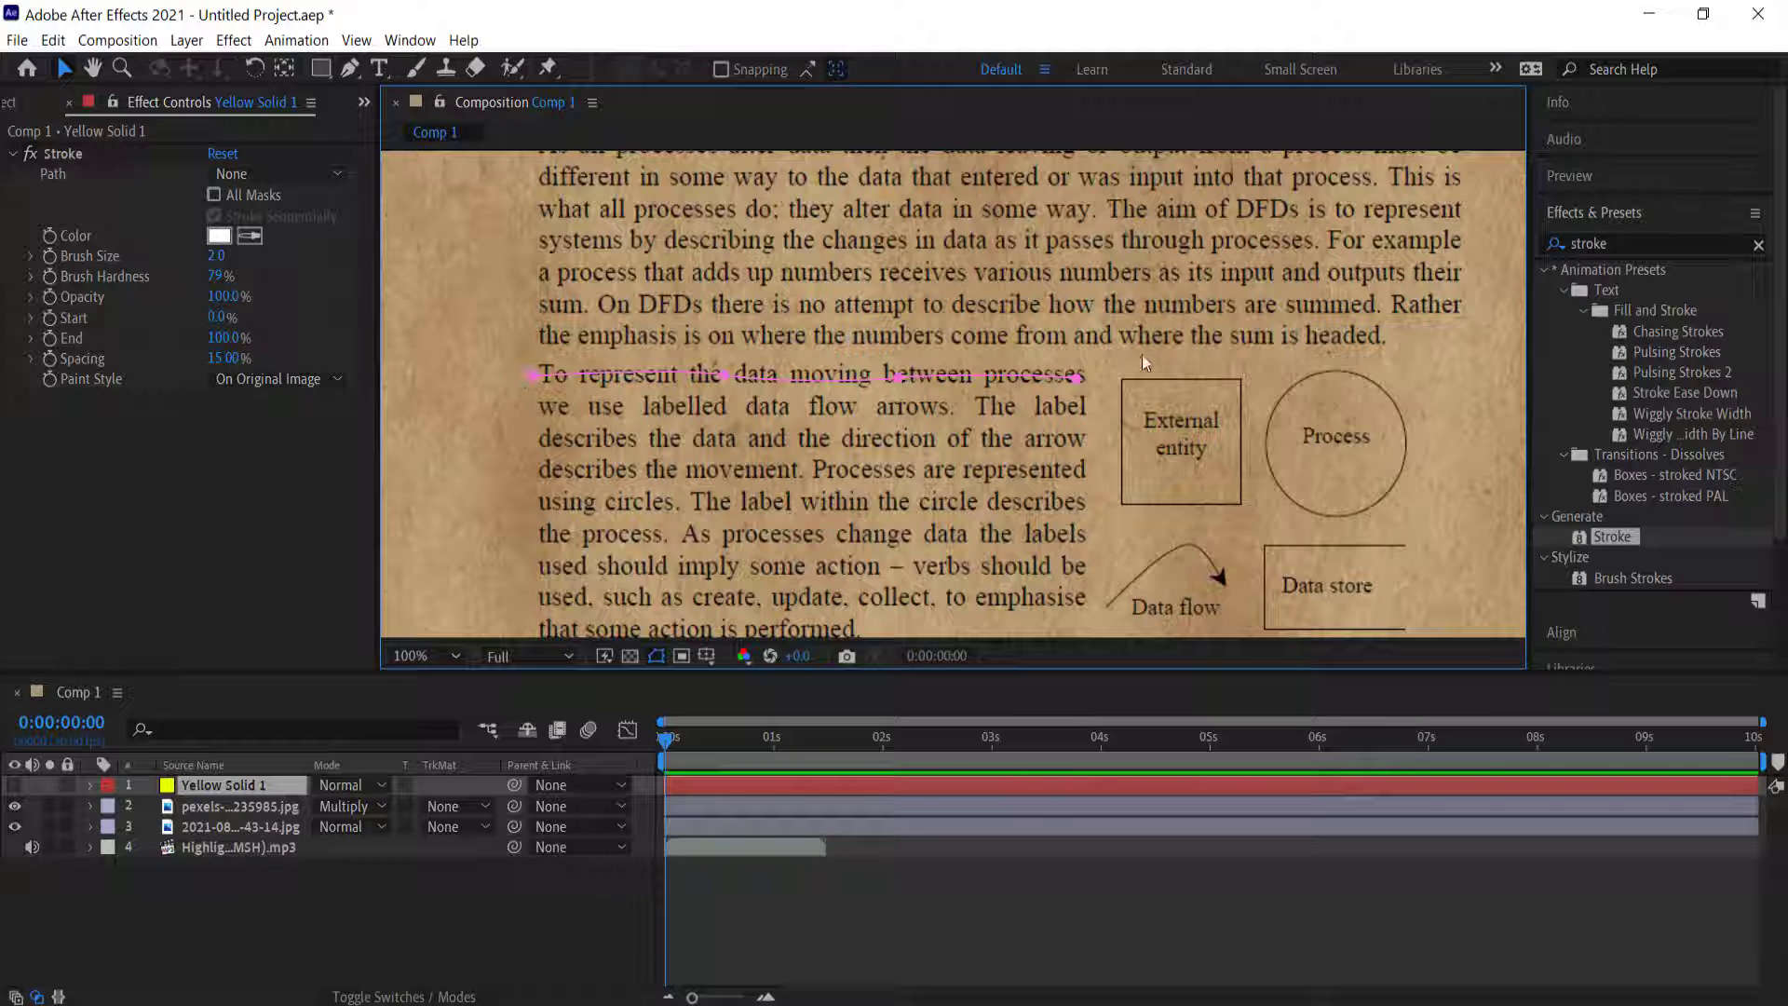
Draw a second open mask path along the full line "we use labelled data flow arrows. The label".
key("g")
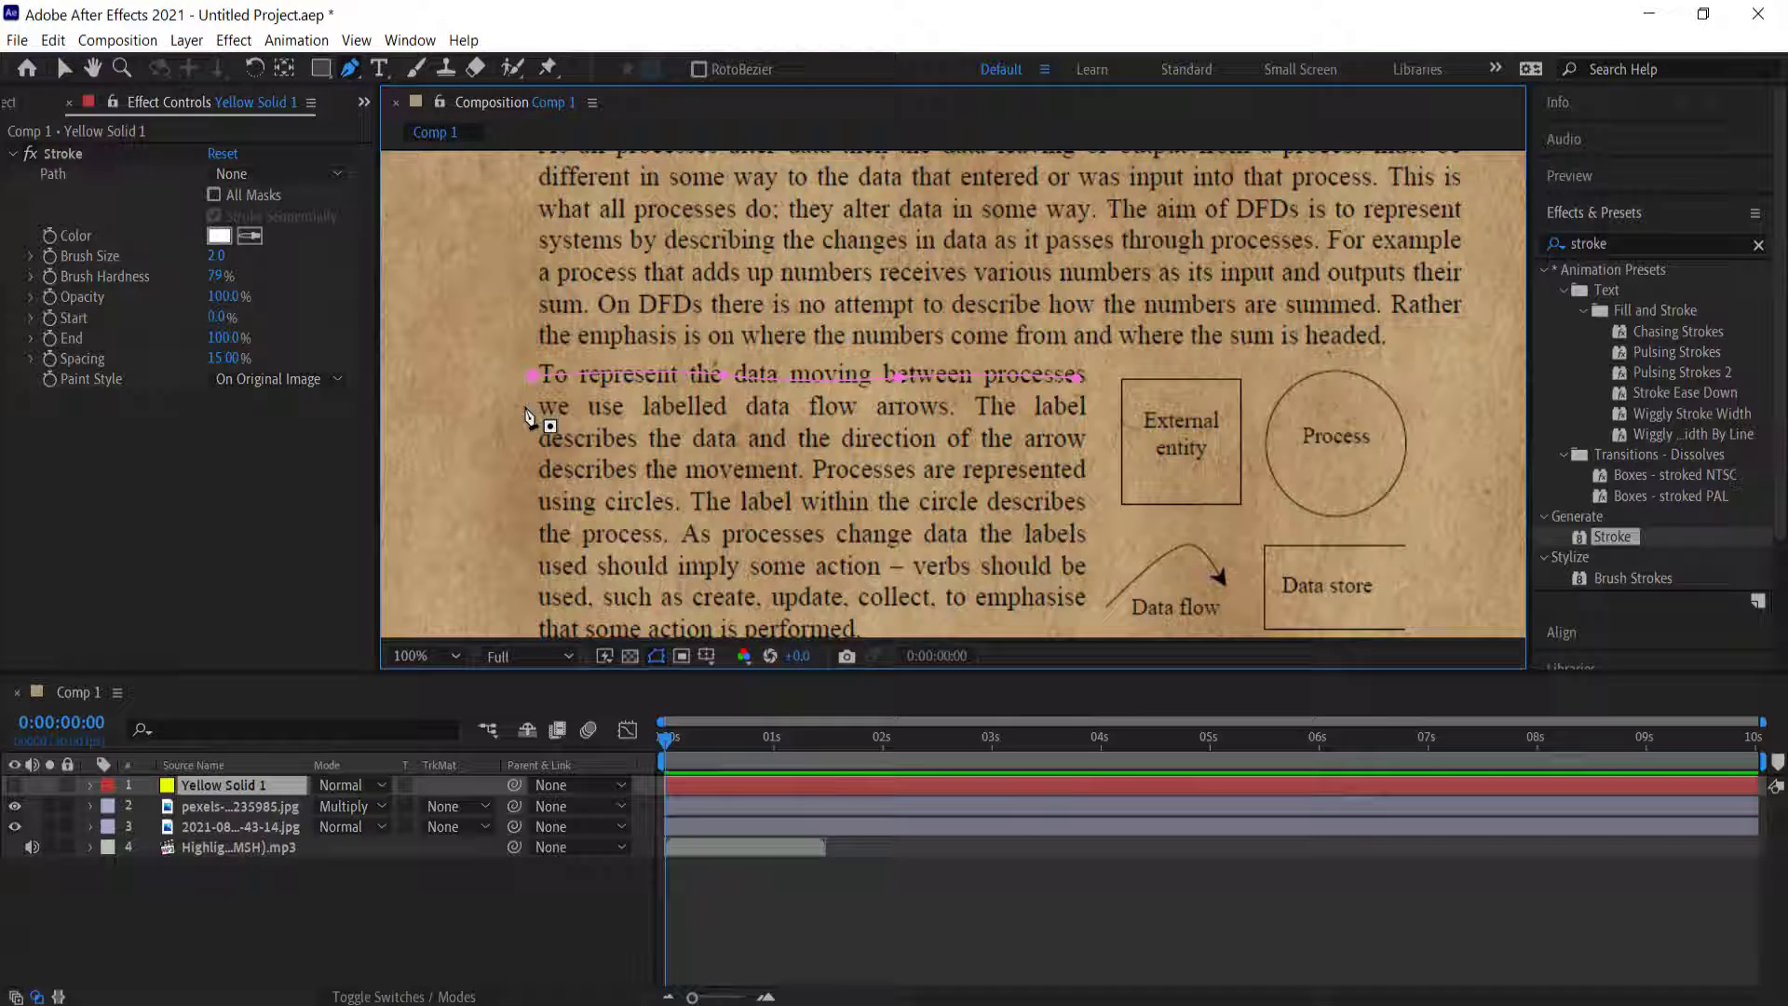
left_click(525, 408)
left_click_drag(693, 406, 1091, 417)
left_click(1095, 416)
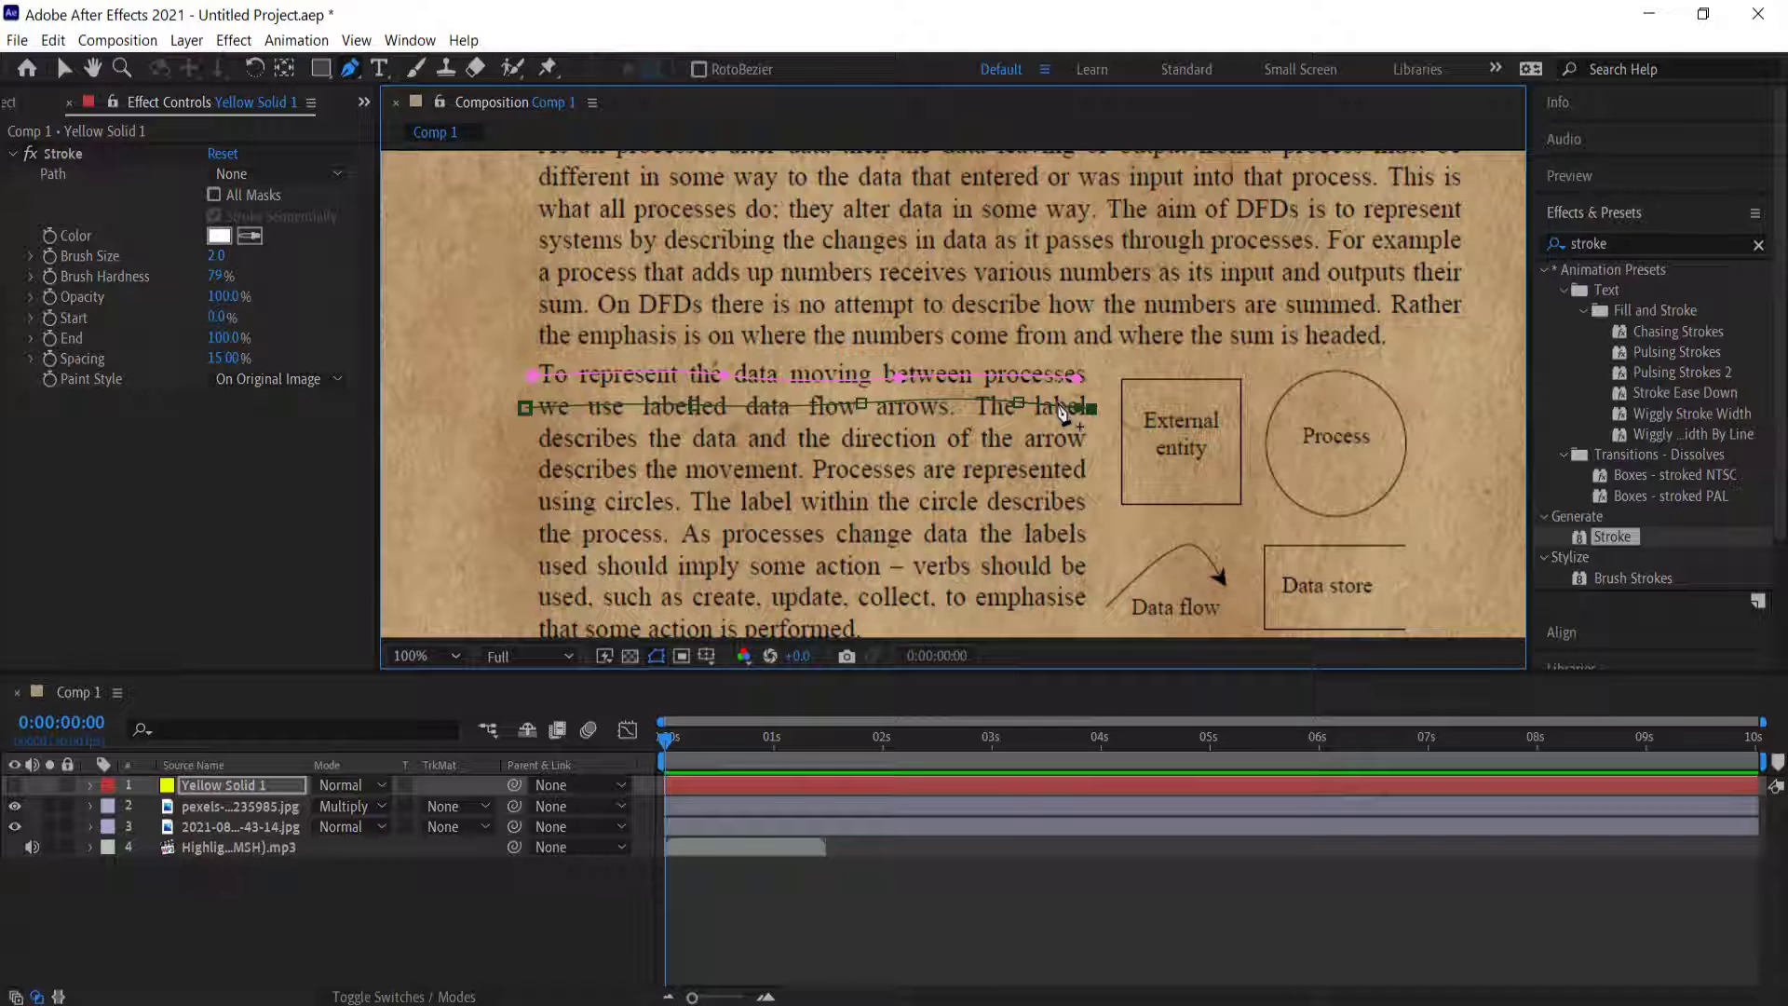
key("v")
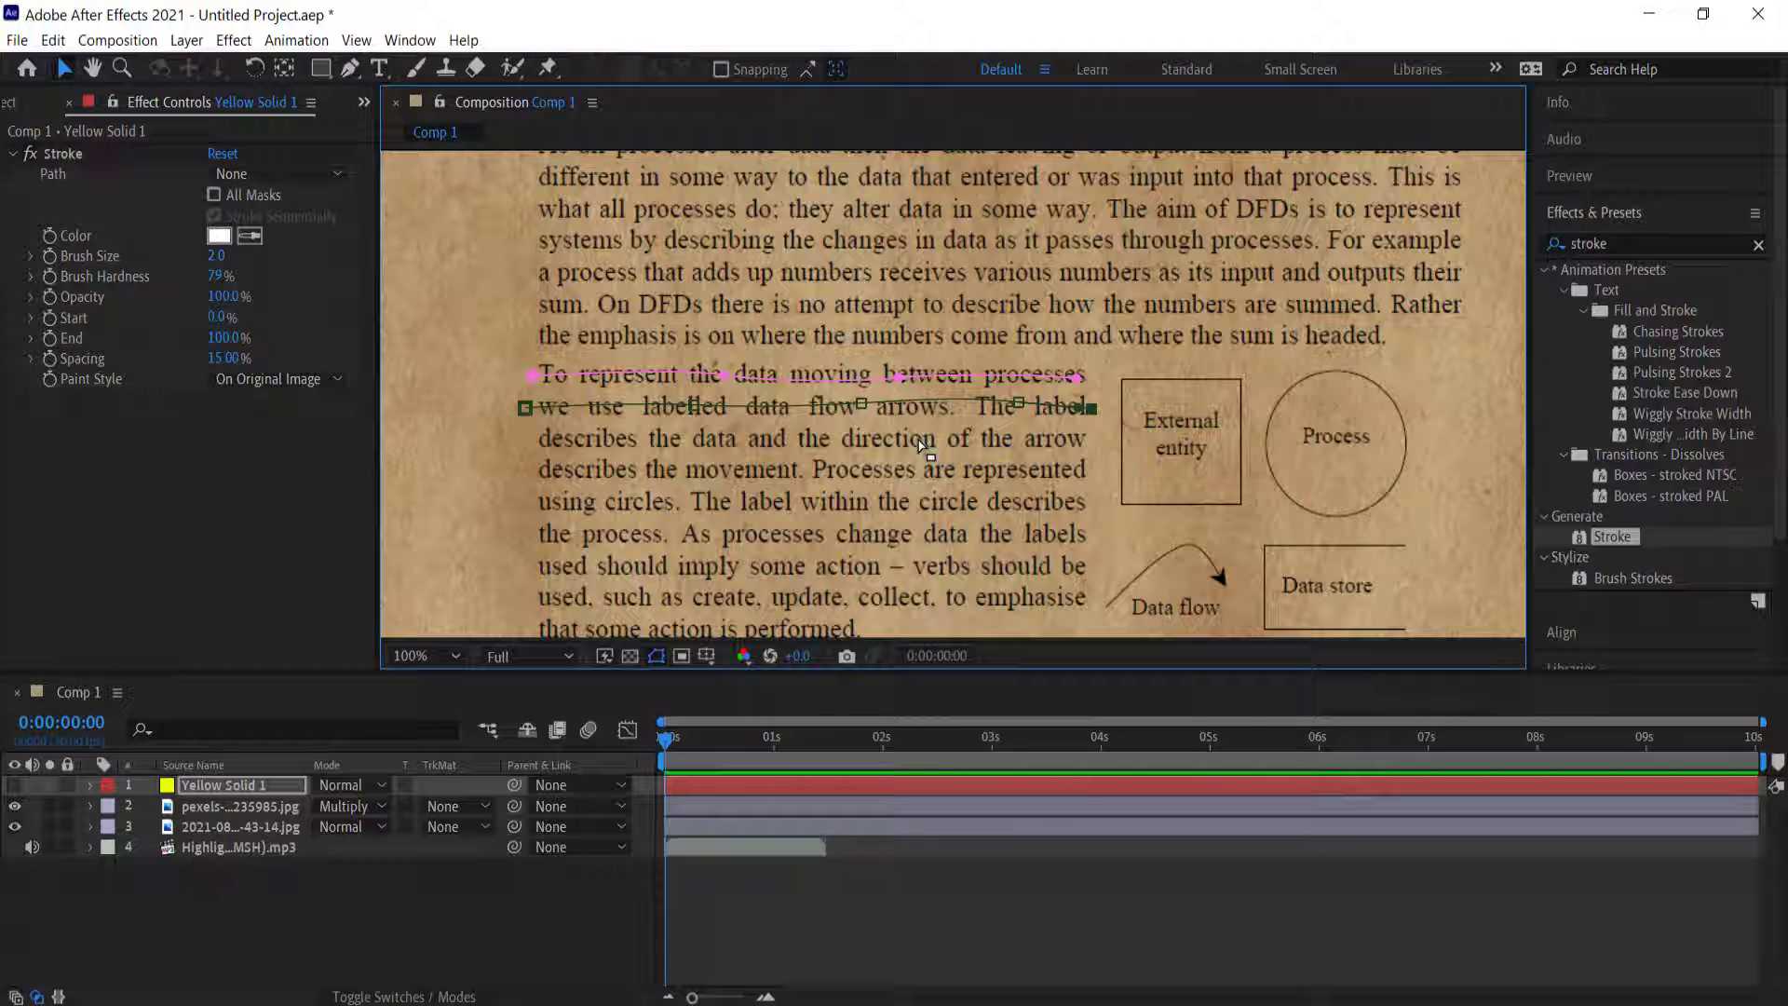
left_click(920, 446)
Draw a third open mask path along the line "describes the data and the direction of the arrow".
key("g")
left_click(530, 442)
left_click(676, 440)
left_click(732, 444)
left_click(785, 445)
left_click(825, 440)
left_click(864, 435)
left_click(1006, 436)
left_click(1080, 439)
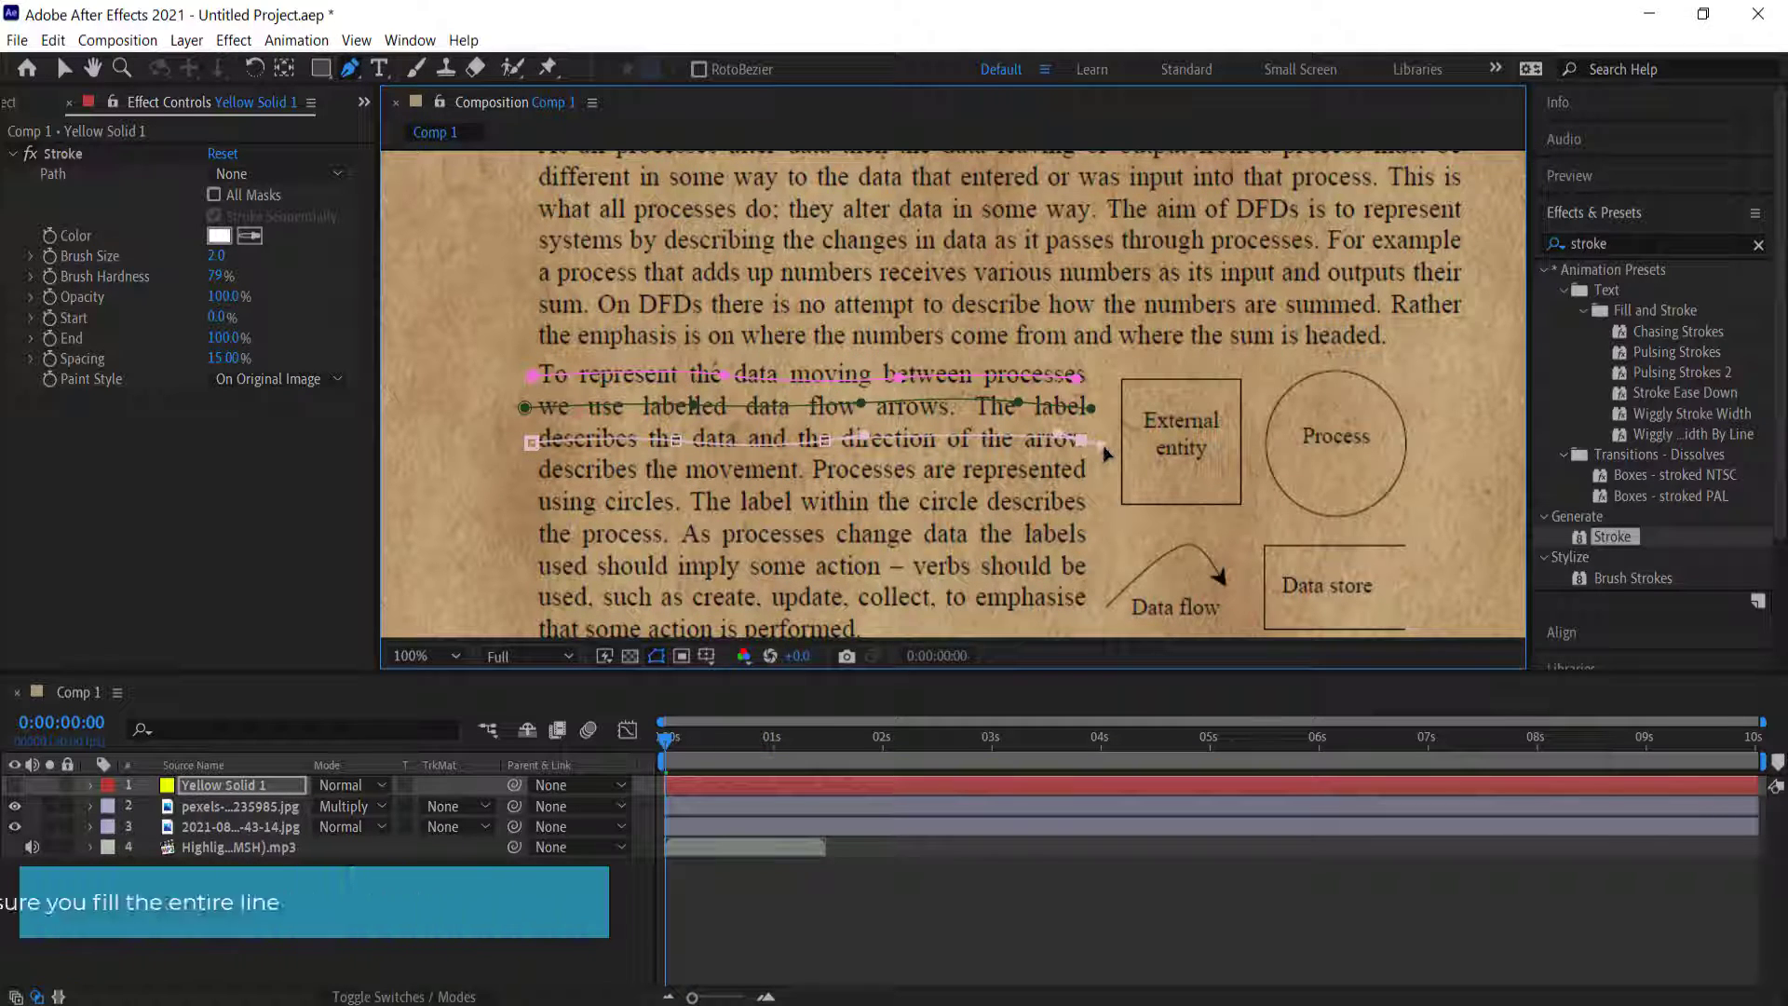
key("v")
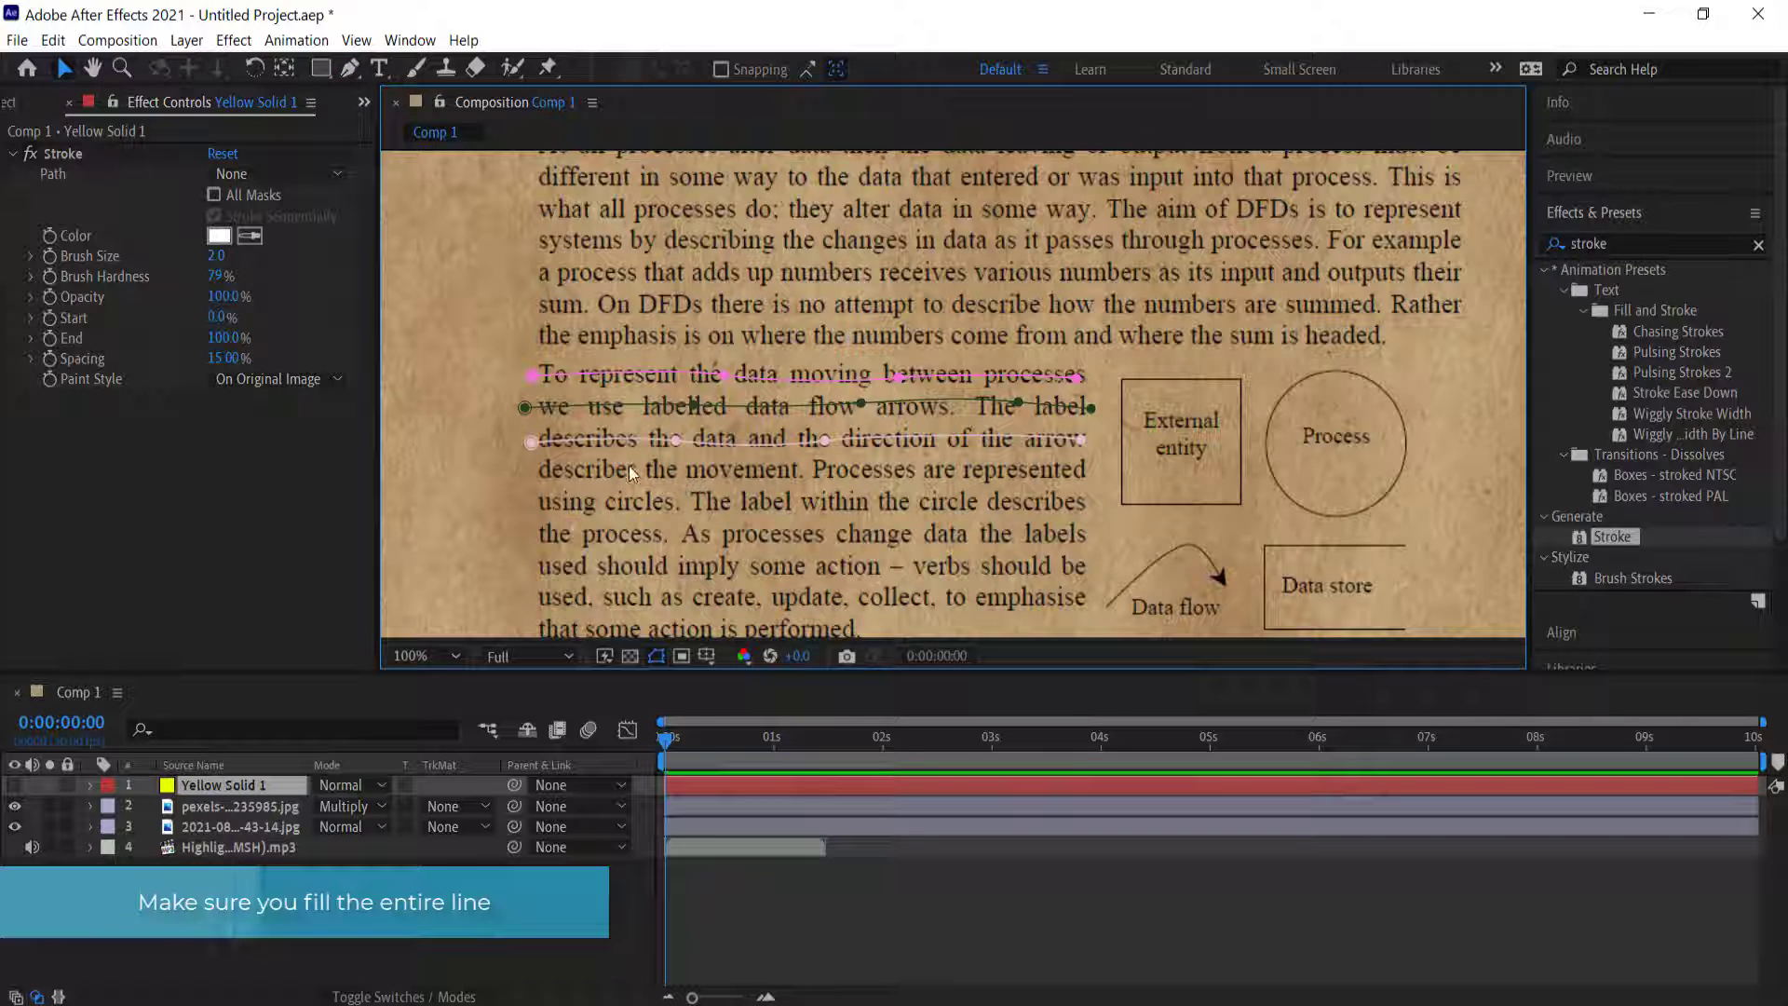
Draw a fourth open mask path over the words "describes the movement." at the start of the next line.
key("g")
left_click(528, 472)
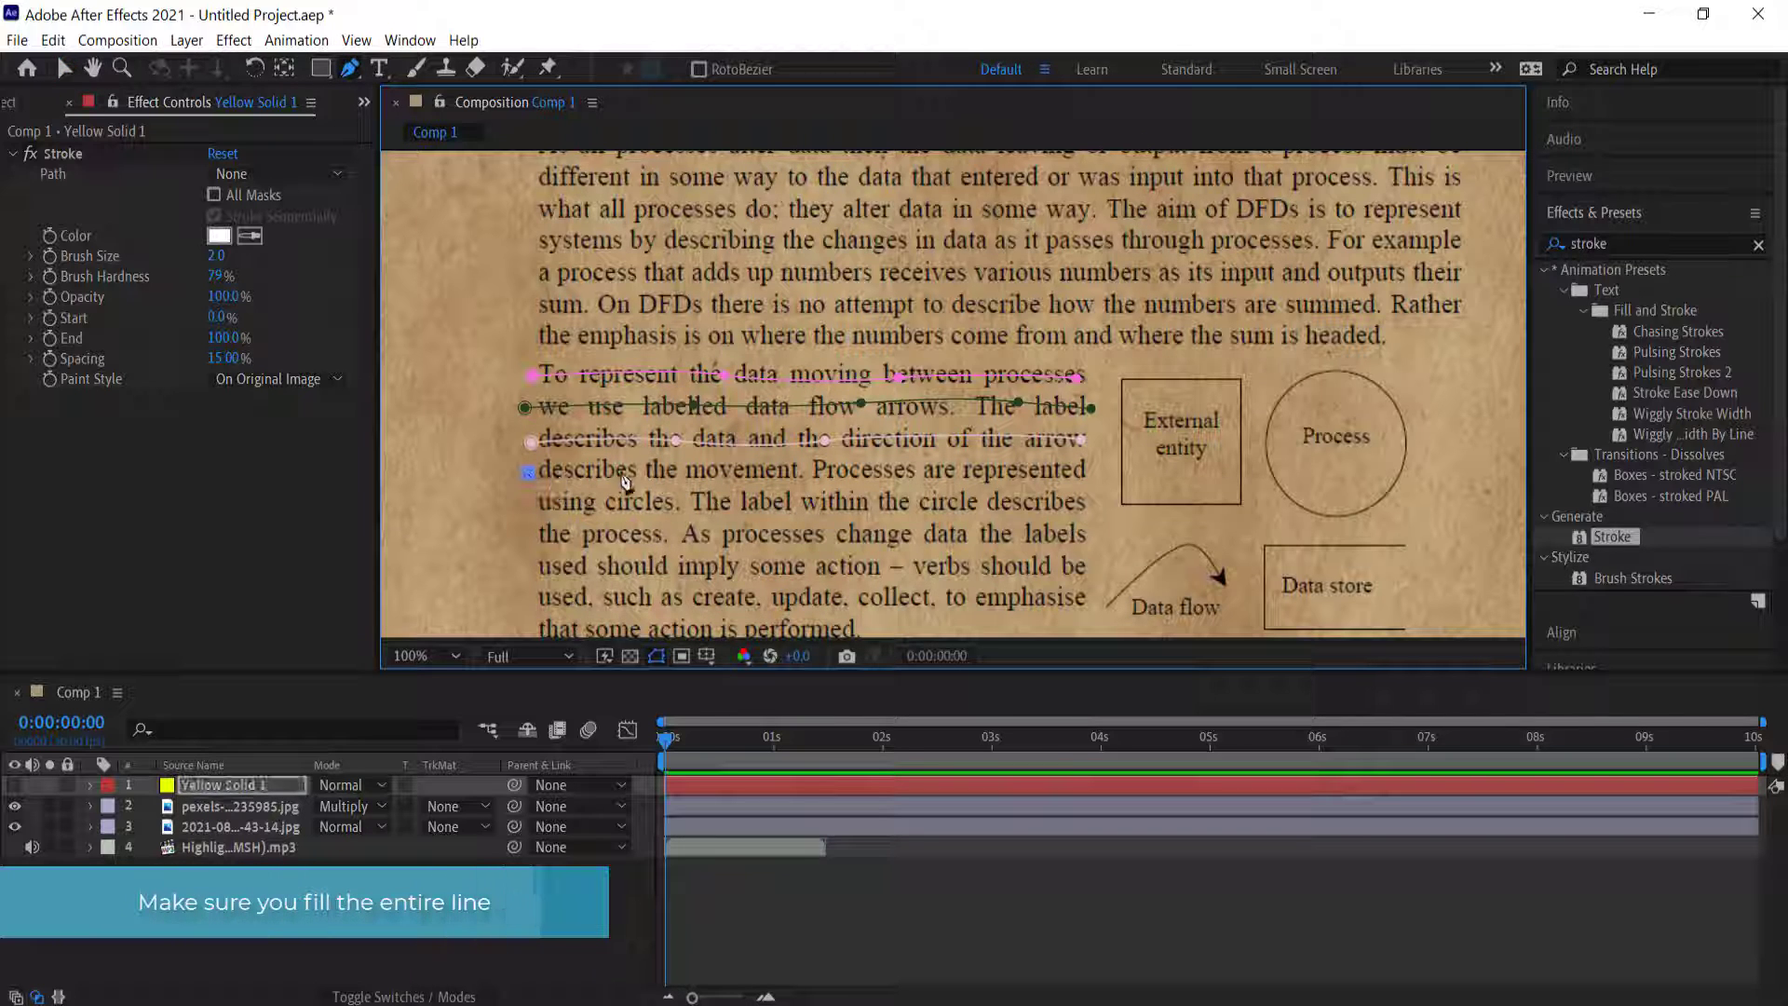
left_click(705, 471)
left_click(758, 475)
left_click(797, 472)
left_click(809, 472)
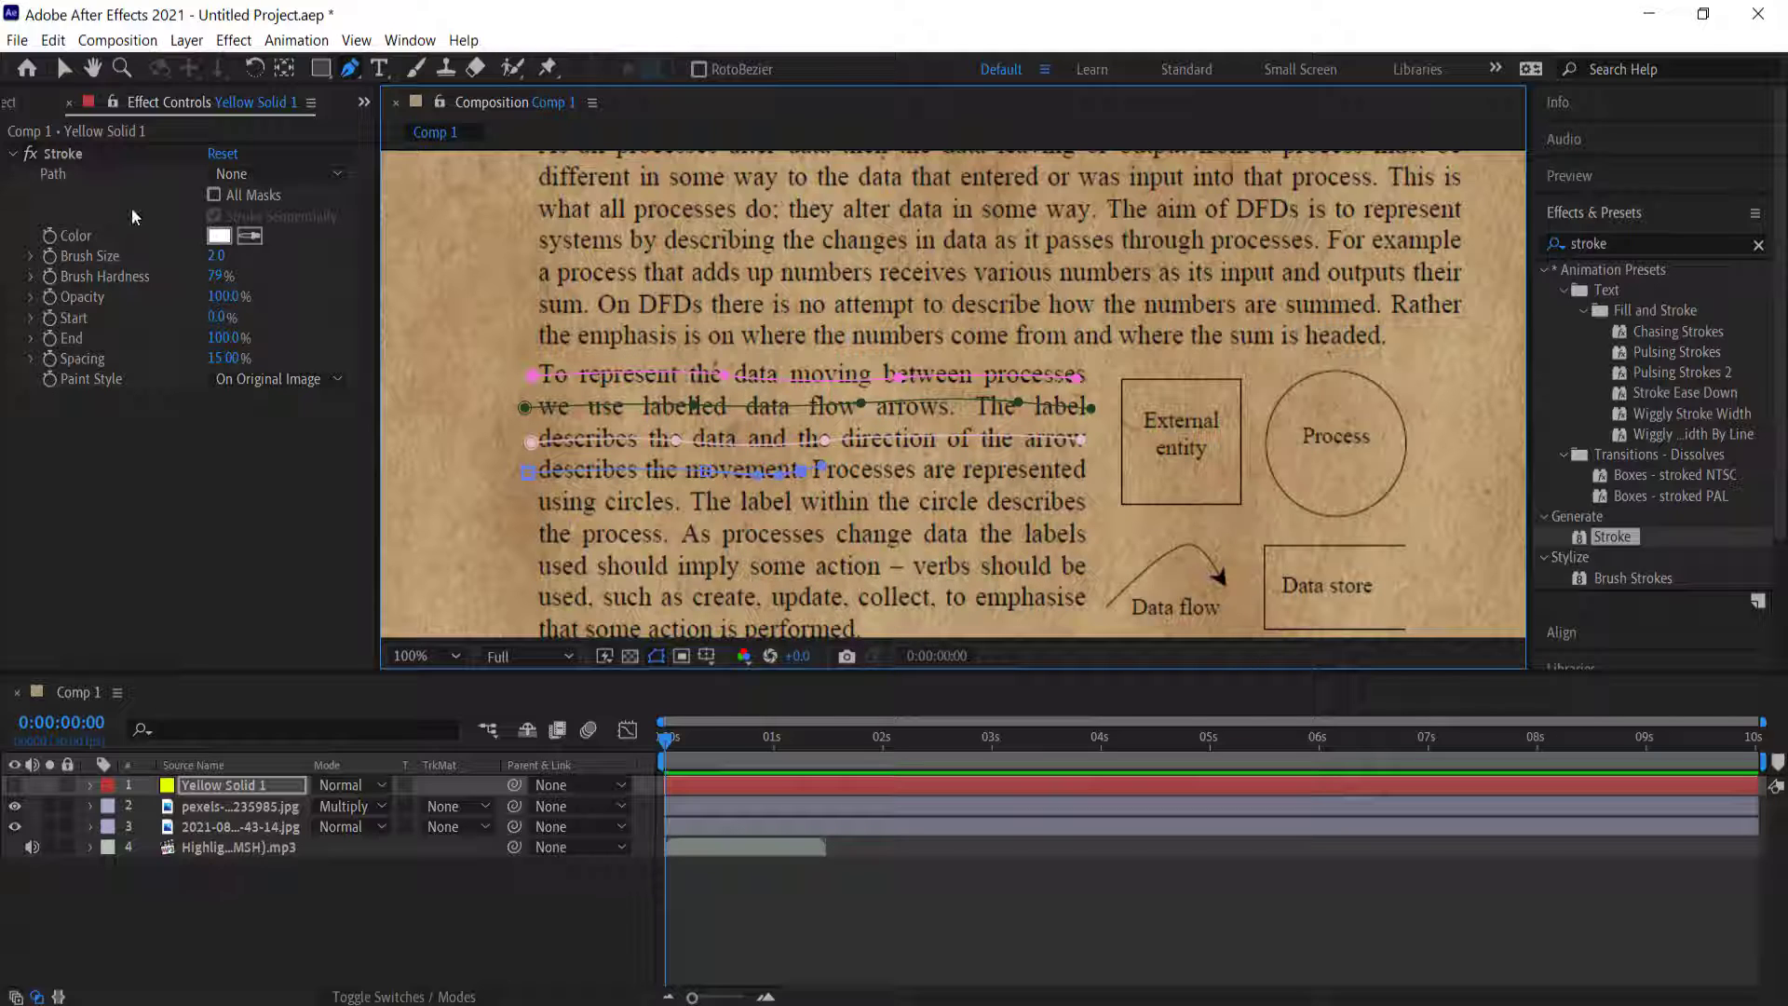
Show the yellow solid and set its Stroke effect to All Masks, Paint Style Reveal Original Image and Brush Size 18.5.
left_click(216, 195)
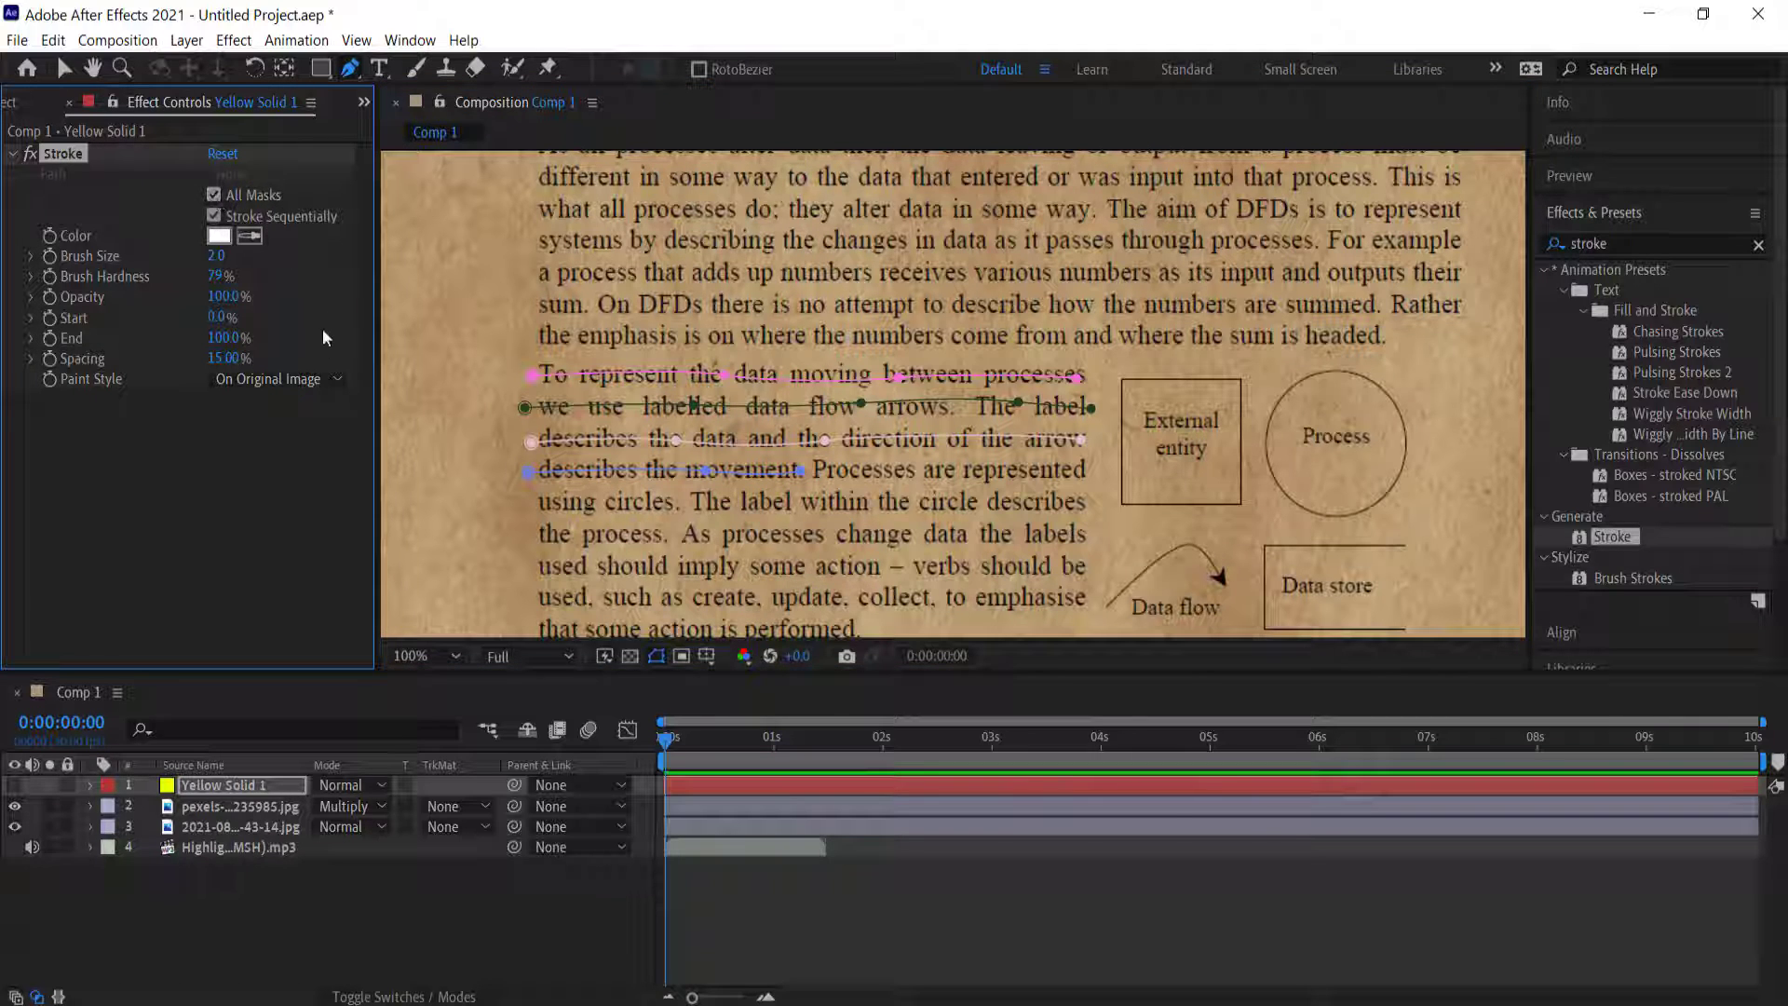
left_click(14, 785)
left_click(282, 376)
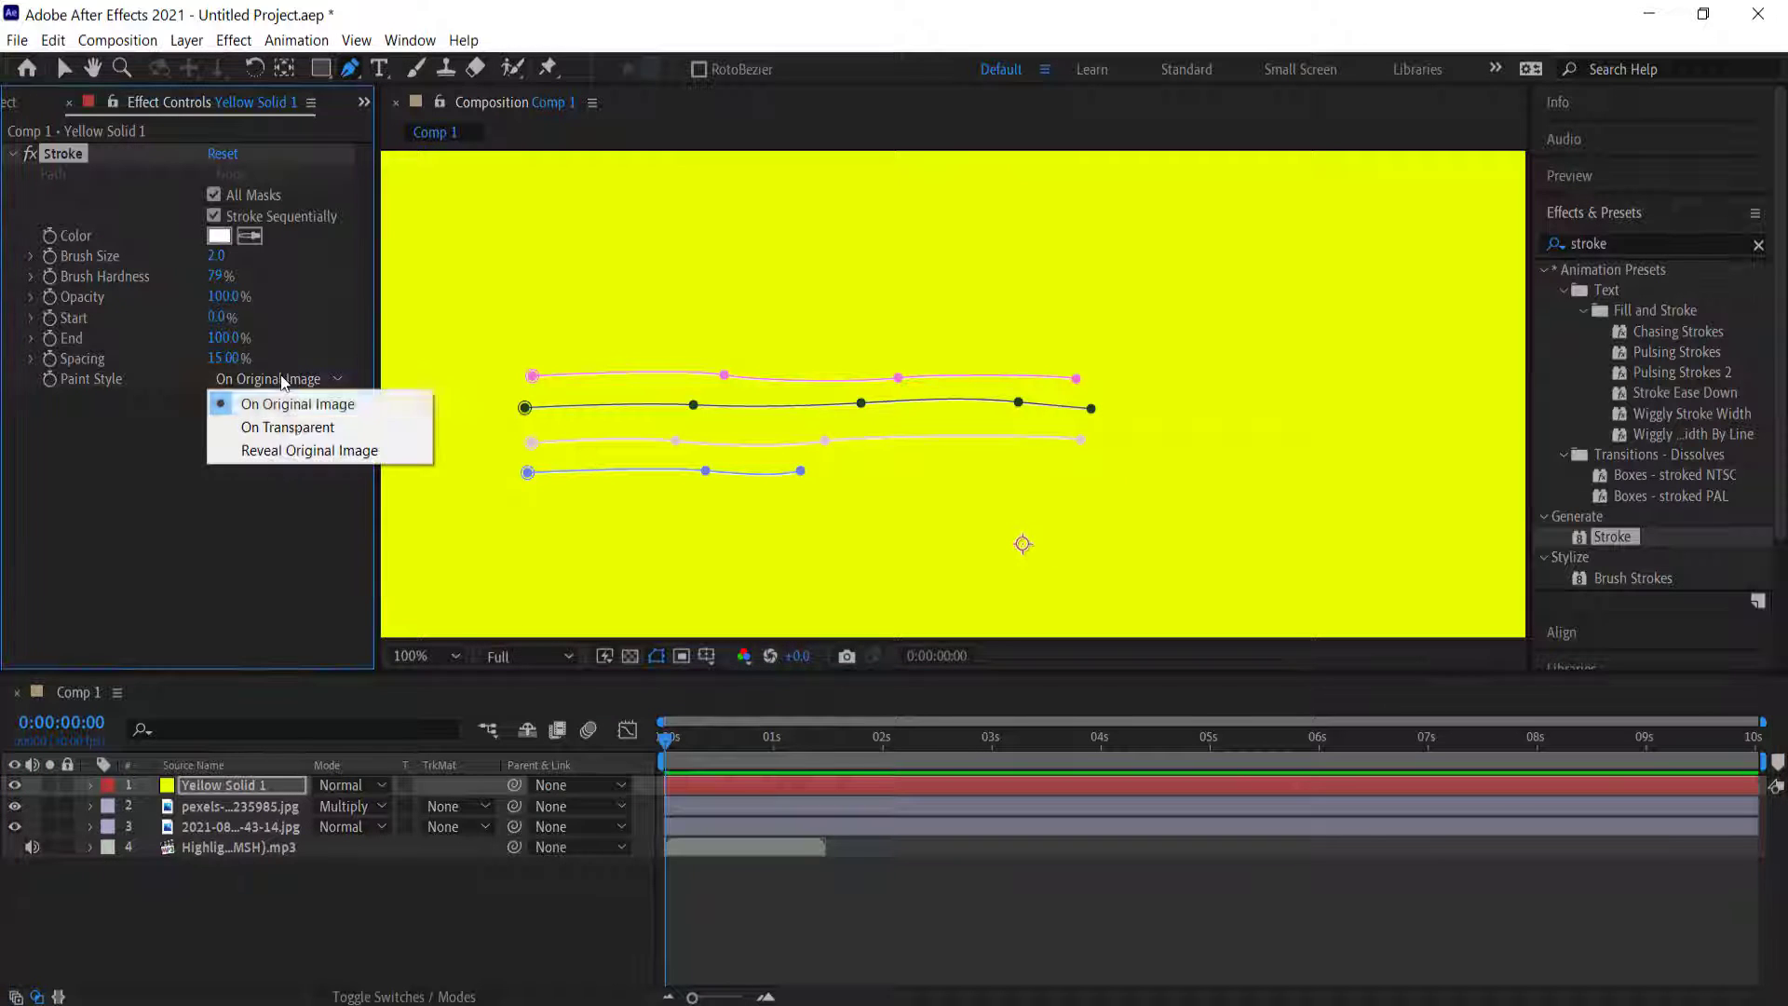
left_click(290, 450)
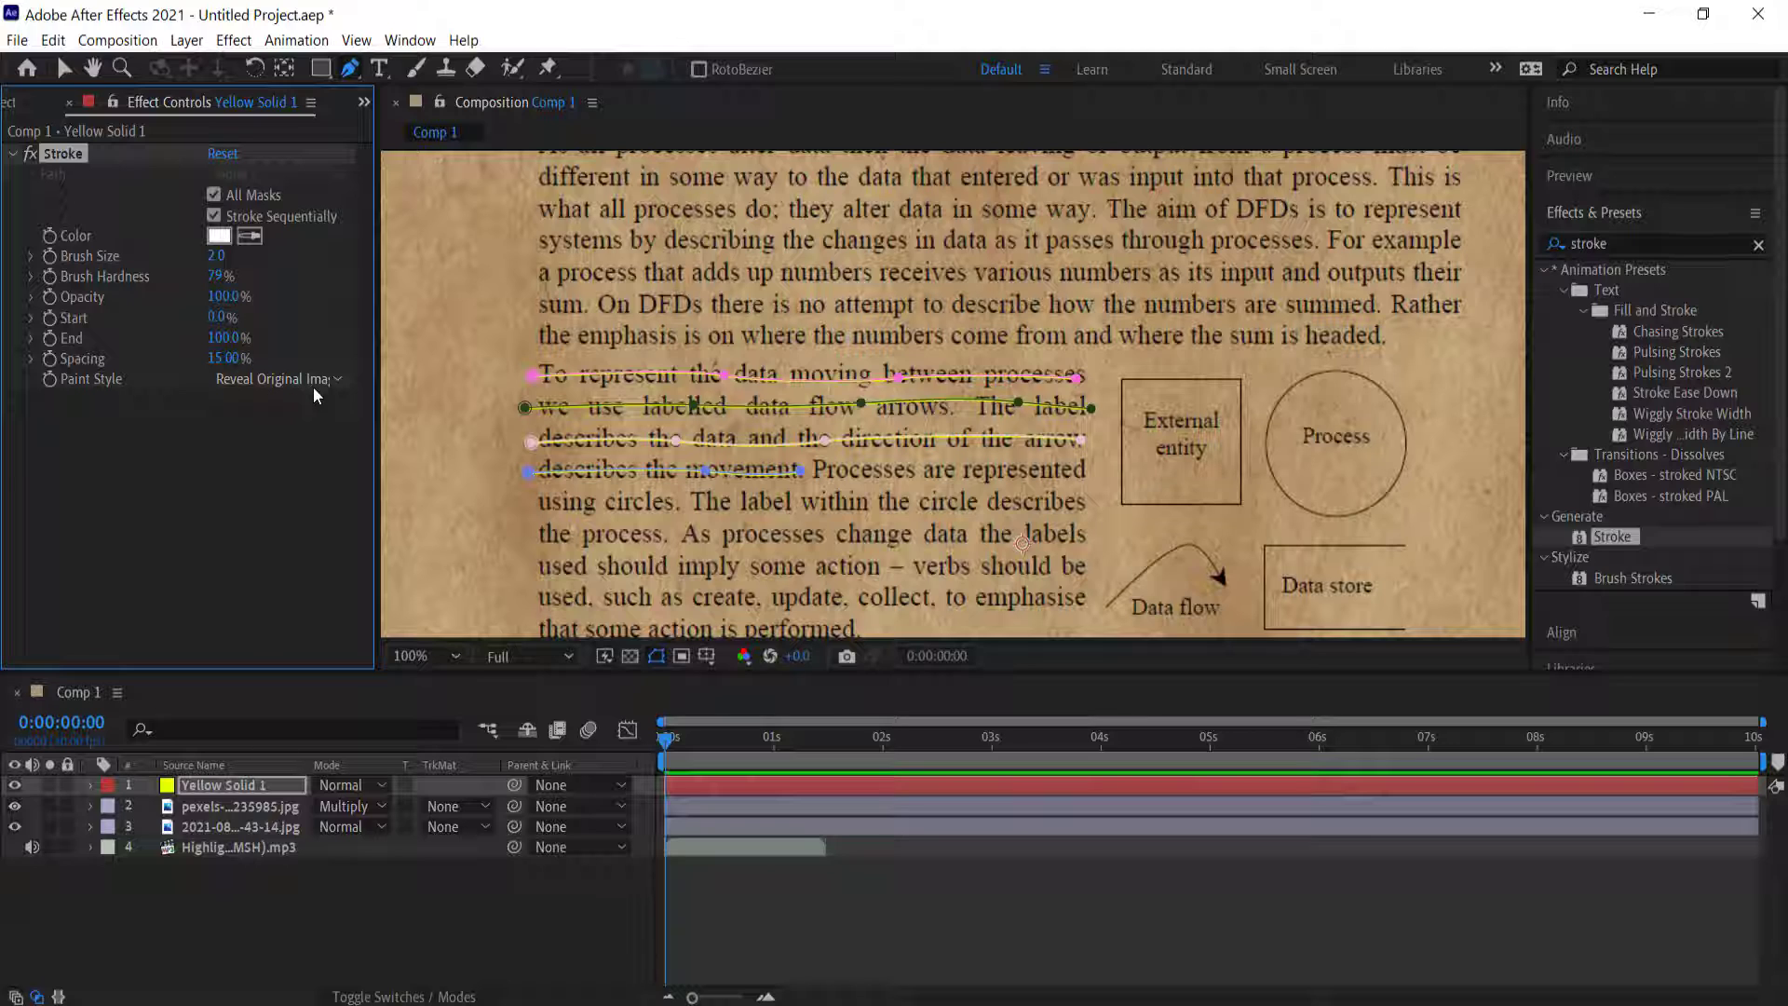
left_click_drag(216, 255, 371, 256)
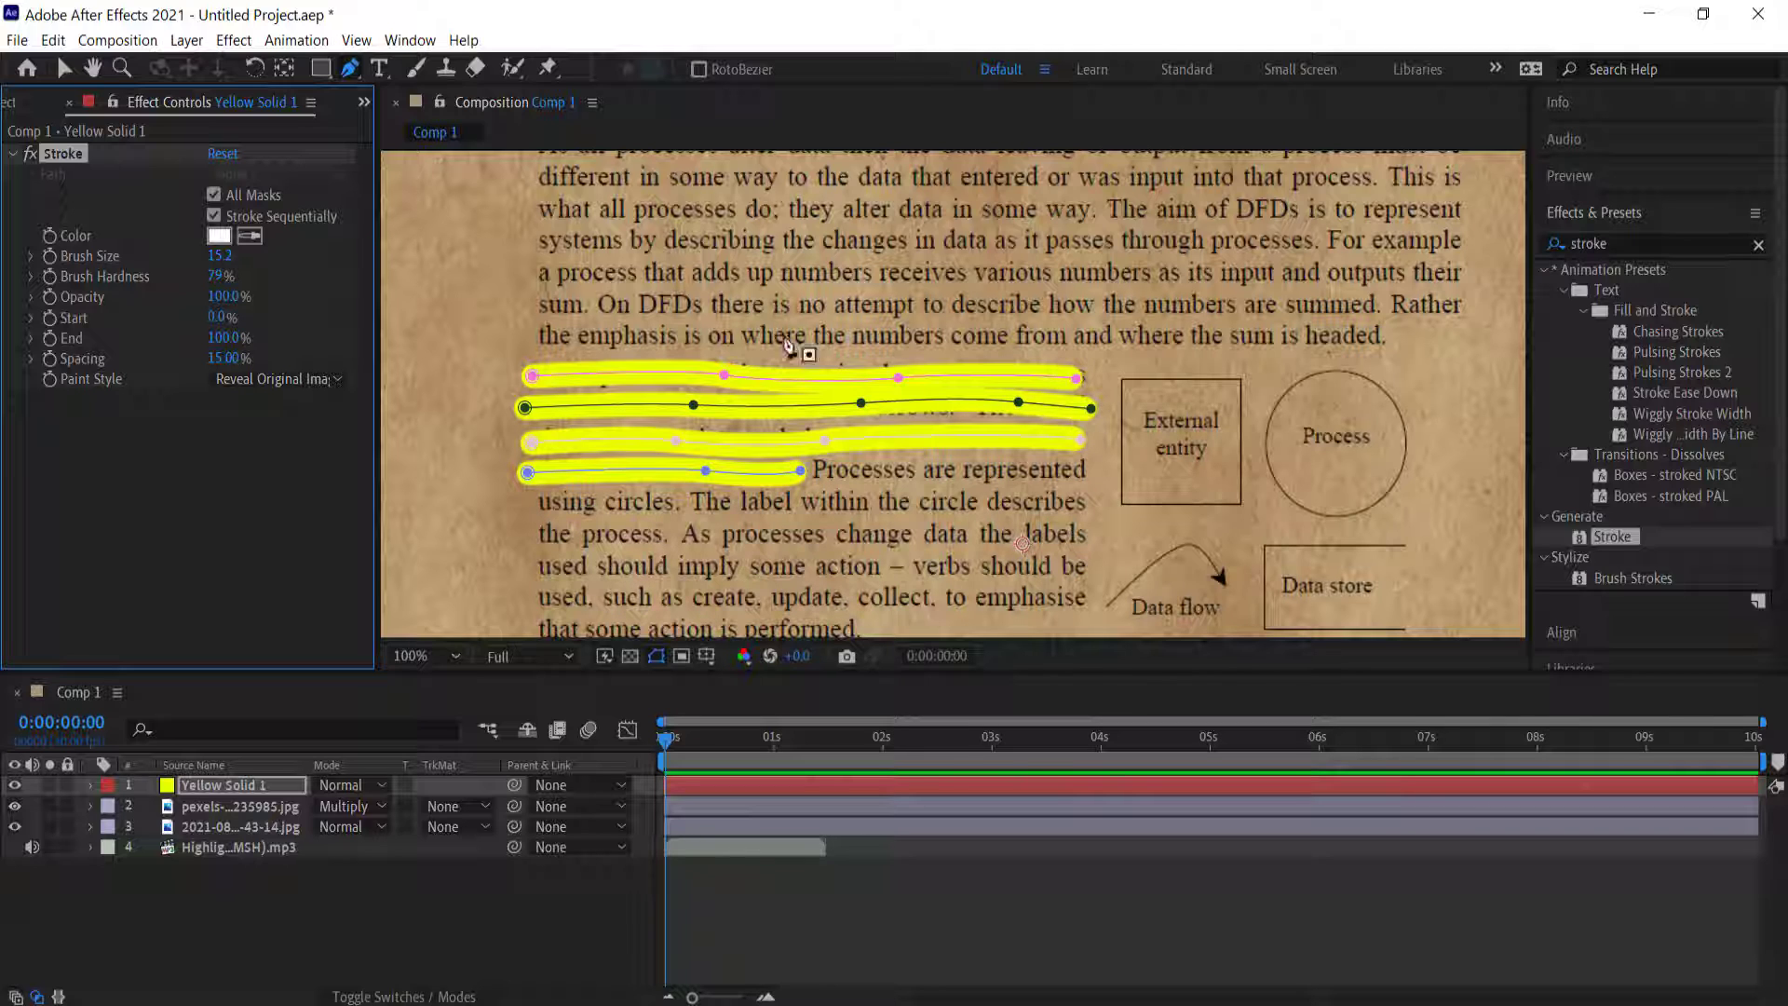
left_click_drag(220, 259, 233, 257)
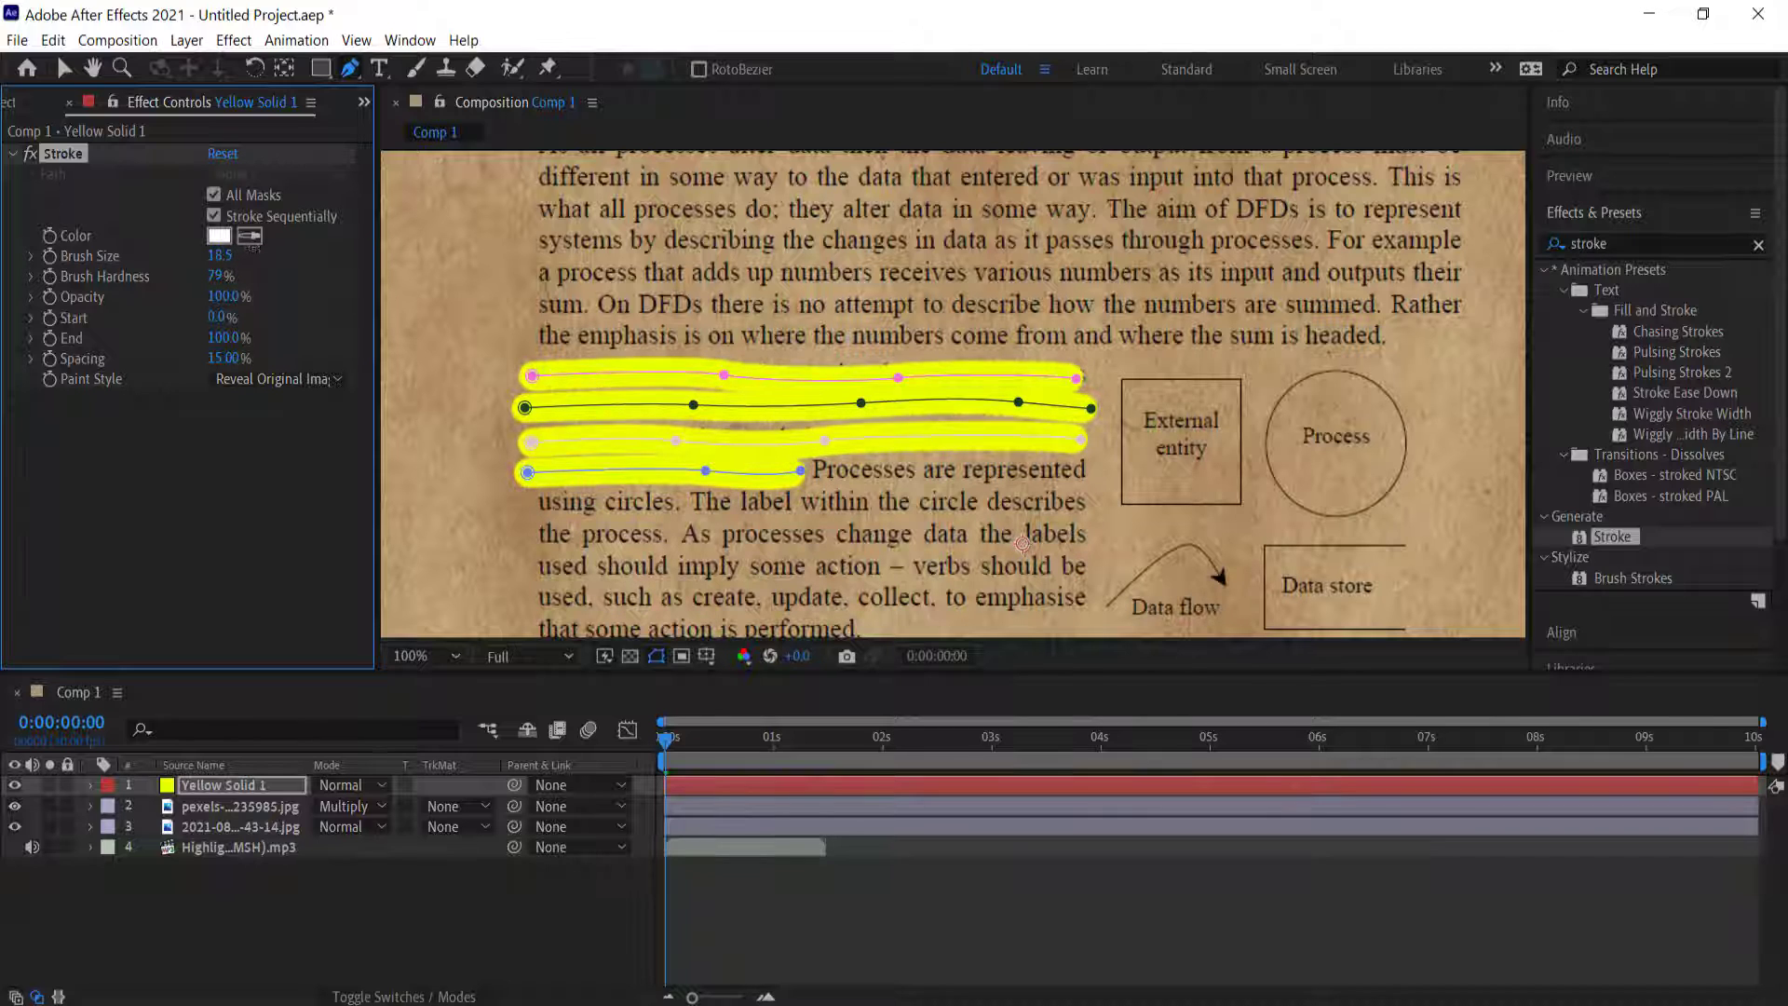
Set the Brush Size of the yellow solid's Stroke effect to 20.
left_click(234, 255)
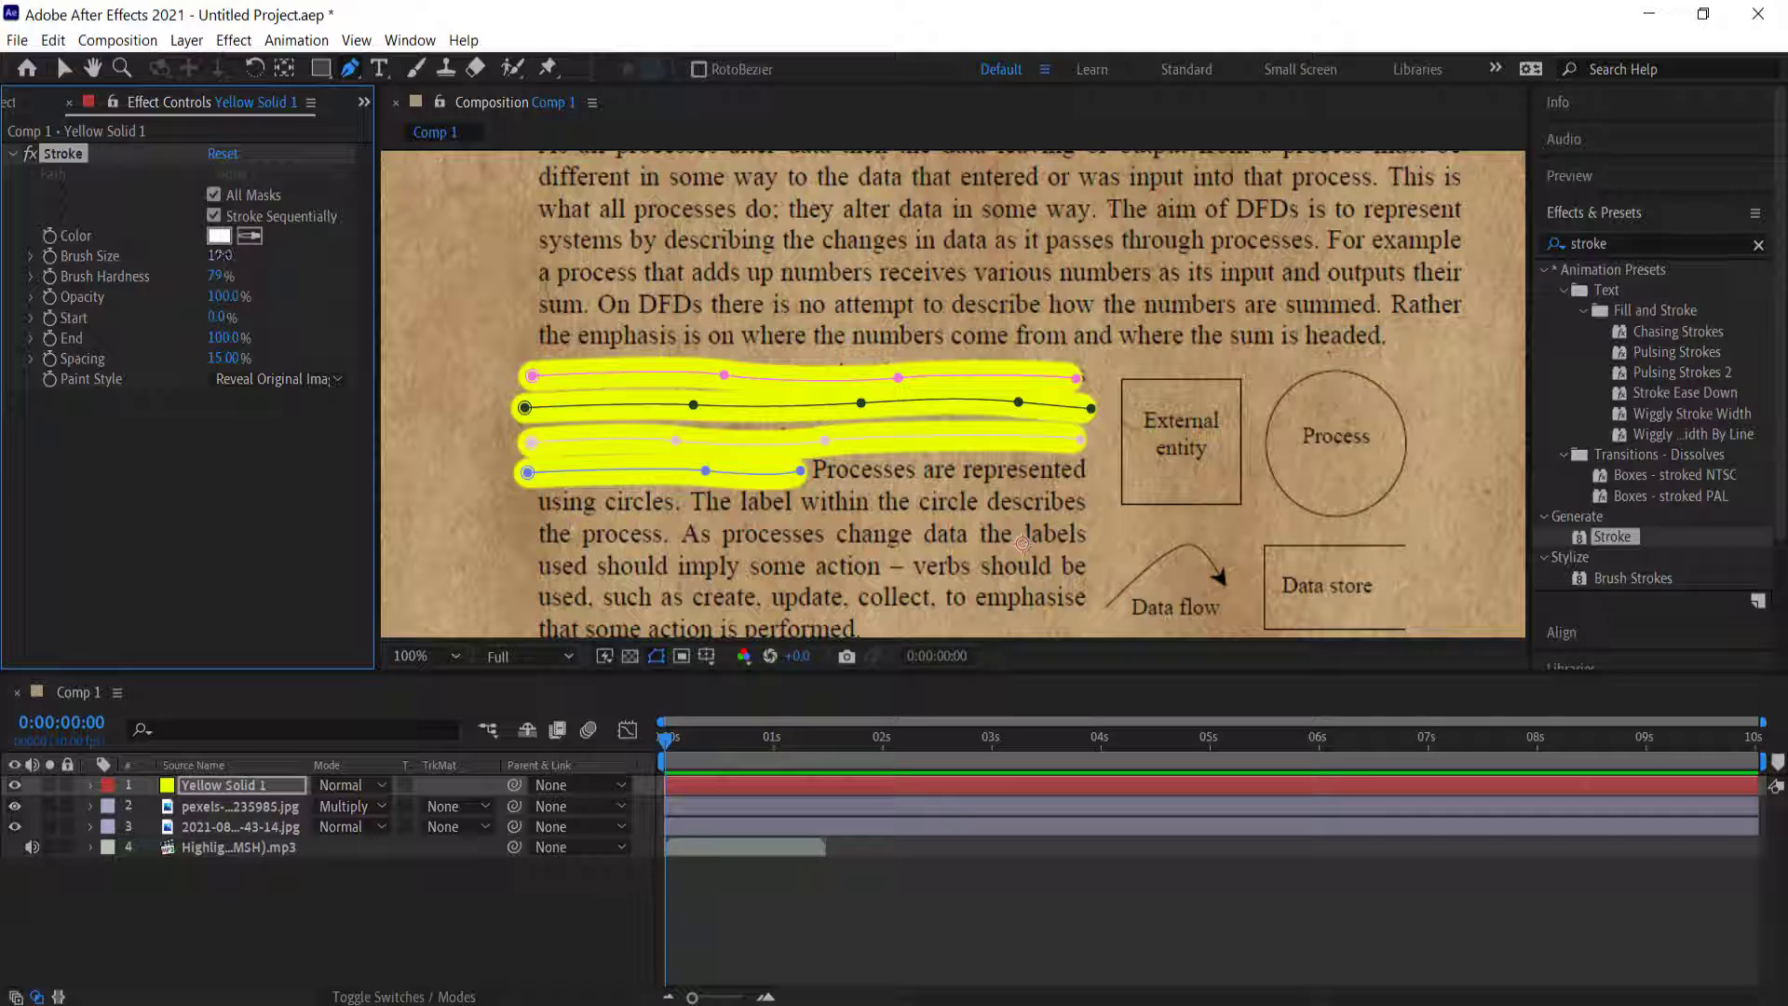
type("20")
key("Return")
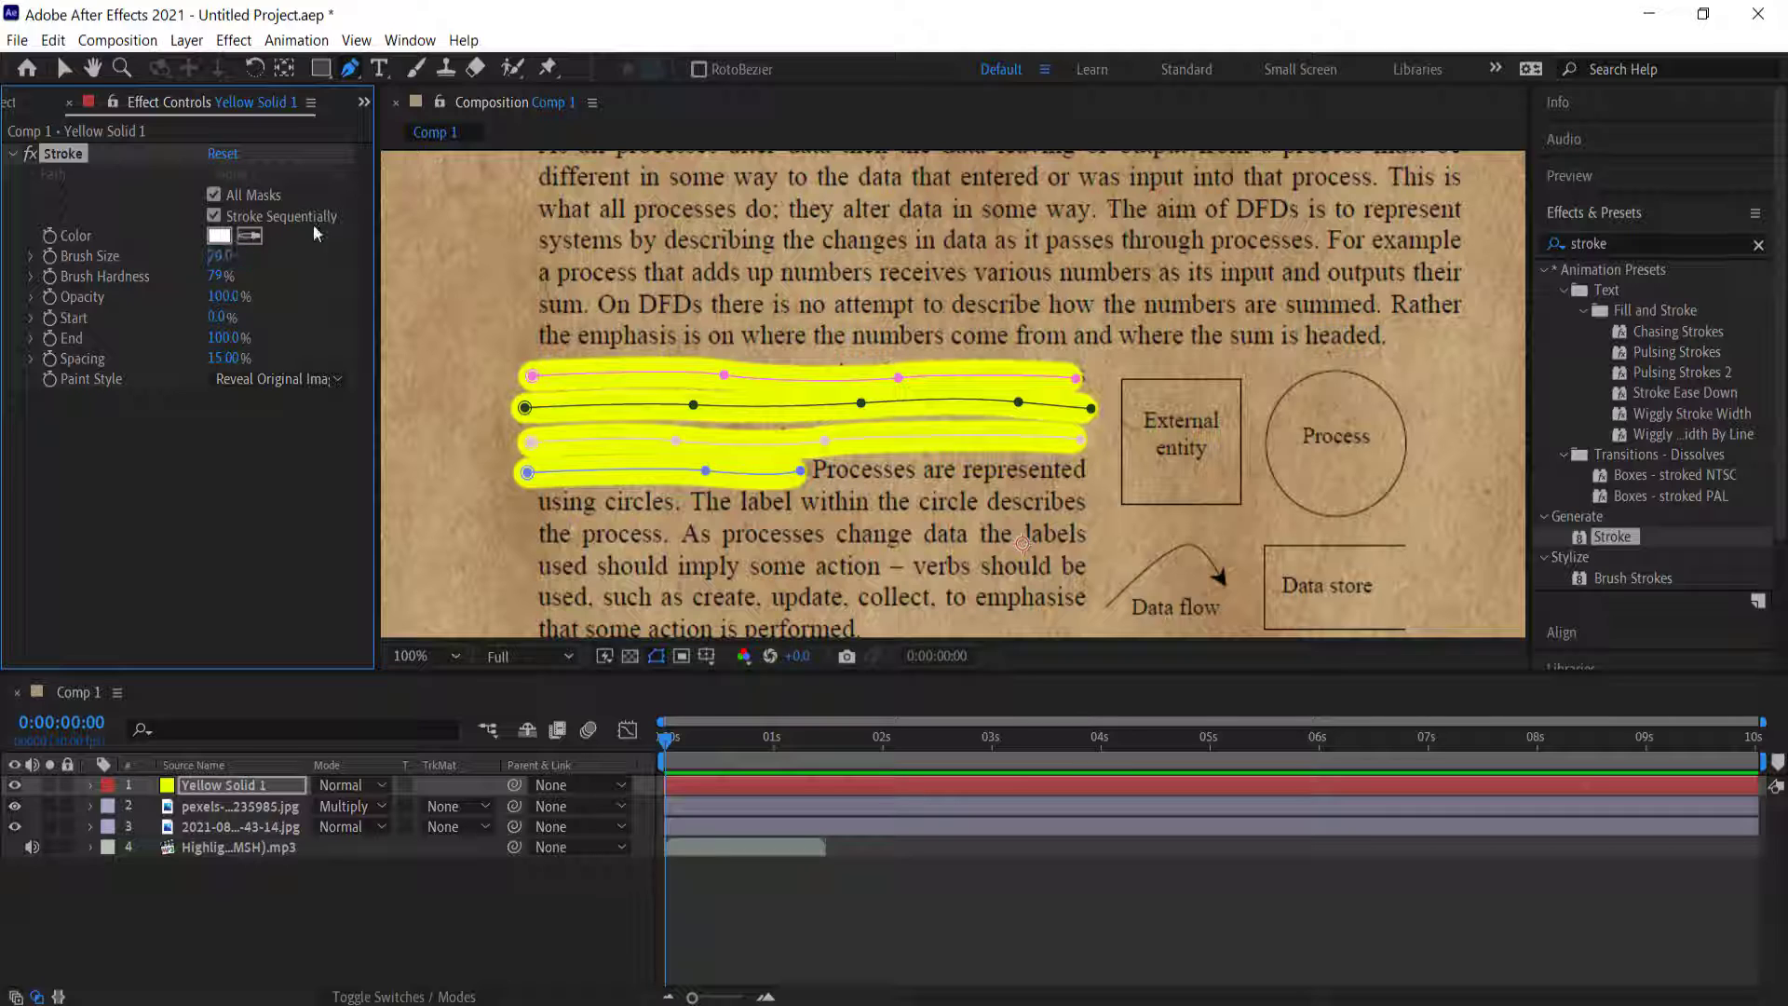
Nudge vertices of the second mask path and adjust the end points of the first and fourth paths to fit their text lines.
key("v")
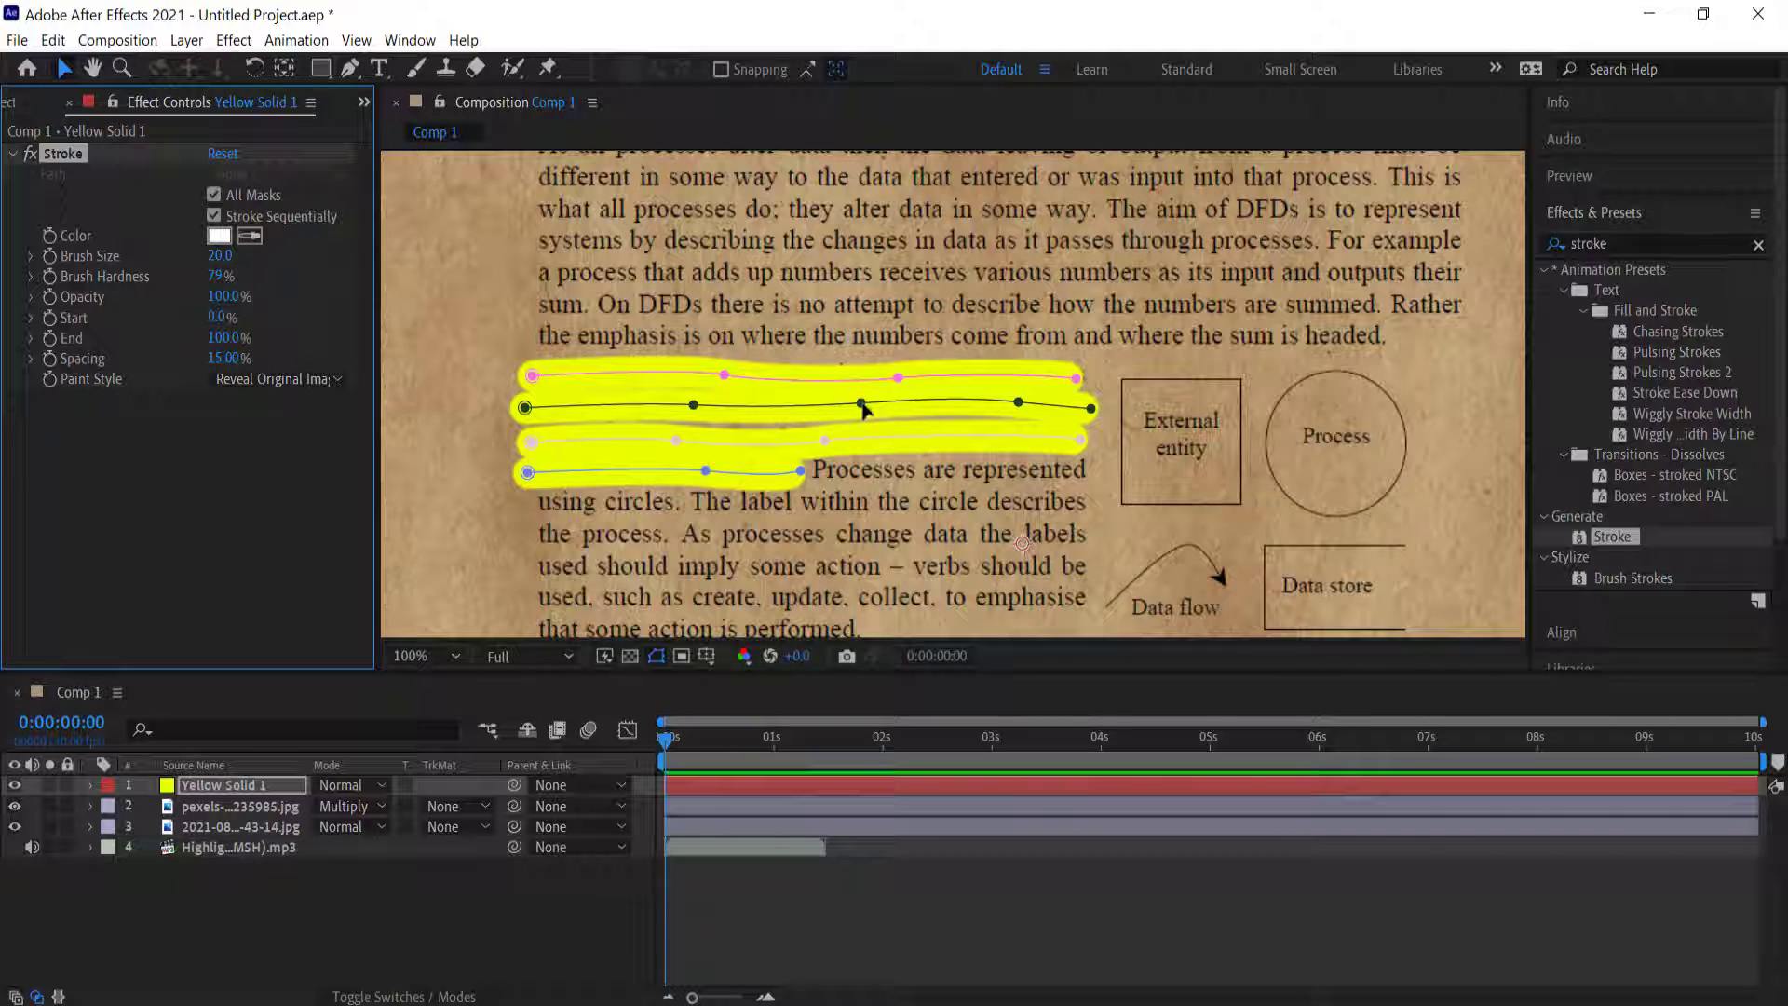
left_click(866, 407)
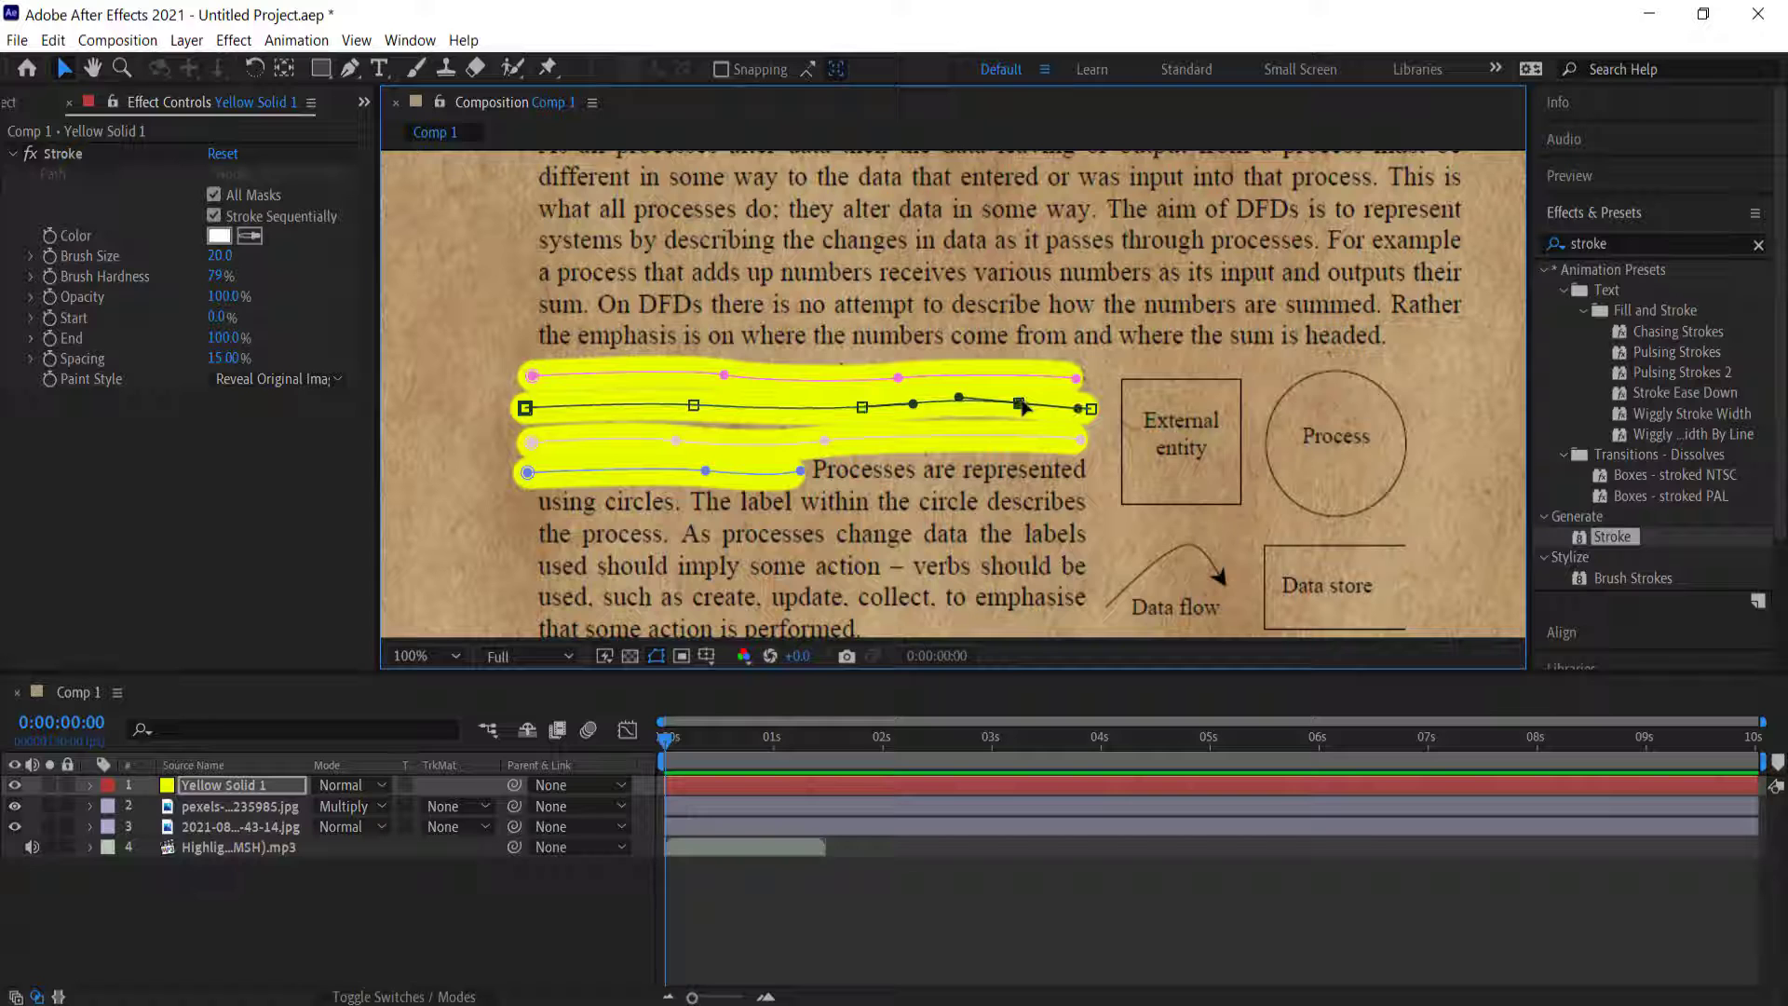
left_click(1083, 378)
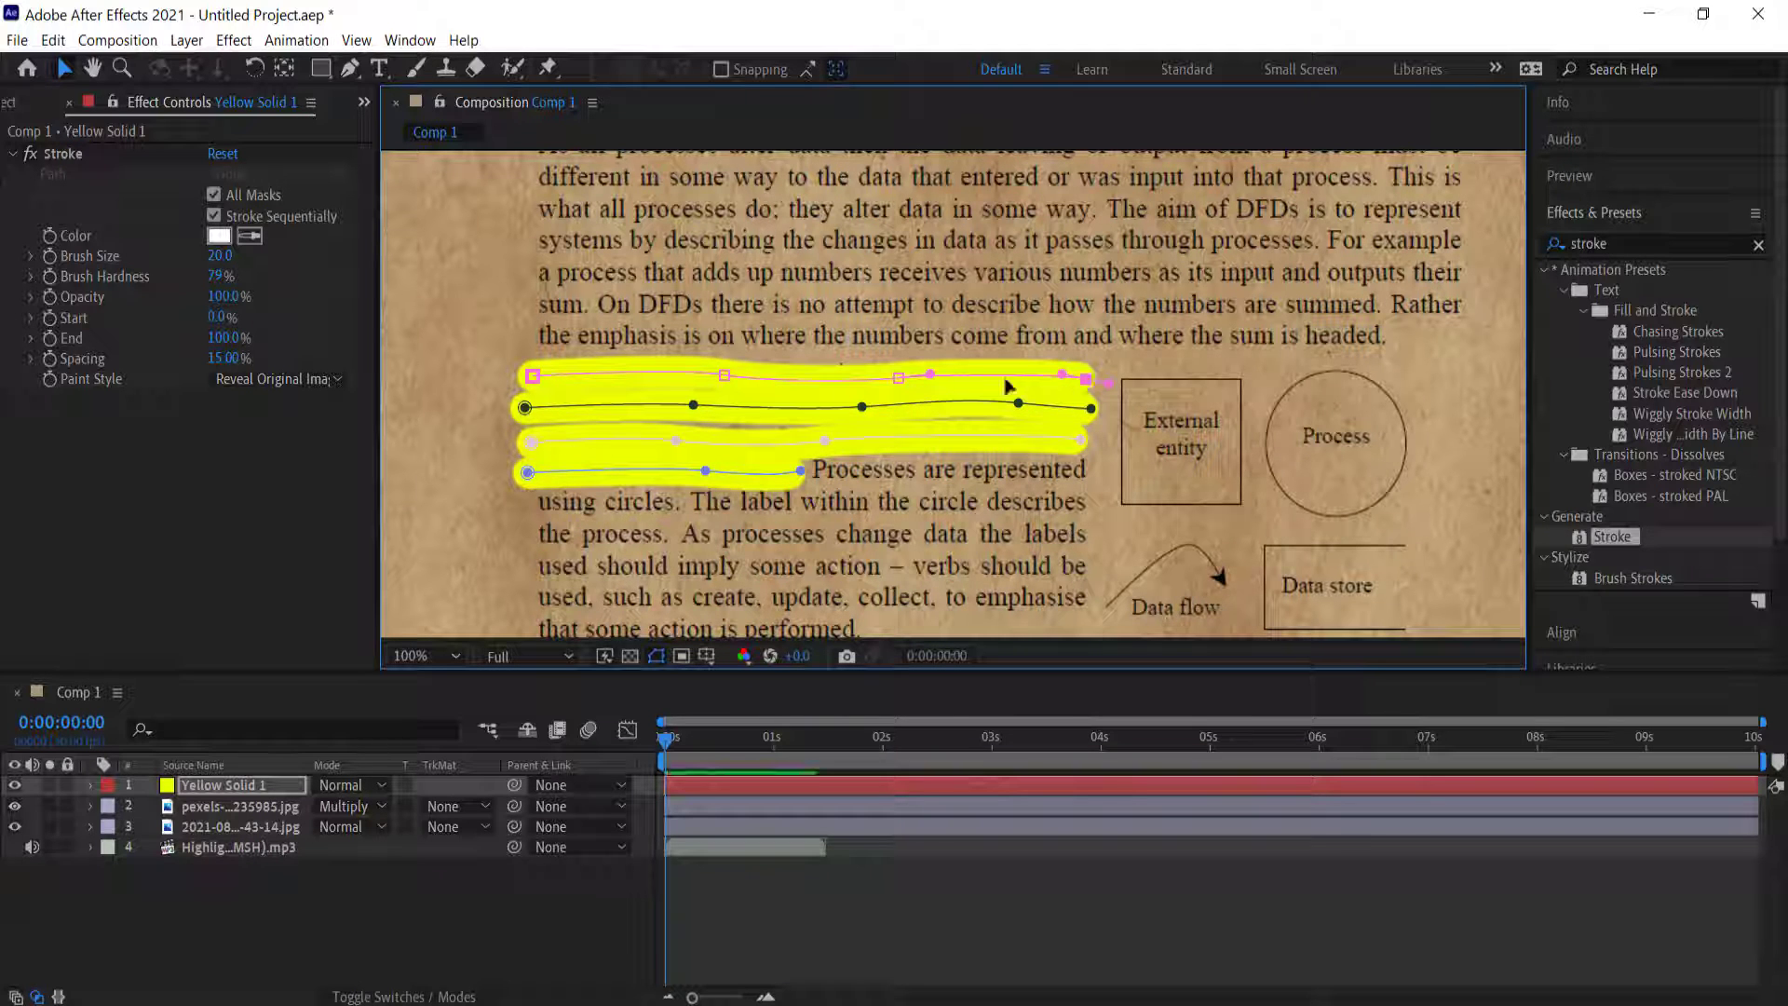
left_click(801, 475)
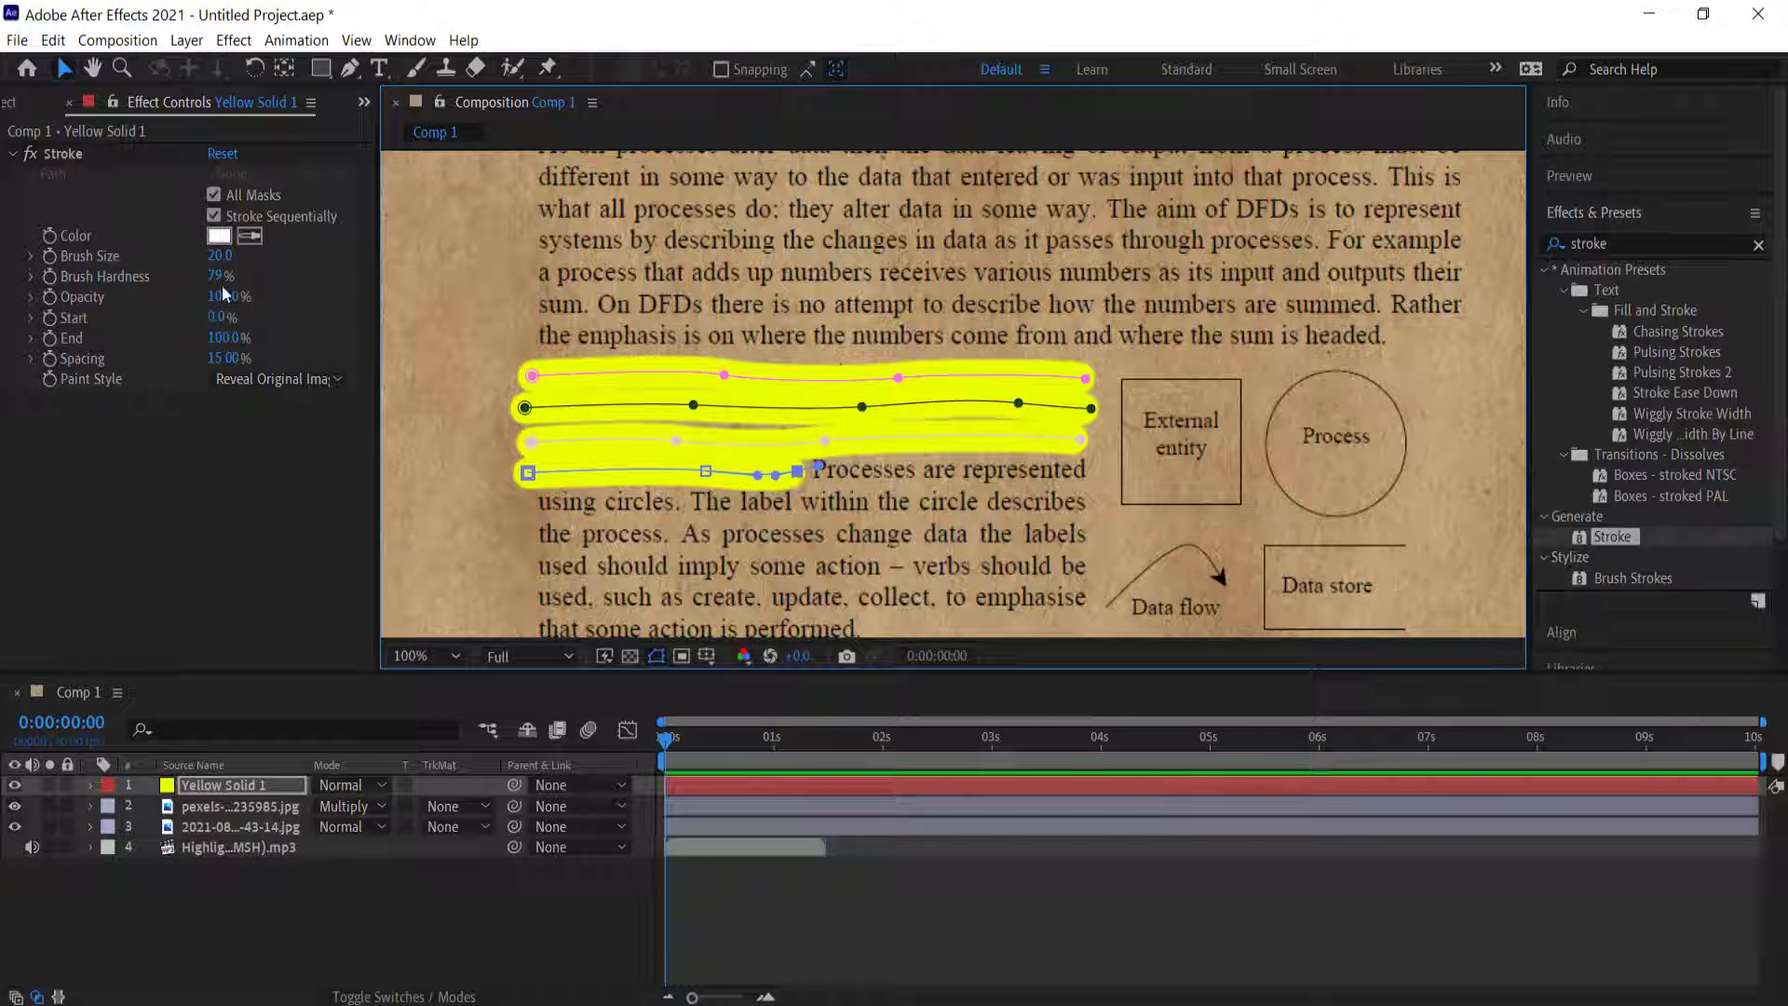
Raise the Stroke's Brush Hardness to 96% and set the yellow solid's blending mode to Multiply.
left_click_drag(222, 284, 389, 276)
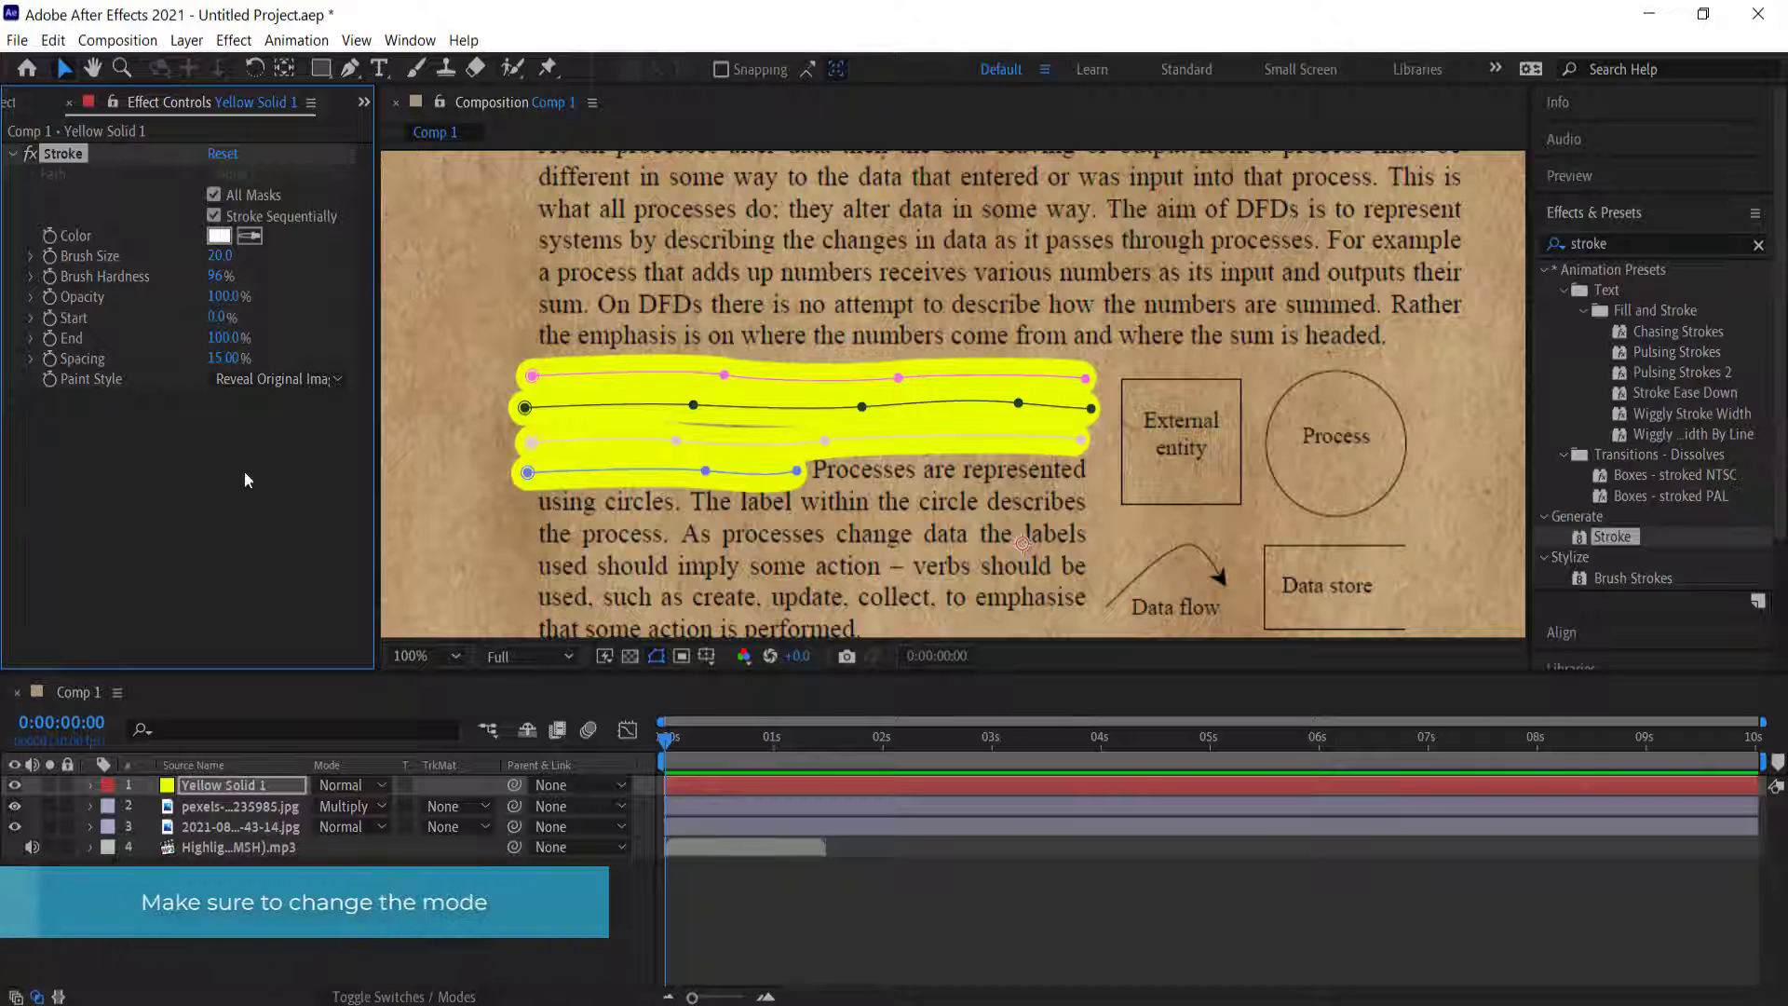
left_click(347, 785)
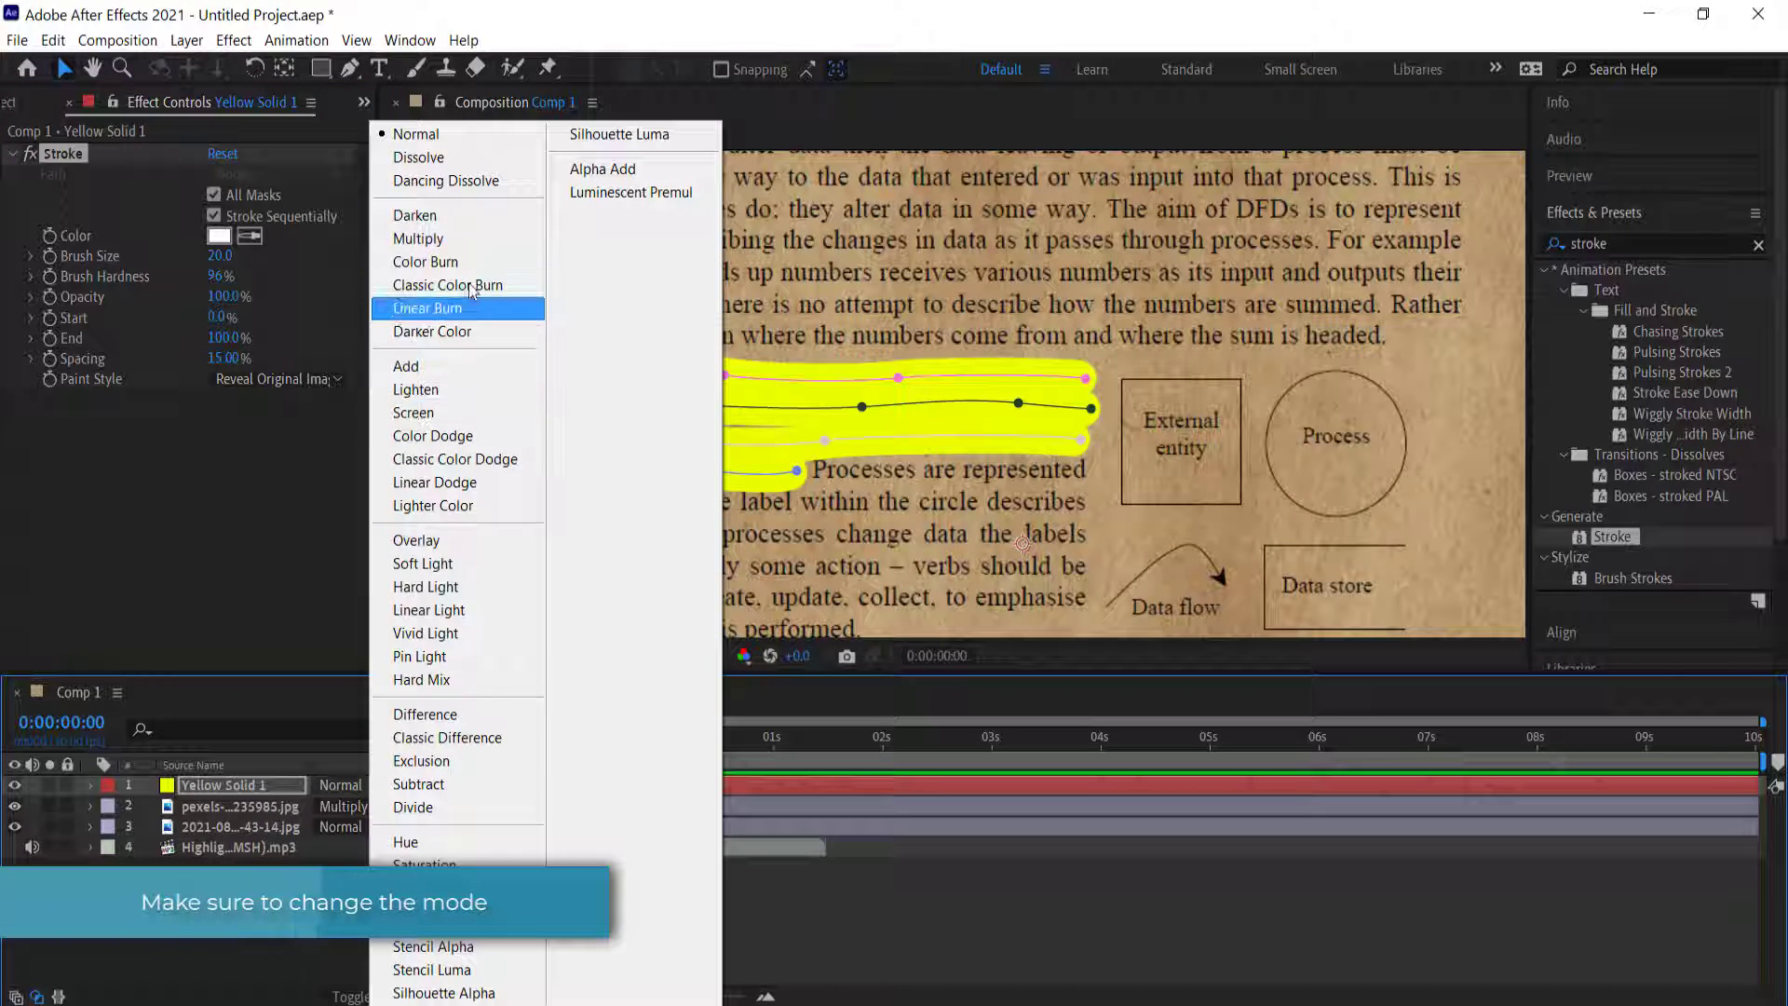
left_click(463, 241)
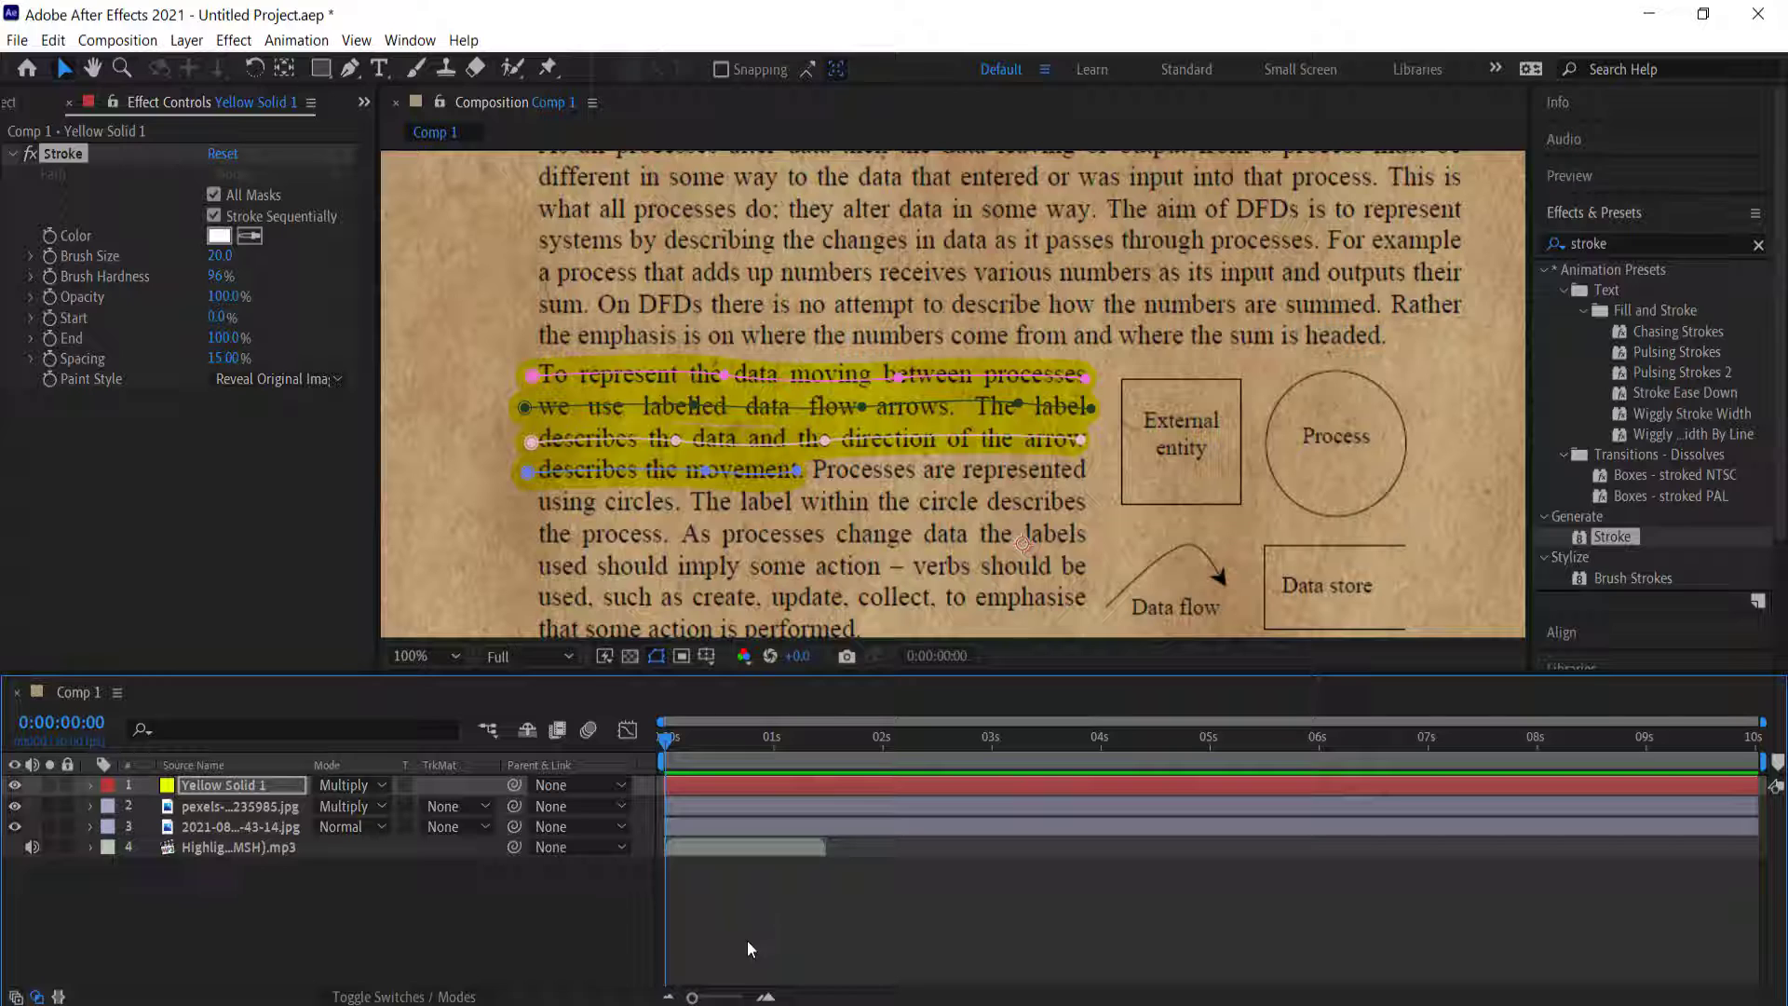
Duplicate the highlighter sound layer three times.
left_click(226, 847)
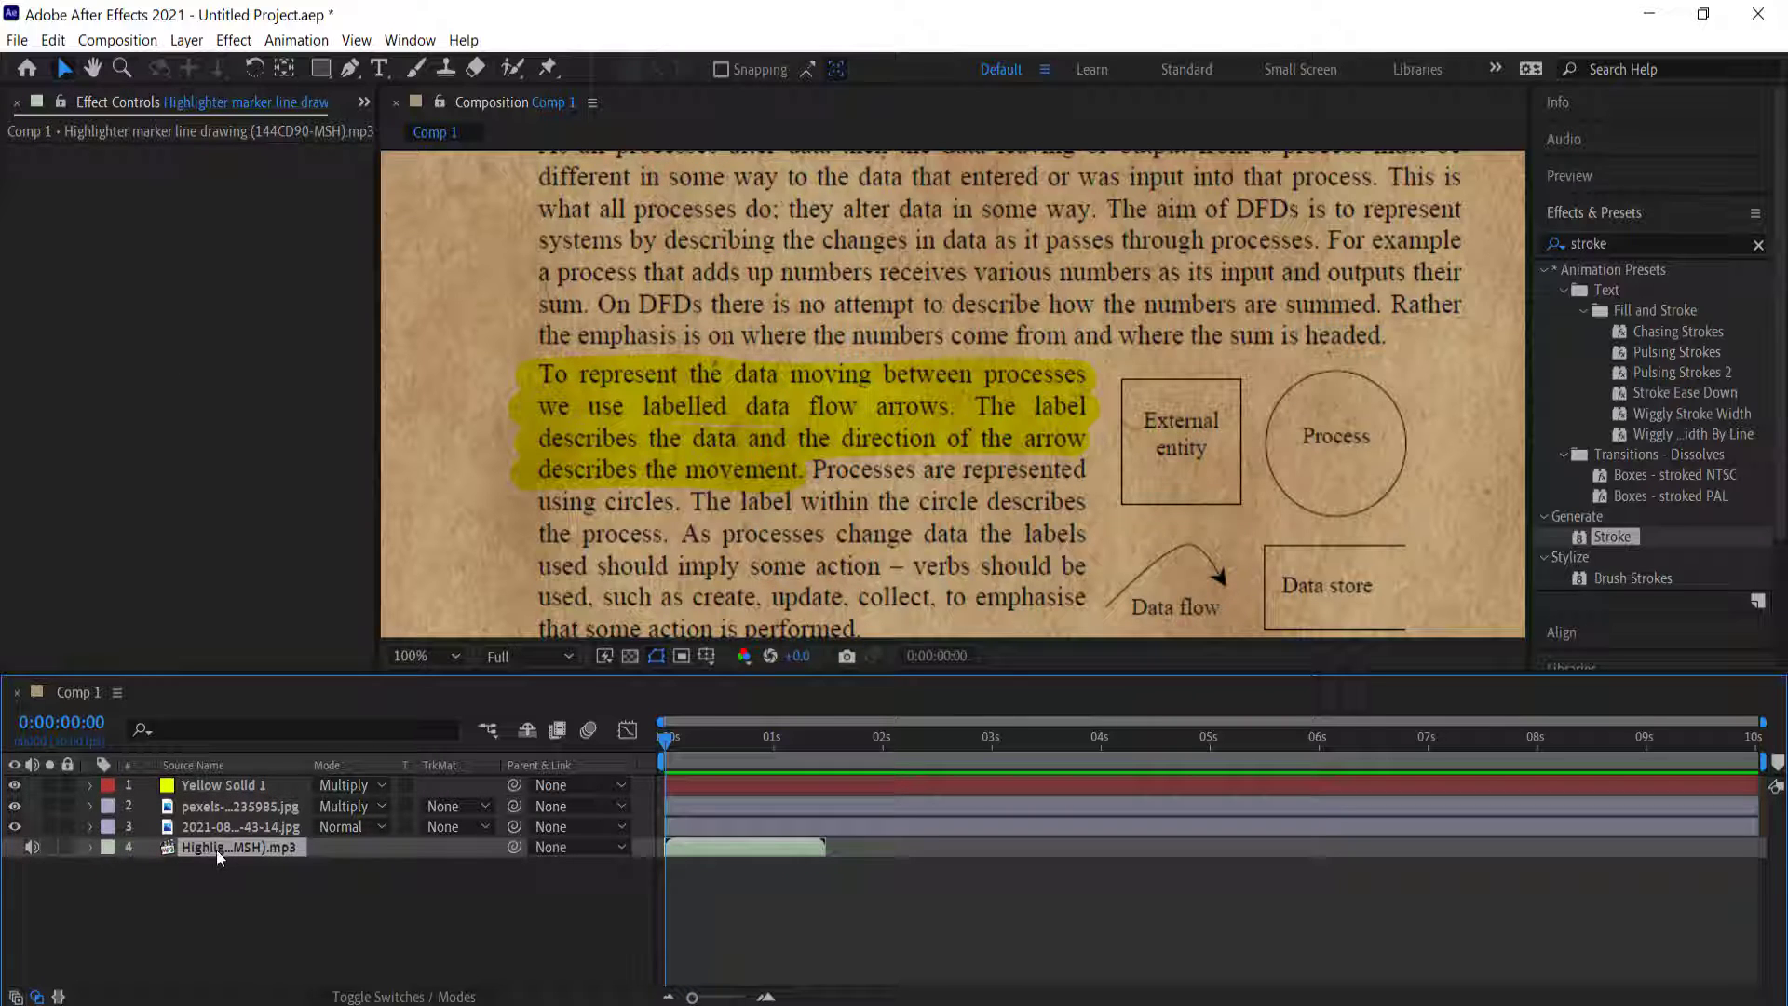
key("ctrl+d")
key("ctrl+d")
key("ctrl+d")
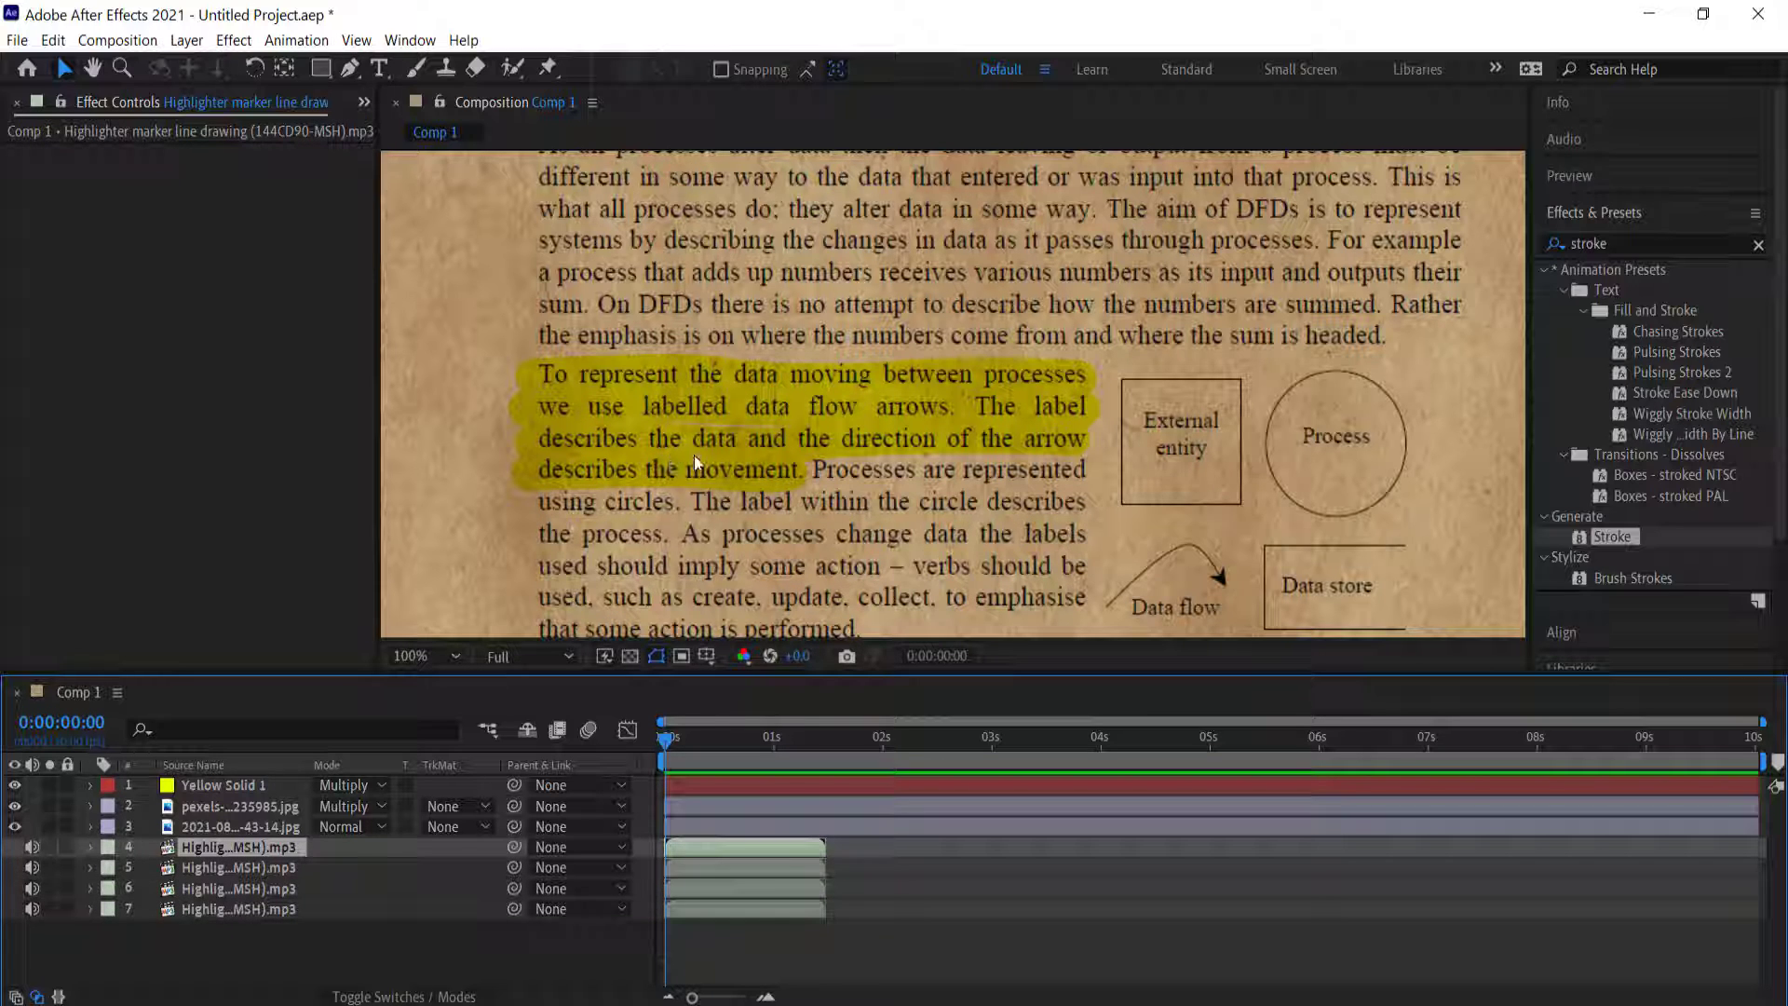
Stagger the three duplicated sound clips along the timeline so each one starts where the previous one ends.
left_click_drag(718, 871, 863, 868)
left_click_drag(762, 888, 1211, 905)
left_click(746, 905, "shift")
left_click(809, 960)
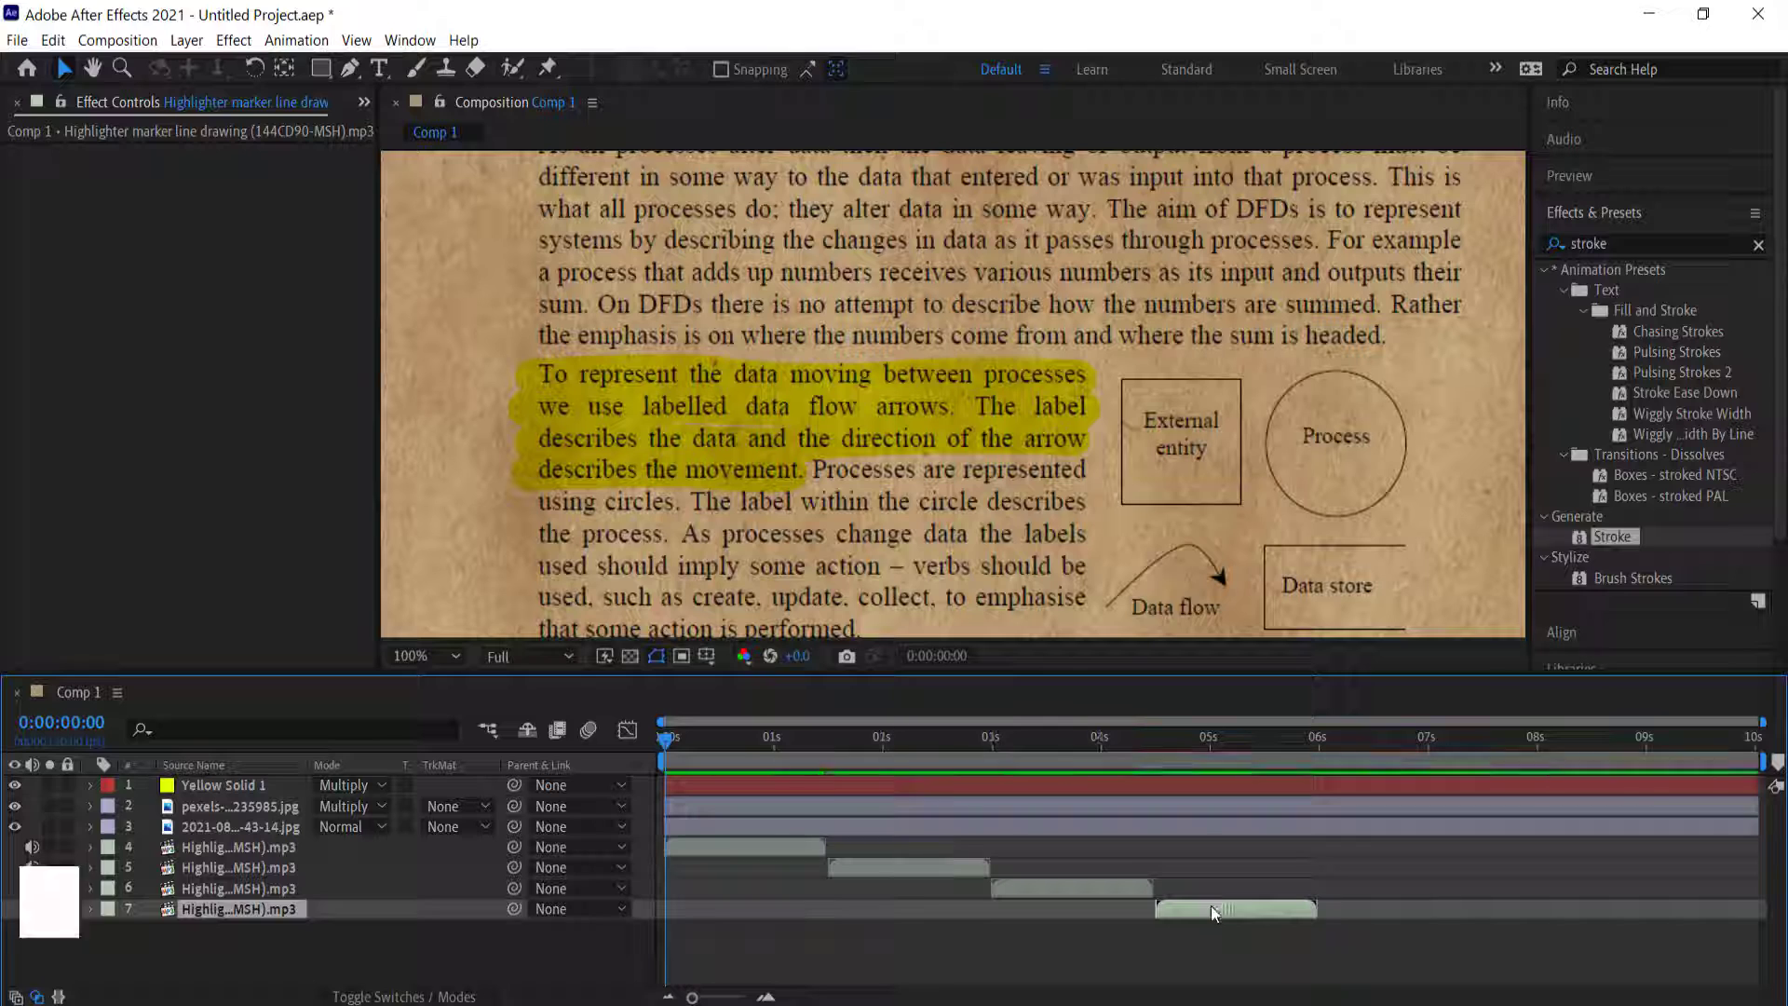
Show the audio waveform of the first highlighter sound layer.
left_click(255, 846)
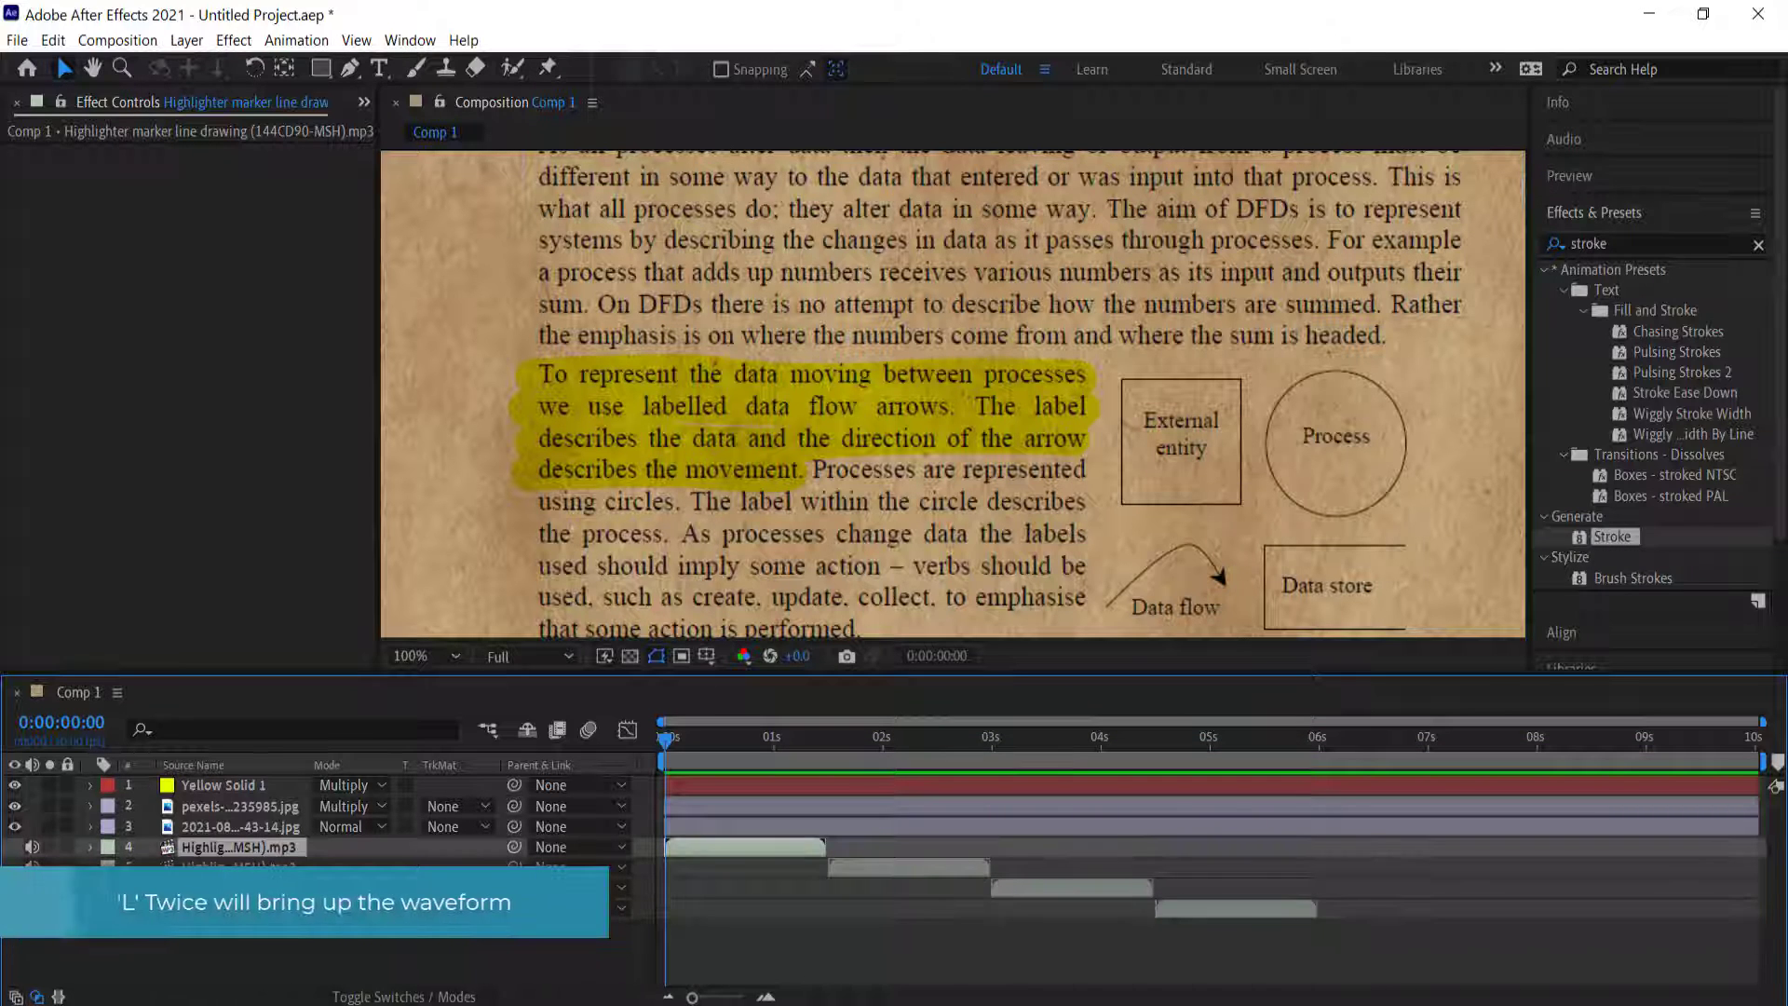
key("l")
key("l")
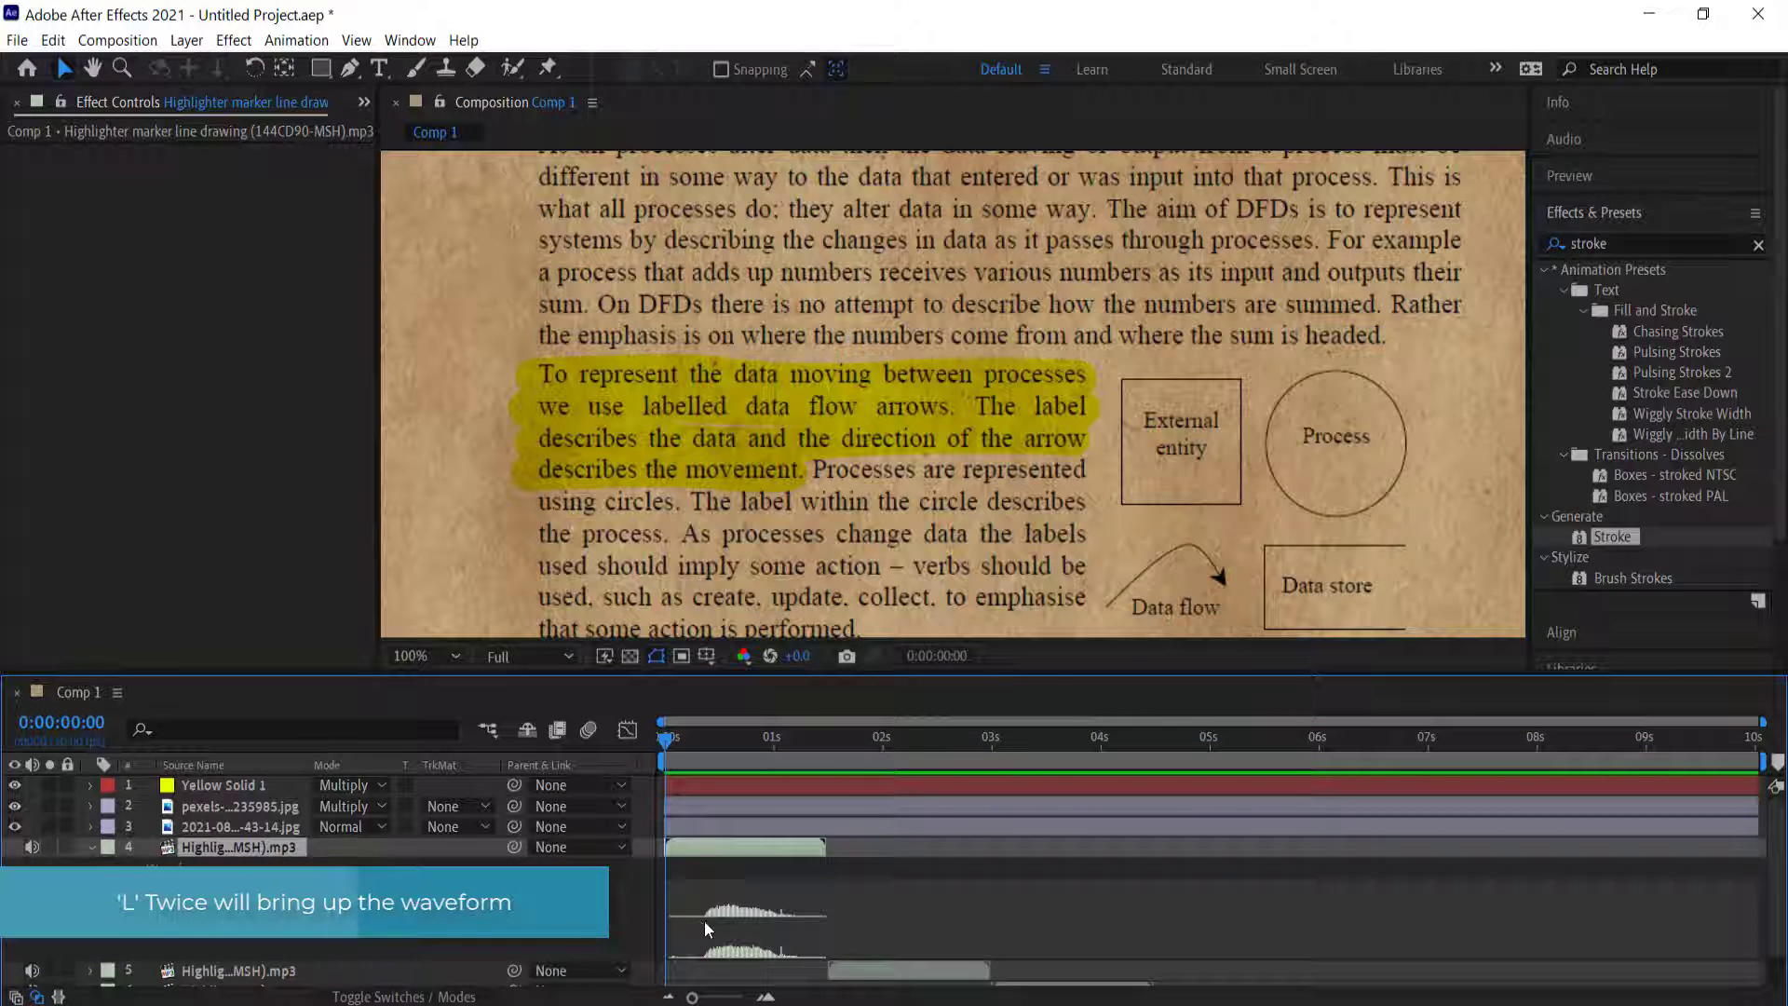
Keyframe the yellow solid's Stroke End at 0% at 0:00:00:11, where the first sound's waveform begins.
left_click(702, 742)
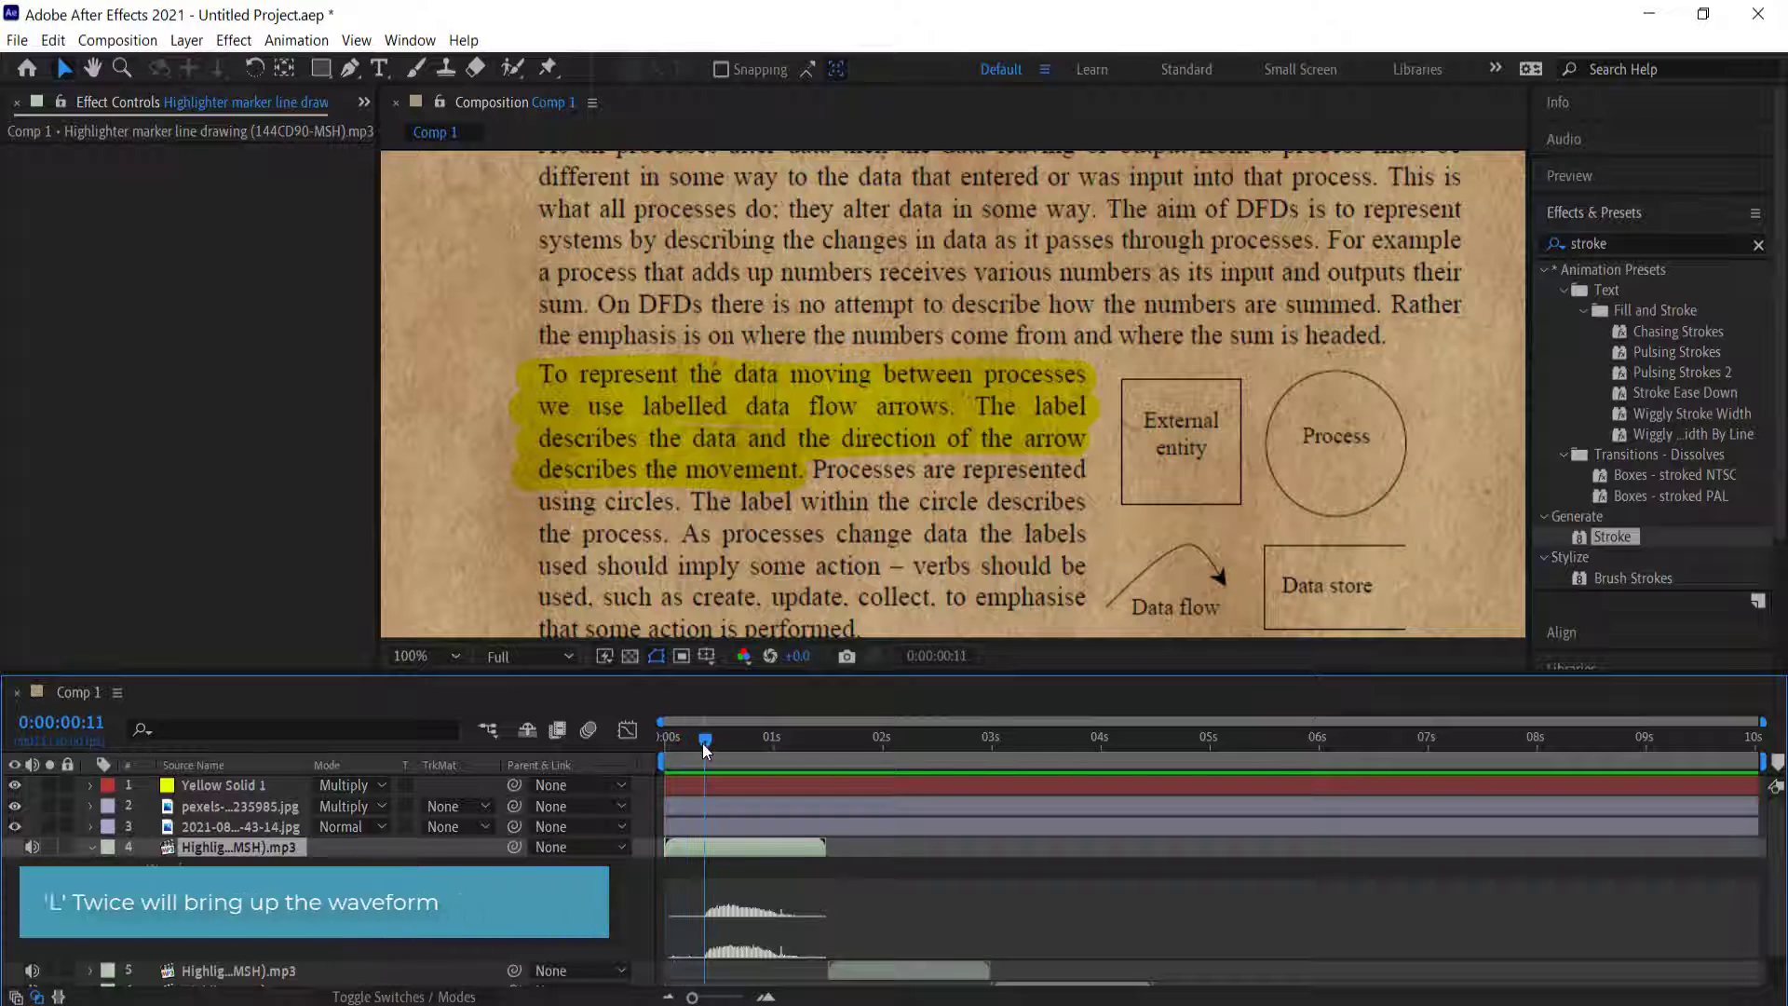
left_click(214, 784)
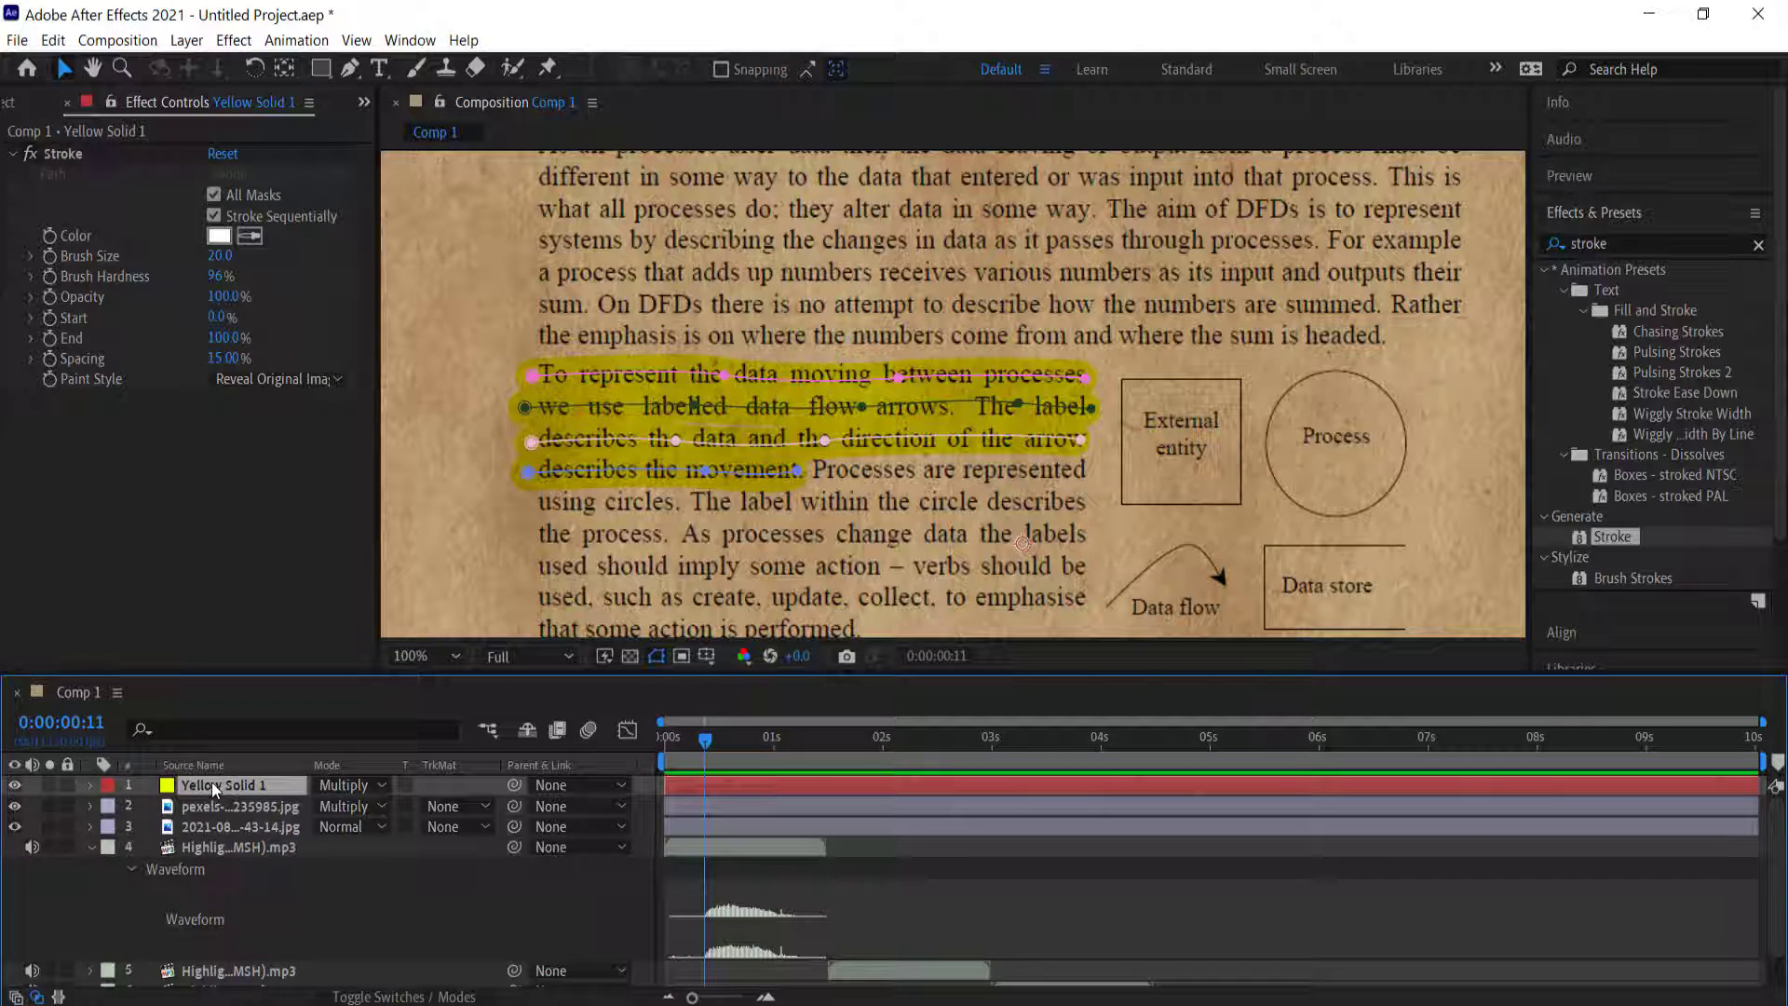
left_click(50, 338)
left_click(228, 338)
type("0")
key("Return")
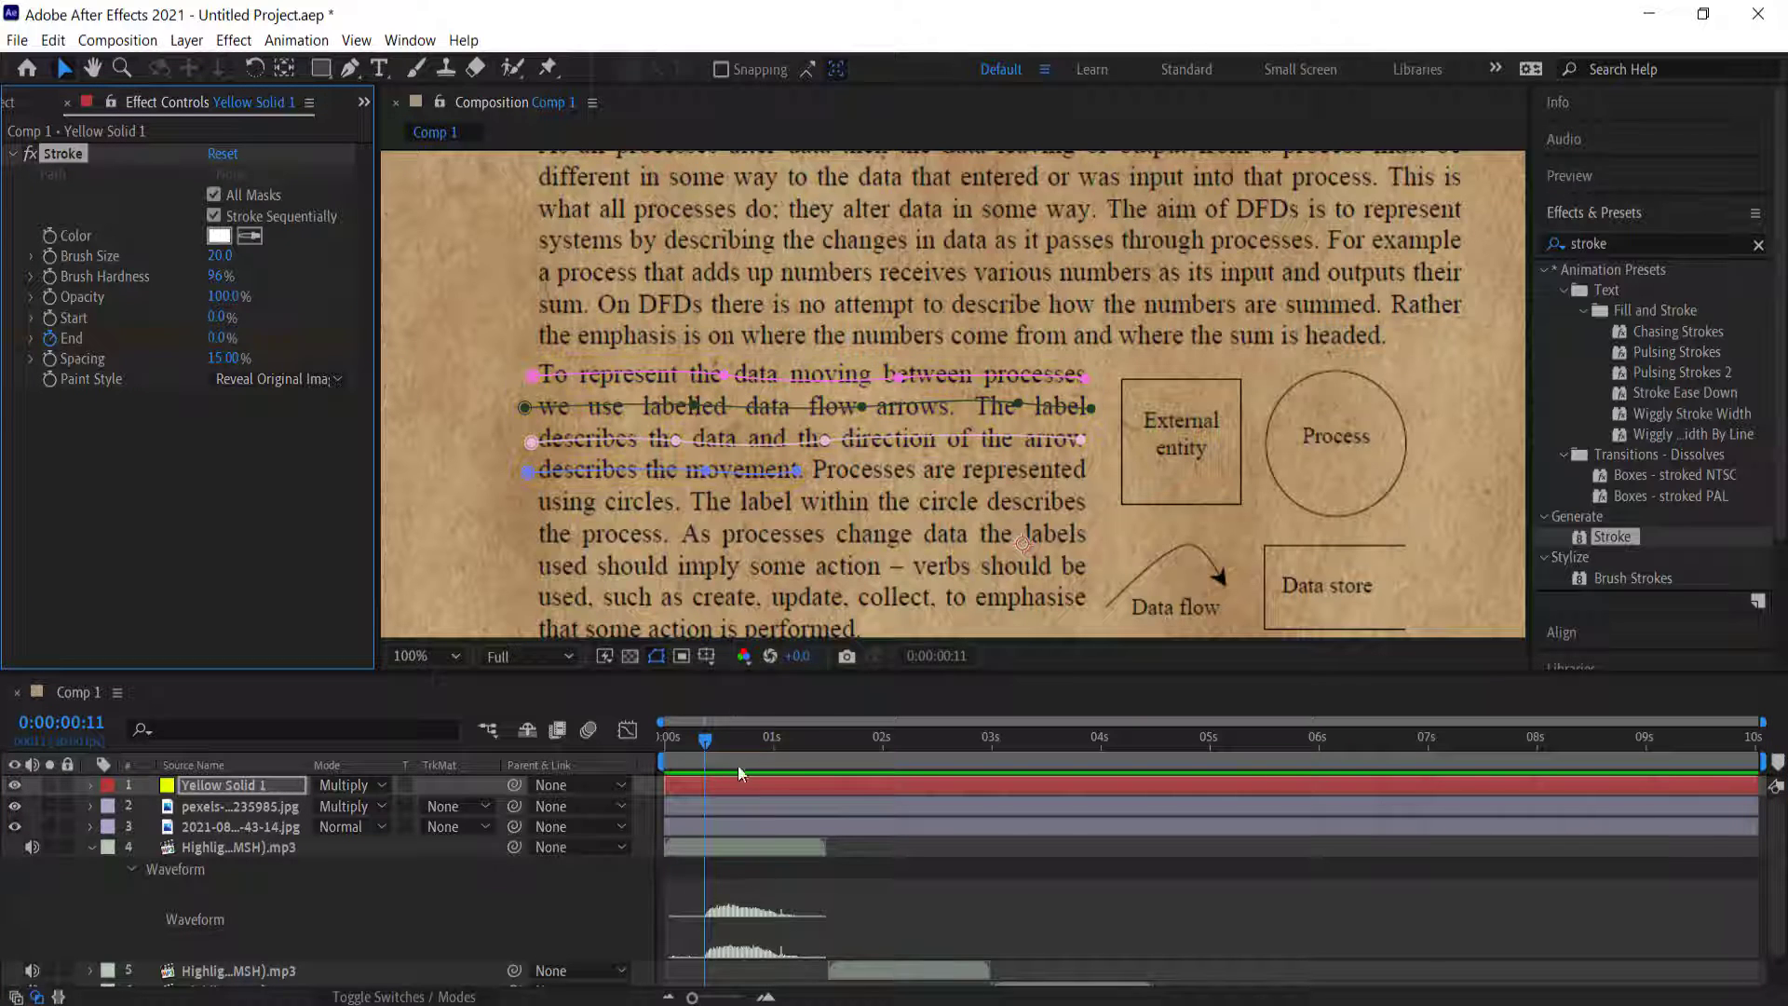
Set the Stroke End to 28% at 0:00:01:03 so that only the first line is highlighted.
left_click_drag(704, 739, 784, 745)
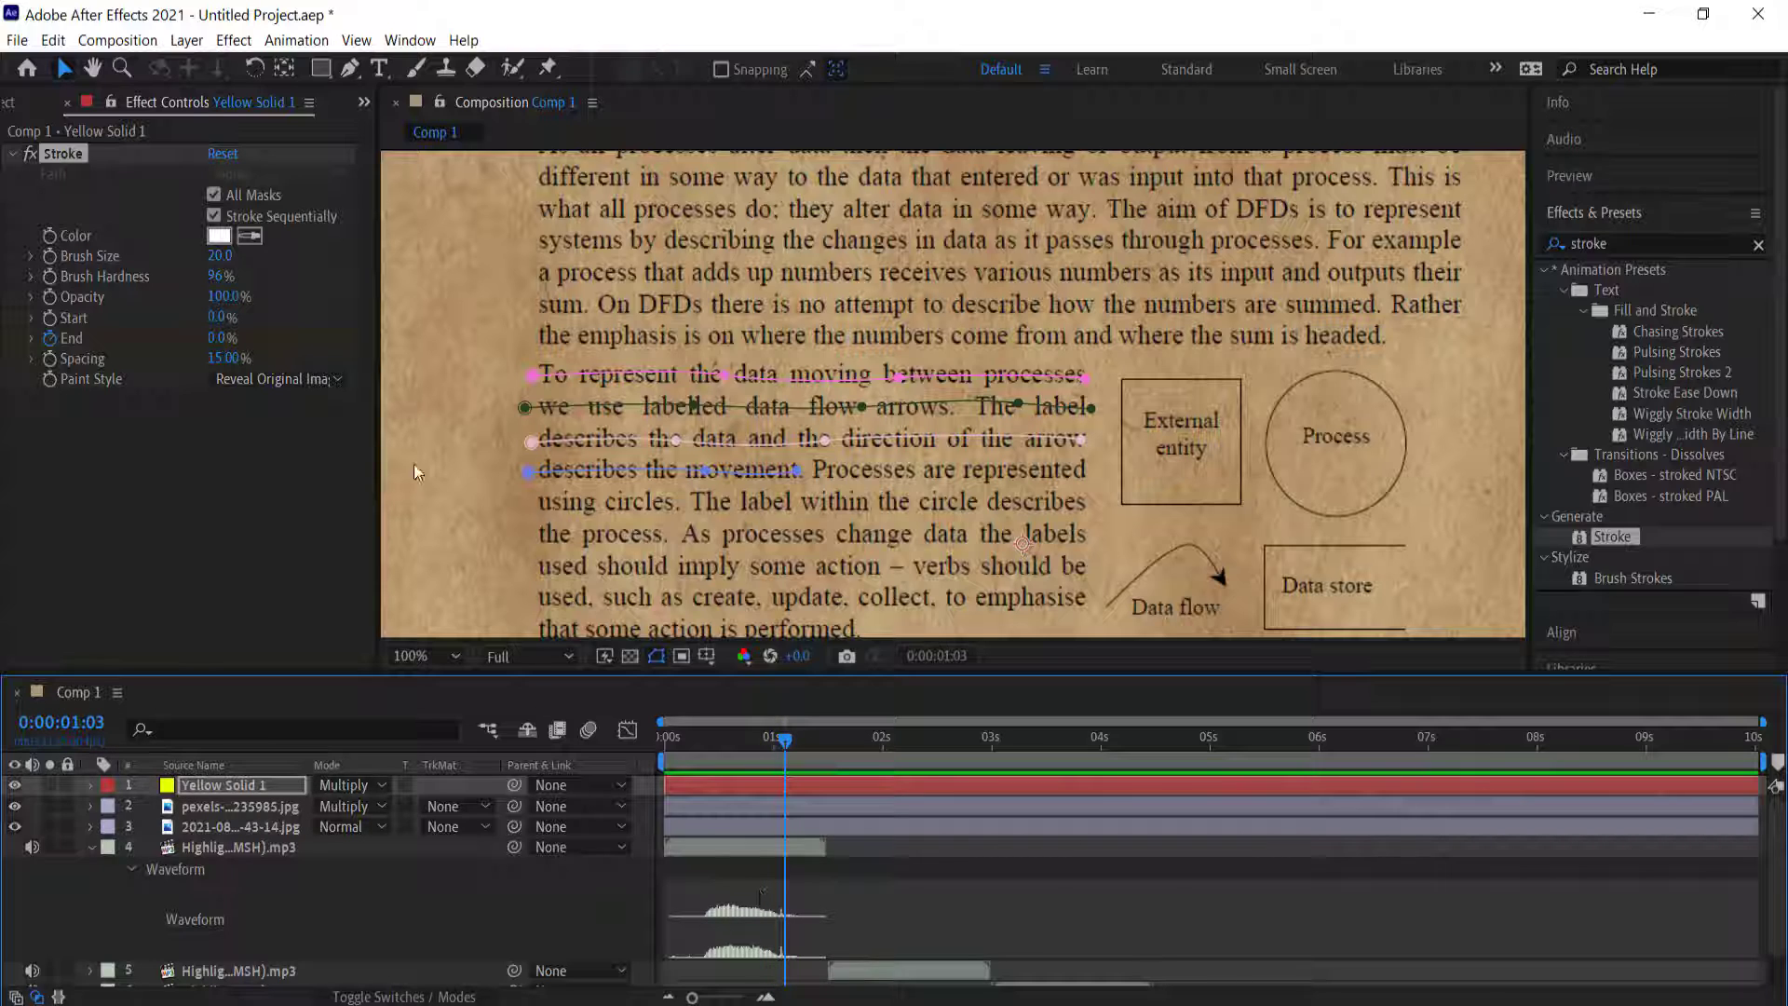
left_click_drag(221, 337, 247, 337)
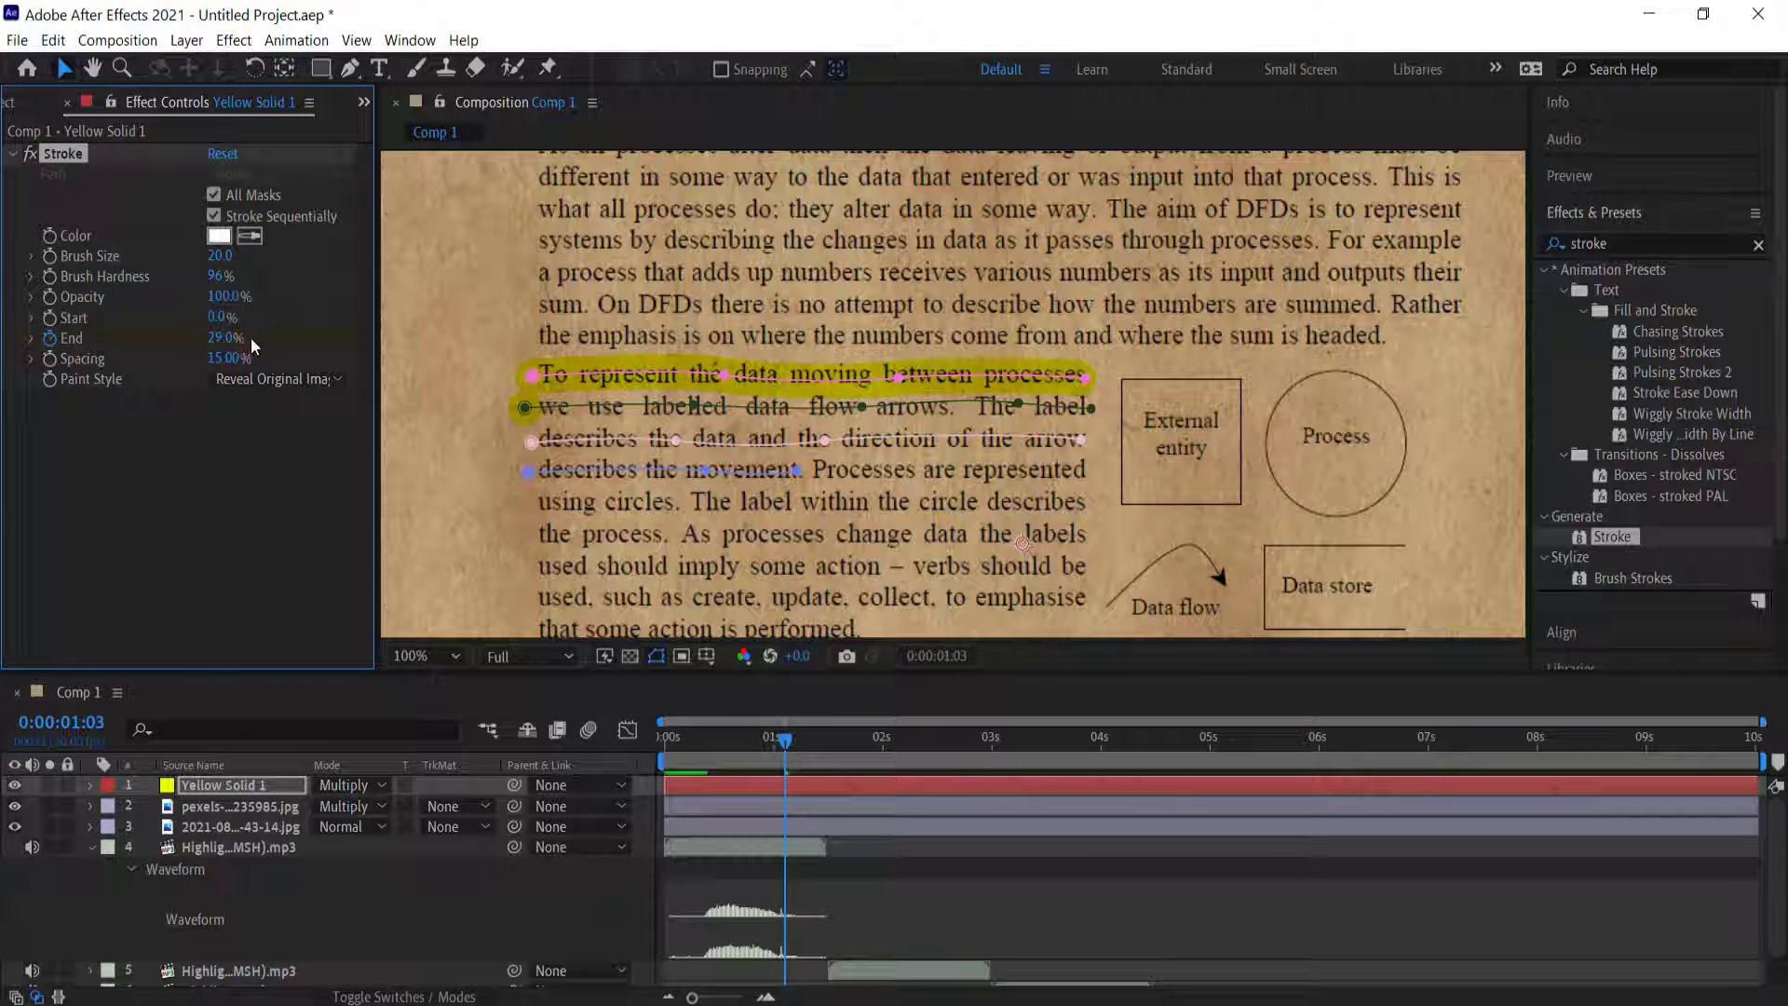
left_click(223, 337)
type("28")
key("Return")
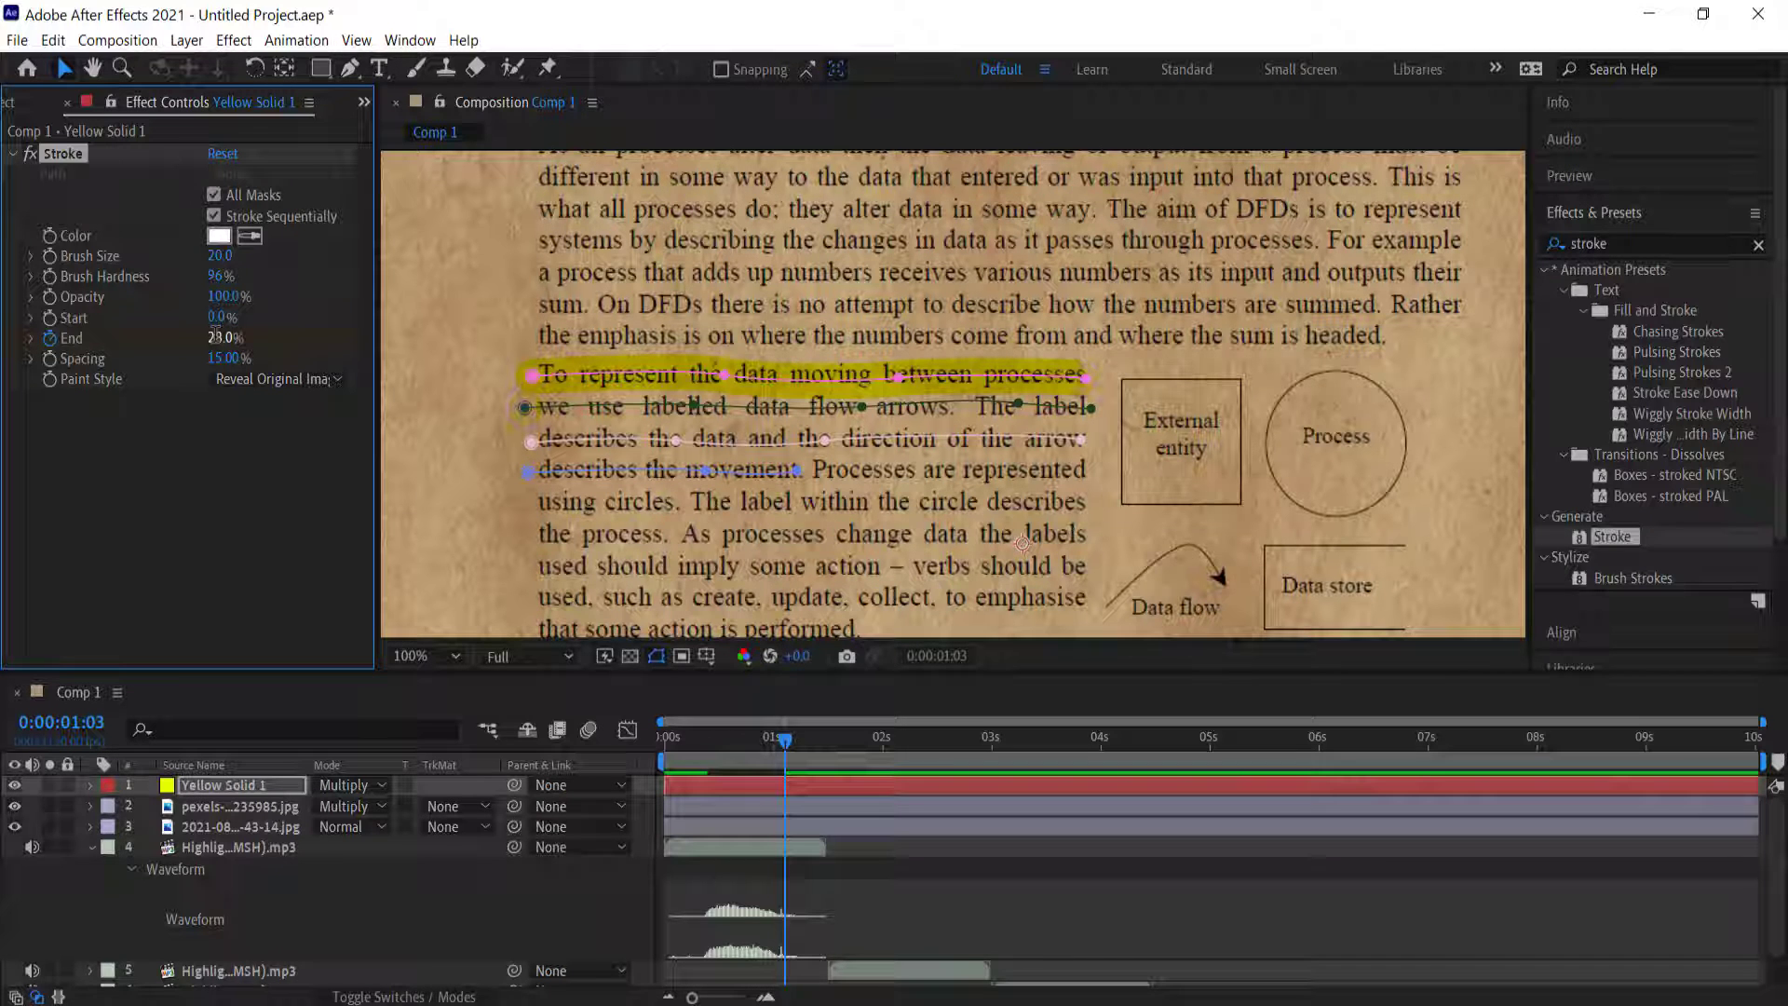
Play the composition from the start to check the first line's highlight against the sound.
left_click_drag(784, 739, 655, 747)
key("space")
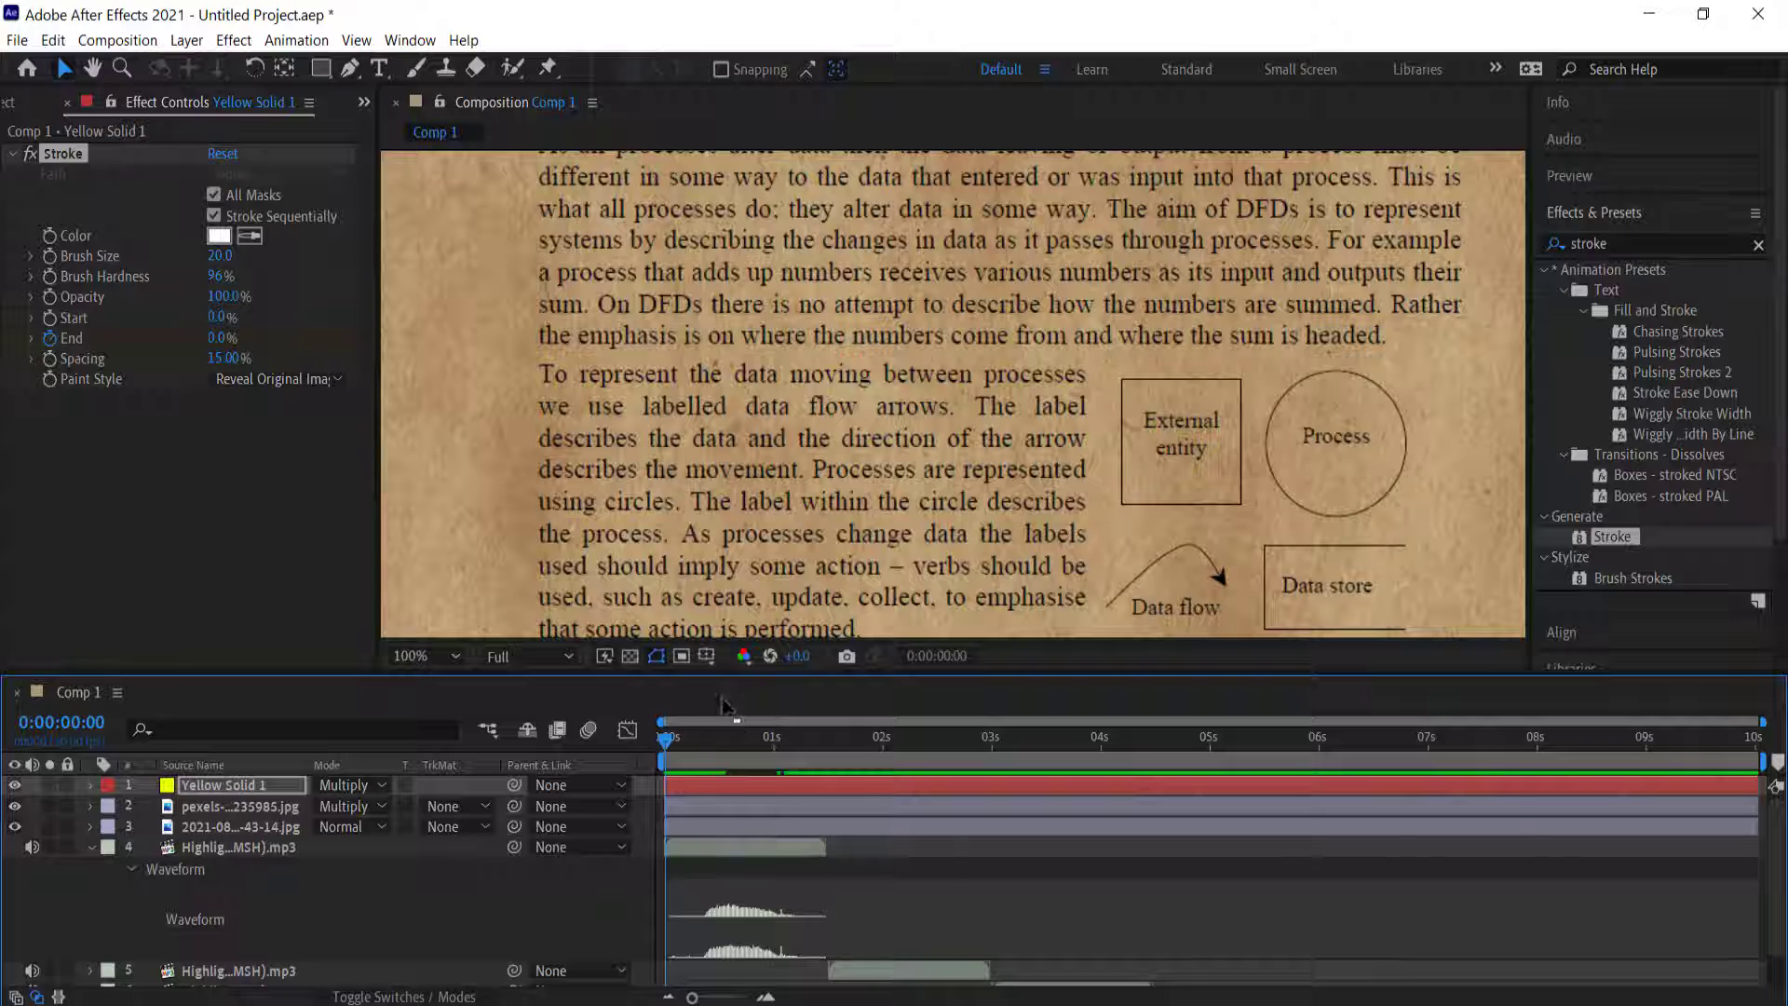
key("space")
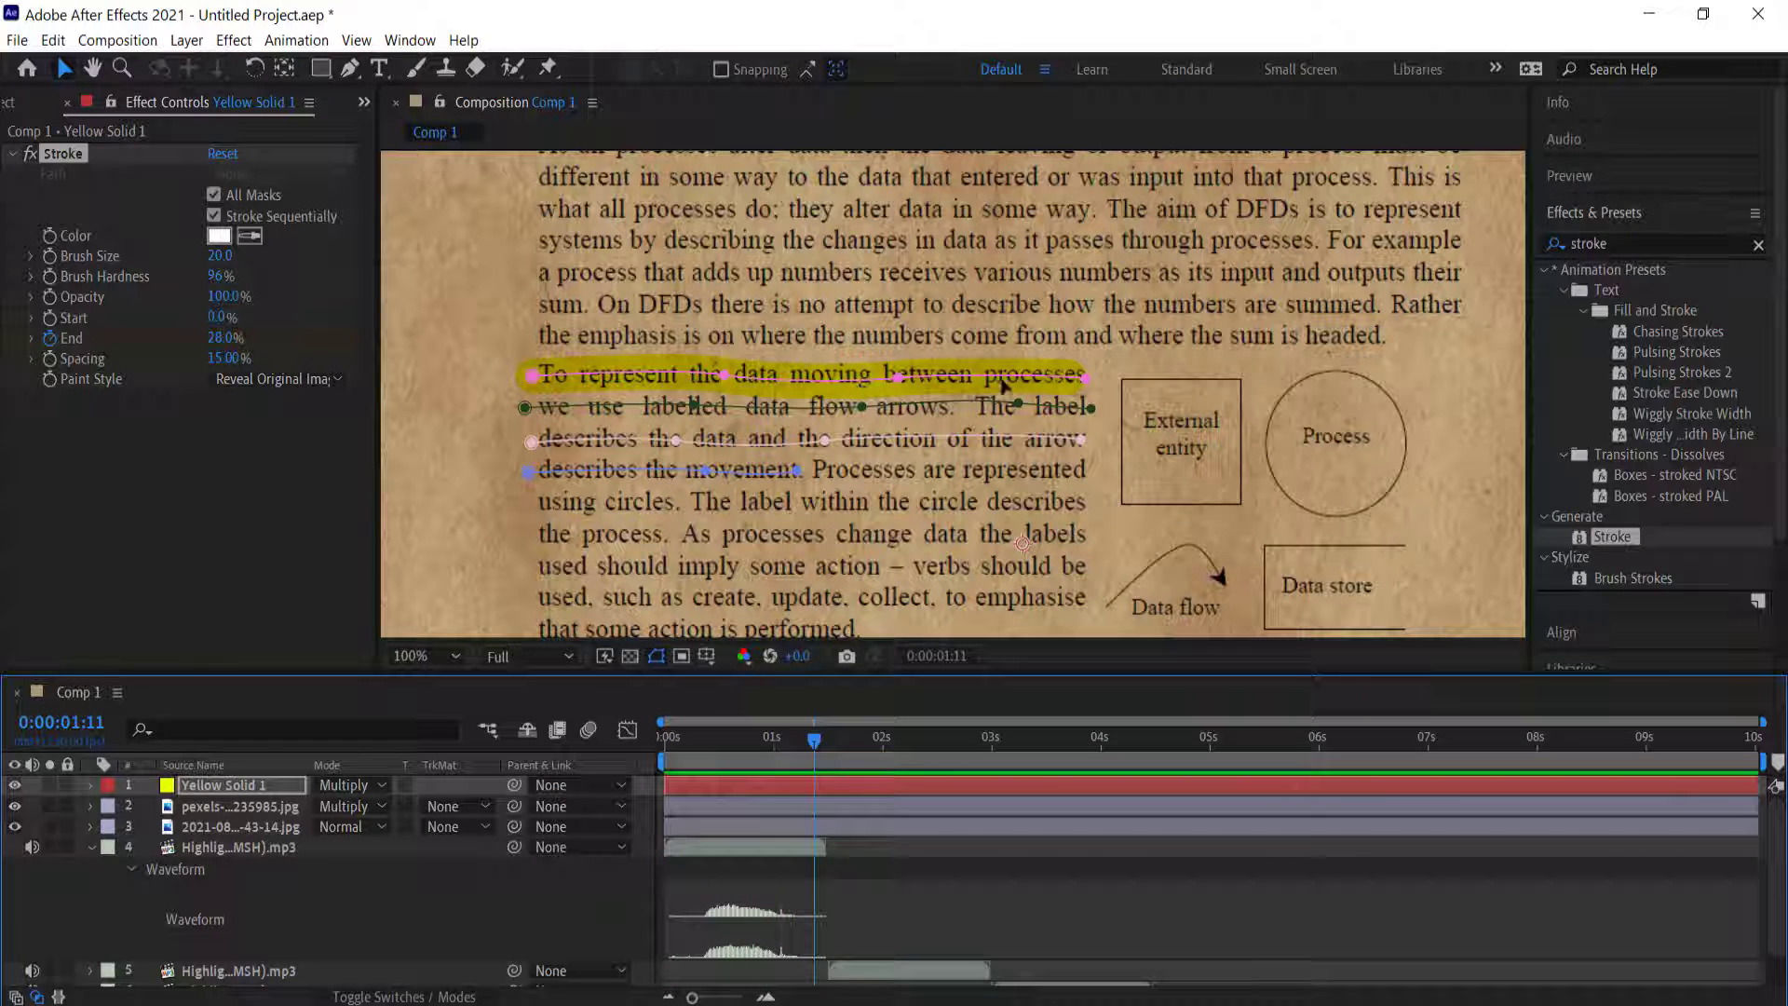
Collapse the first sound layer's waveform and show the waveform of the second sound layer.
left_click_drag(831, 738, 832, 738)
left_click(96, 852)
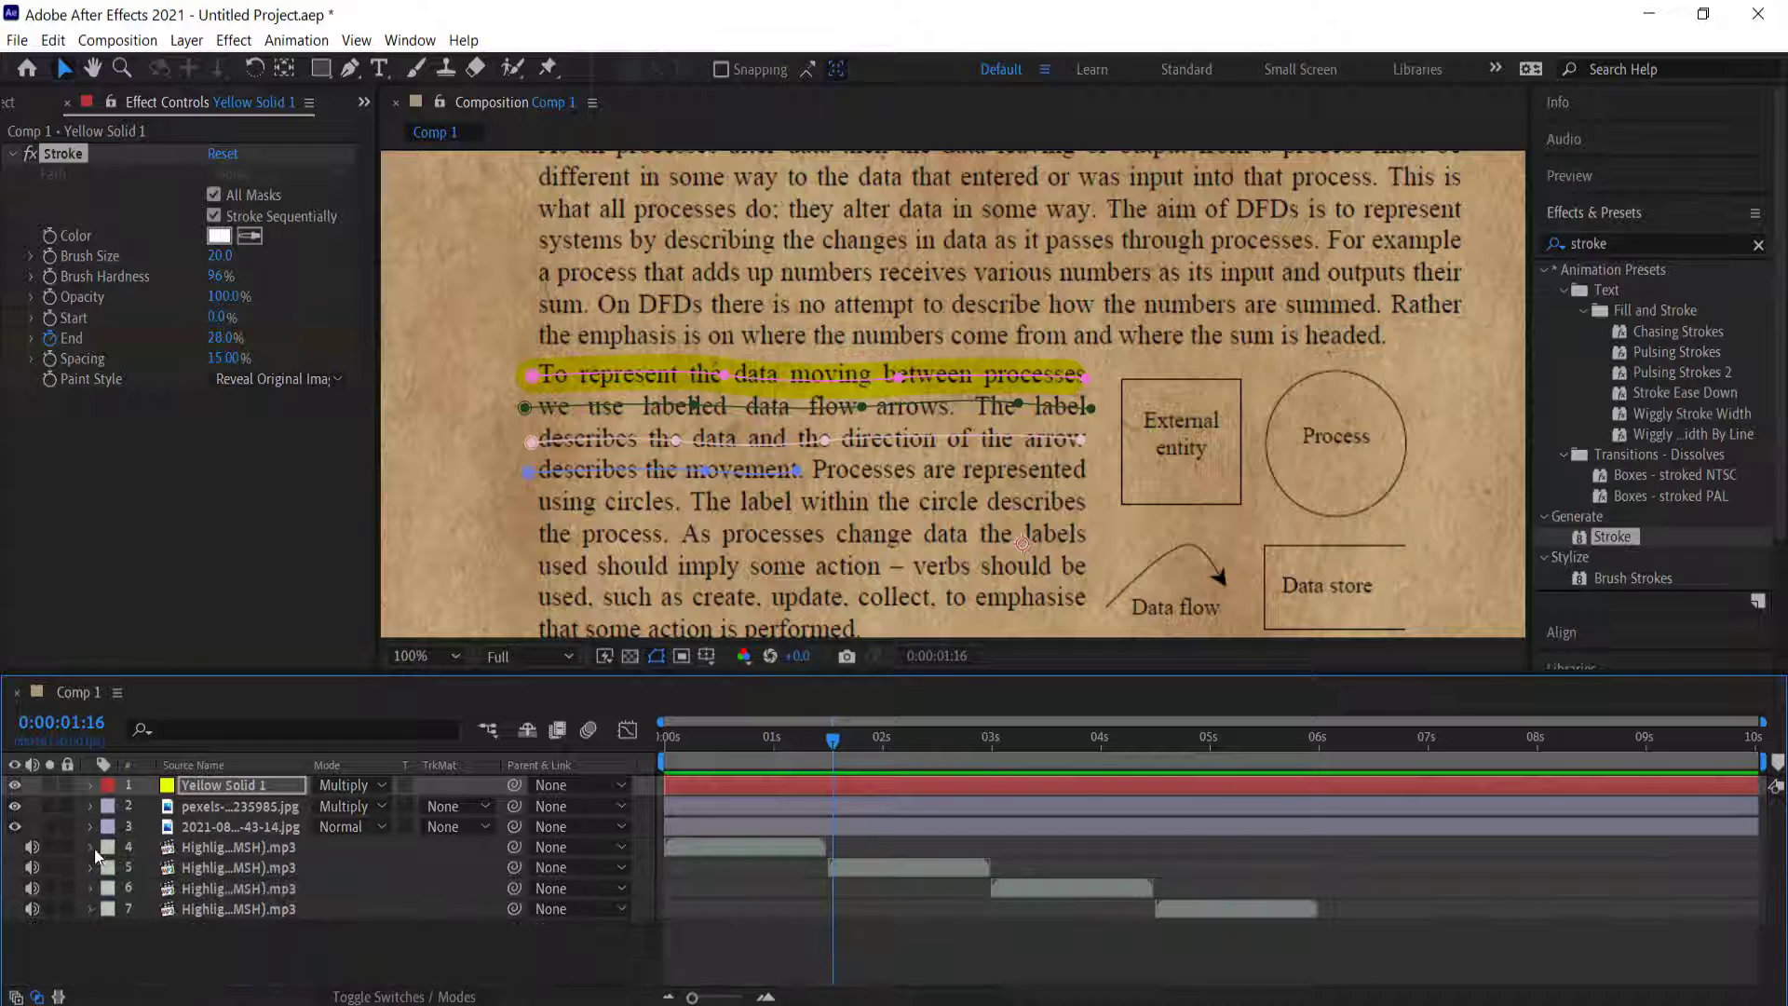
left_click(254, 867)
key("l")
key("l")
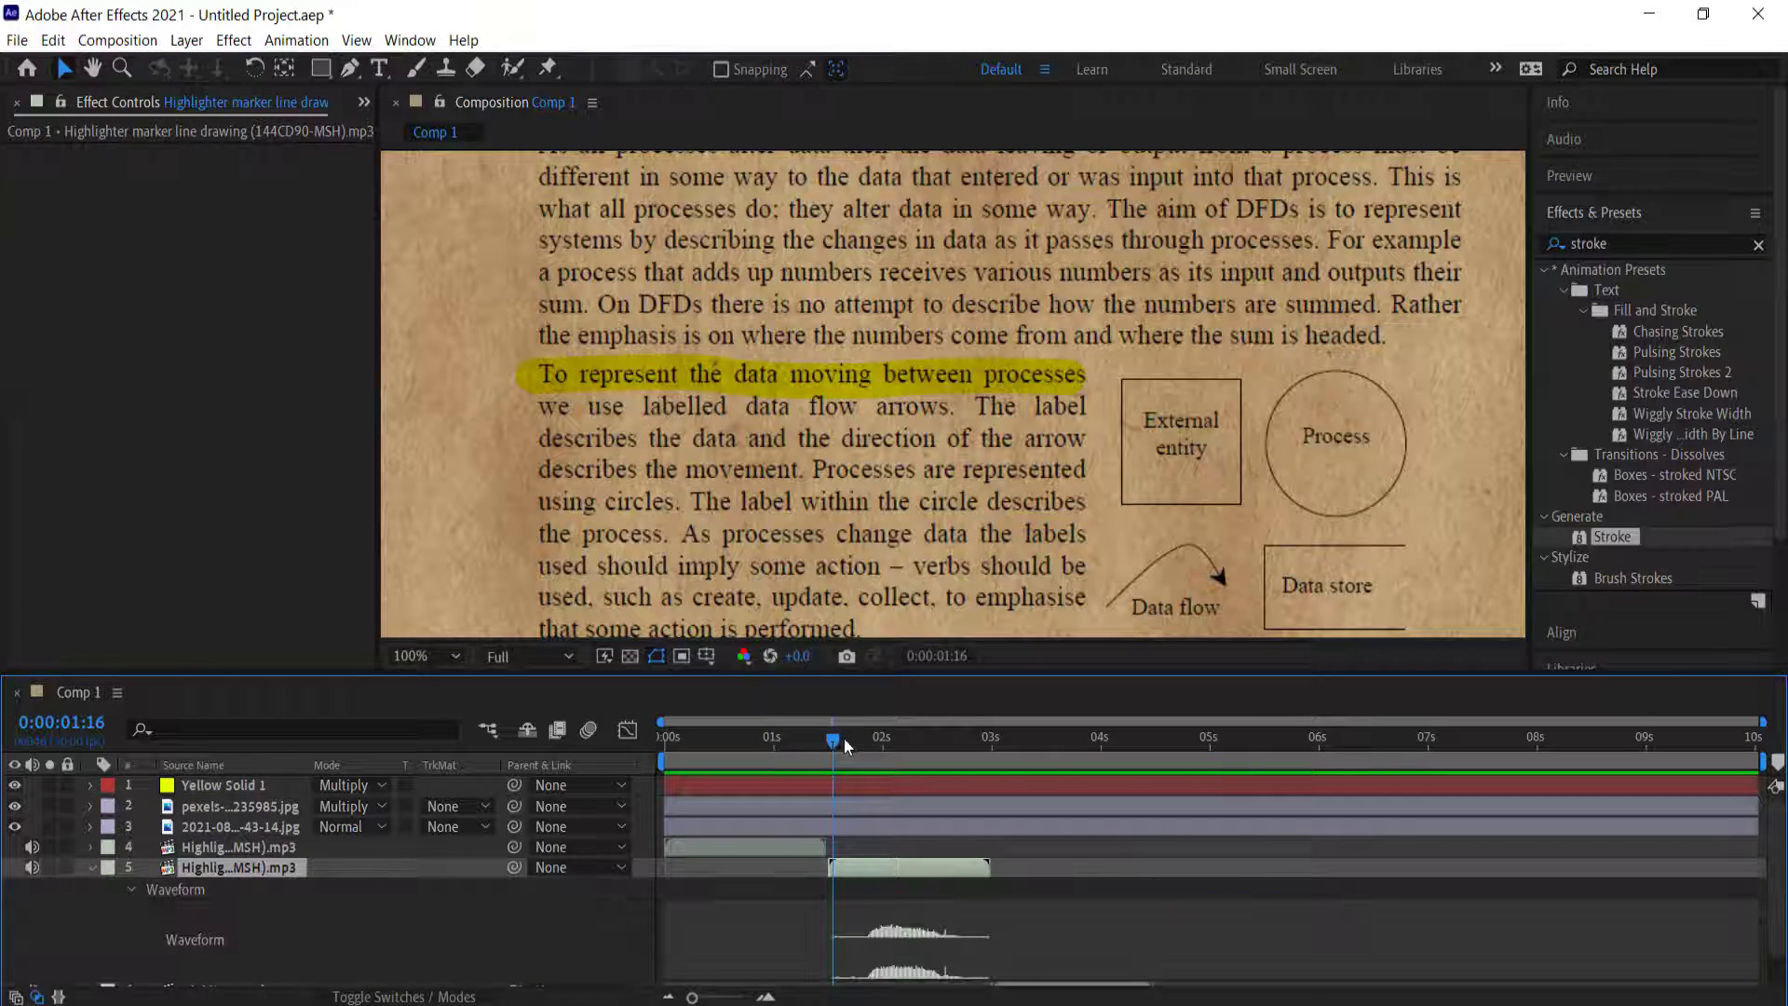
Copy the 28% Stroke End keyframe to 0:00:01:26, where the second sound's waveform begins.
left_click_drag(834, 742, 870, 743)
left_click(239, 788)
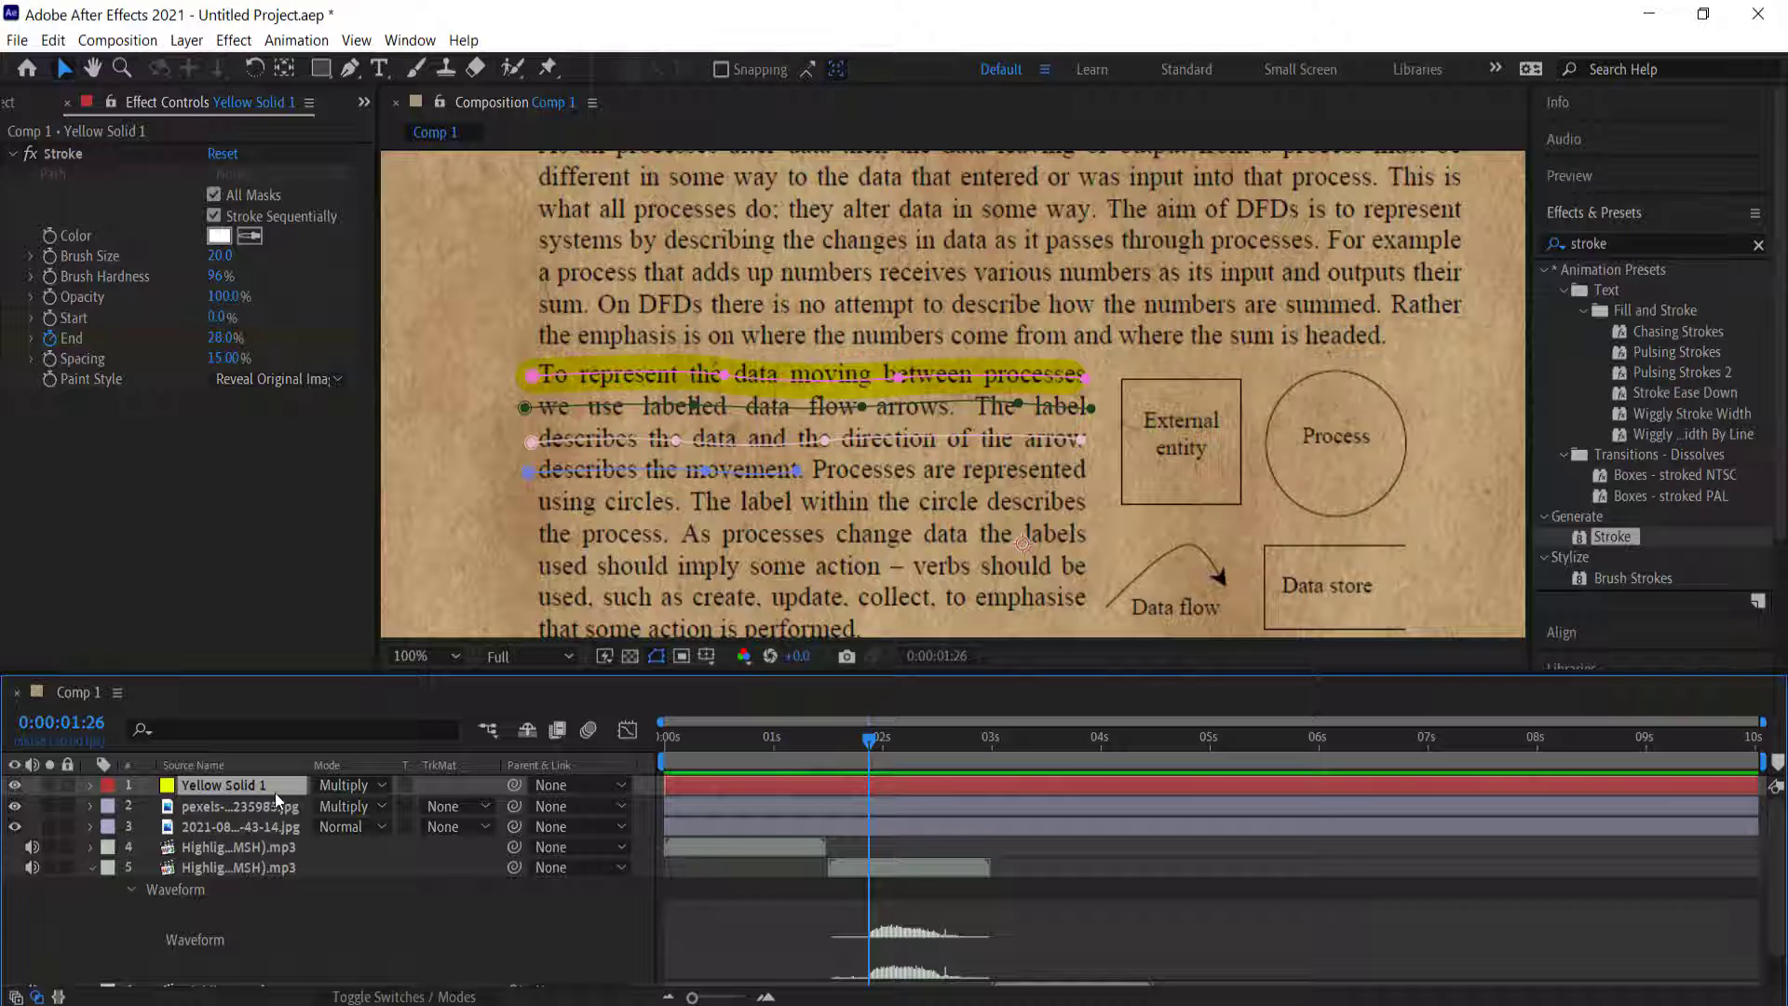
key("u")
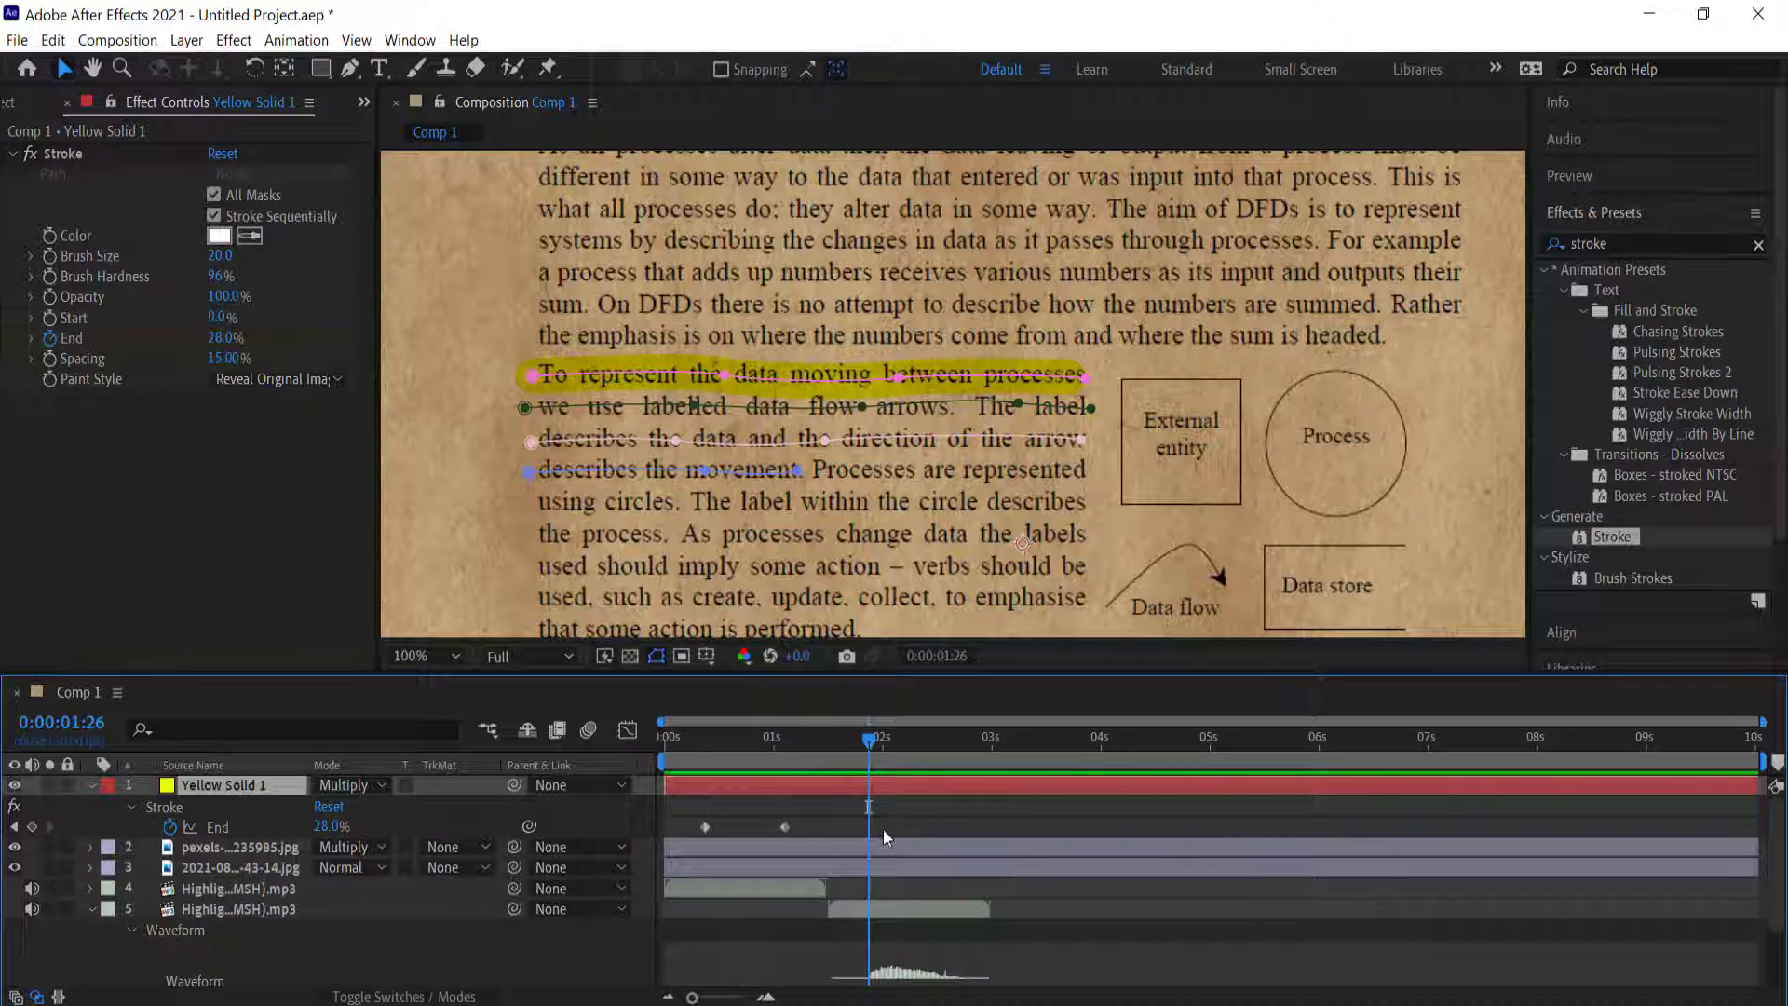
left_click(785, 827)
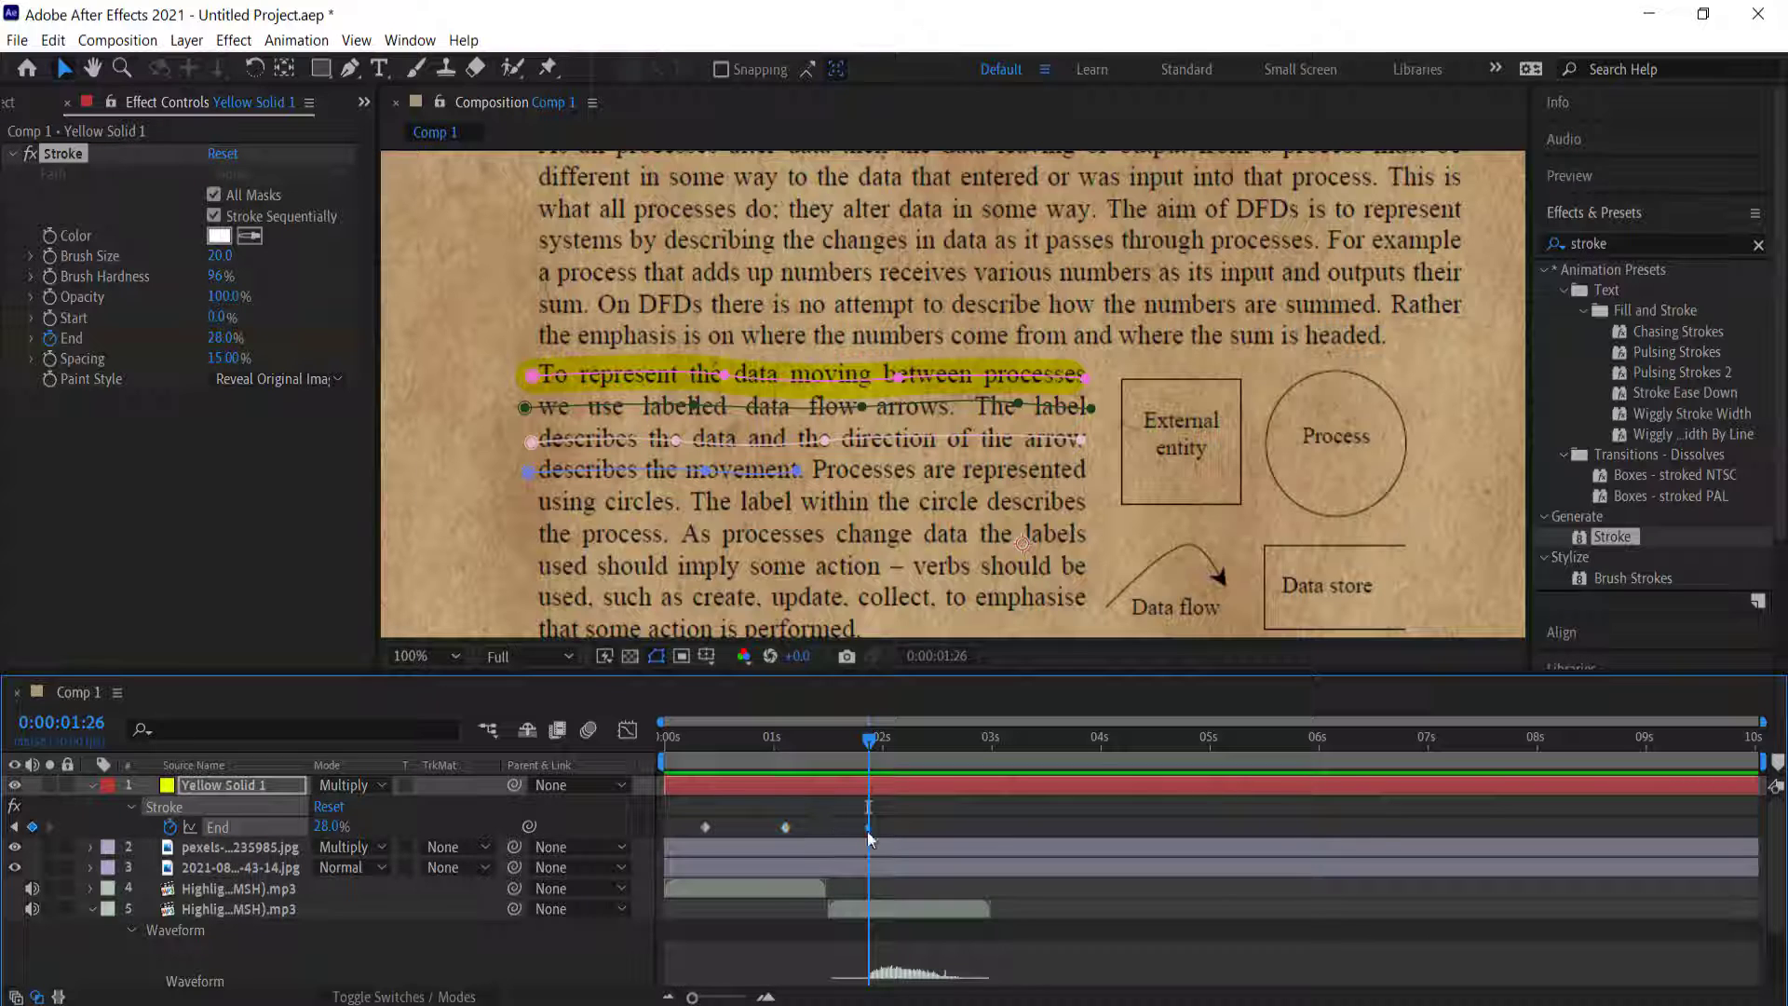
mouse_move(870, 827)
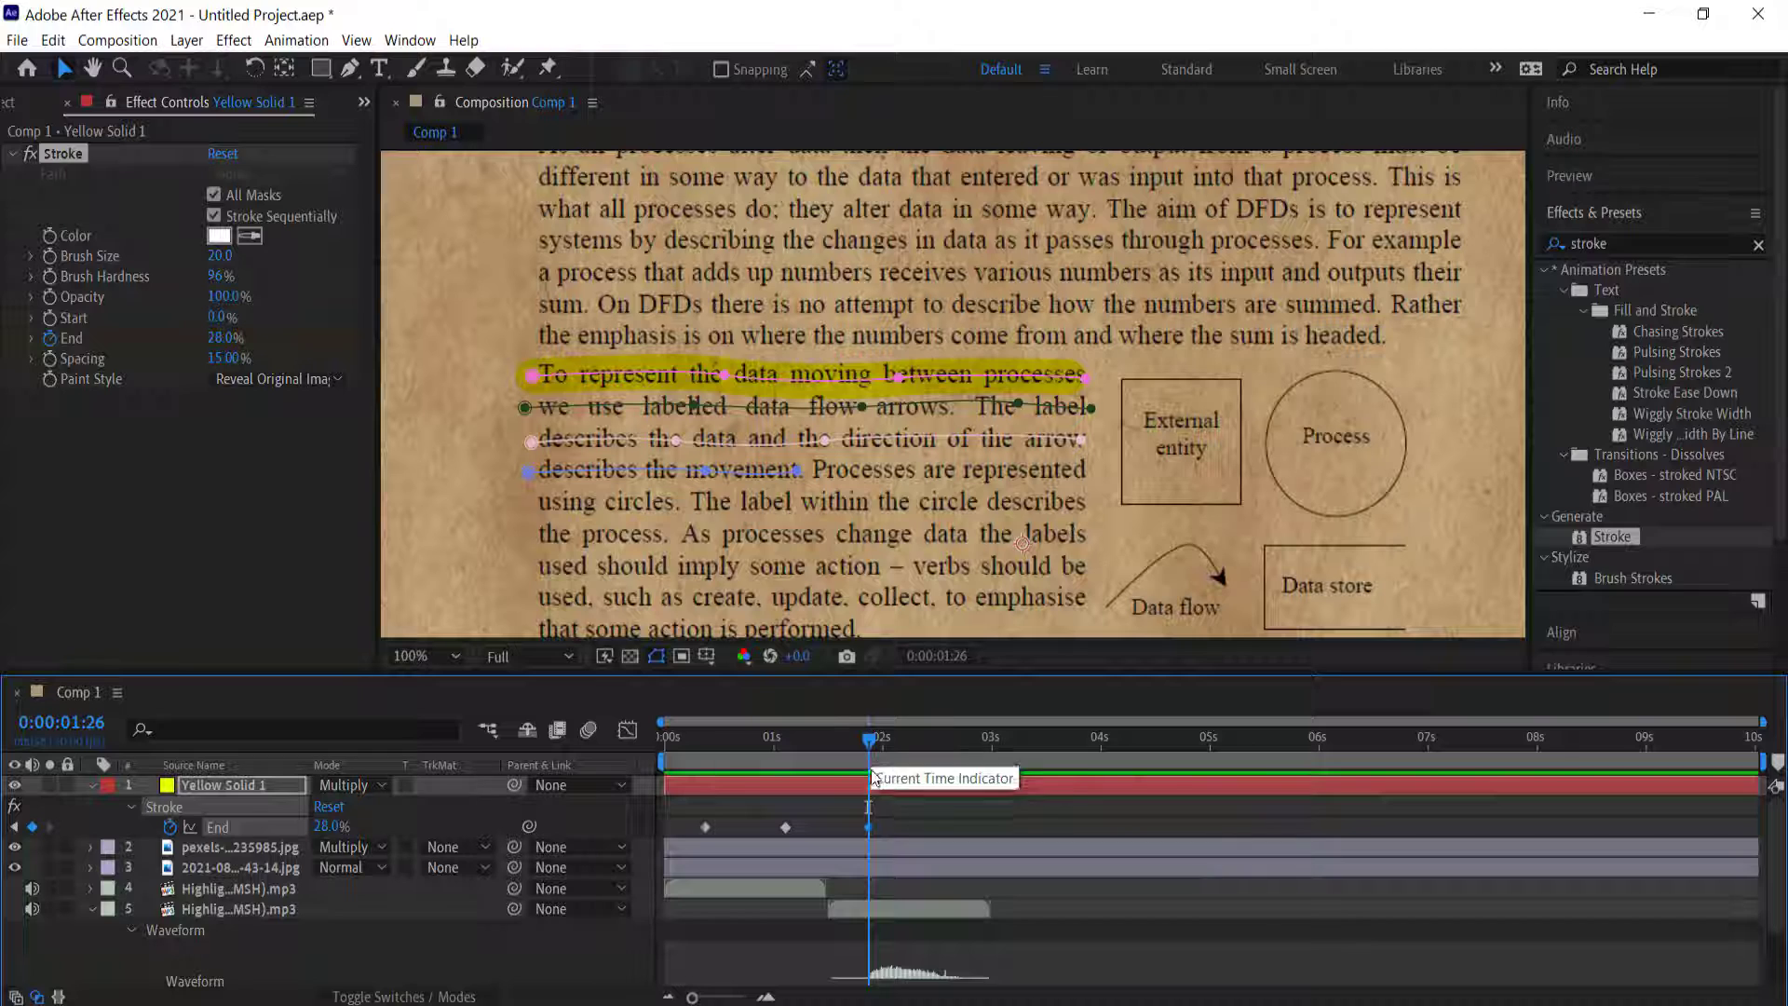
Set the Stroke End to 58% at 0:00:02:16 so that the highlight covers the second line.
left_click_drag(869, 746, 941, 743)
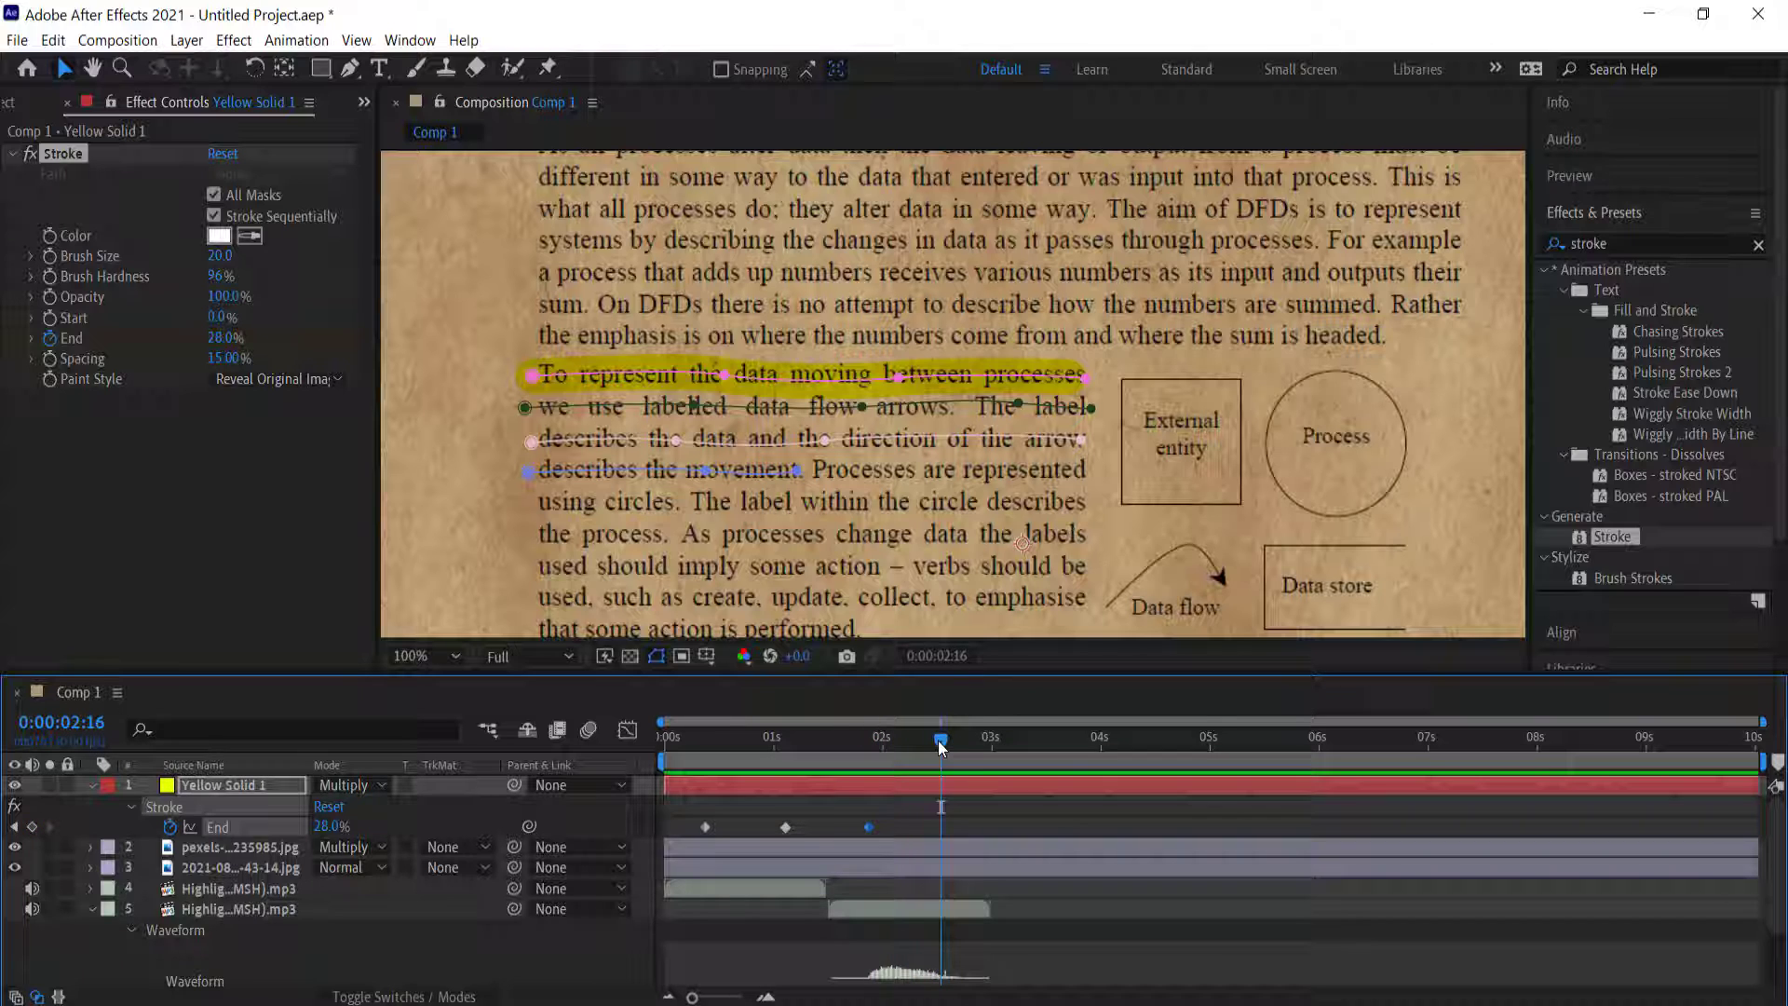
left_click_drag(328, 826, 359, 823)
key("ctrl+z")
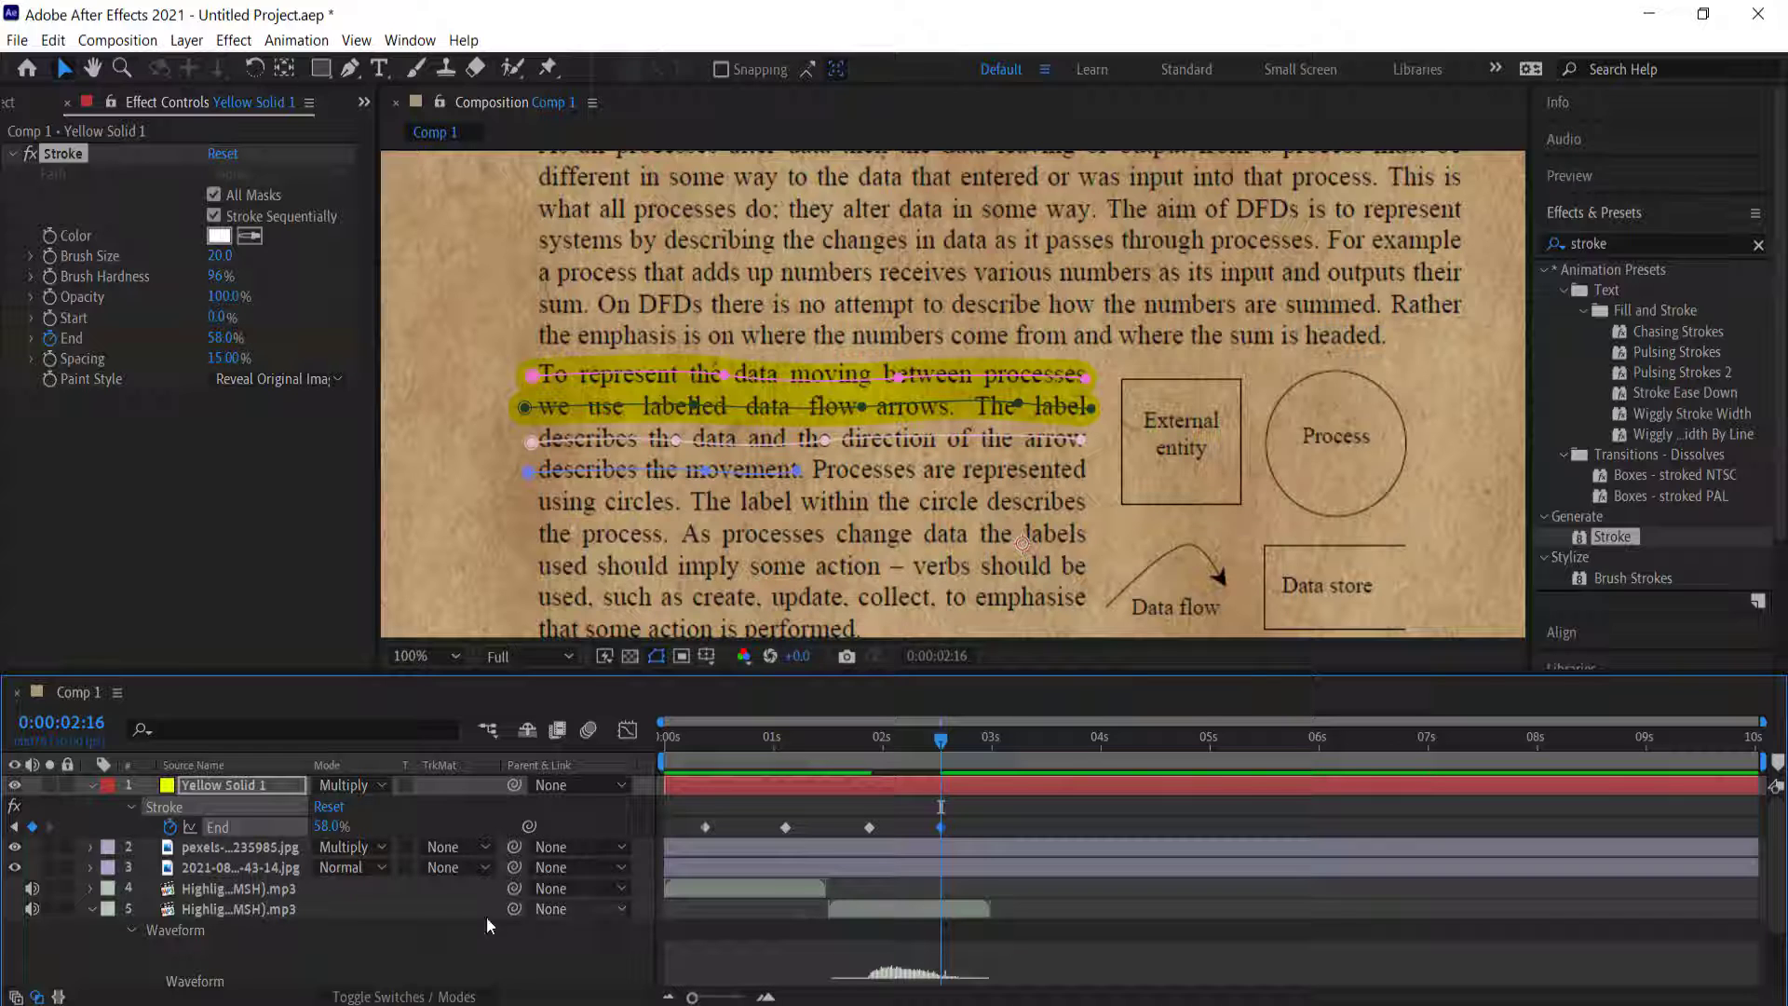
Switch to the third sound's waveform and continue the Stroke End keyframes, with 86% for the third line and 100% at 0:00:05:14.
left_click(90, 908)
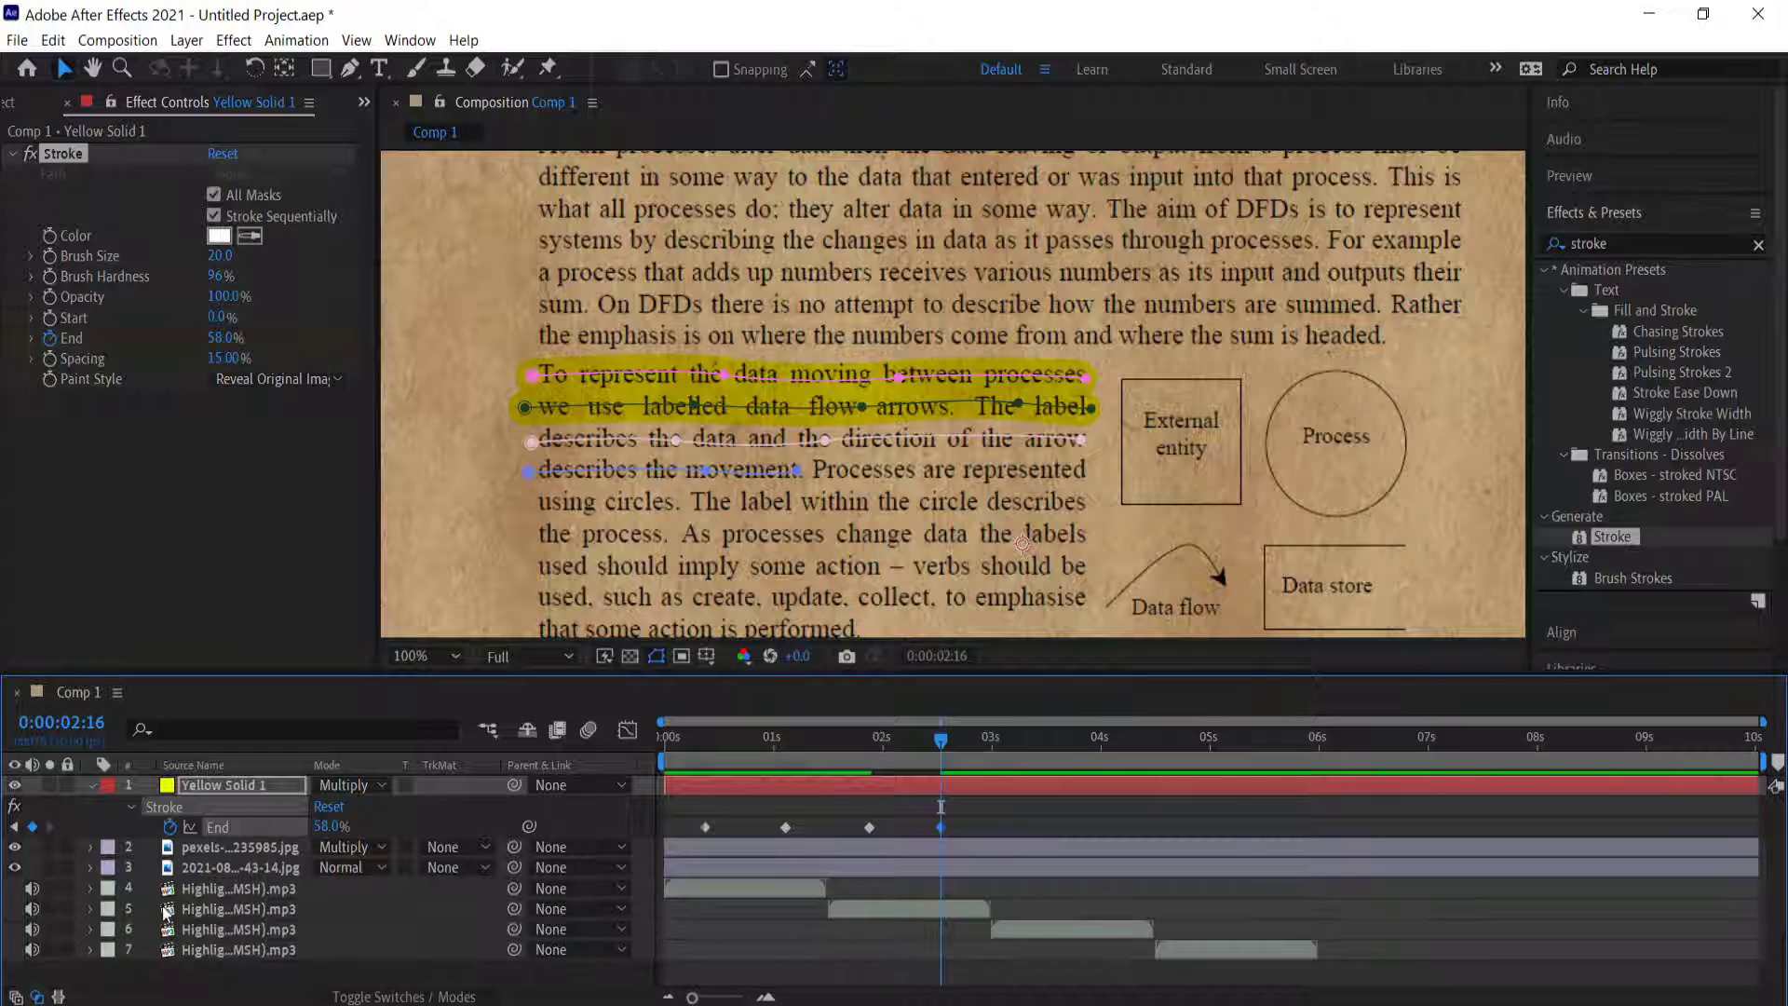
left_click(259, 930)
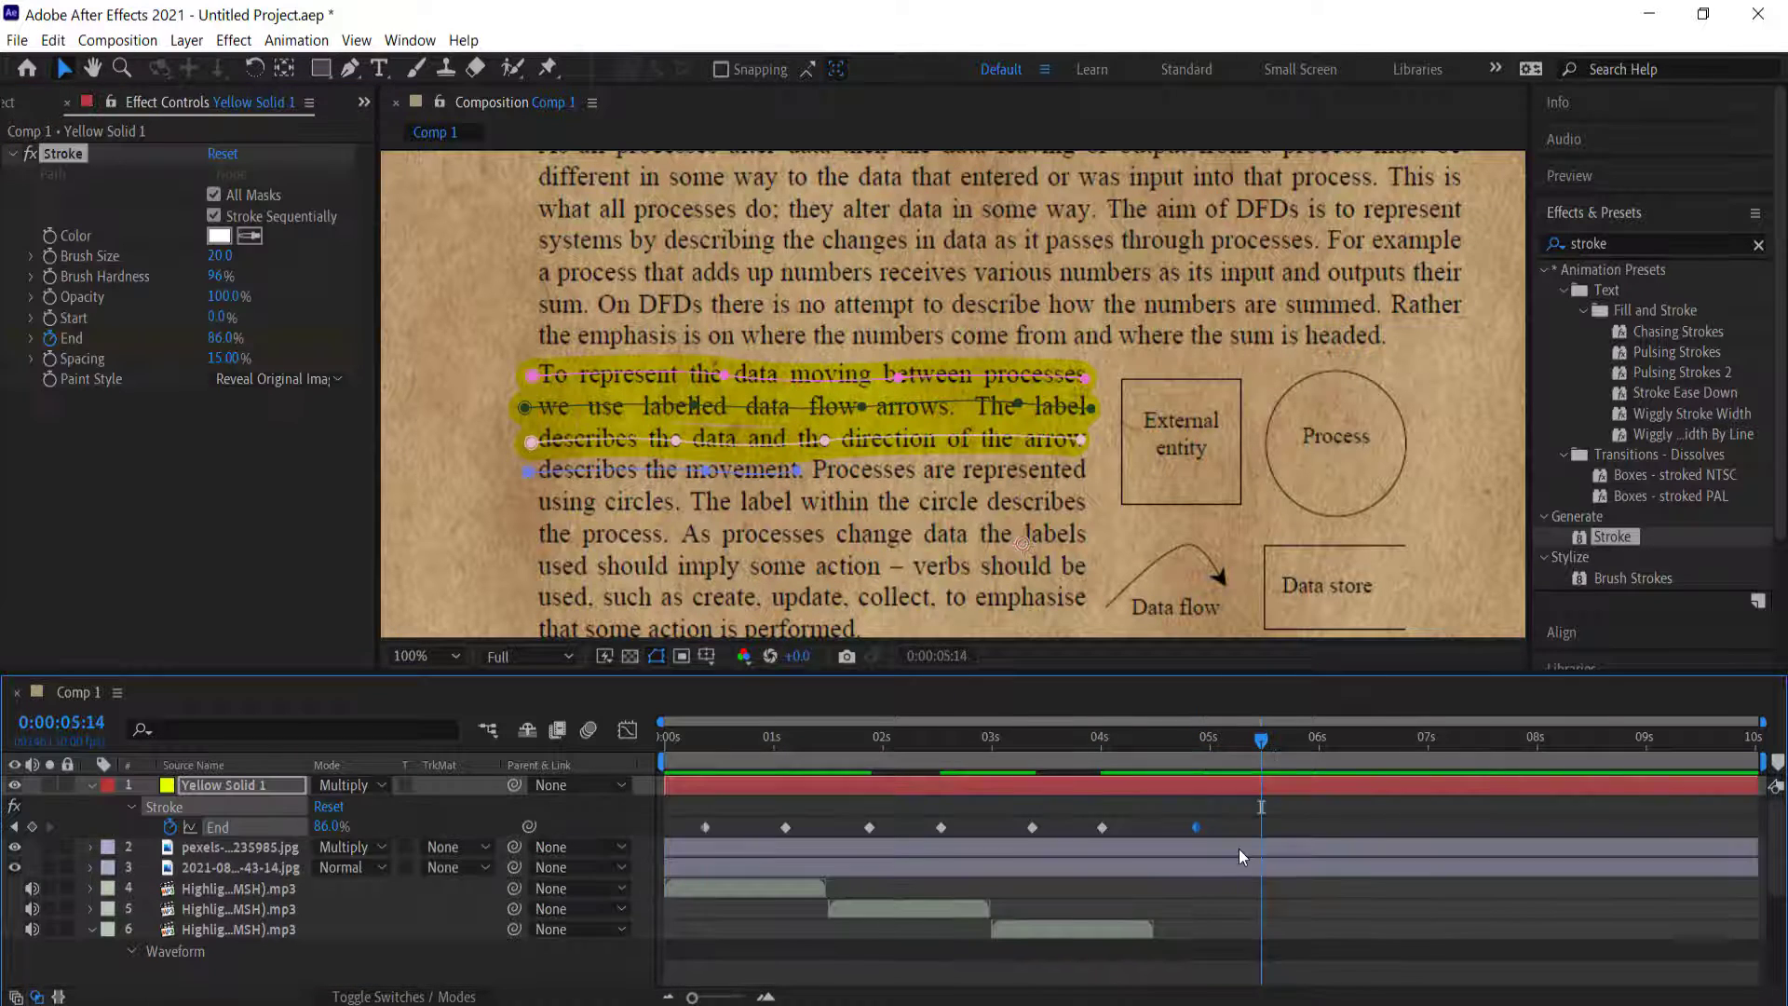
Play the whole highlight animation from the start to check its timing over all four lines.
key("Home")
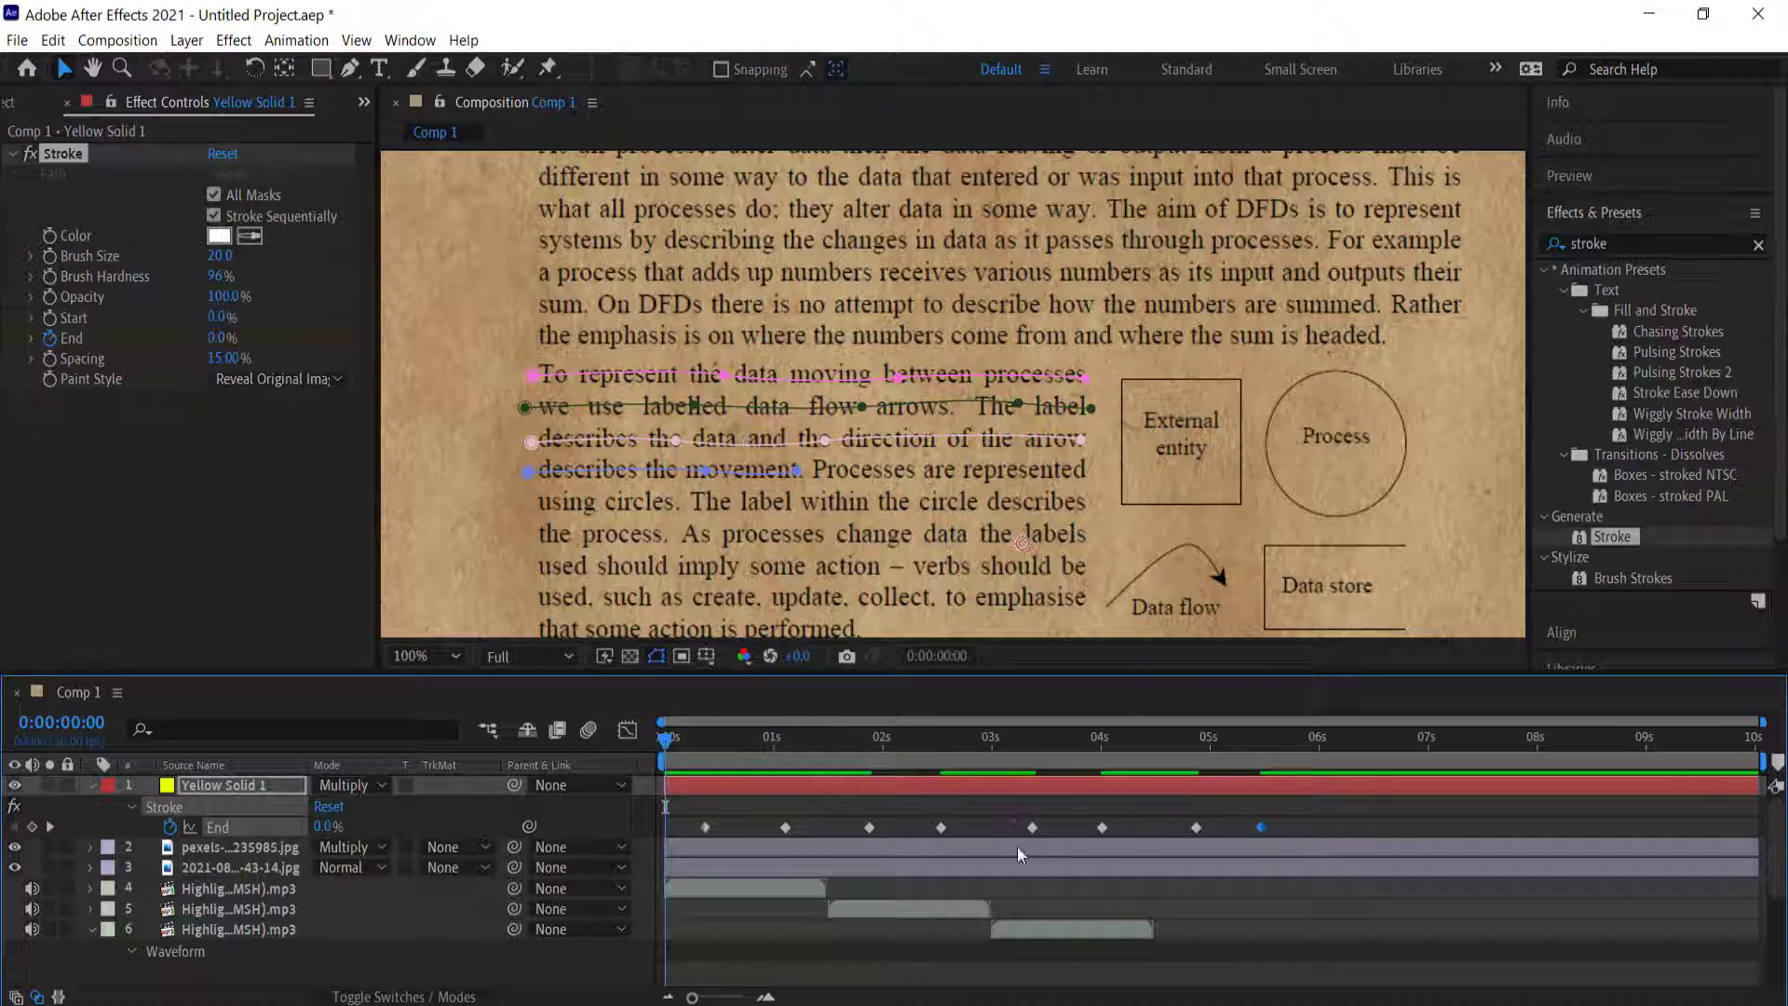
key("space")
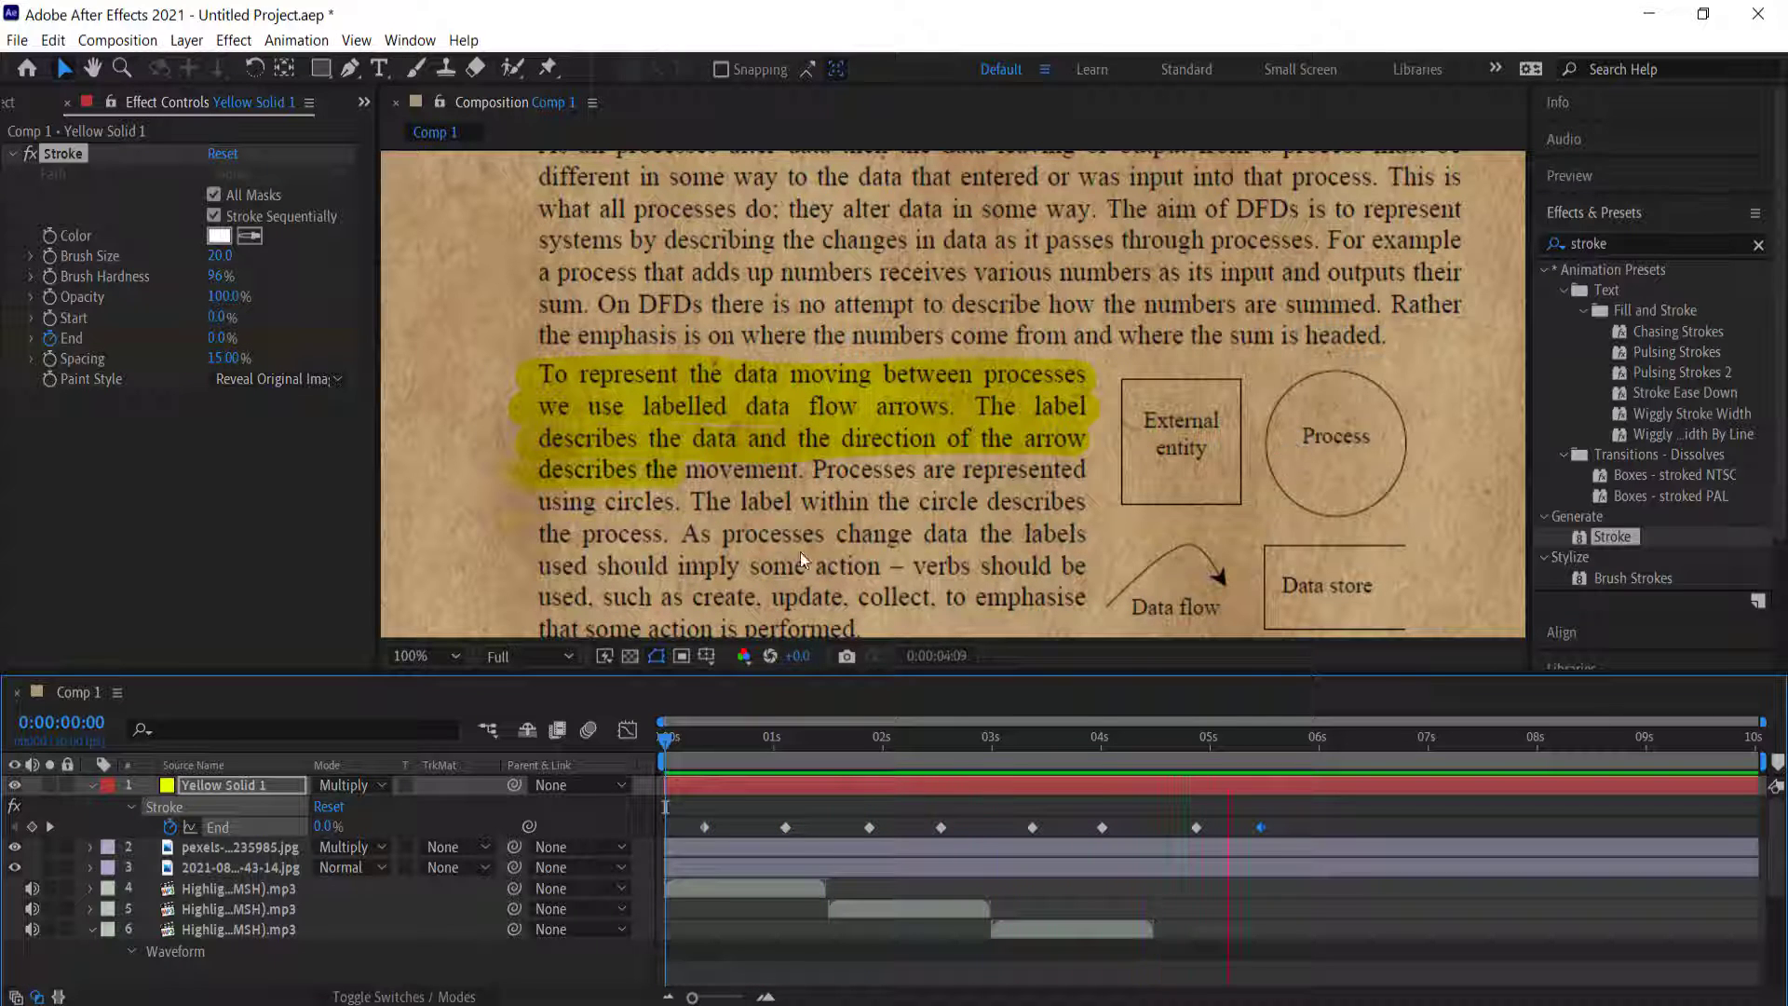
key("space")
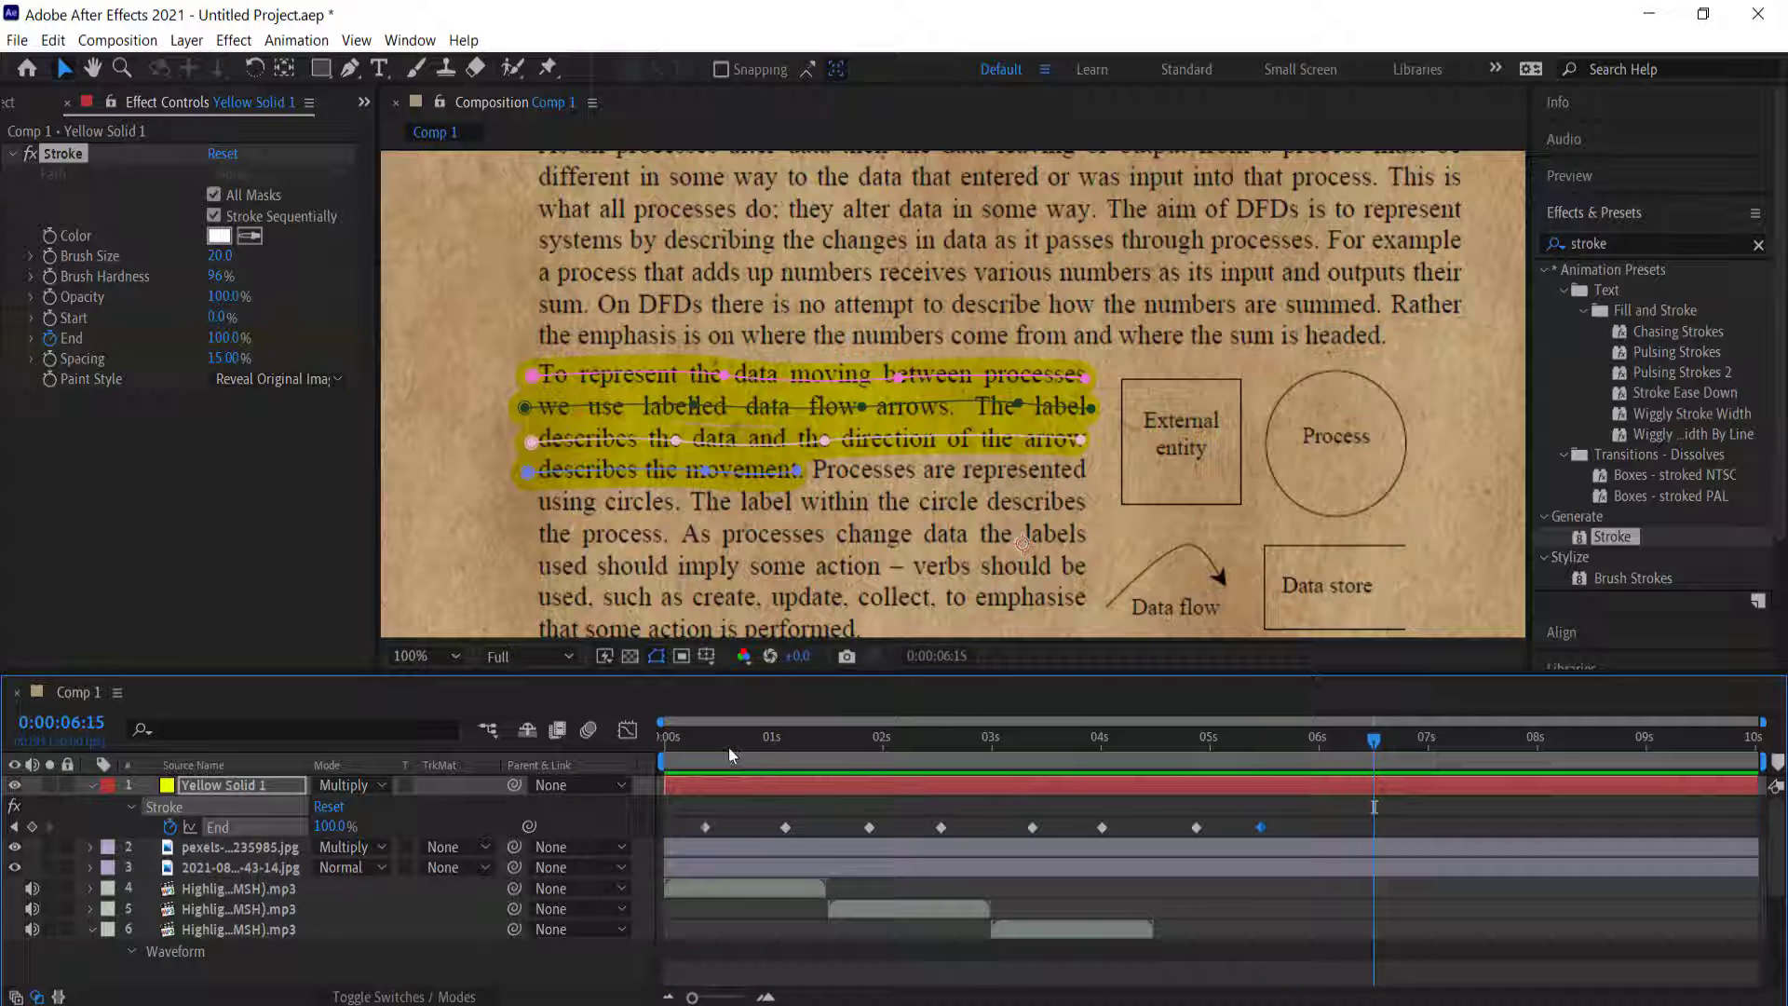
Play the highlight from the start, move the second Stroke End keyframe slightly earlier, and replay to check the first line's timing.
left_click(694, 740)
mouse_move(744, 752)
left_mouse_down()
mouse_move(785, 747)
mouse_move(665, 753)
left_mouse_up()
key("space")
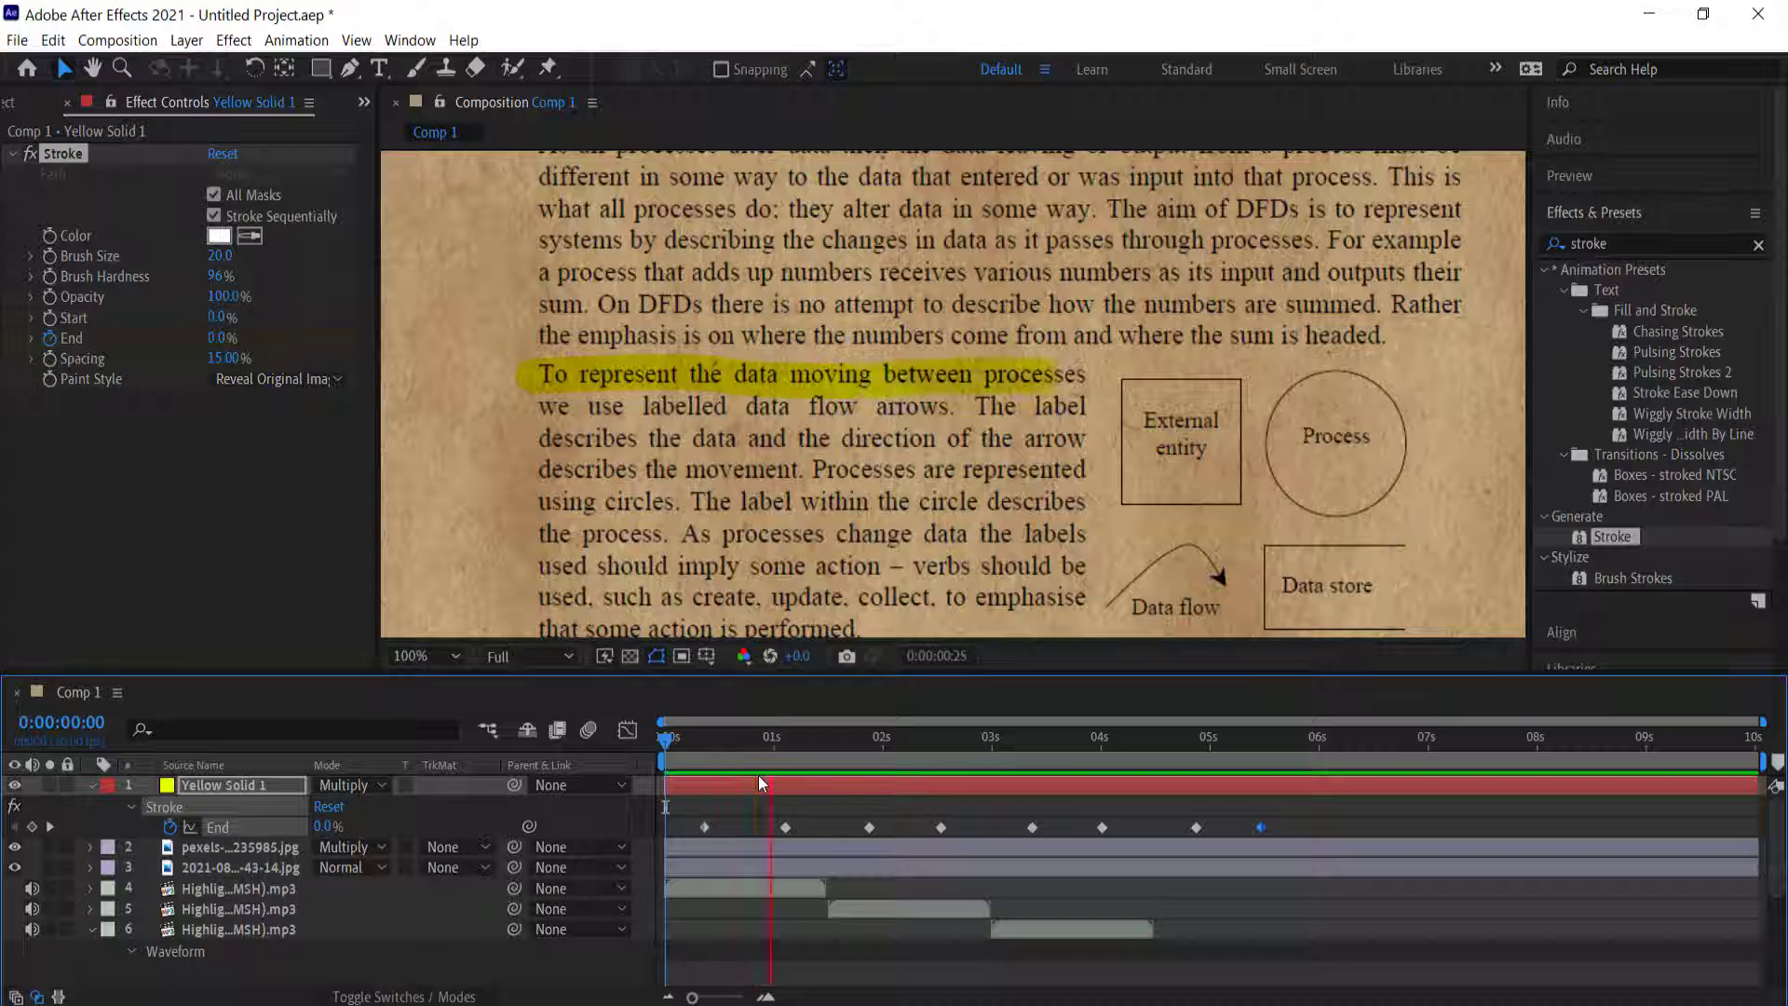
left_click(781, 827)
left_click_drag(820, 742, 657, 746)
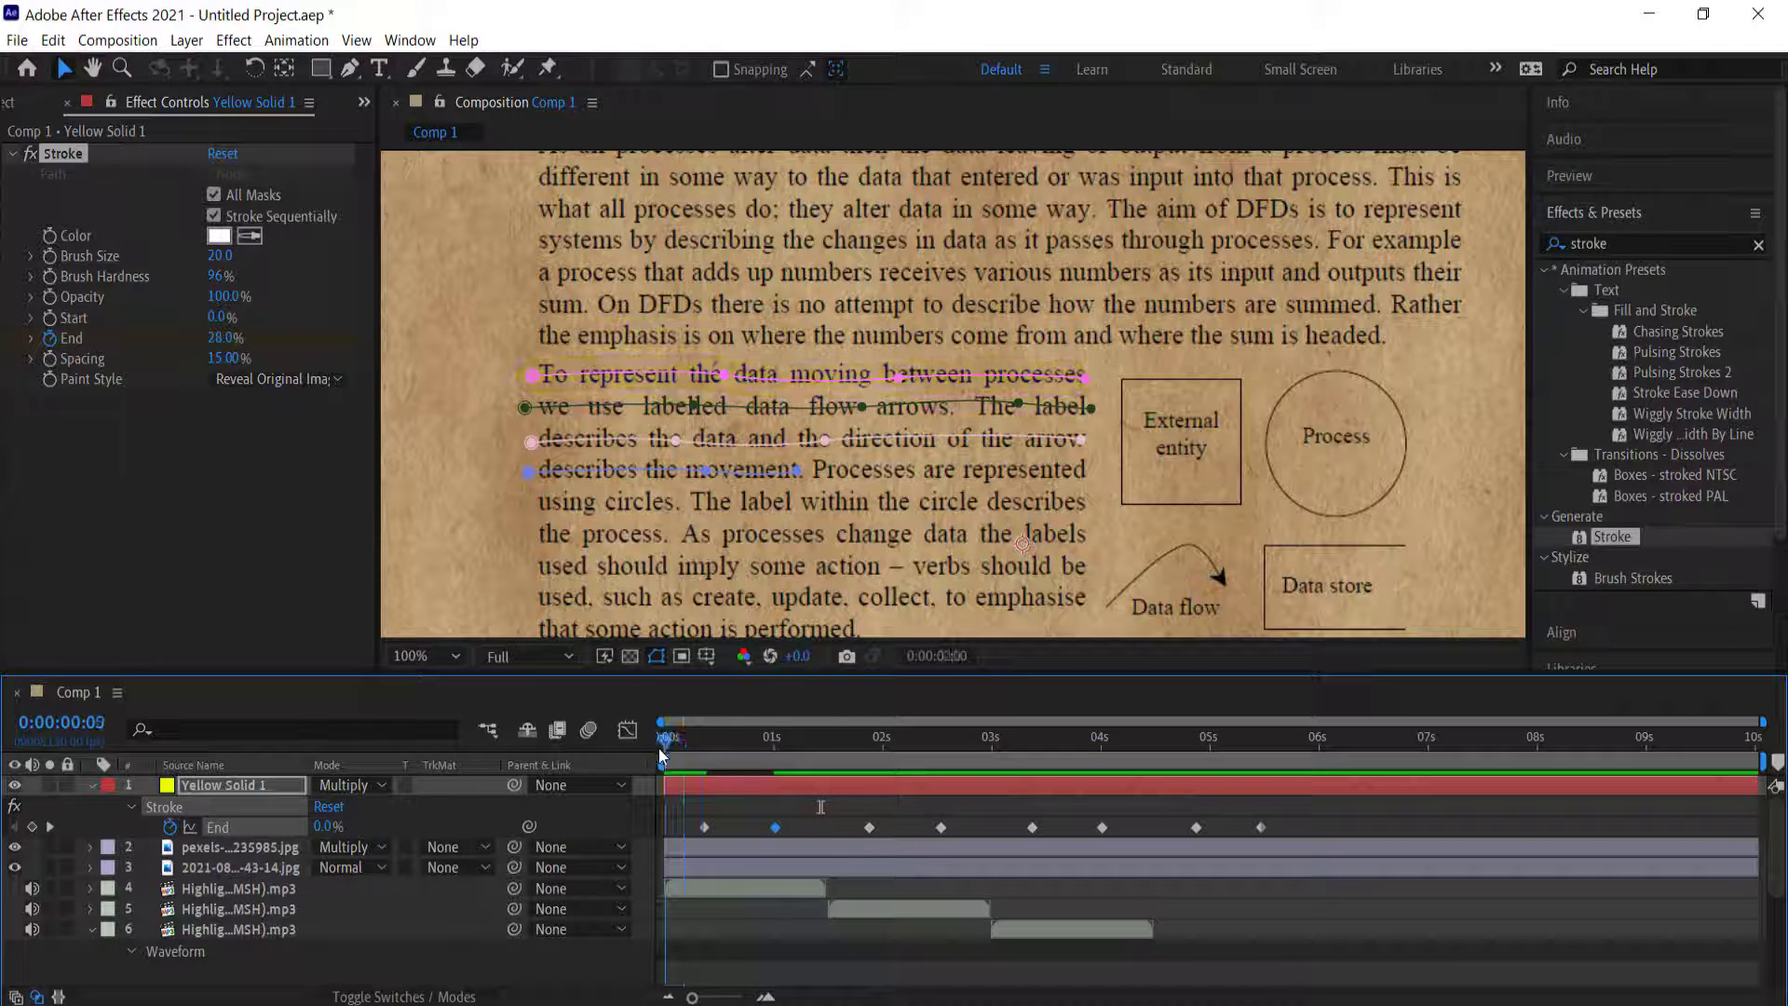
key("space")
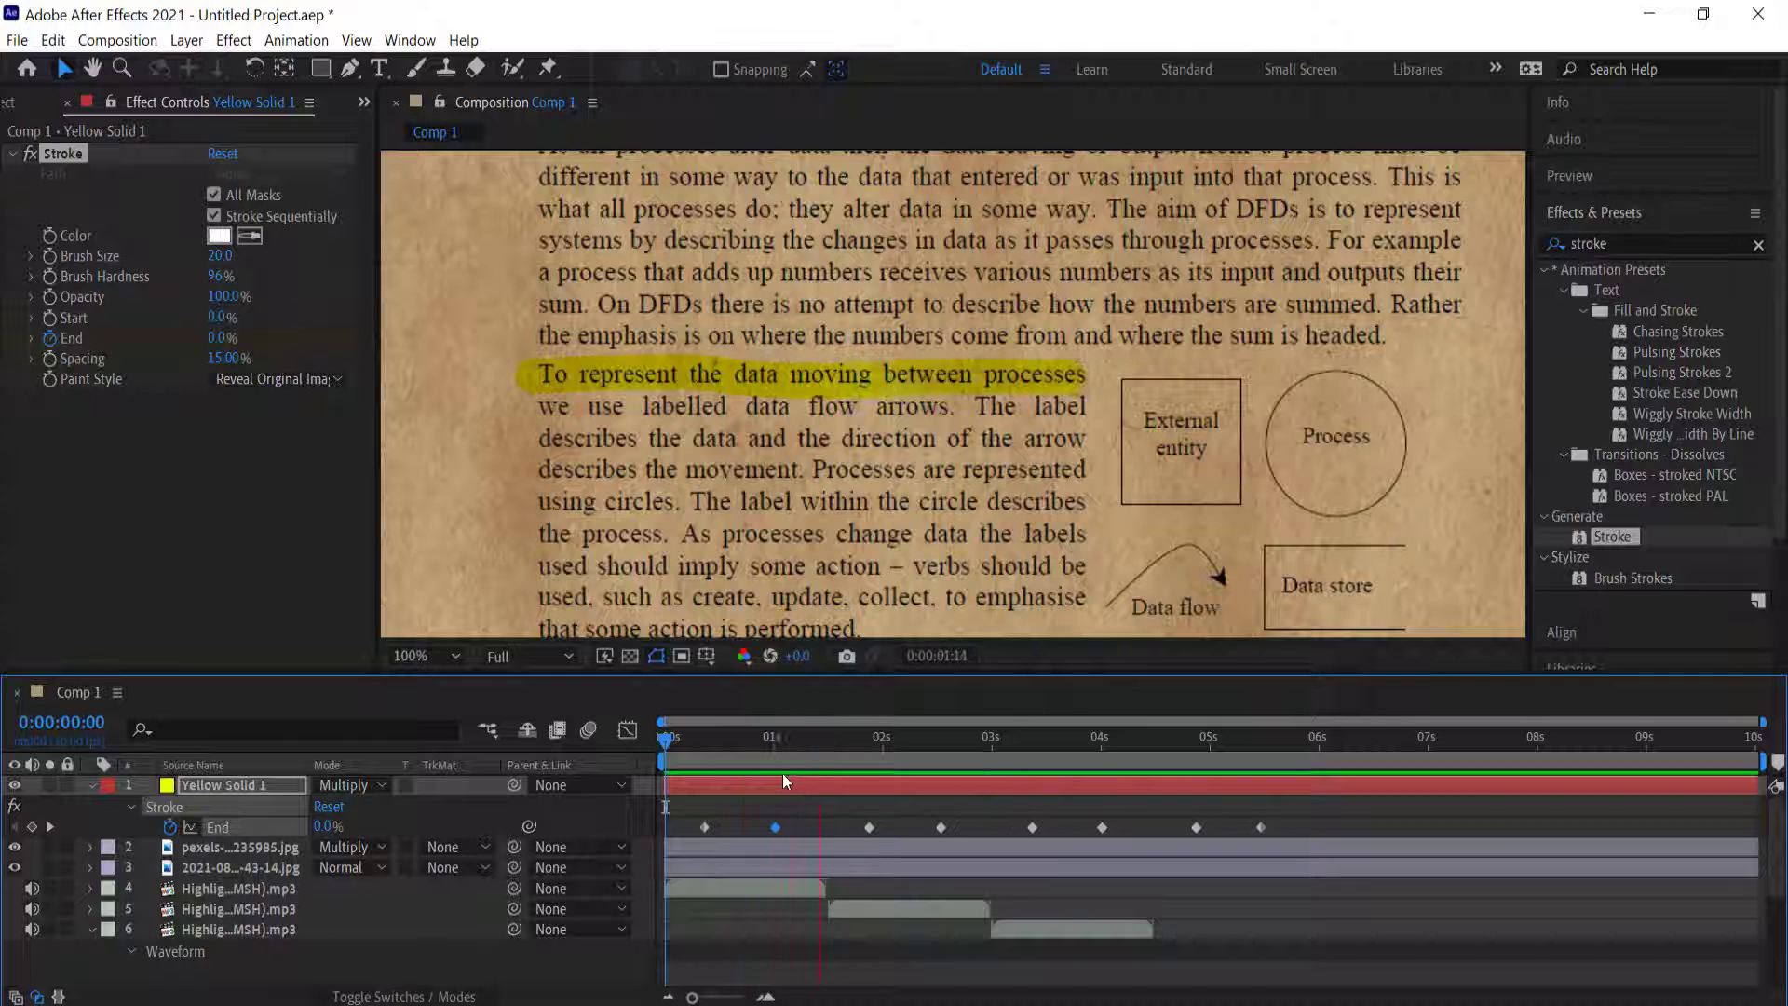
Apply Easy Ease to all eight Stroke End keyframes on Yellow Solid 1.
left_click_drag(1297, 820, 705, 828)
right_click(705, 828)
mouse_move(838, 806)
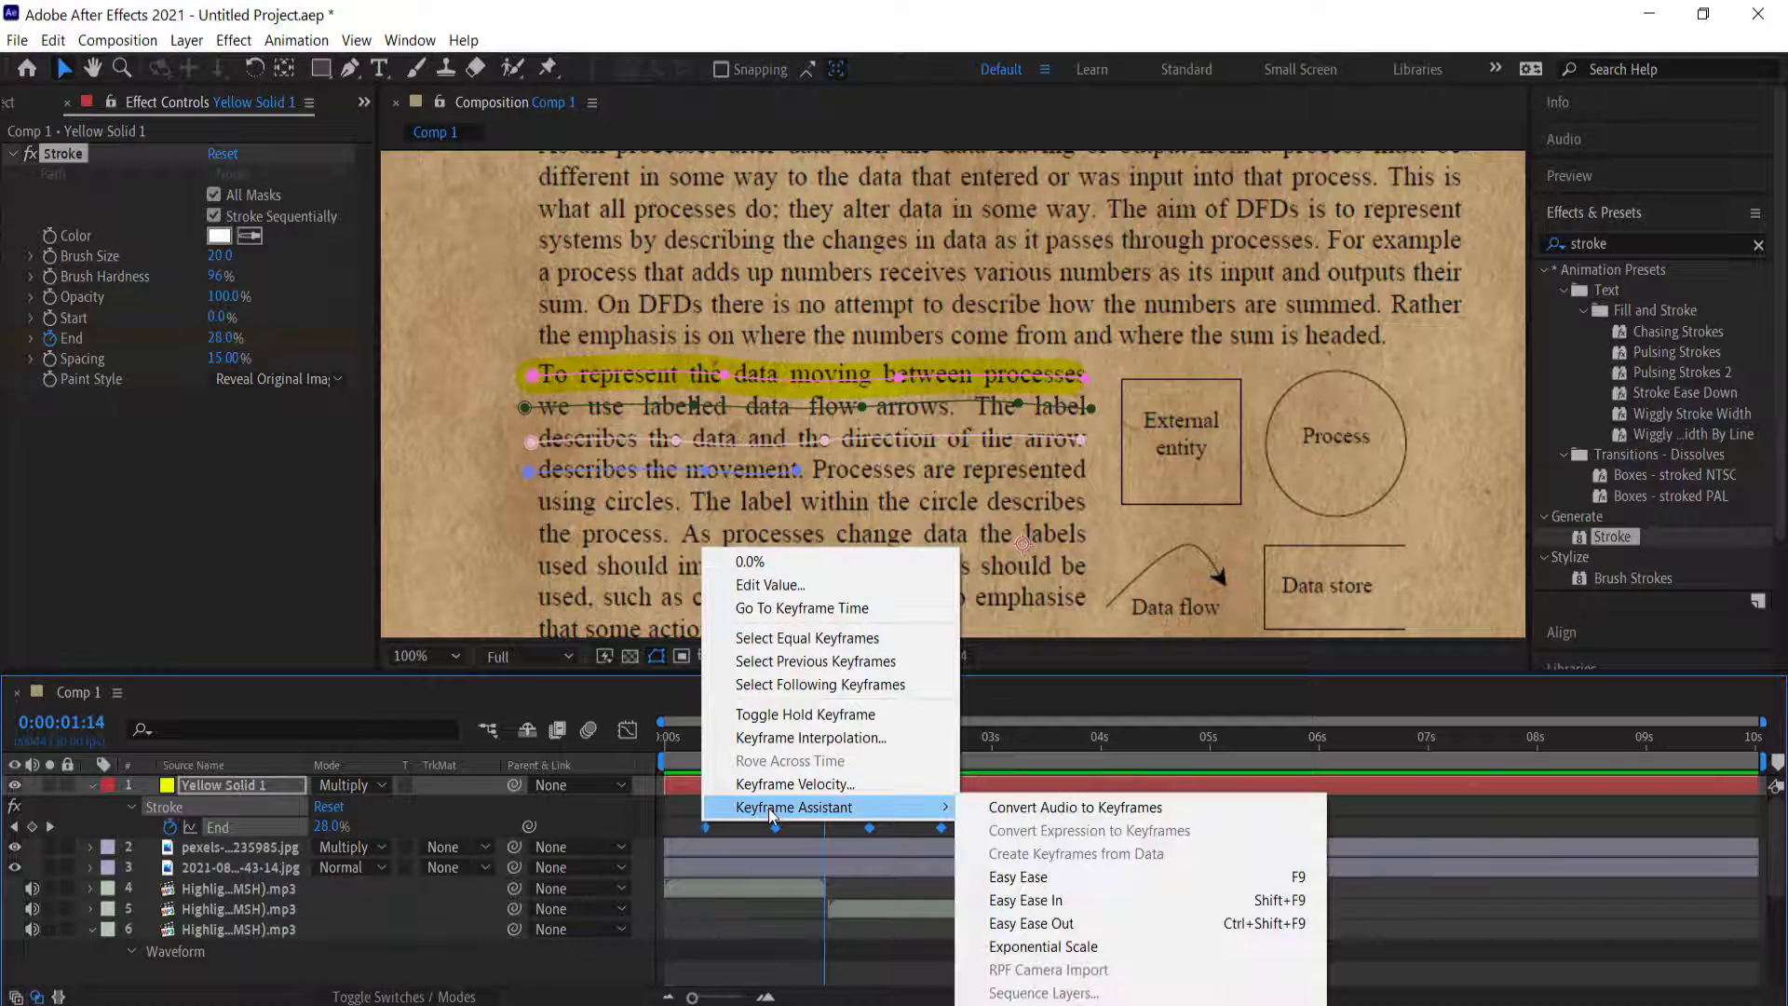
left_click(1078, 883)
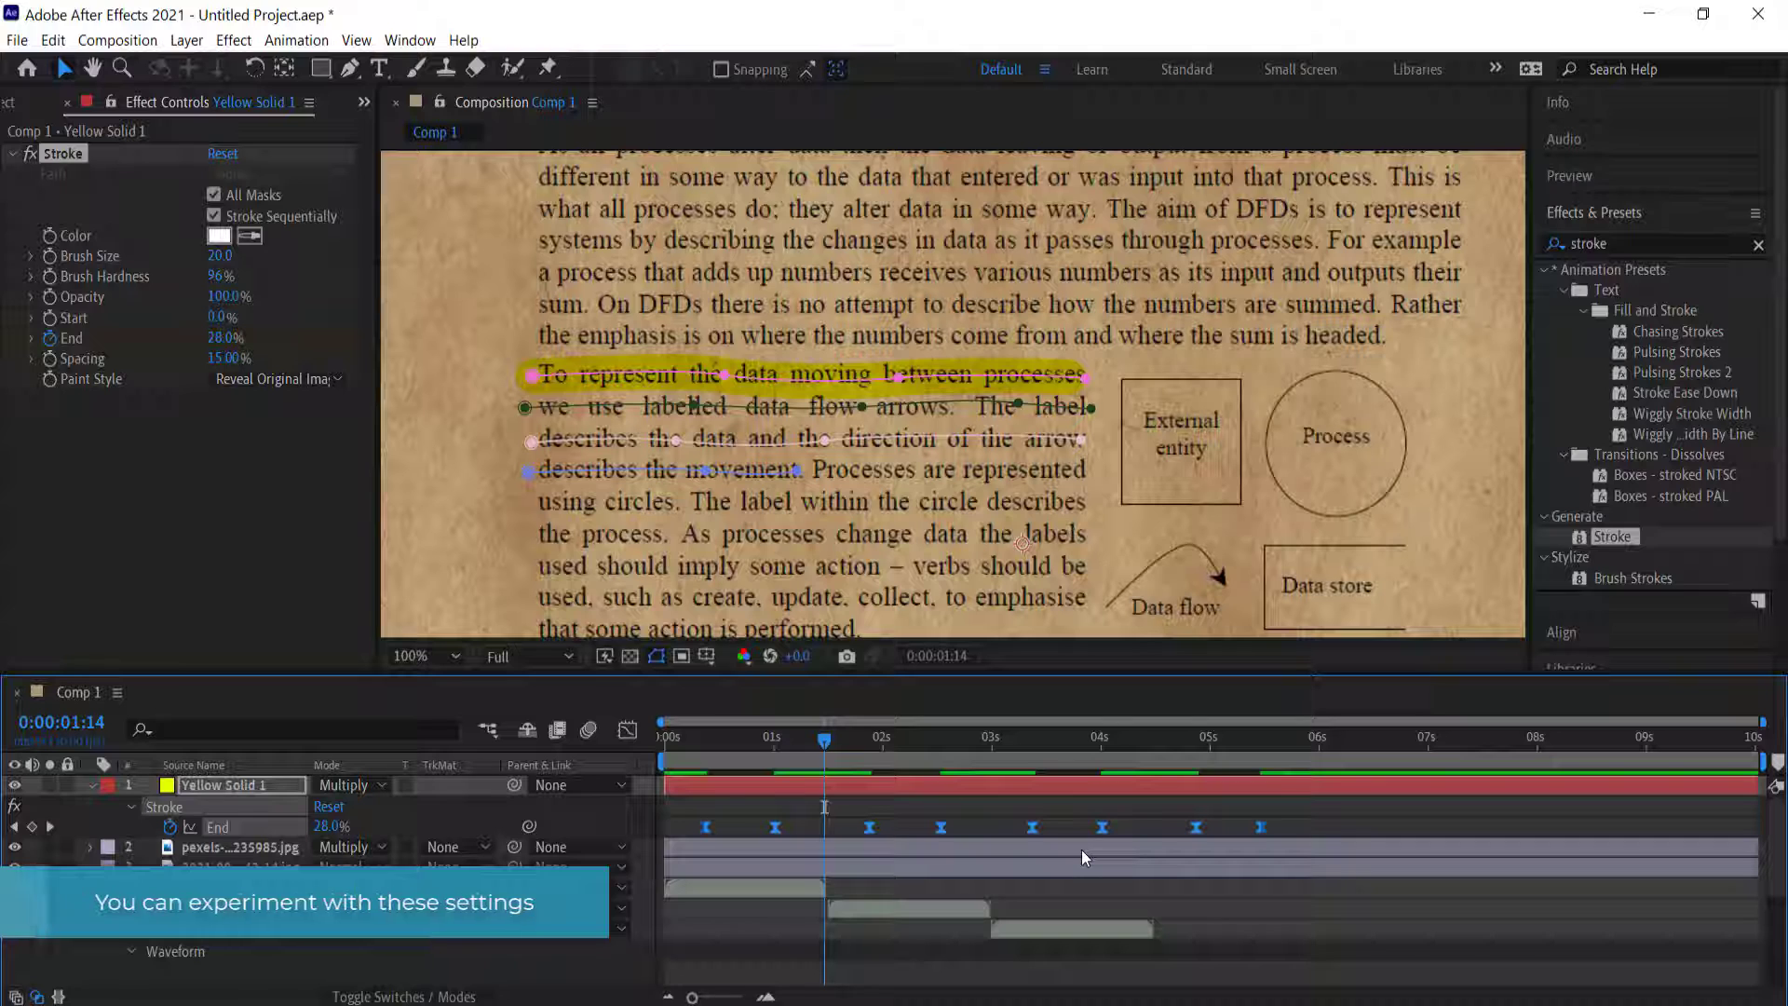
Pre-compose all seven layers into Pre-comp 1, moving all attributes into the new composition, and play it from the start.
left_click(91, 787)
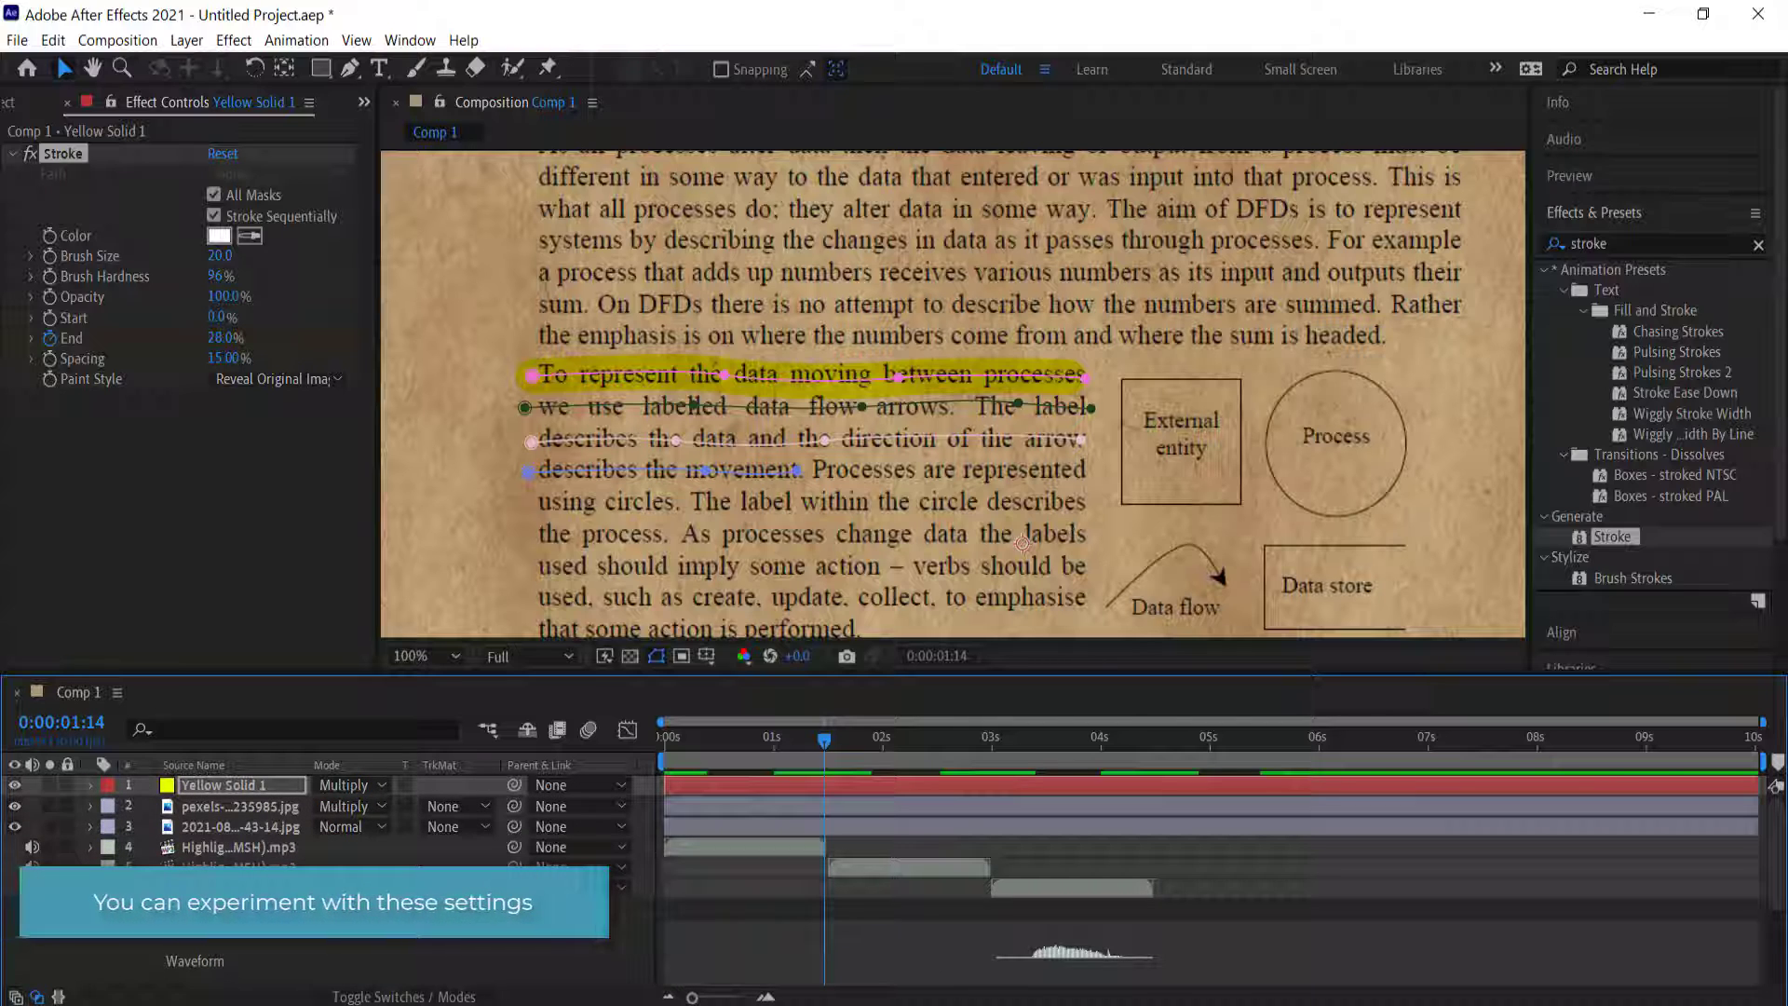
left_click(216, 908)
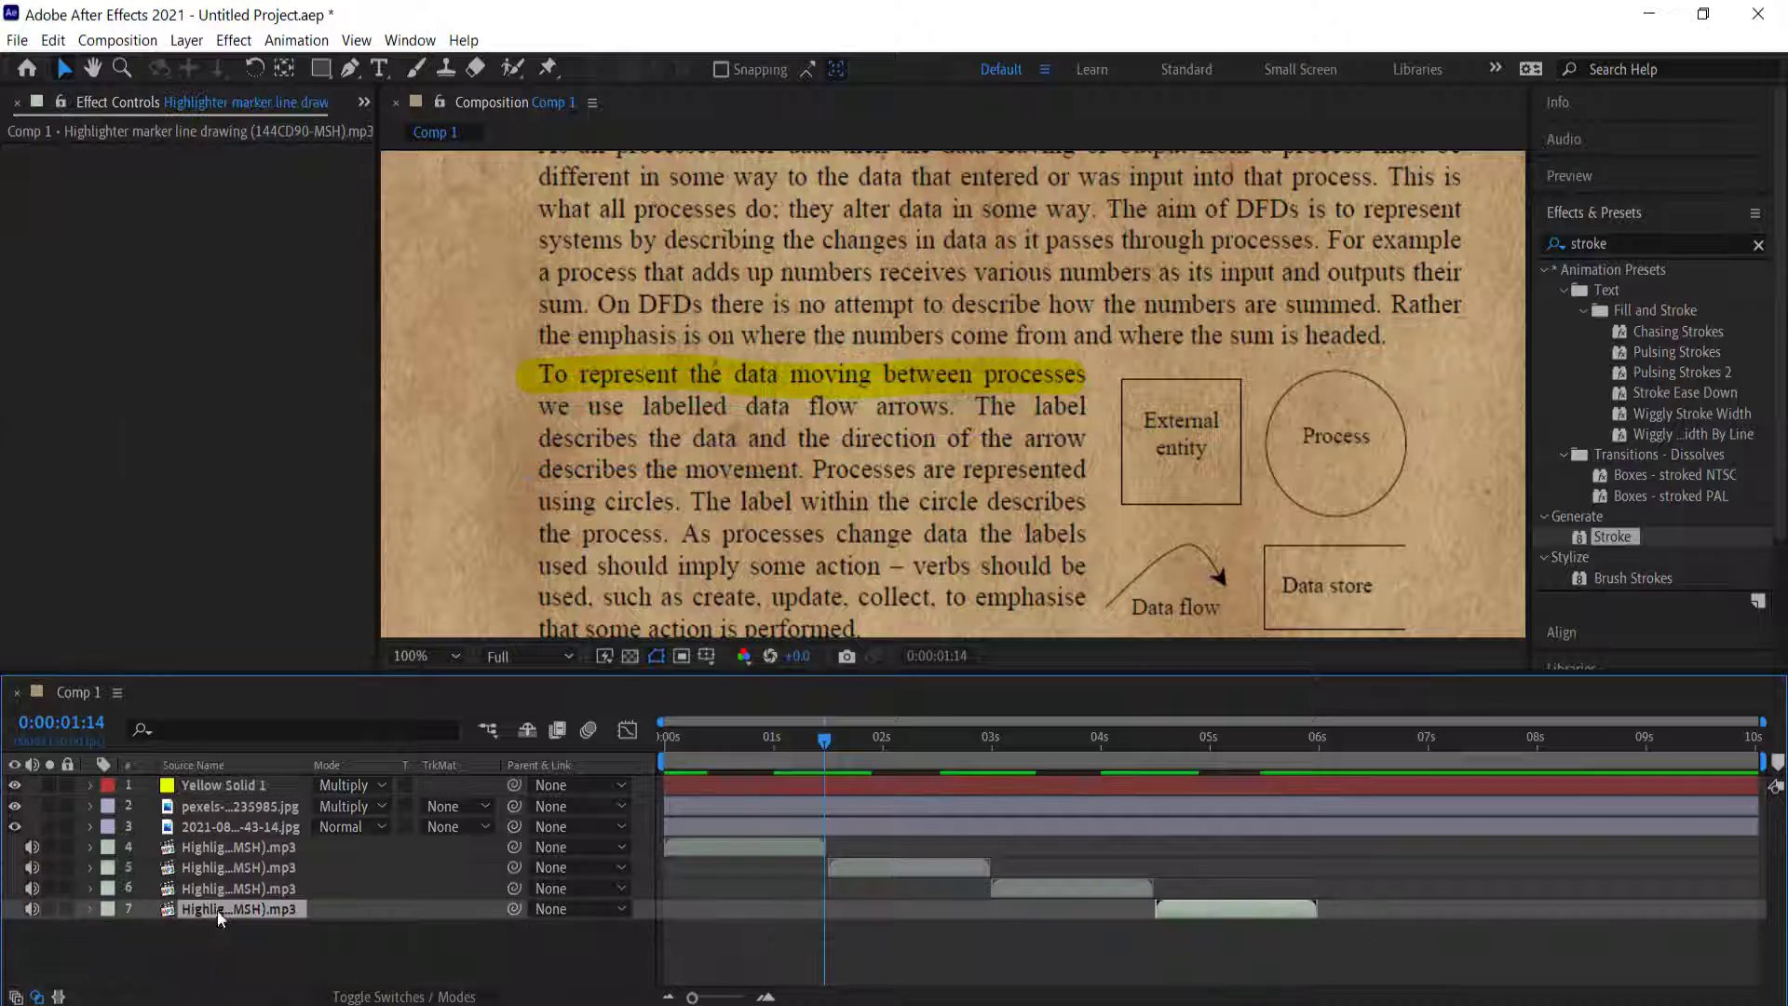
left_click(247, 784, "shift")
right_click(248, 783)
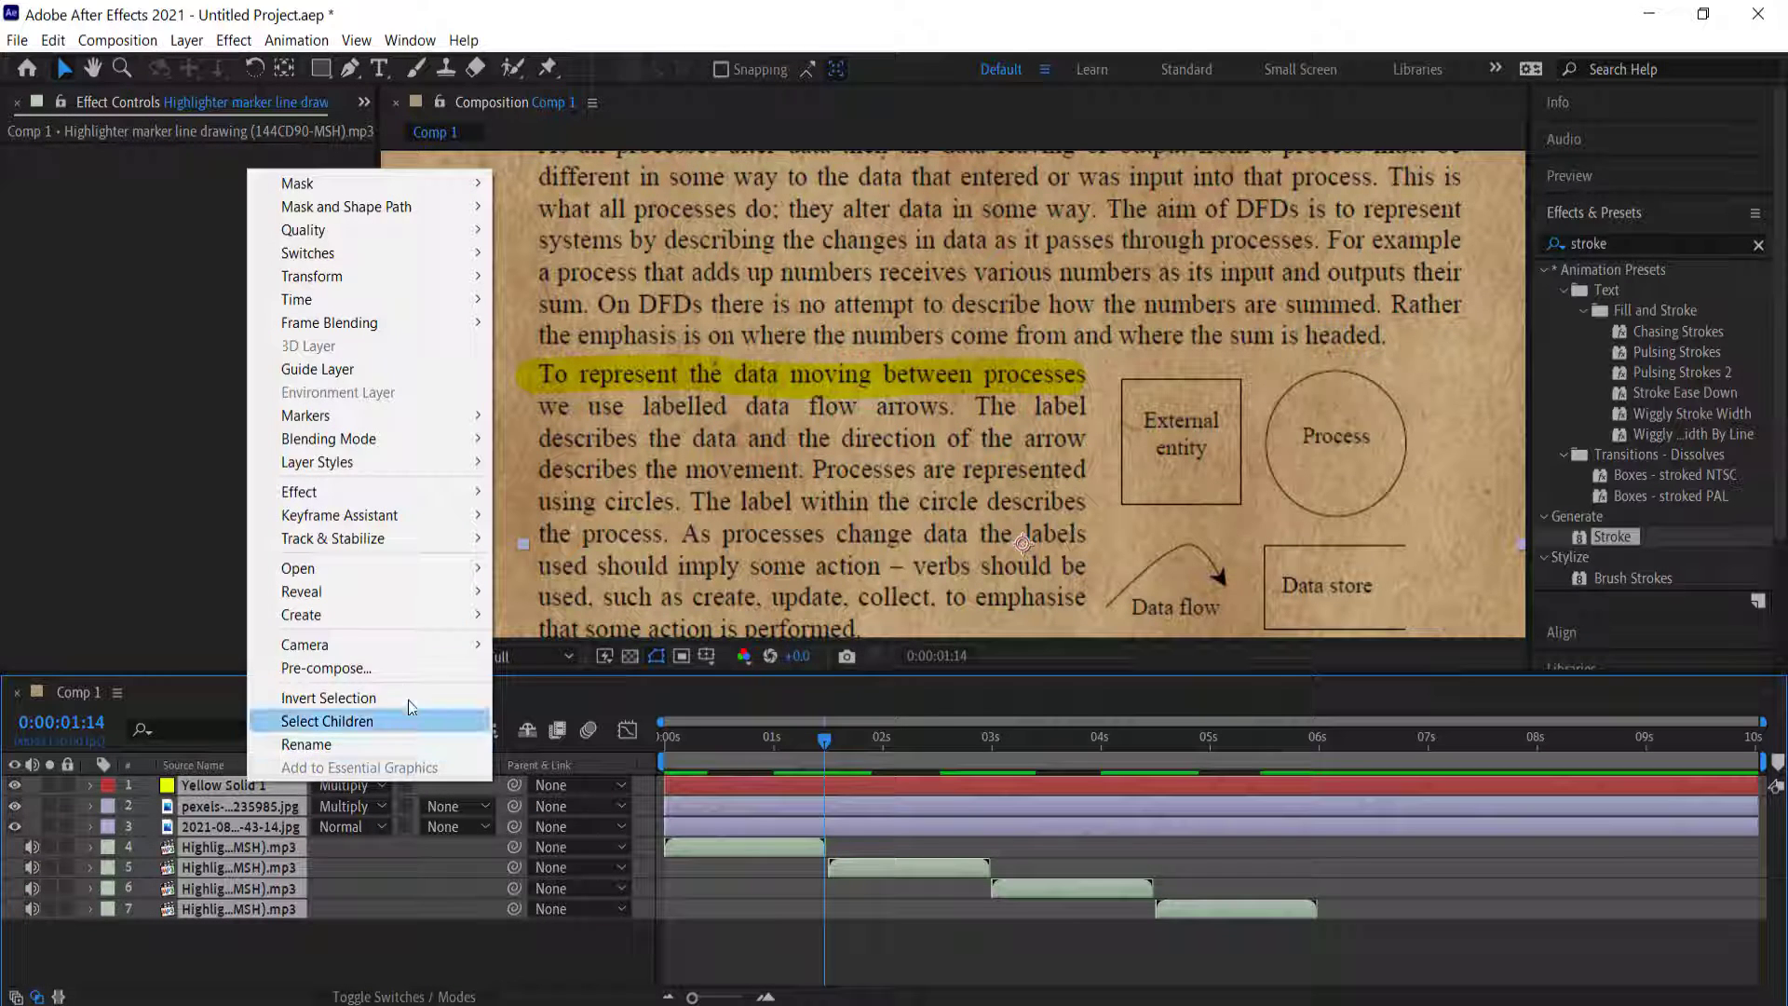
left_click(394, 669)
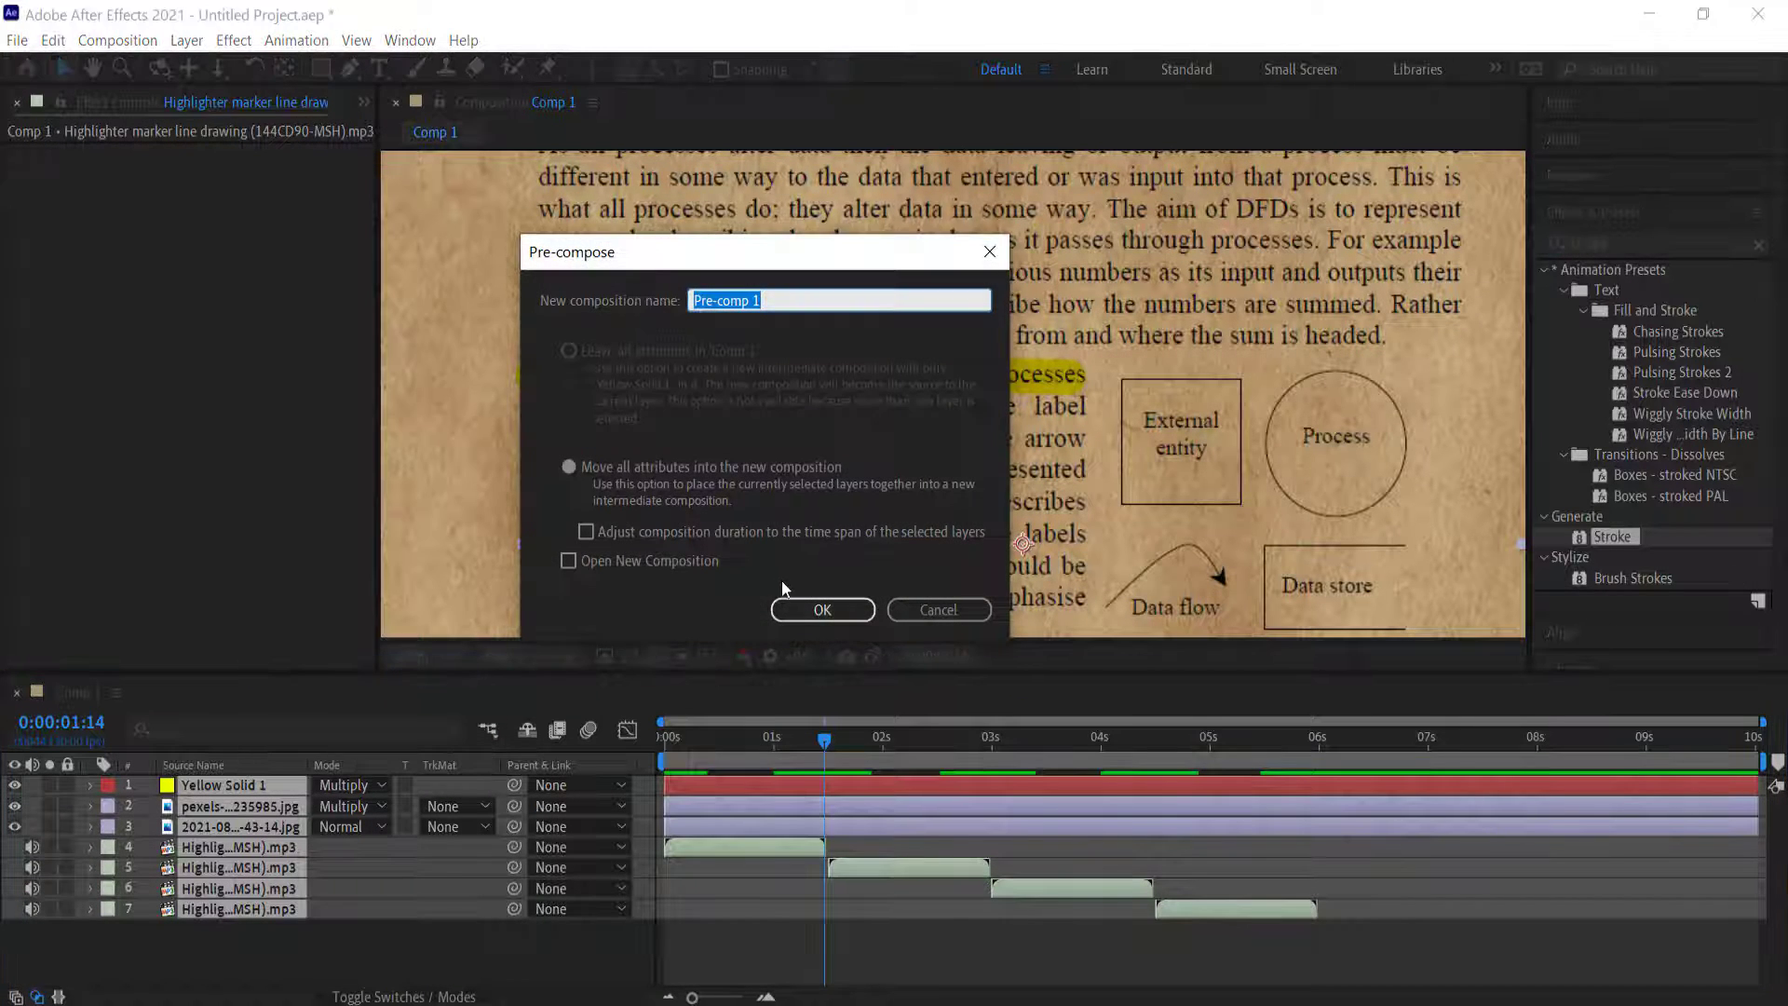
left_click(822, 609)
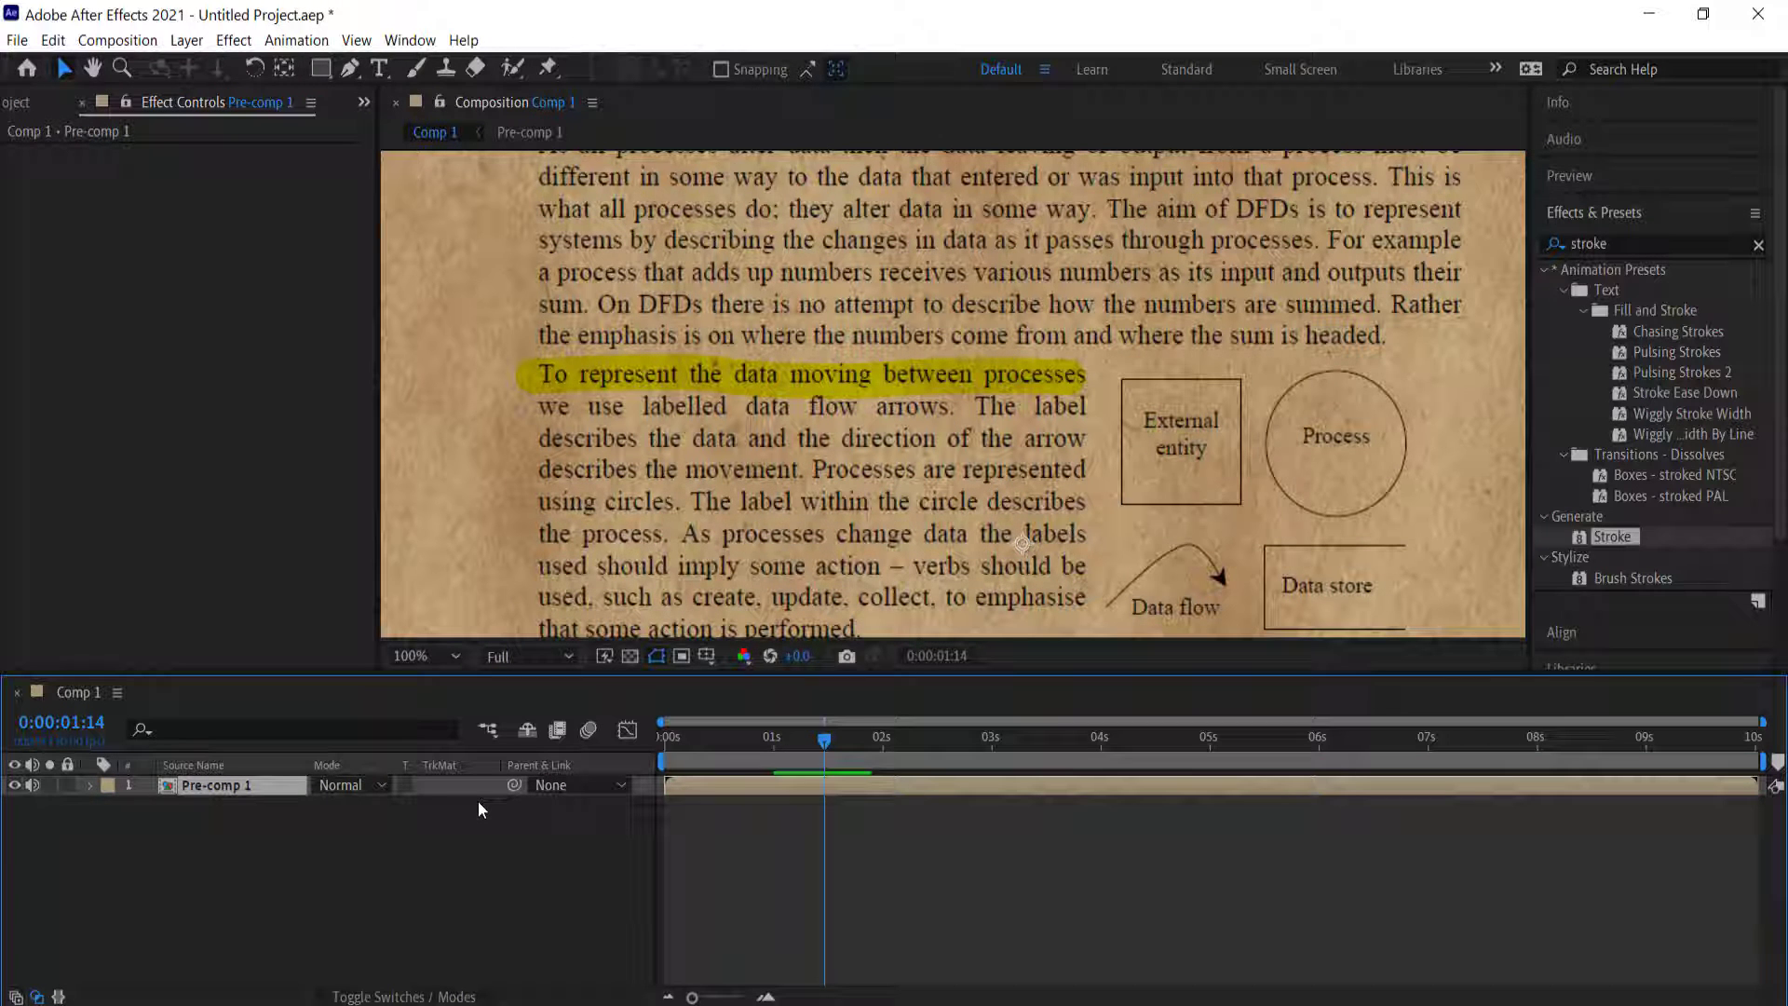
left_click_drag(824, 737, 594, 739)
key("space")
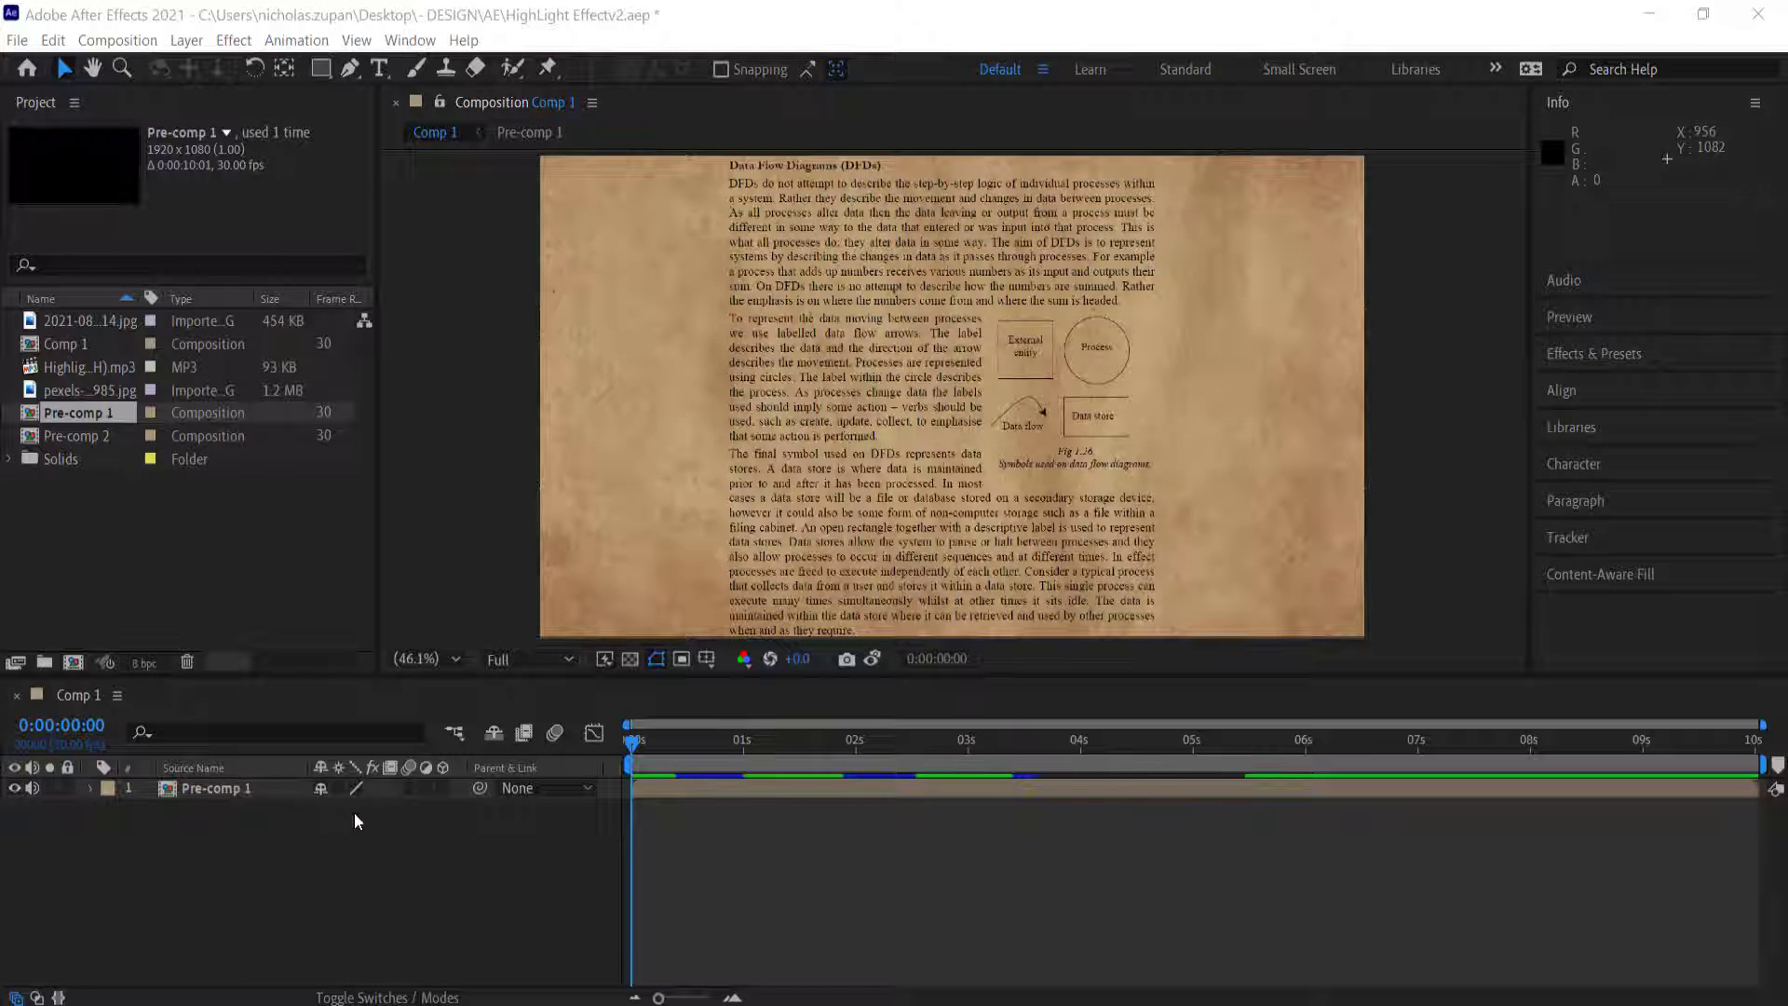
Add a camera to Comp 1 with its default settings and make the Pre-comp 1 layer 3D.
right_click(364, 851)
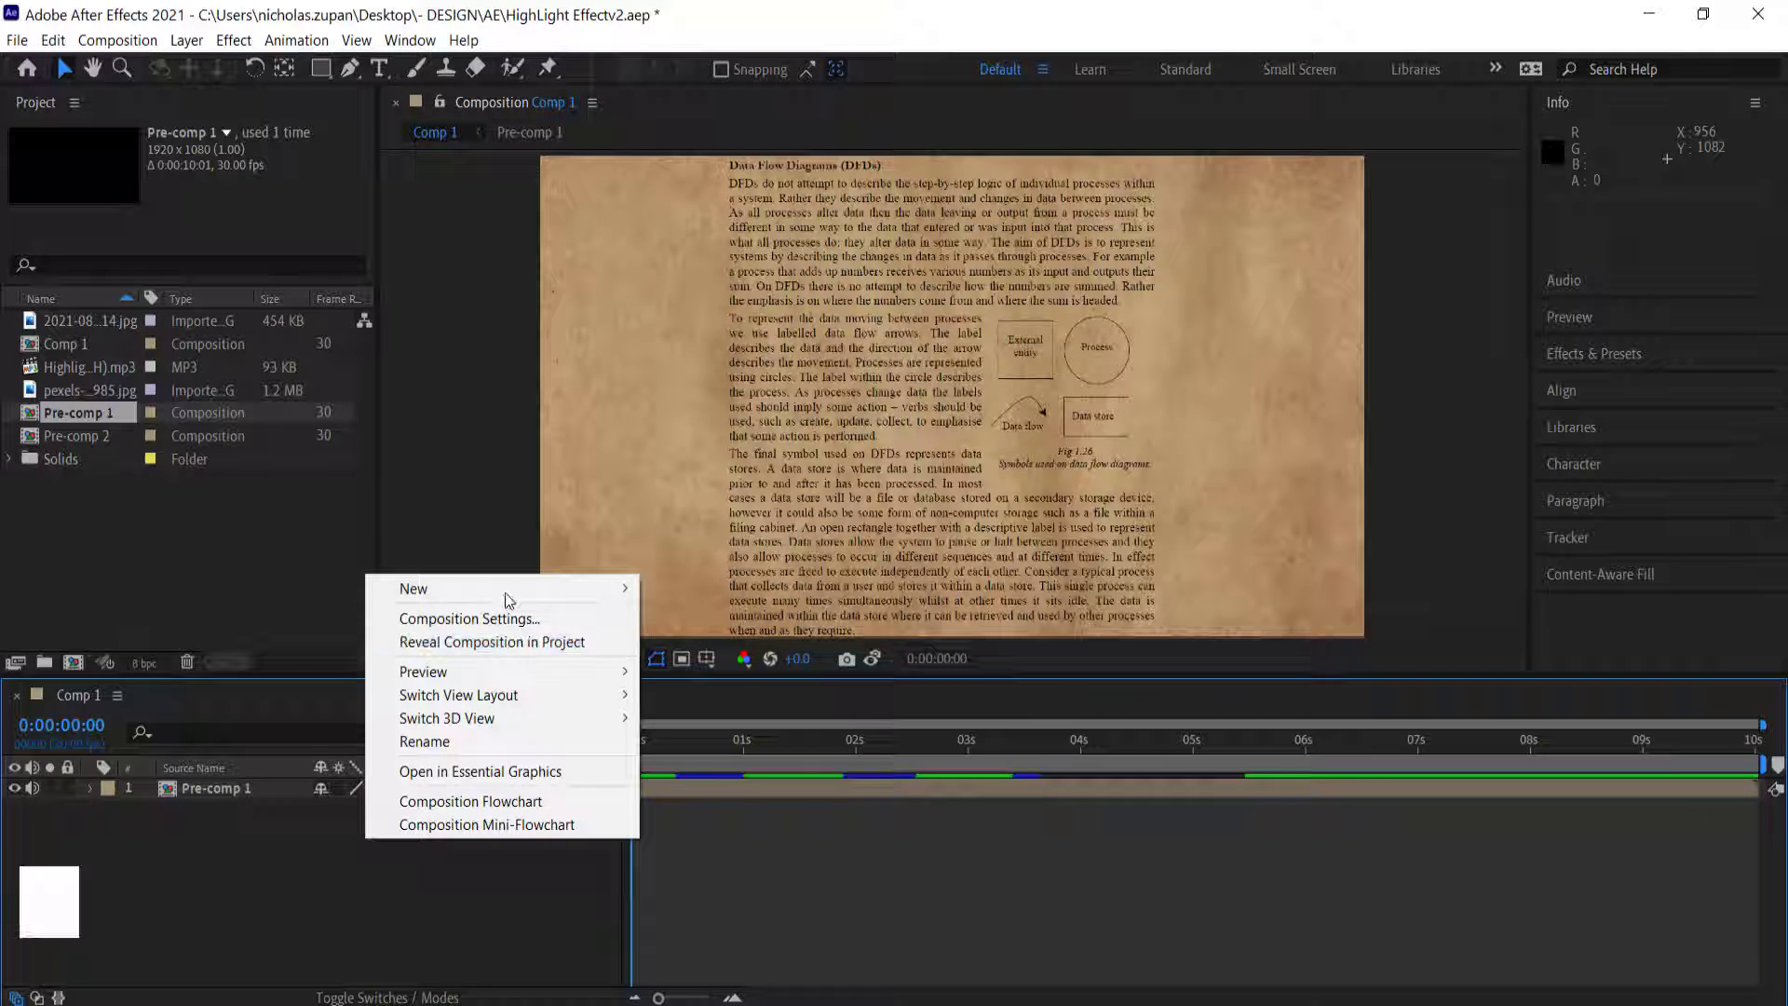
mouse_move(507, 590)
left_click(697, 688)
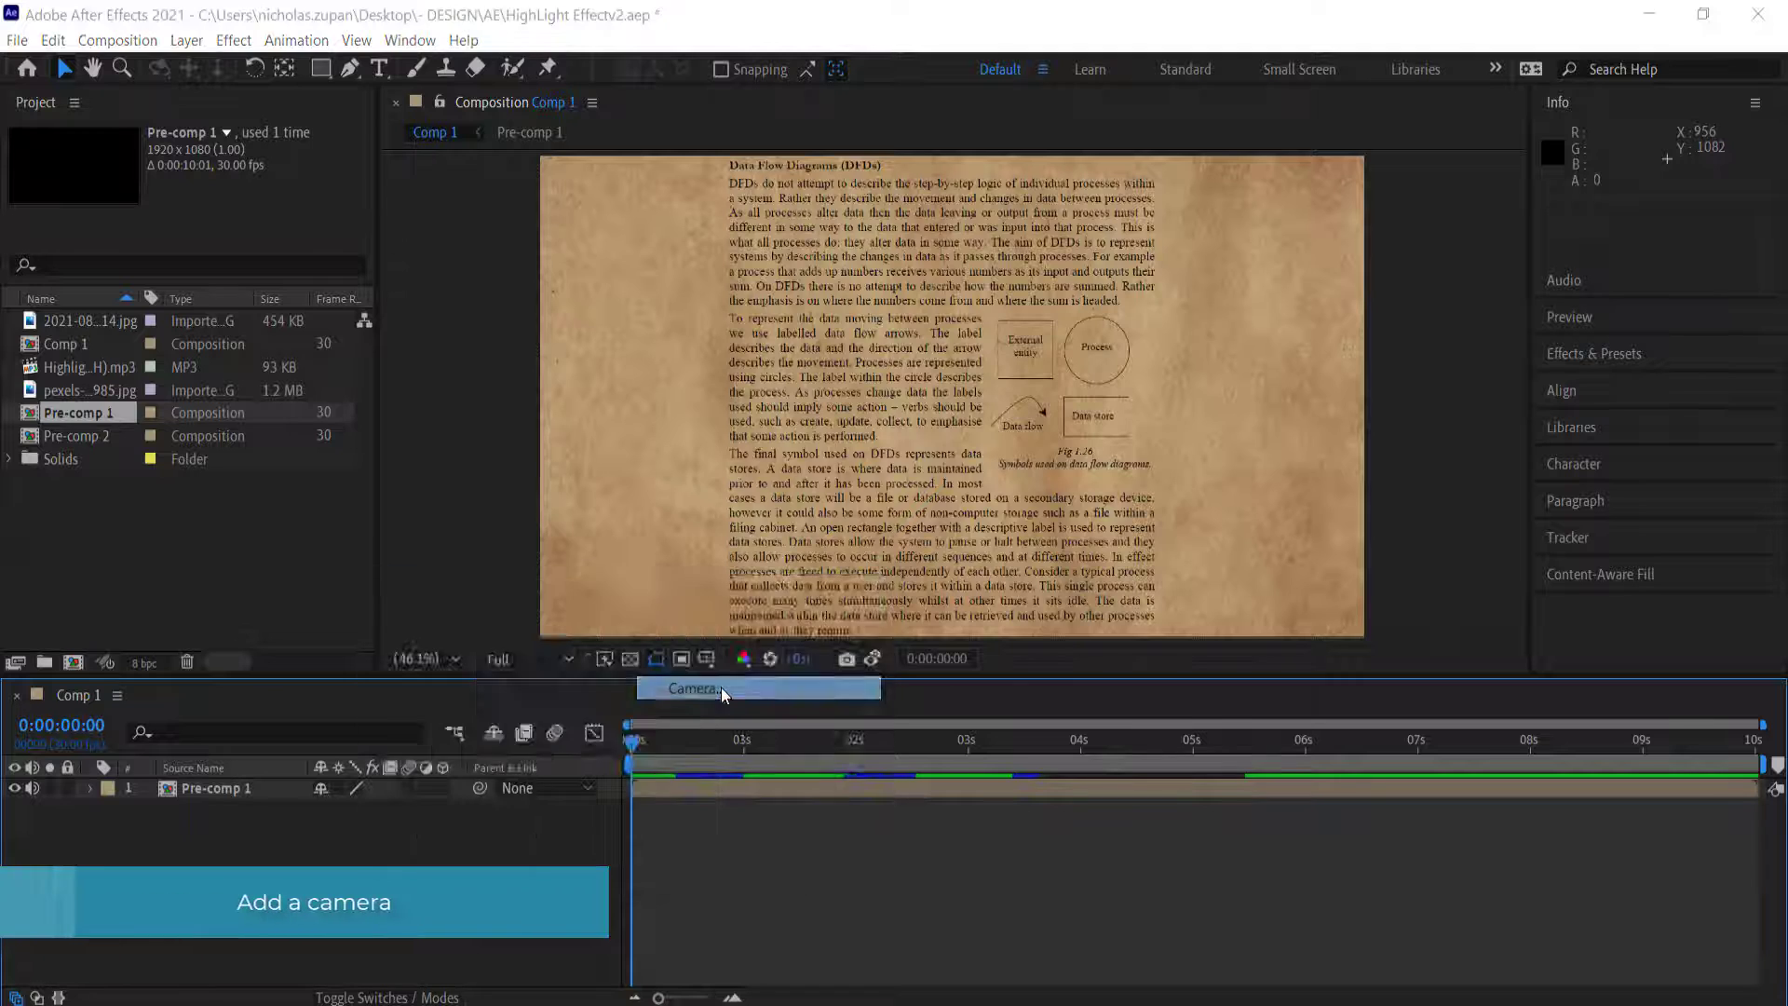
left_click(1034, 734)
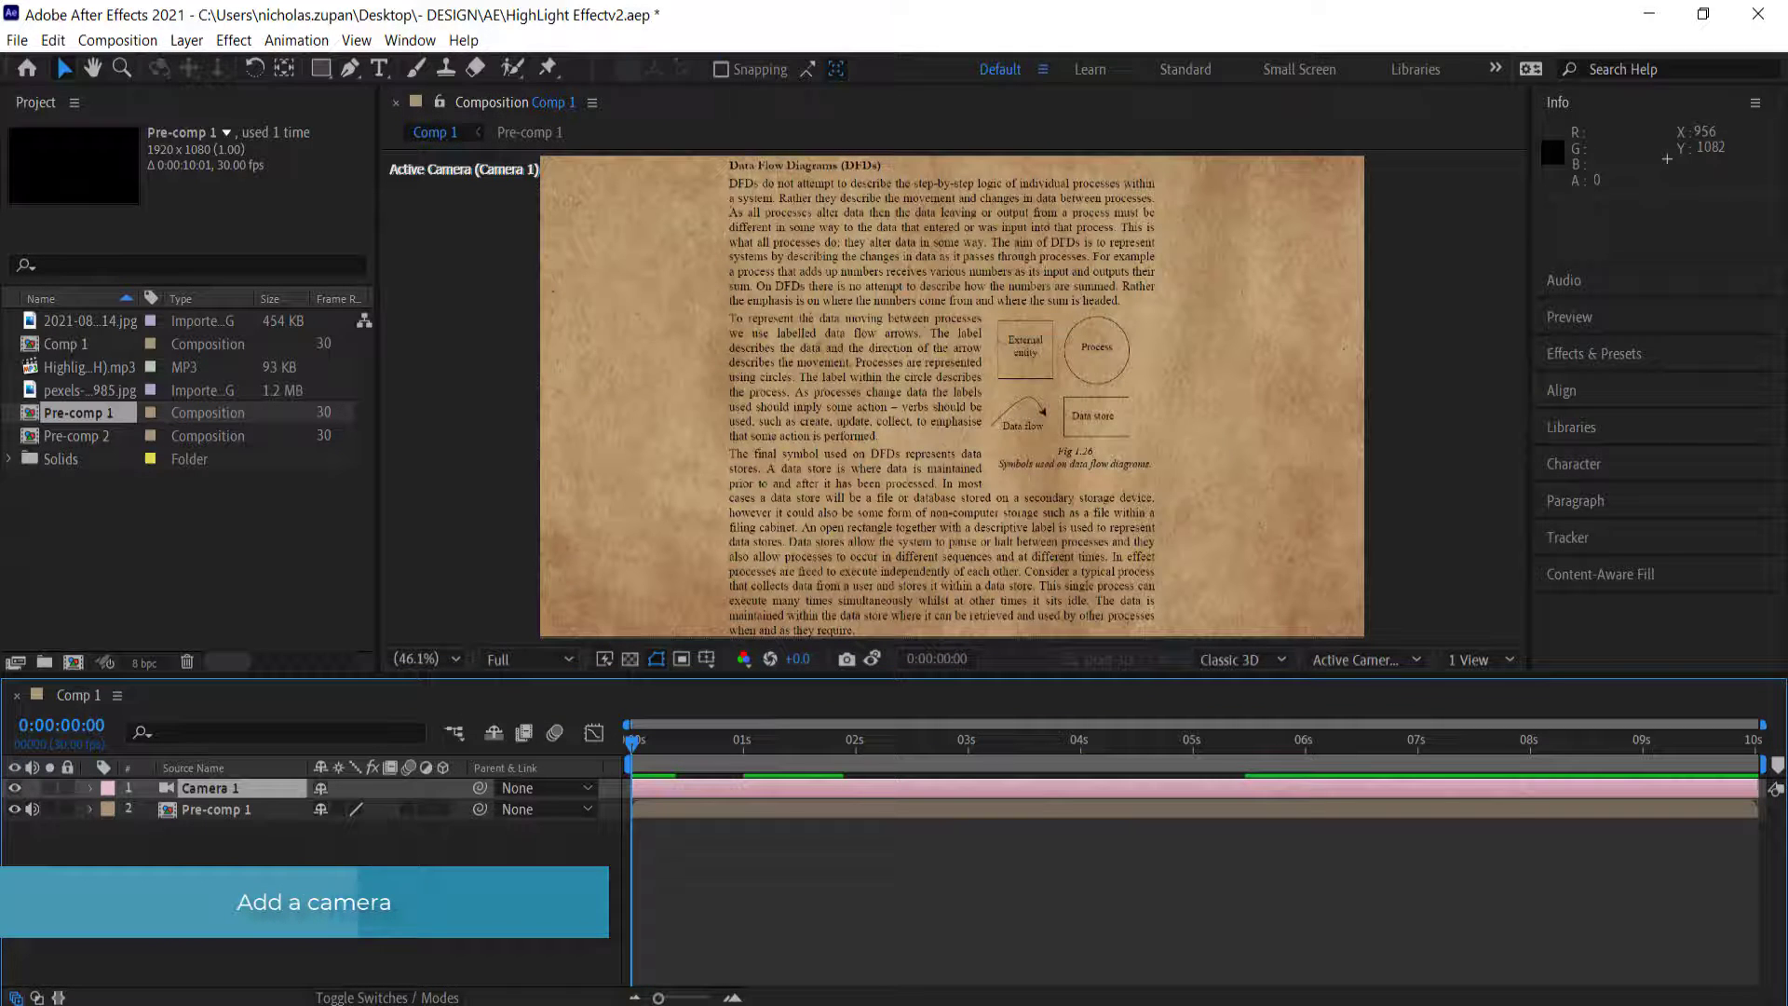
left_click(272, 815)
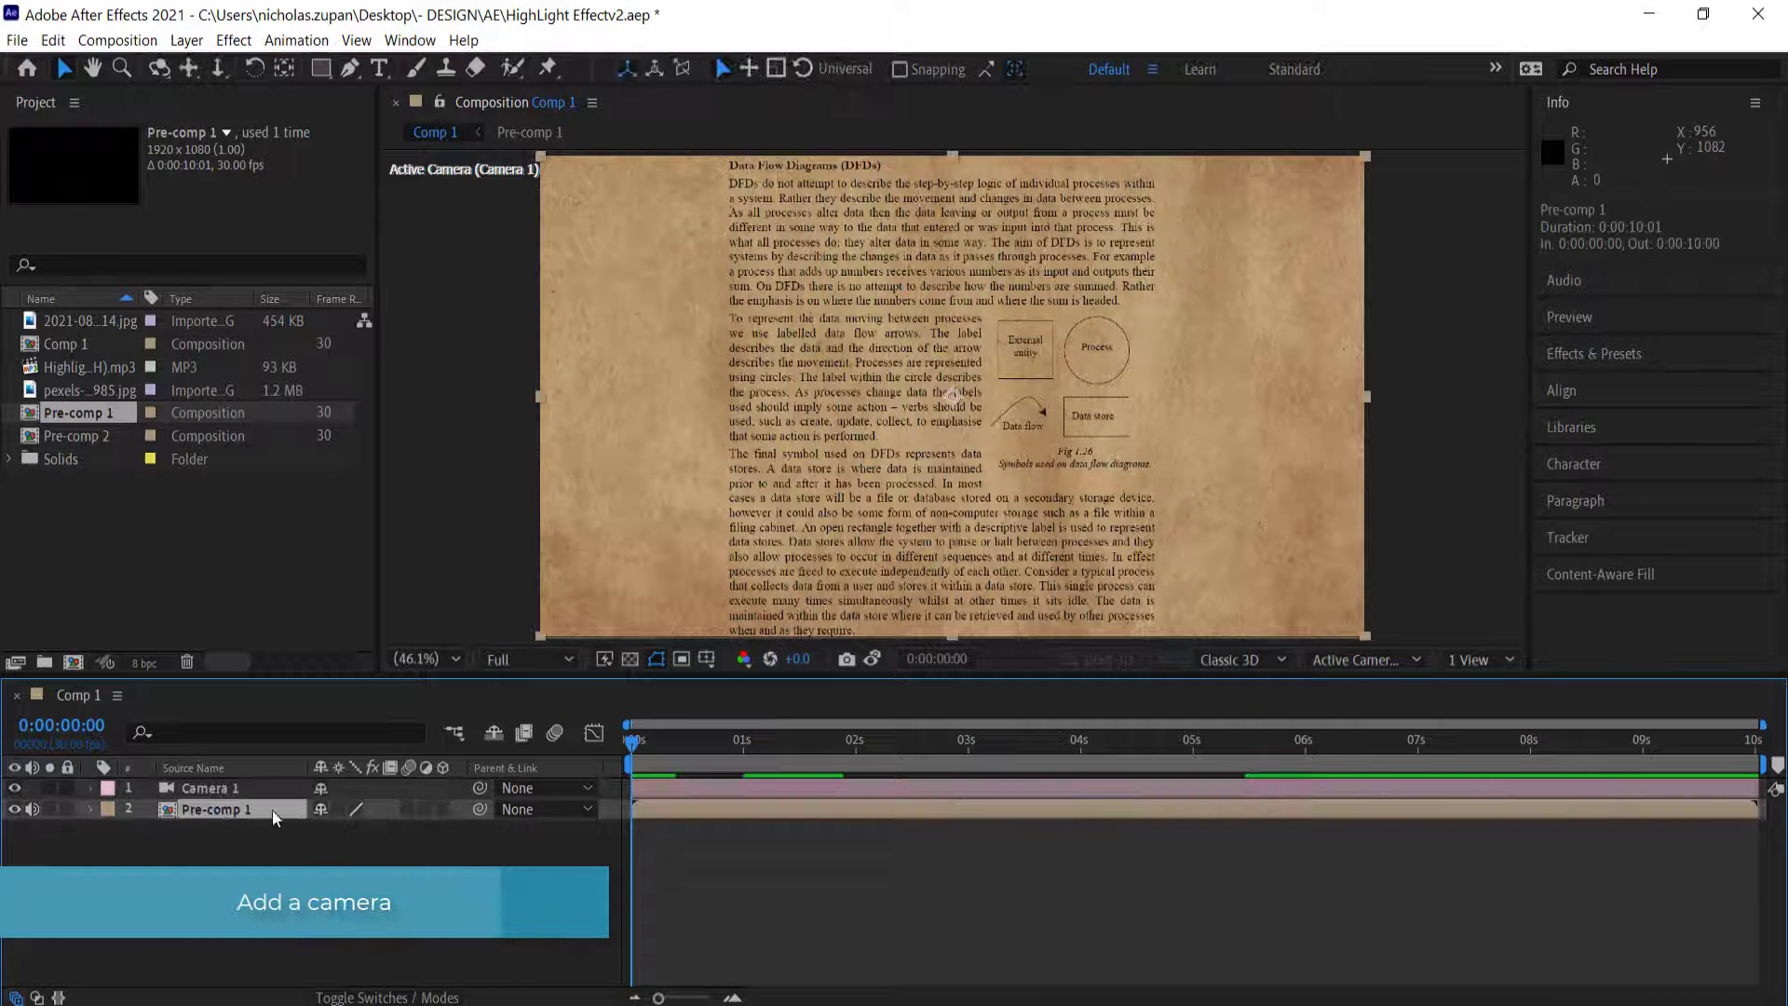
left_click(444, 808)
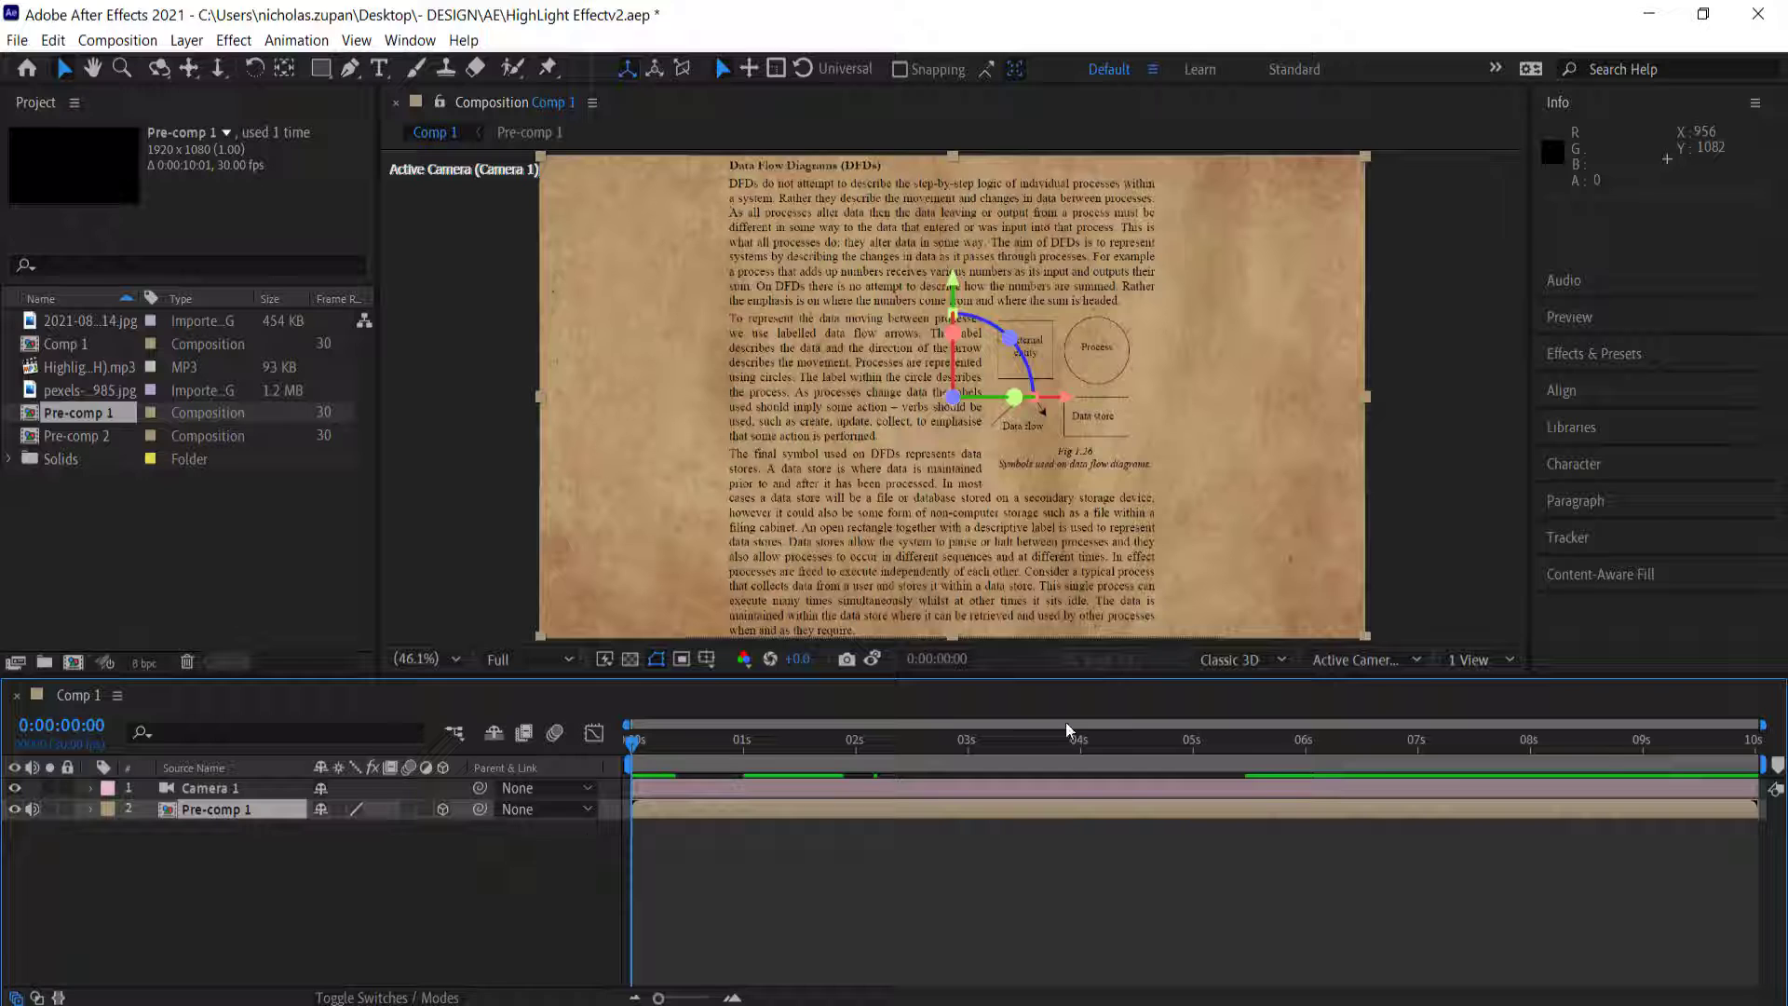
Show the composition in 2 Views and set Point of Interest and Position keyframes on Camera 1 at 0:00:00:00.
left_click(1474, 663)
left_click(1481, 713)
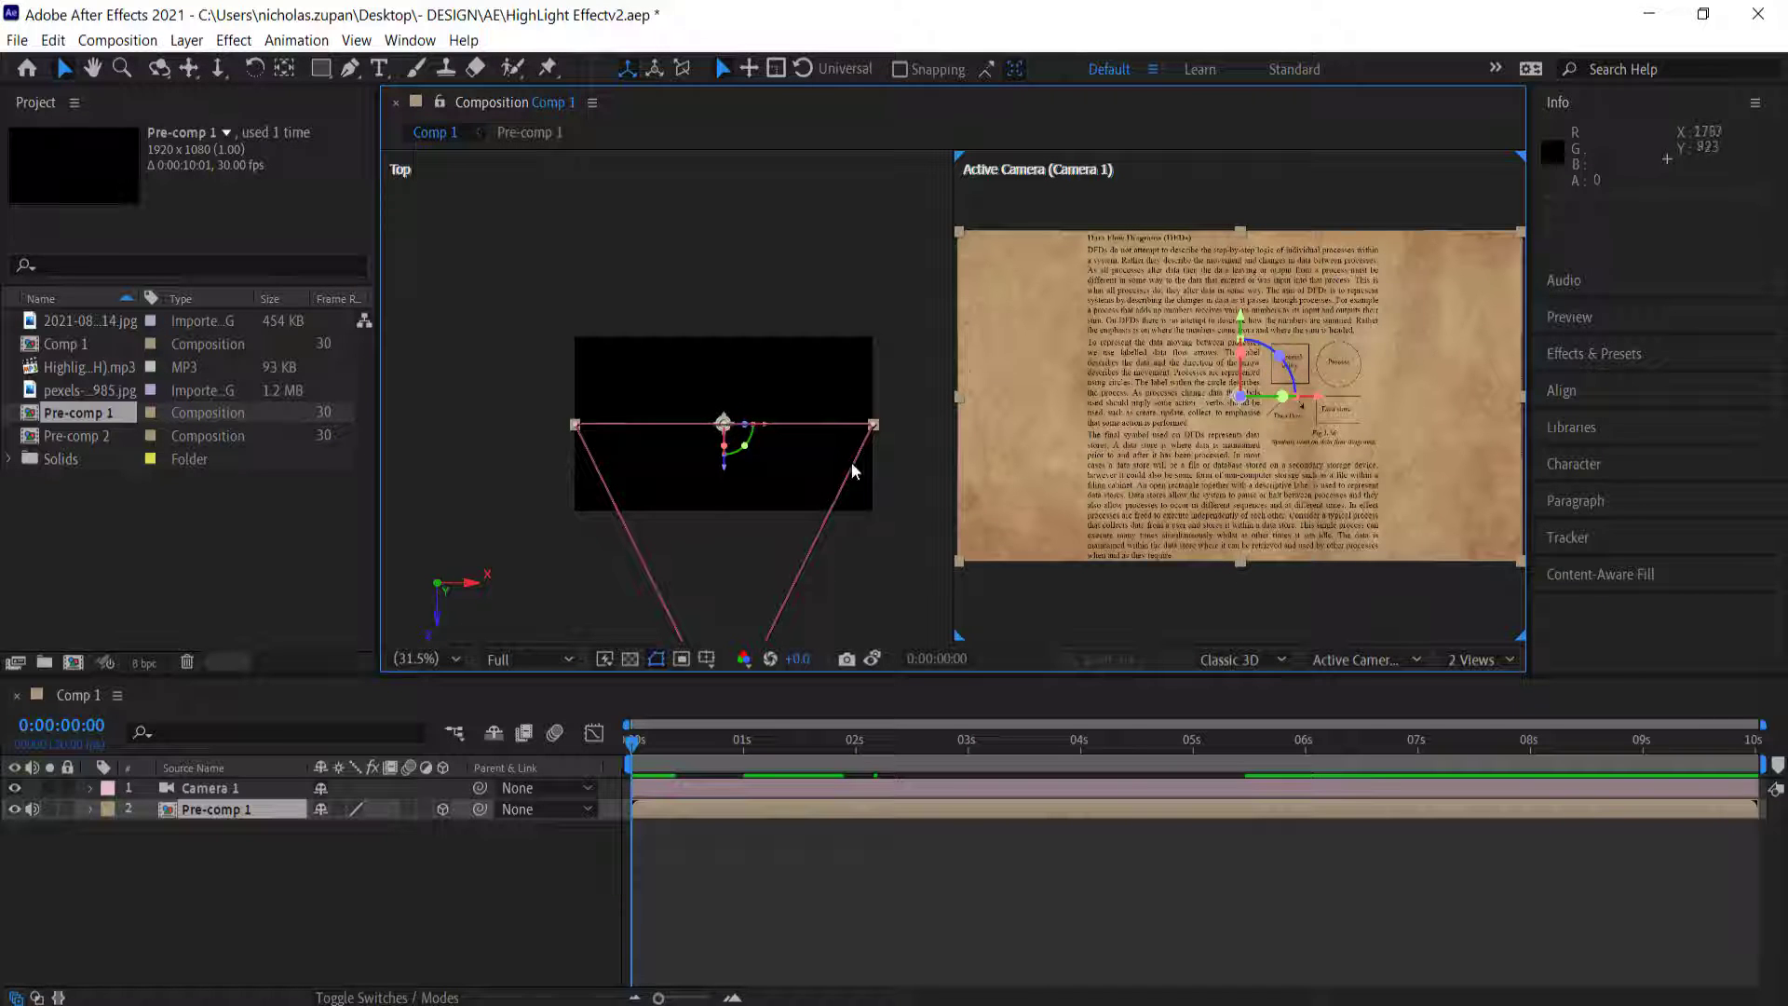
left_click(197, 790)
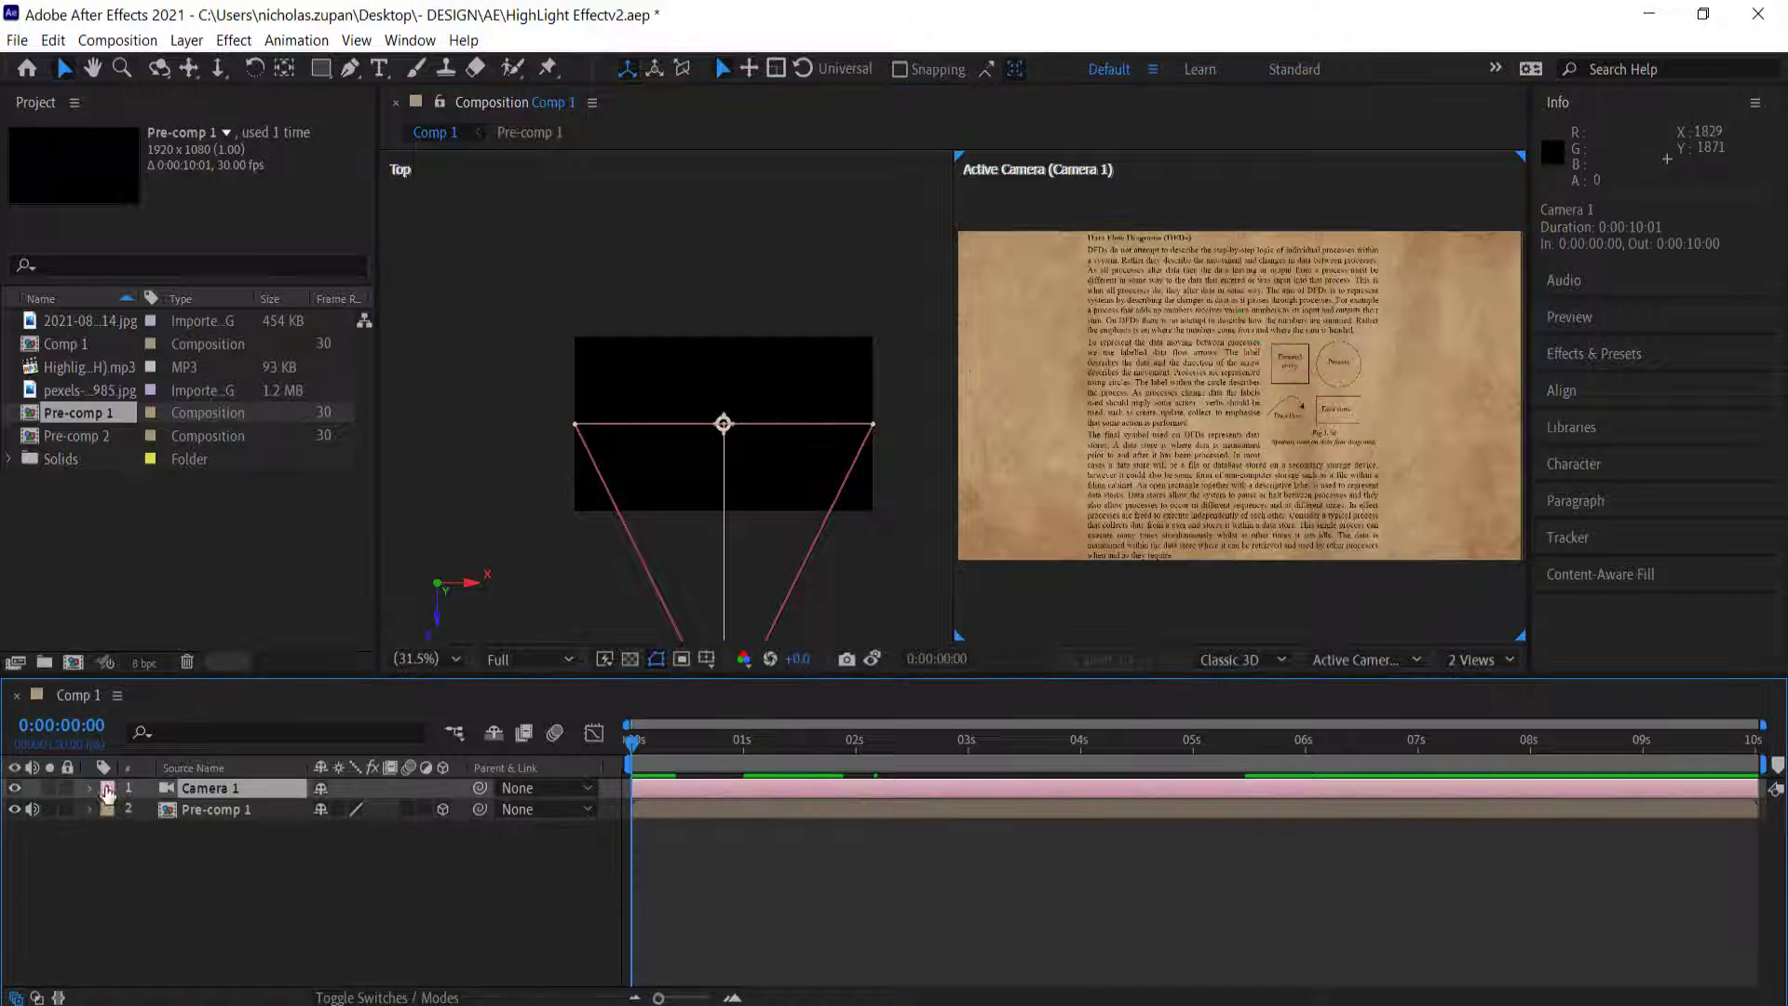
left_click(92, 789)
left_click(110, 810)
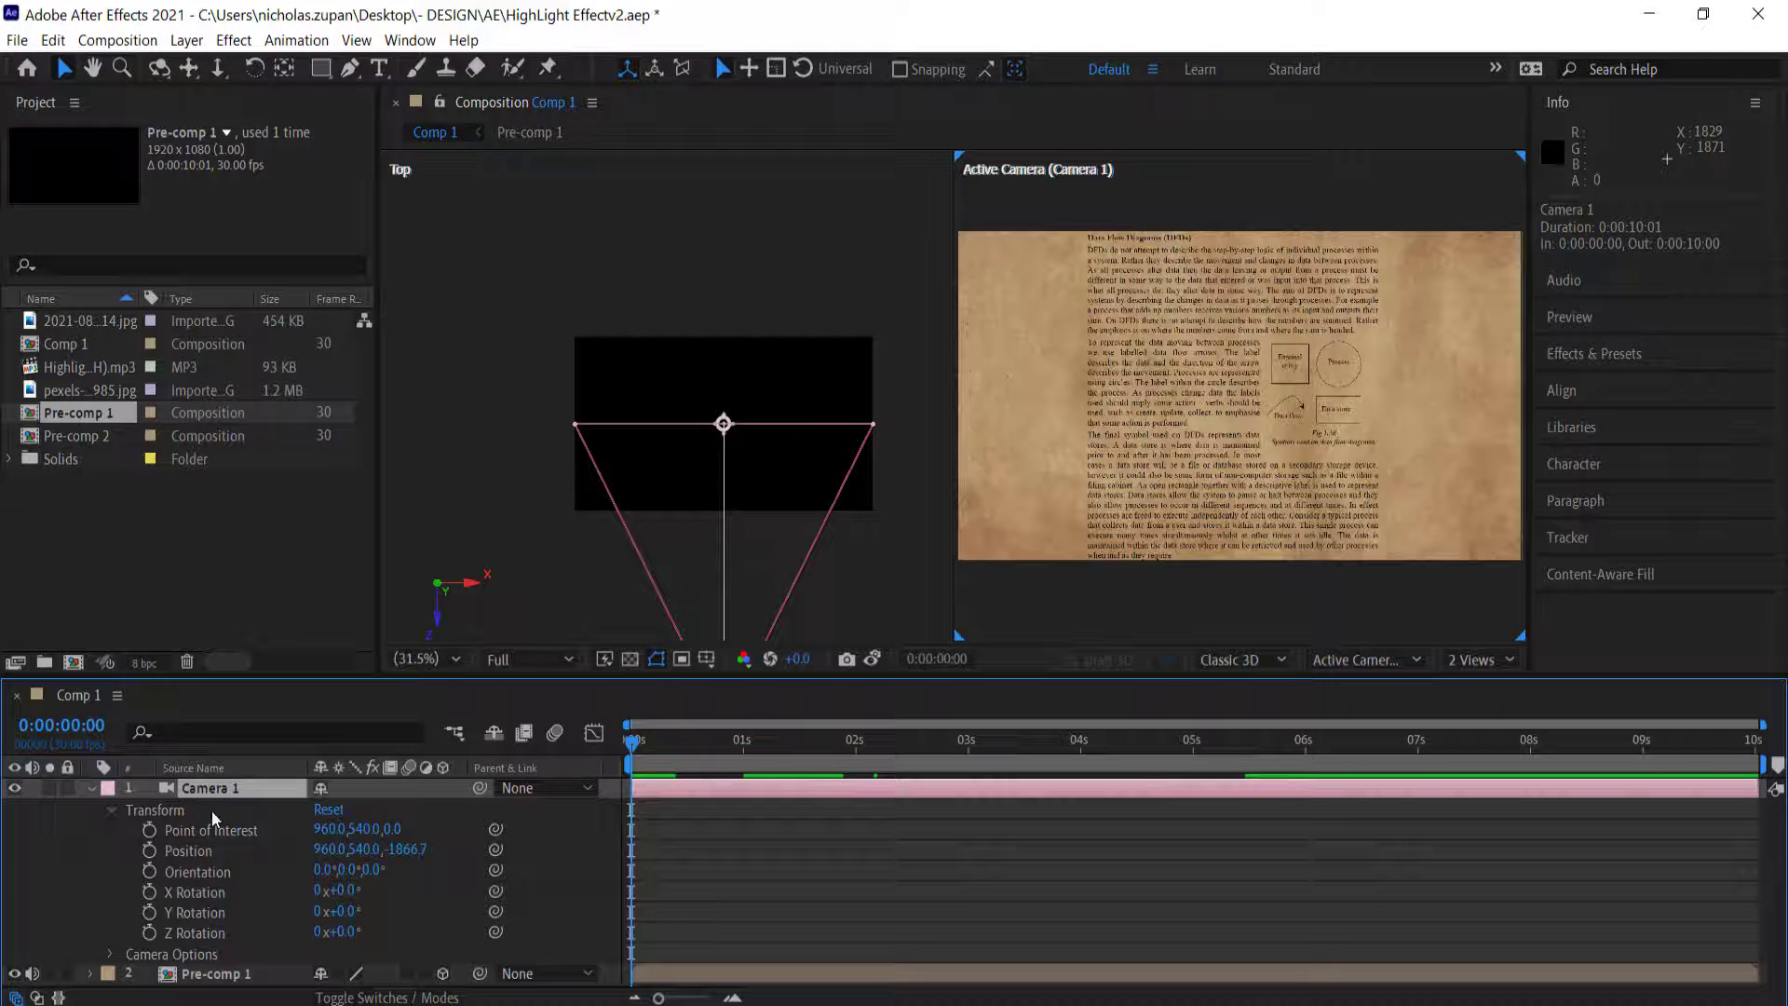
left_click(149, 830)
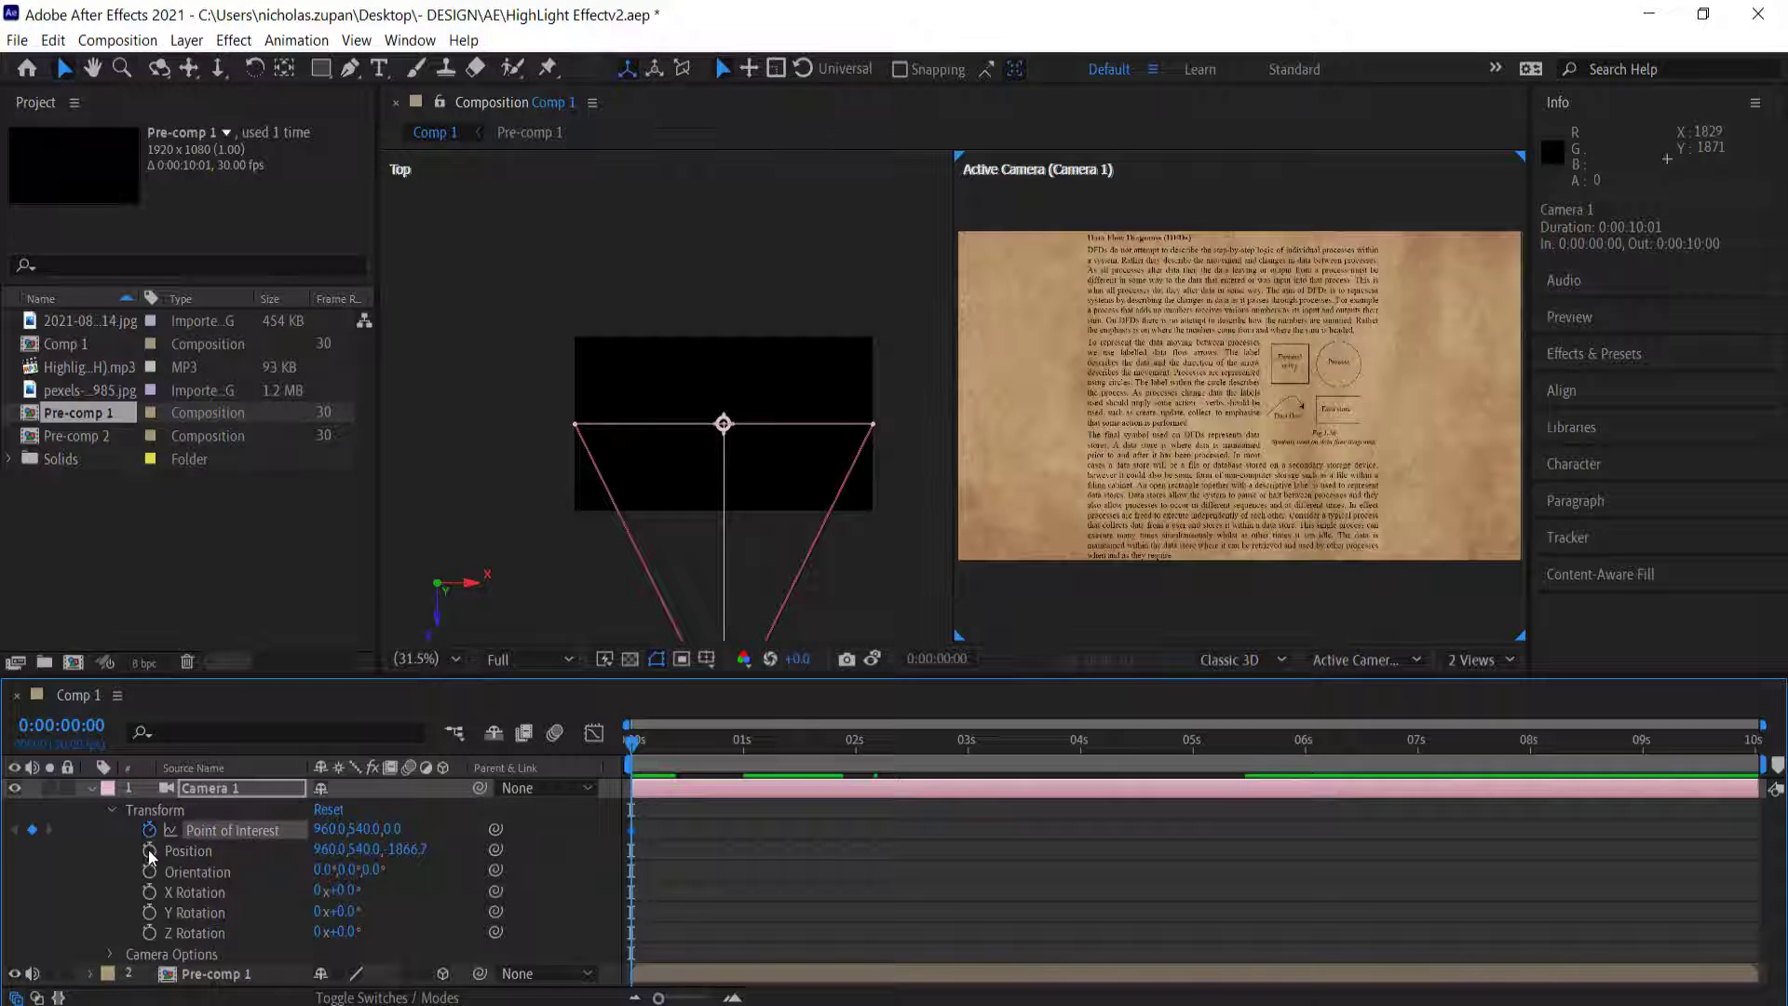
left_click(149, 850)
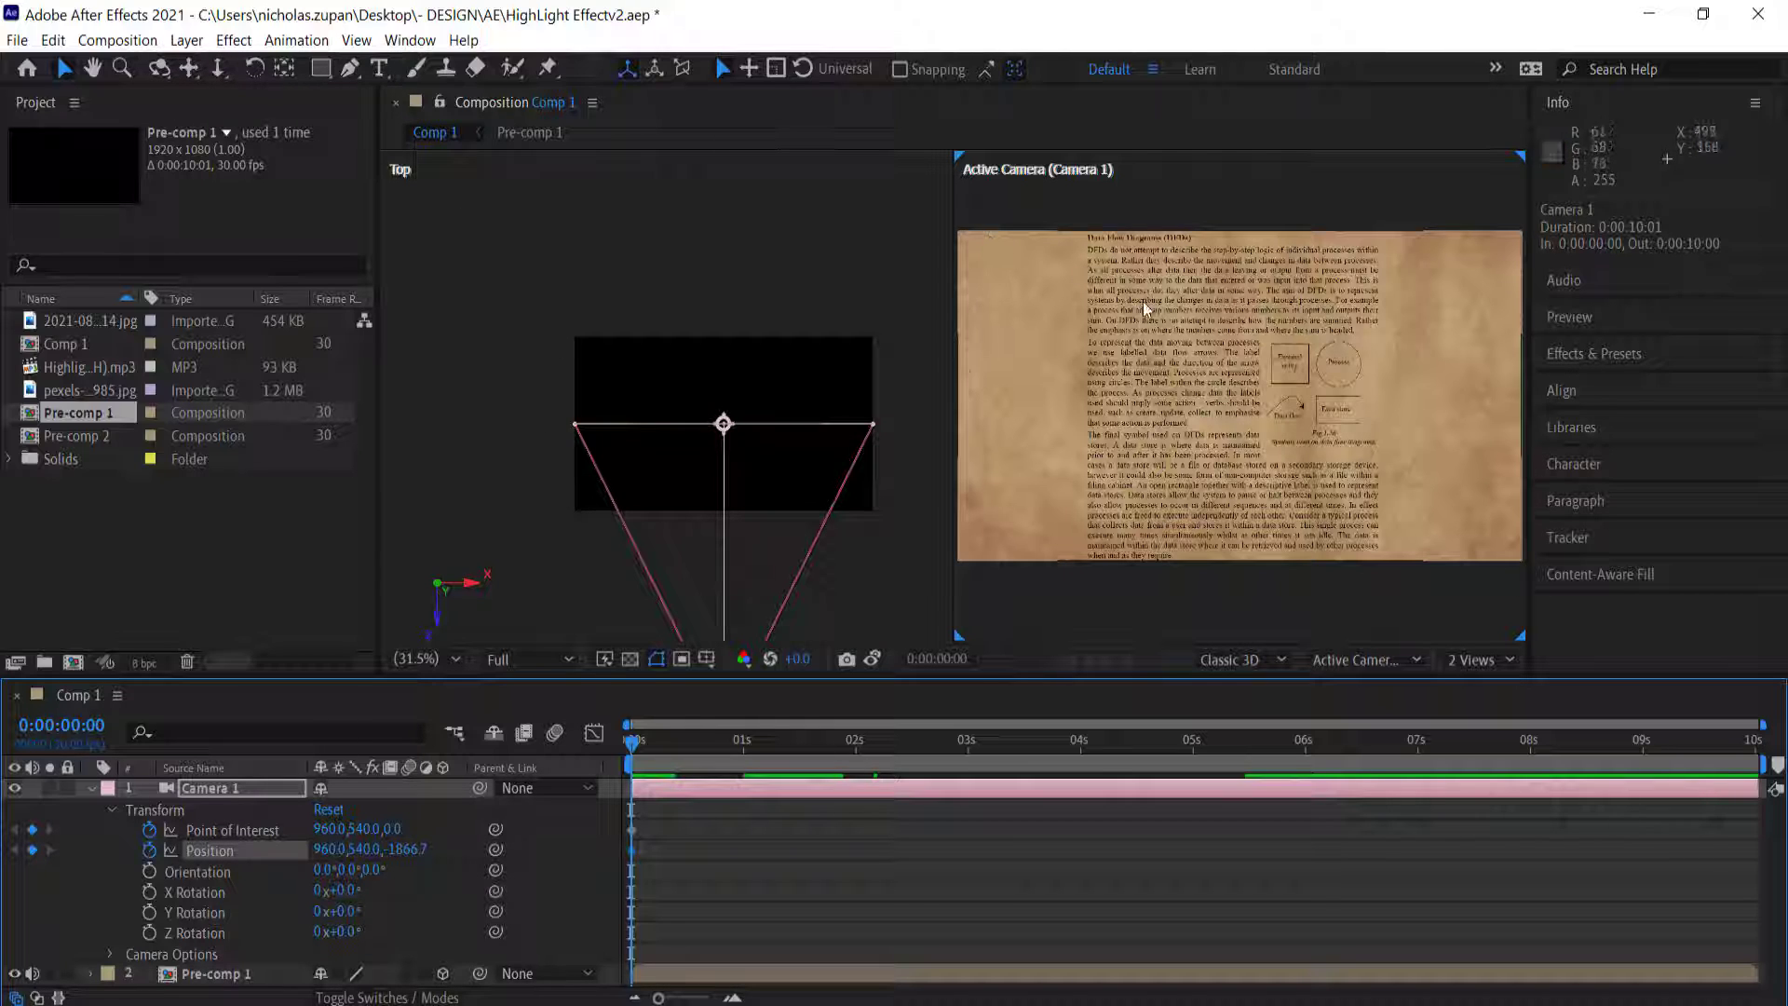
Orbit, pan and dolly Camera 1 at 0:00:00:00 to an angled, closer framing of the page, with Position about 676, 552, -1270.
key("c")
key("c")
left_click_drag(1223, 361, 905, 429)
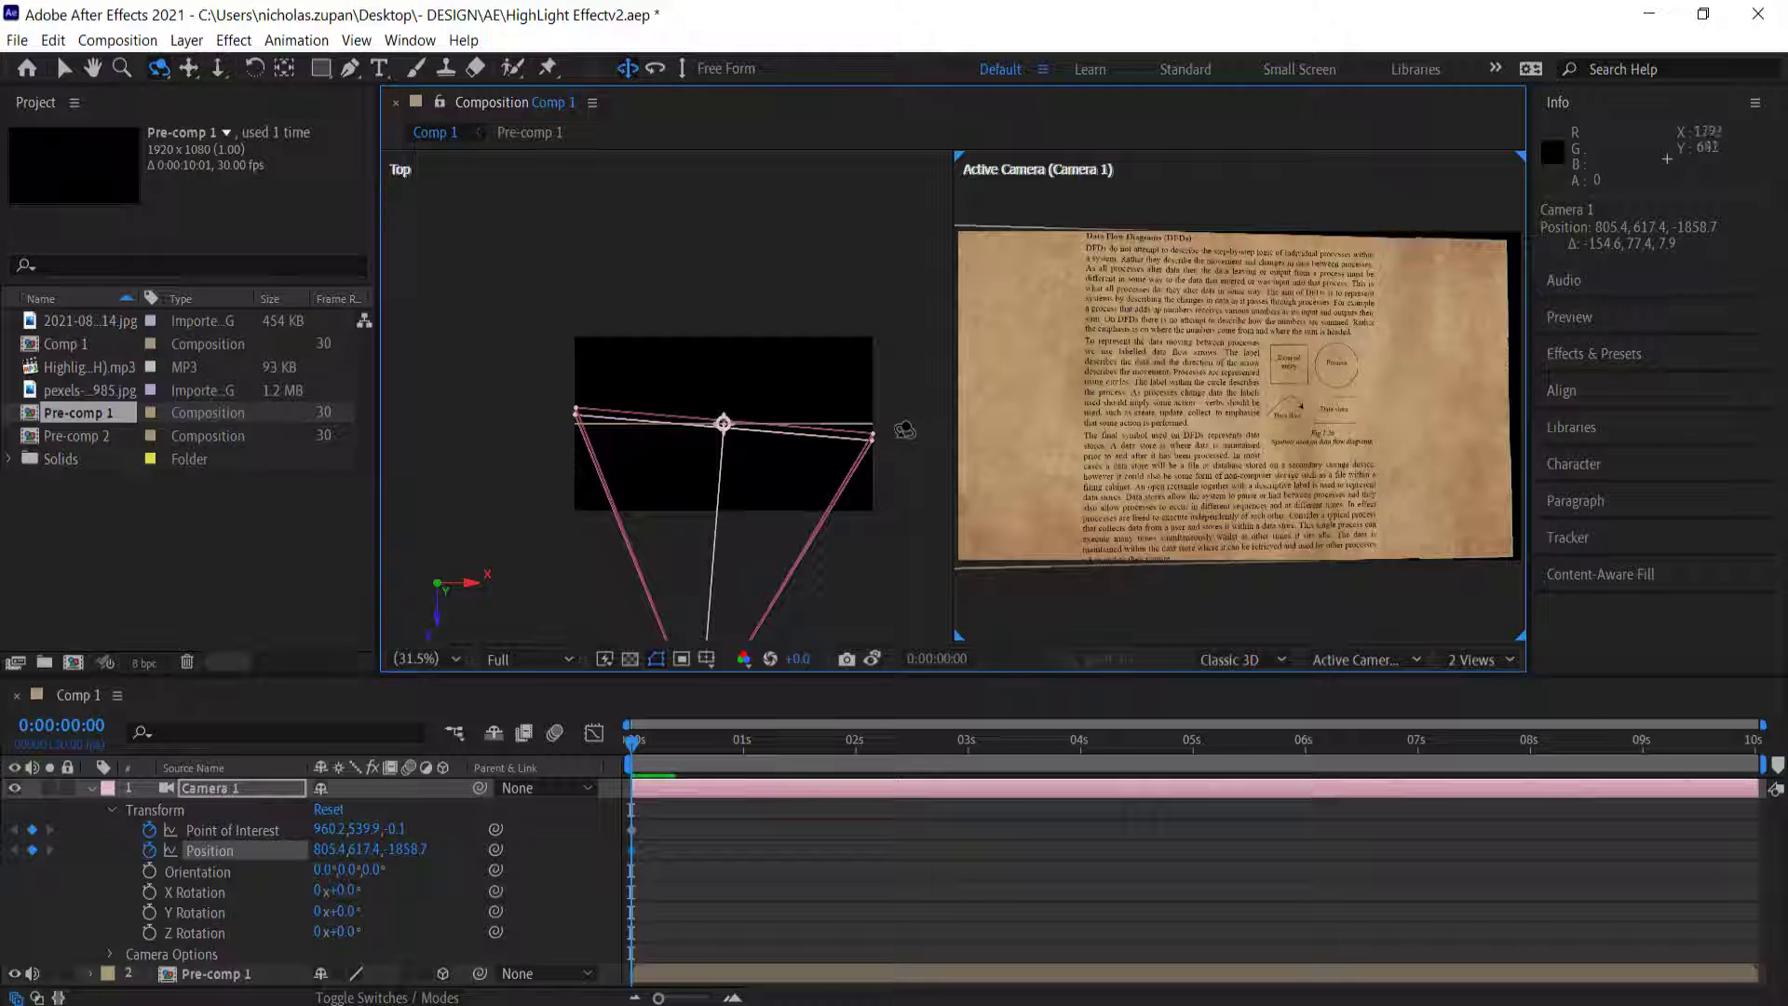
key("c")
mouse_move(1215, 368)
left_mouse_down()
mouse_move(1149, 351)
mouse_move(1226, 367)
mouse_move(1227, 338)
mouse_move(1201, 367)
mouse_move(1217, 345)
mouse_move(1225, 399)
mouse_move(1225, 382)
left_mouse_up()
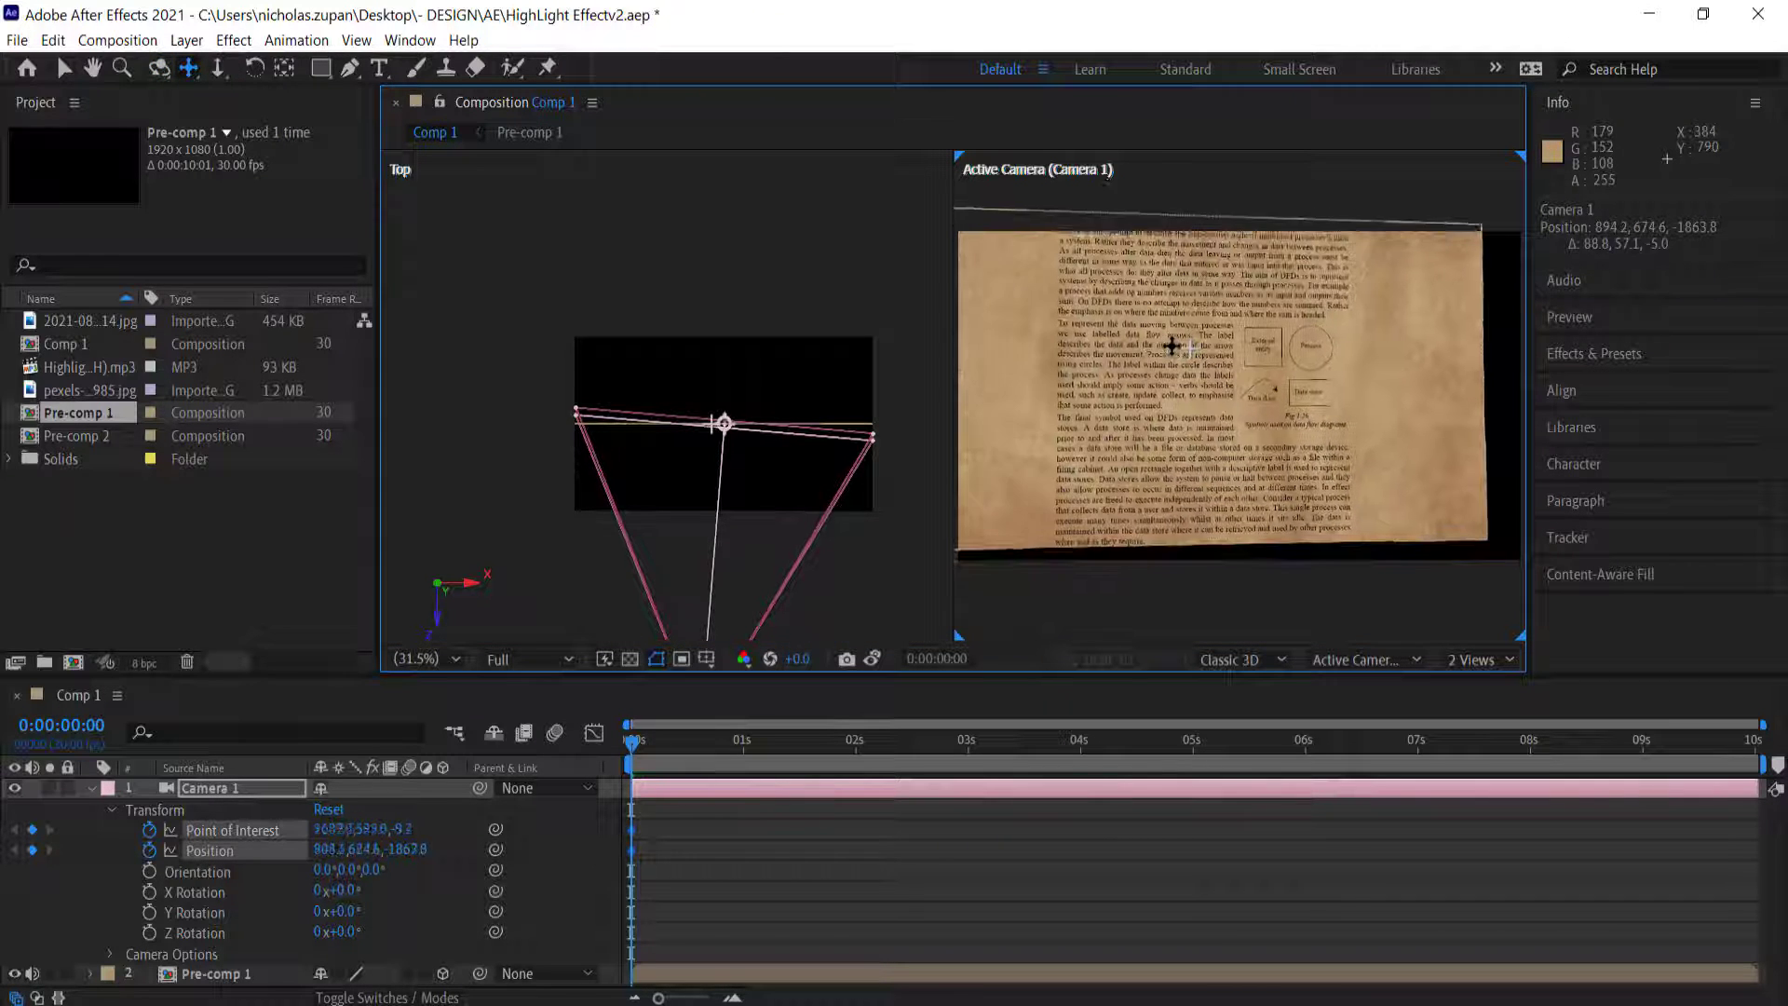
key("c")
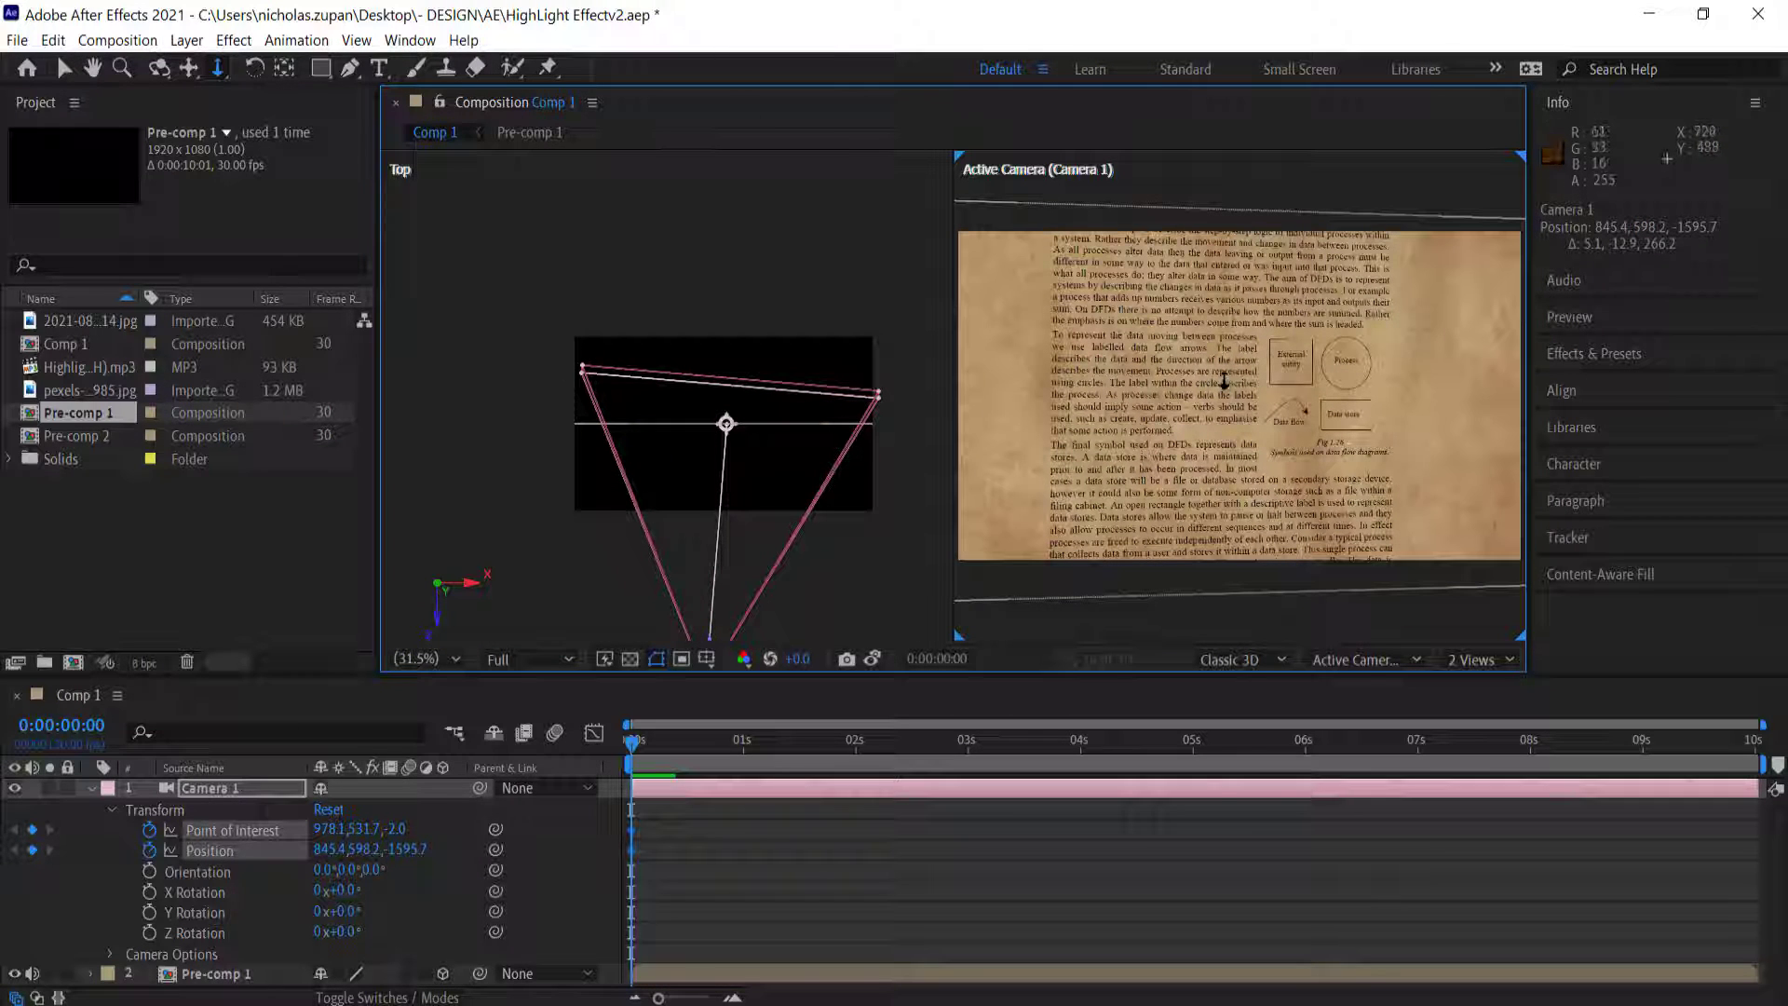
scroll(1239, 373, "up", 3)
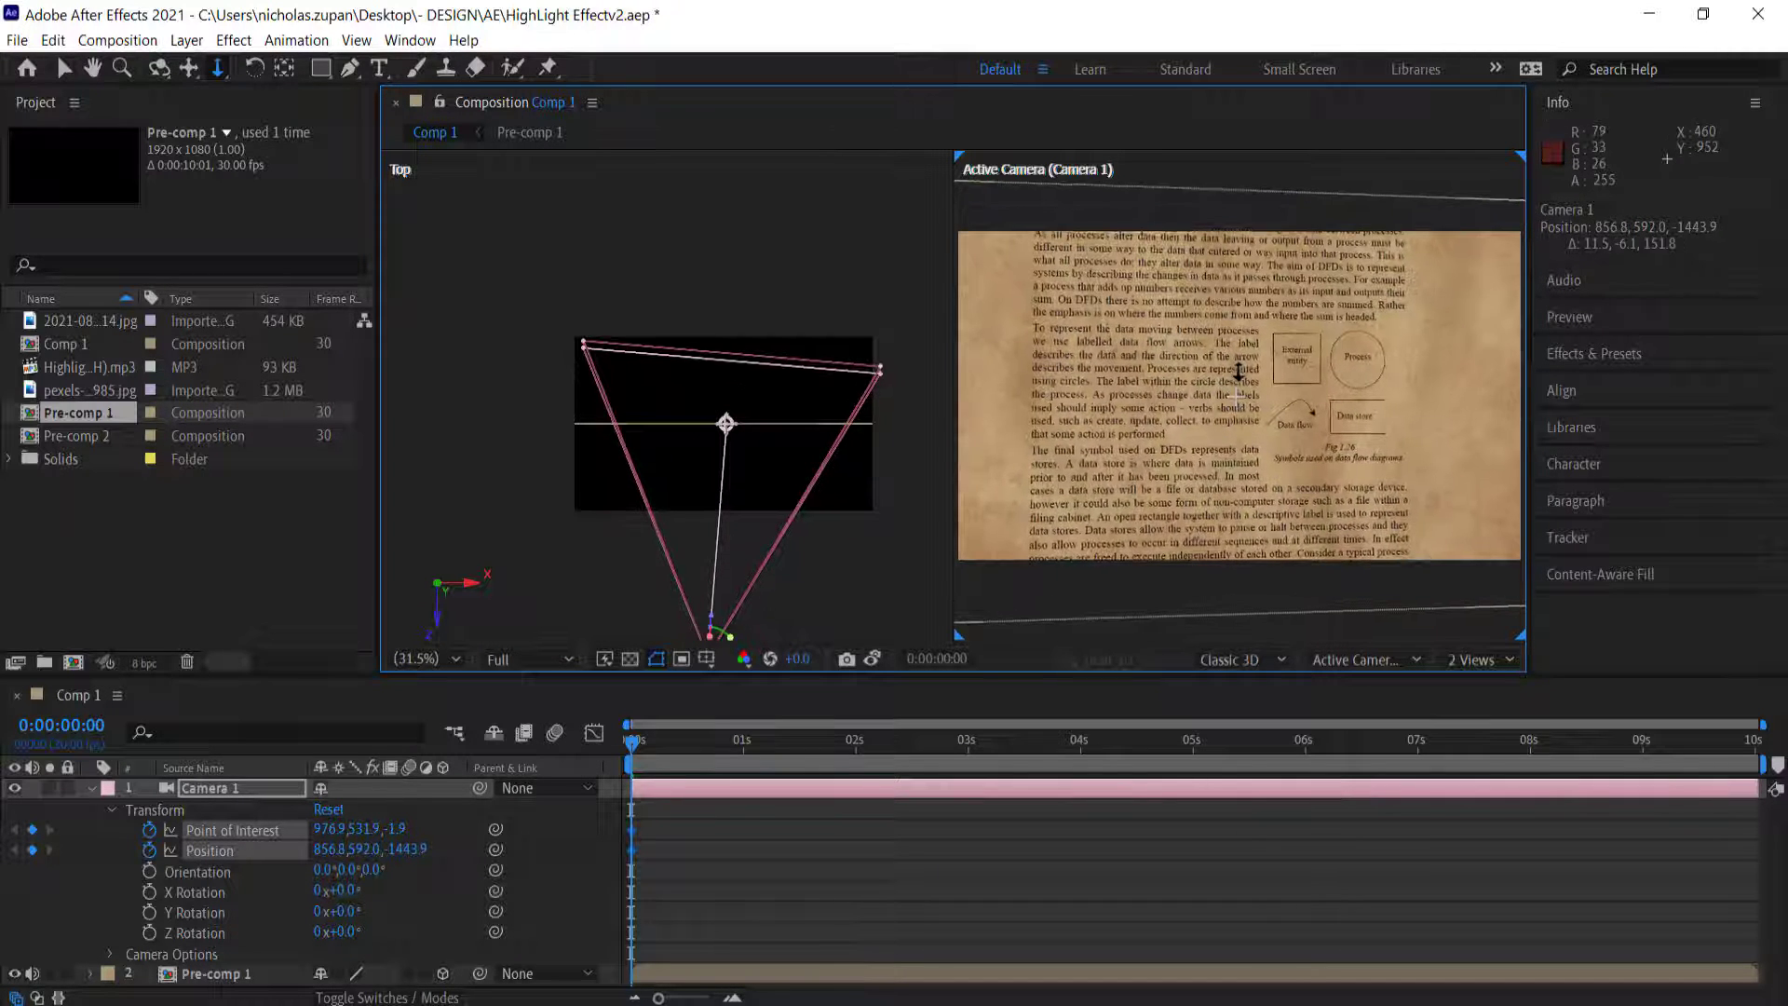
scroll(1145, 343, "up", 3)
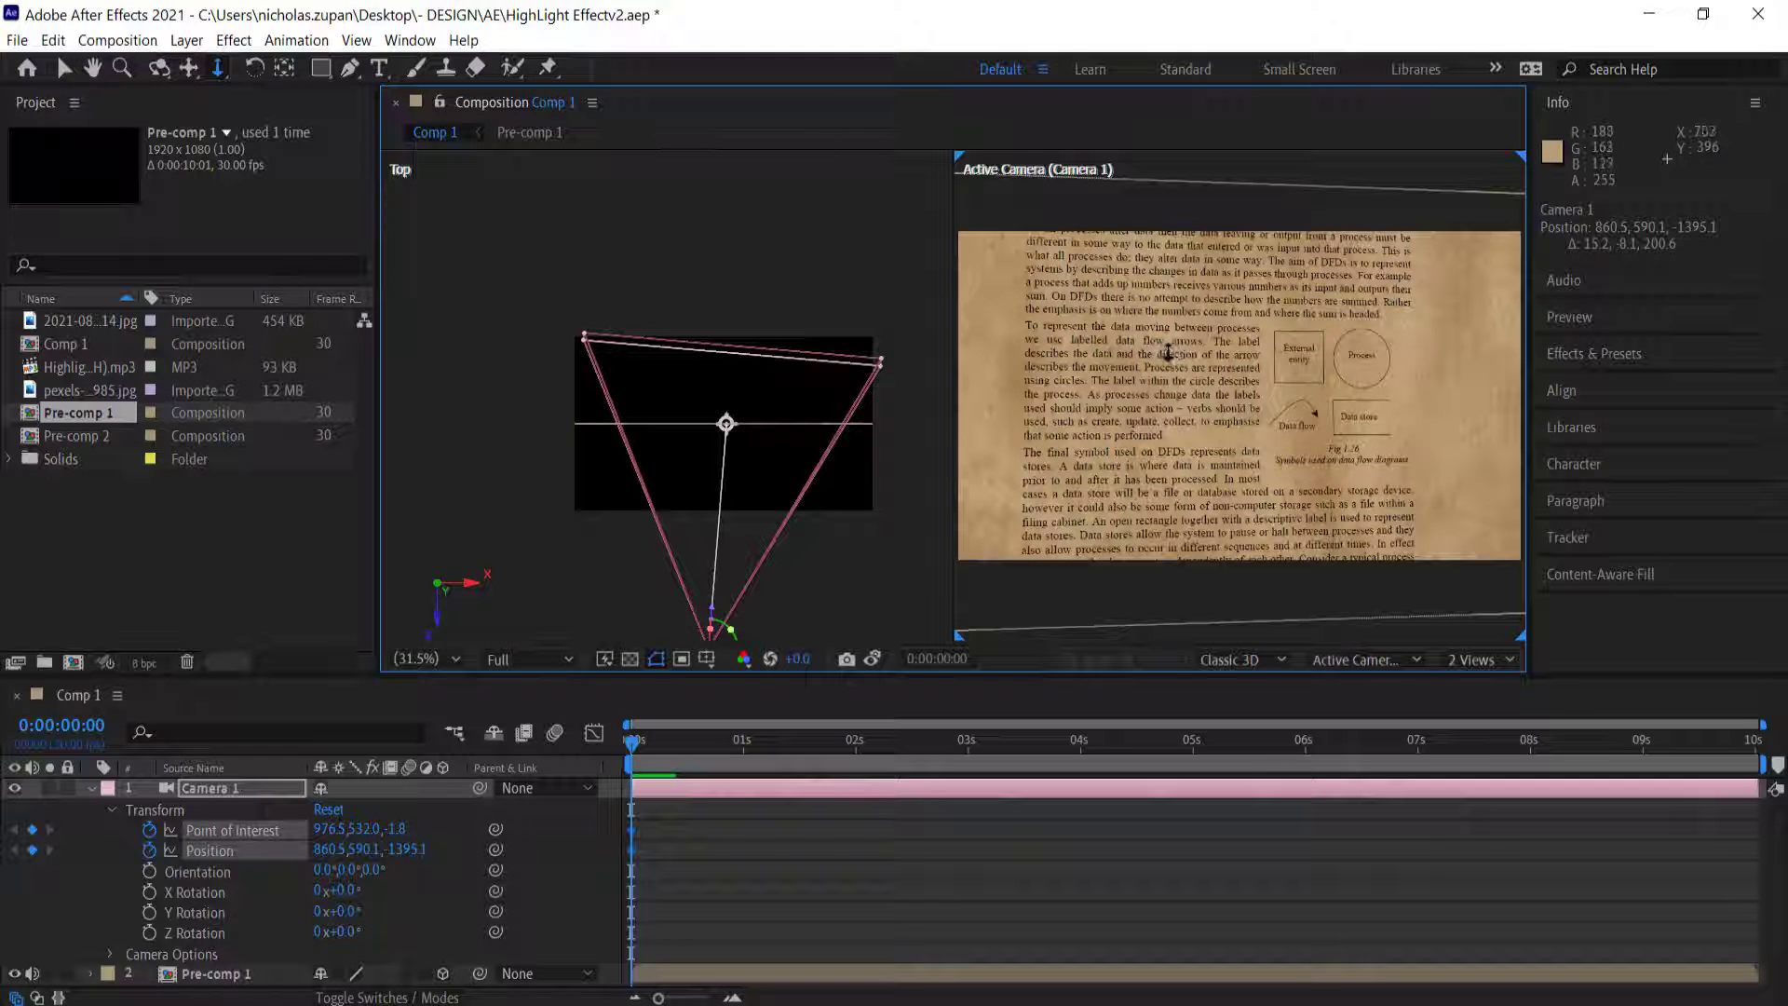
left_click_drag(1170, 358, 1173, 366)
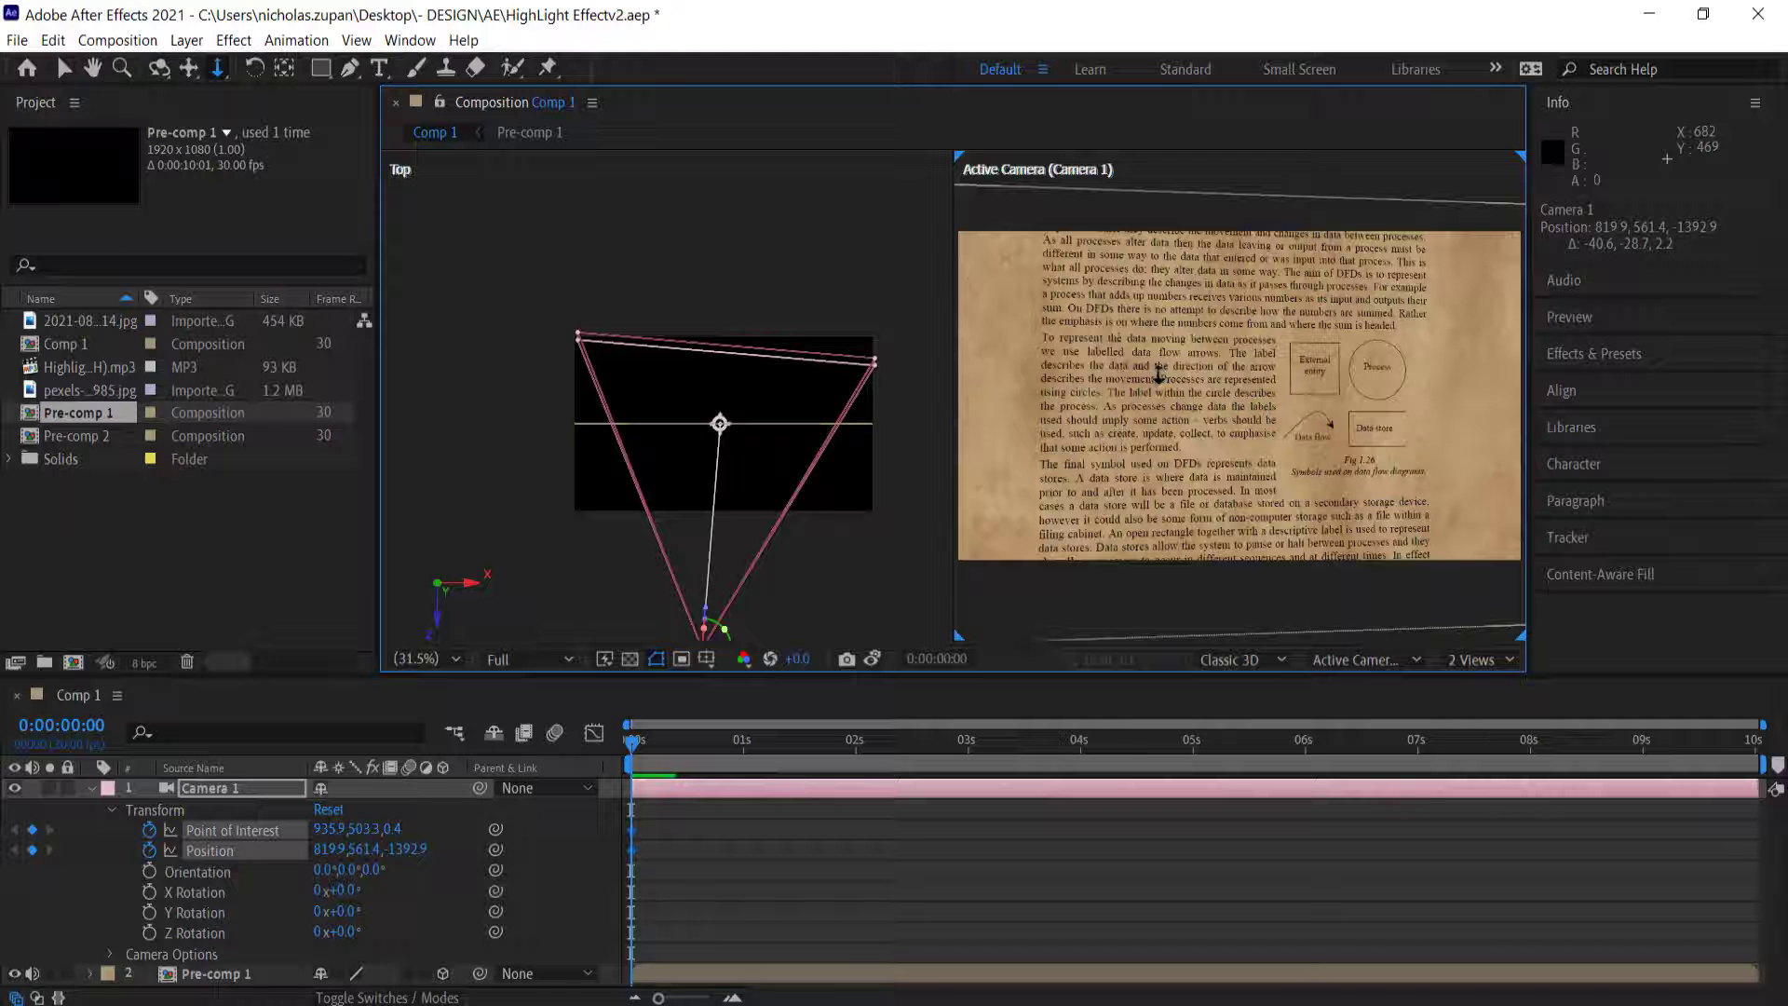
left_click_drag(1151, 371, 1155, 373)
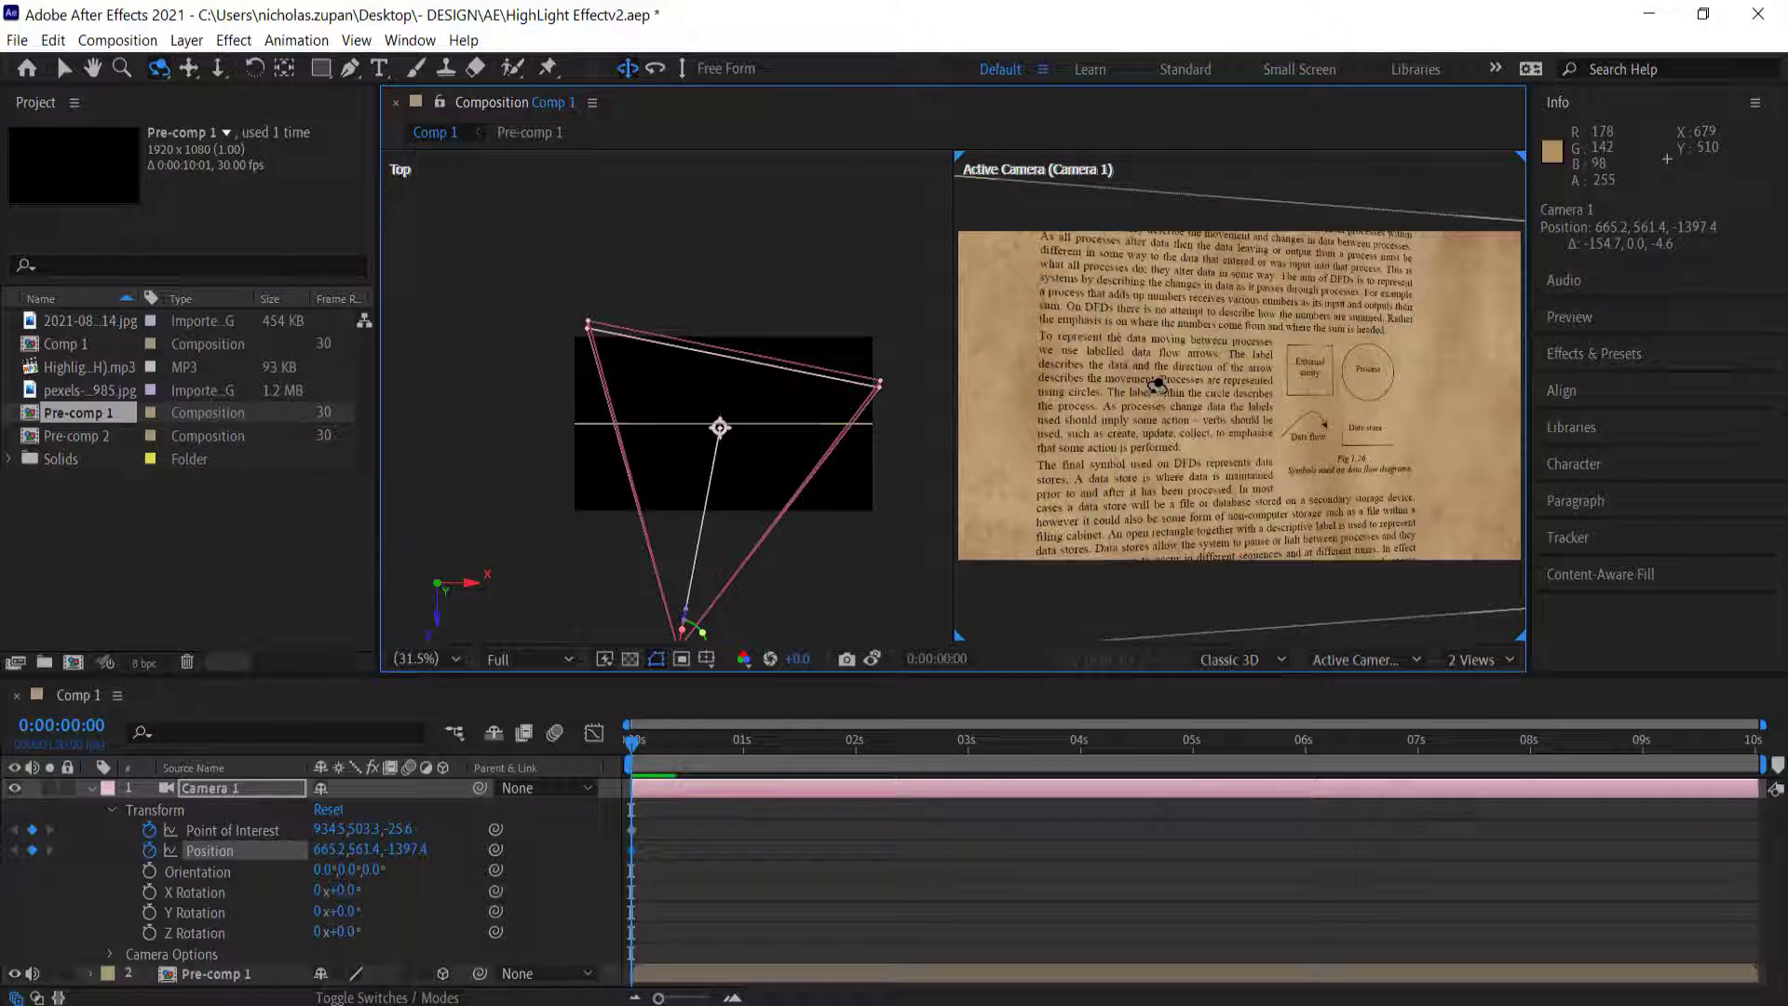
left_click_drag(1179, 376, 1179, 351)
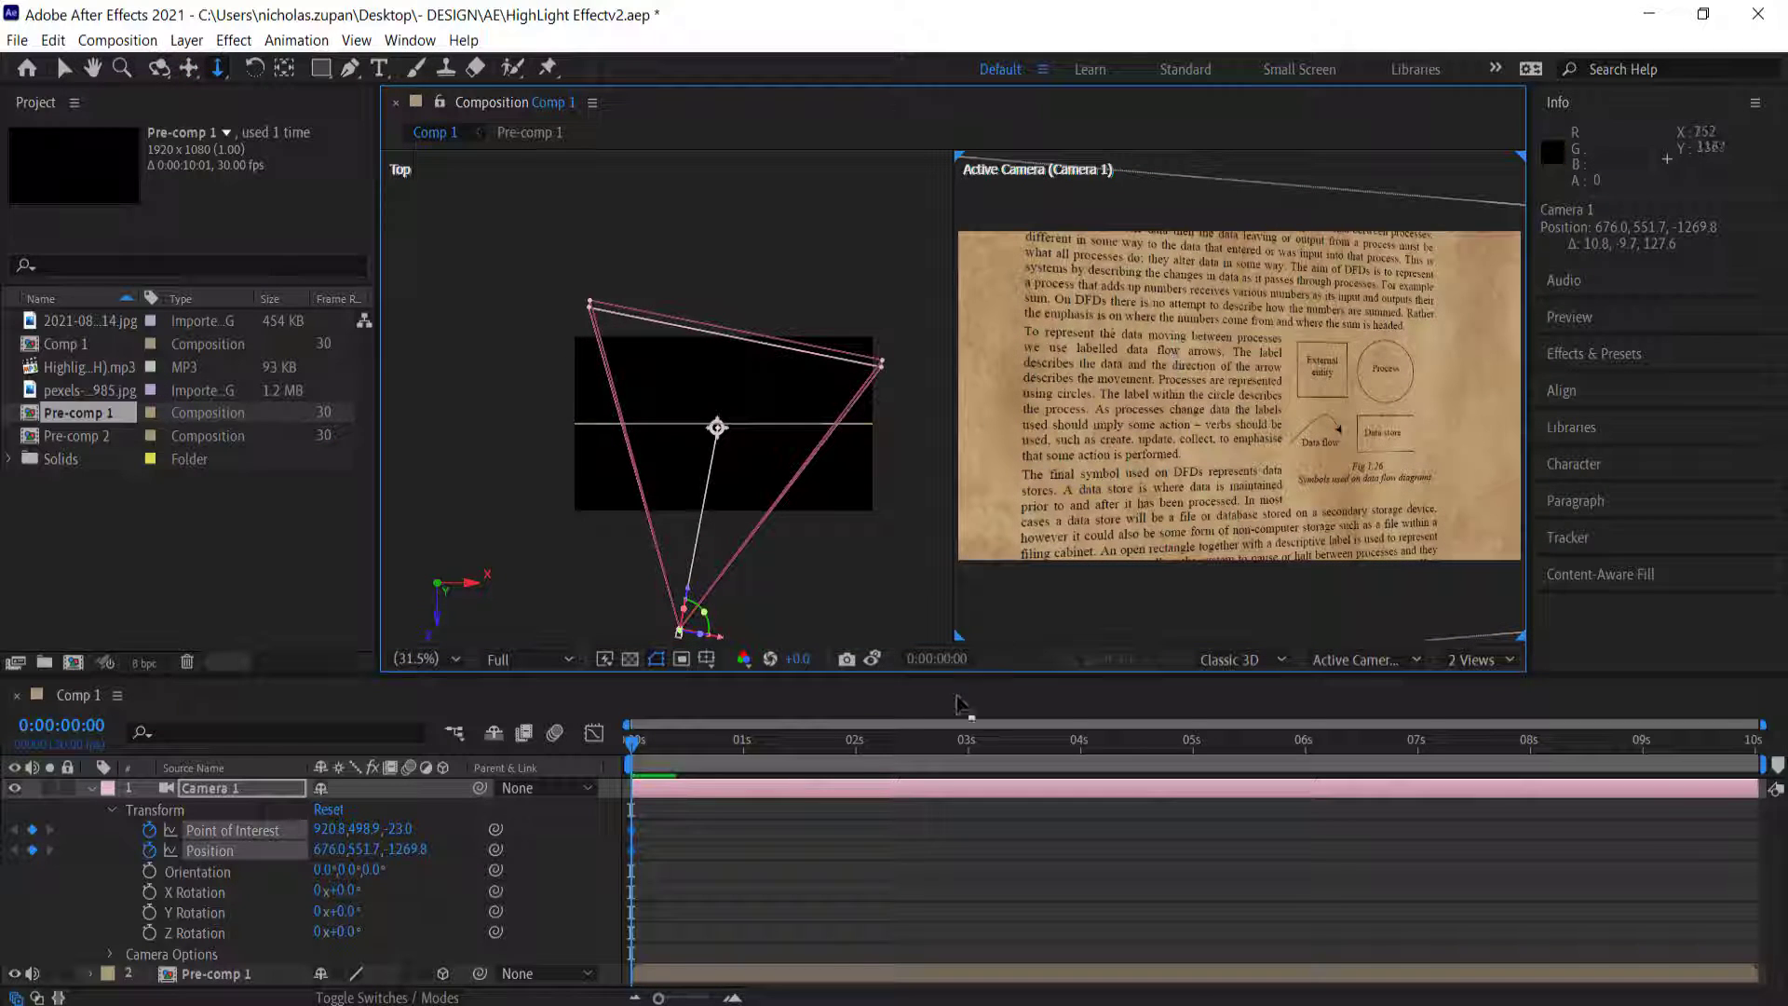
At 0:00:10:00, orbit, pan and dolly Camera 1 close to the highlighted lines from the opposite angle, with Position about 1058, 507, -927.
left_click_drag(641, 740, 1764, 748)
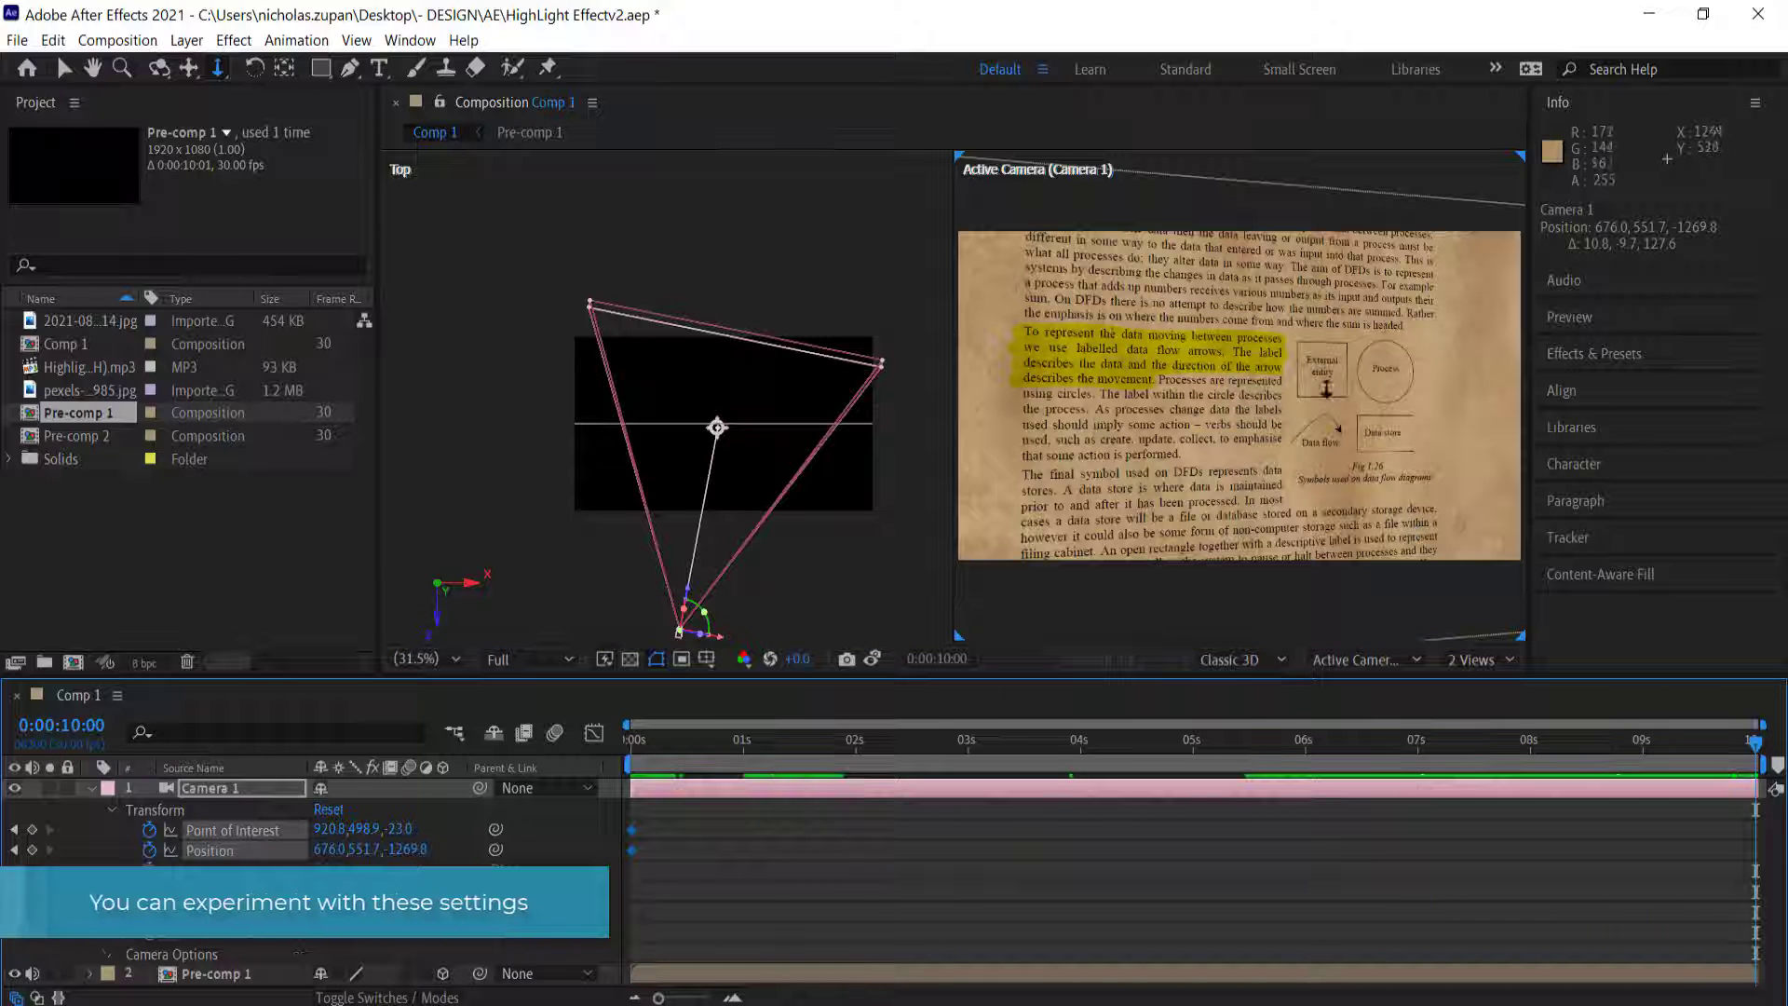
key("c")
mouse_move(1296, 337)
left_mouse_down()
mouse_move(1313, 352)
mouse_move(1292, 357)
left_mouse_up()
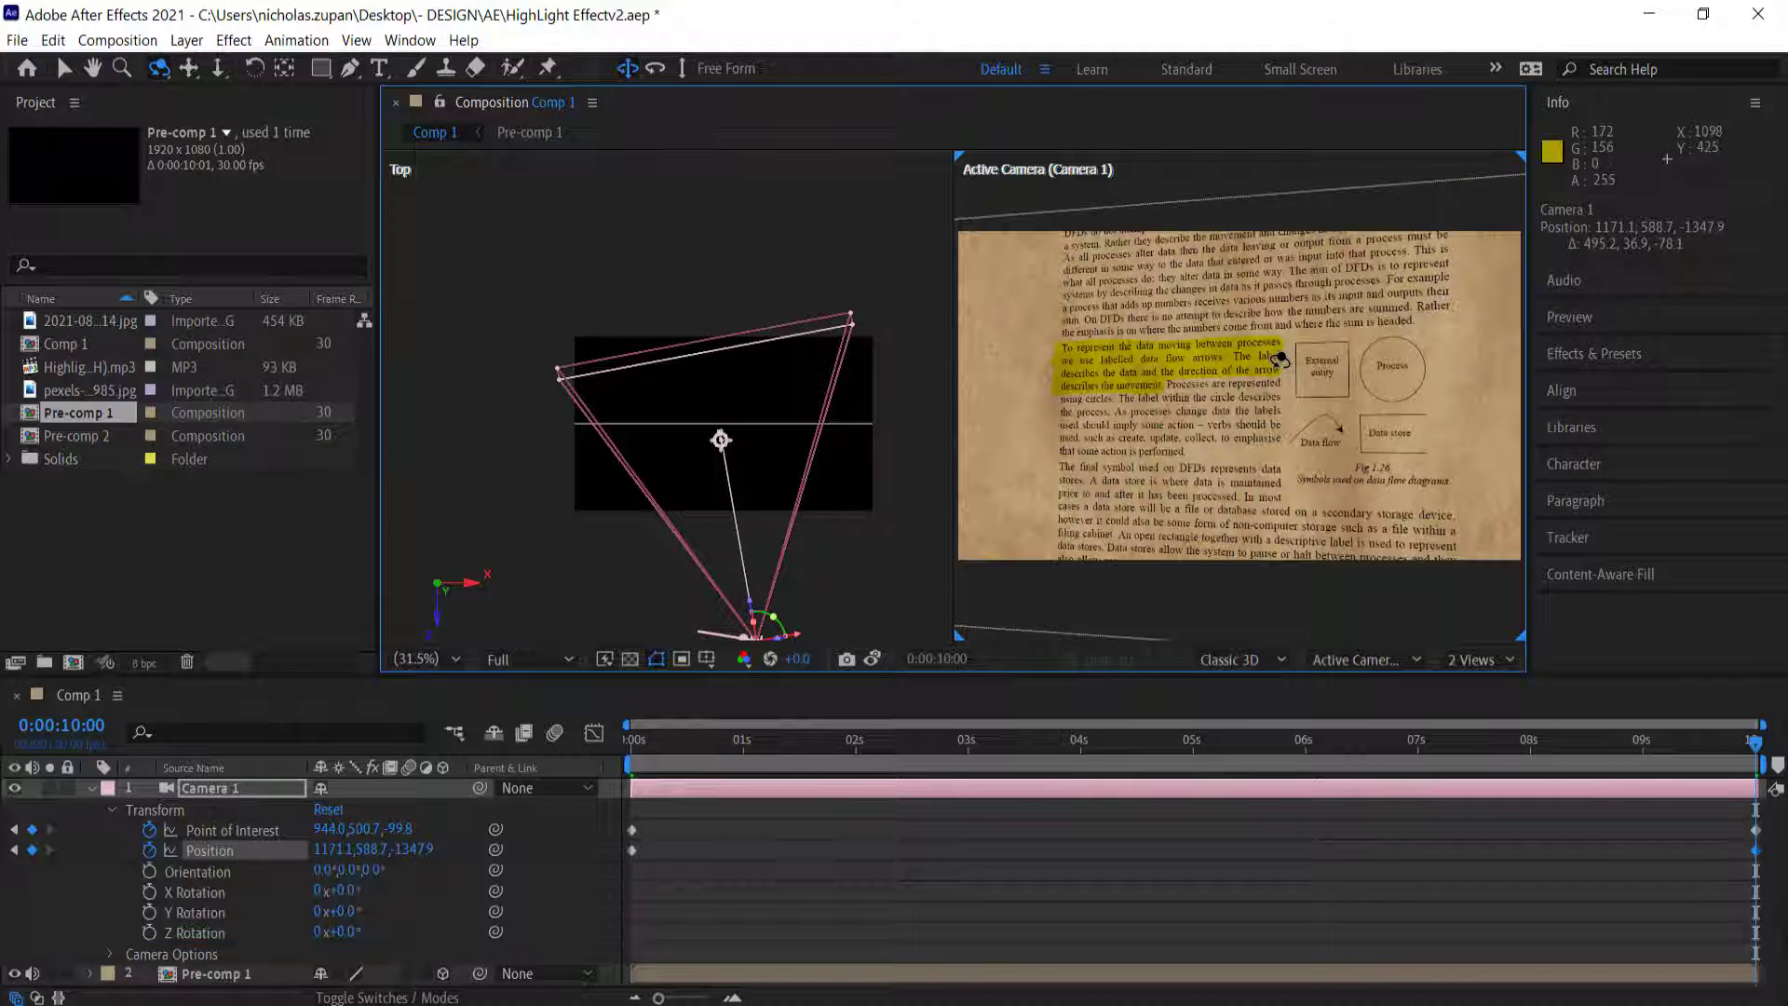
key("c")
left_click_drag(1272, 365, 1295, 336)
key("c")
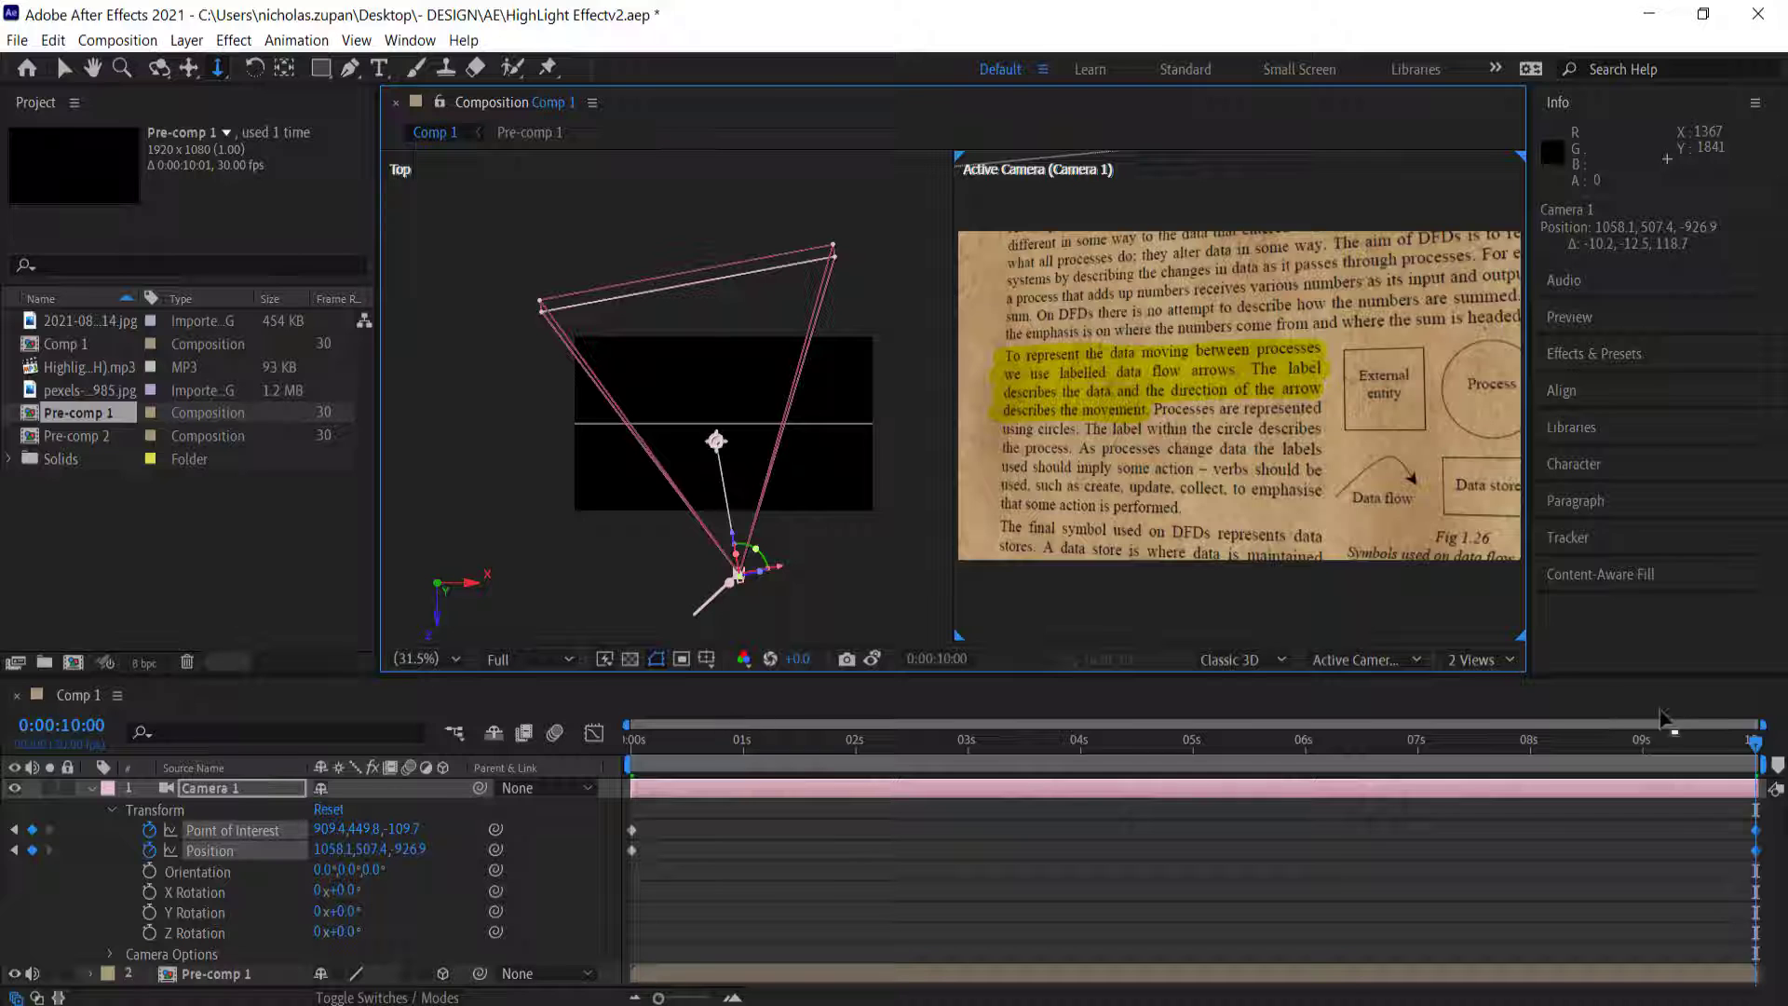
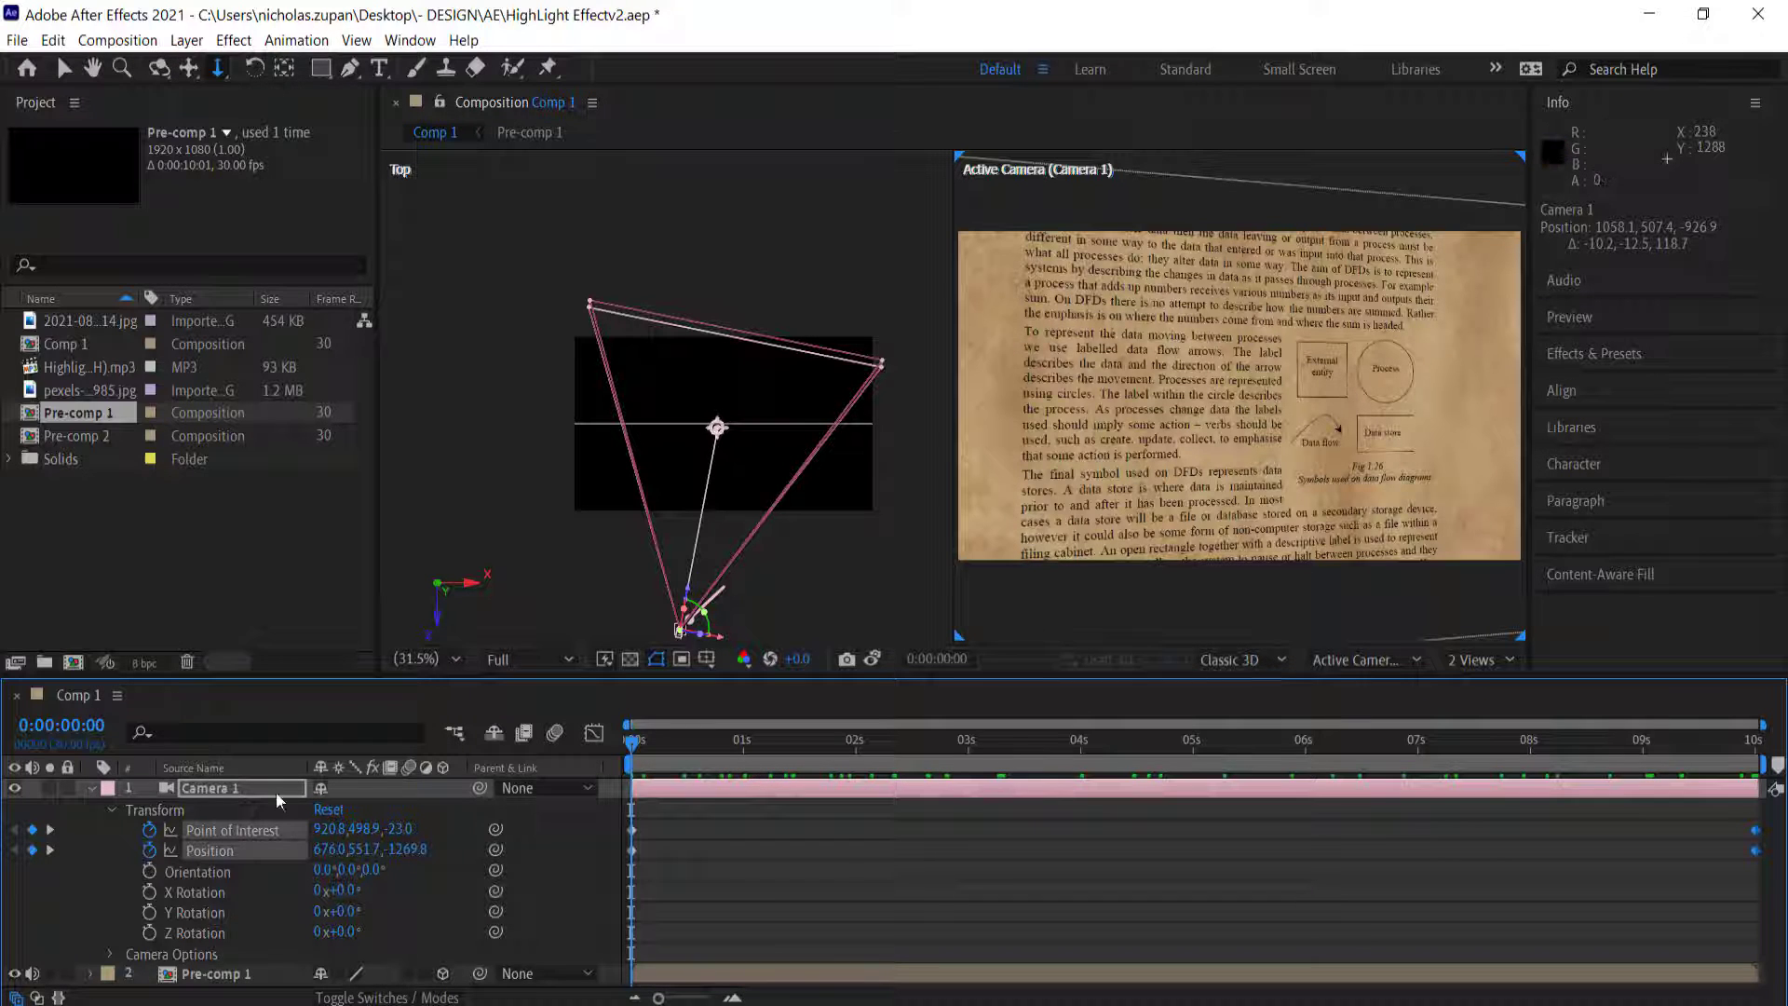
In Camera 1's camera options, with Depth of Field on, set Aperture to about 315 pixels and Focus Distance to about 1308 pixels.
left_click(113, 811)
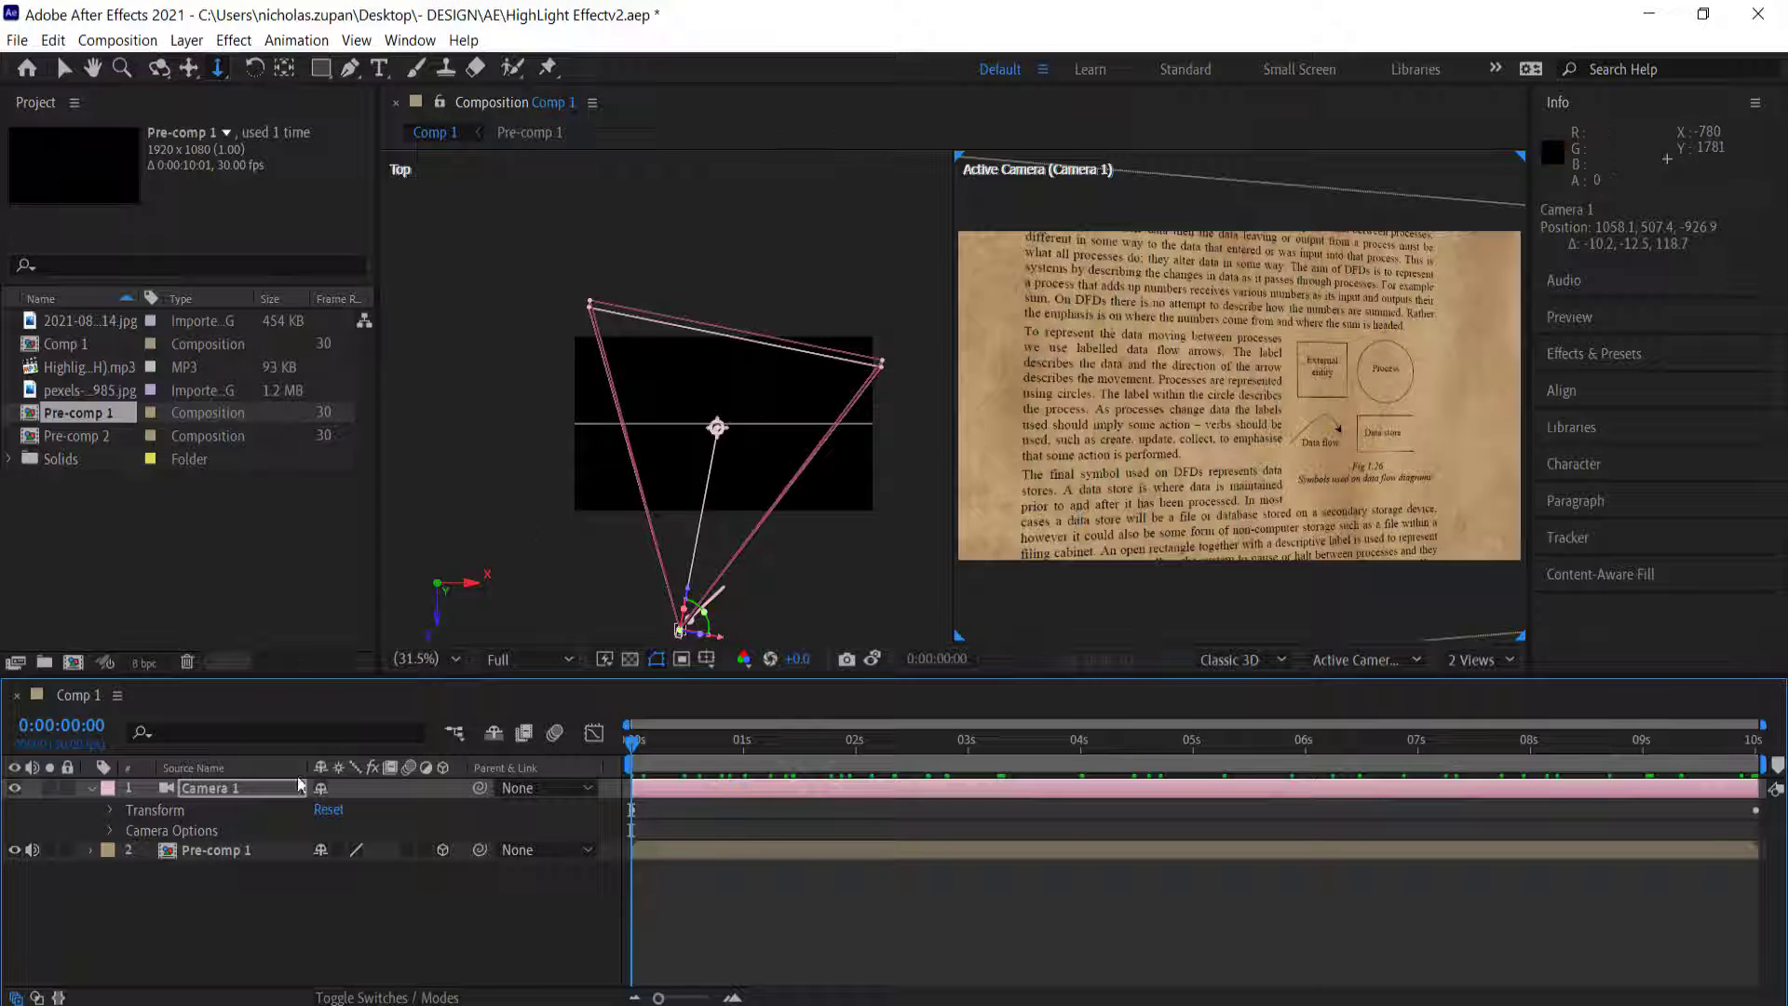
left_click(109, 831)
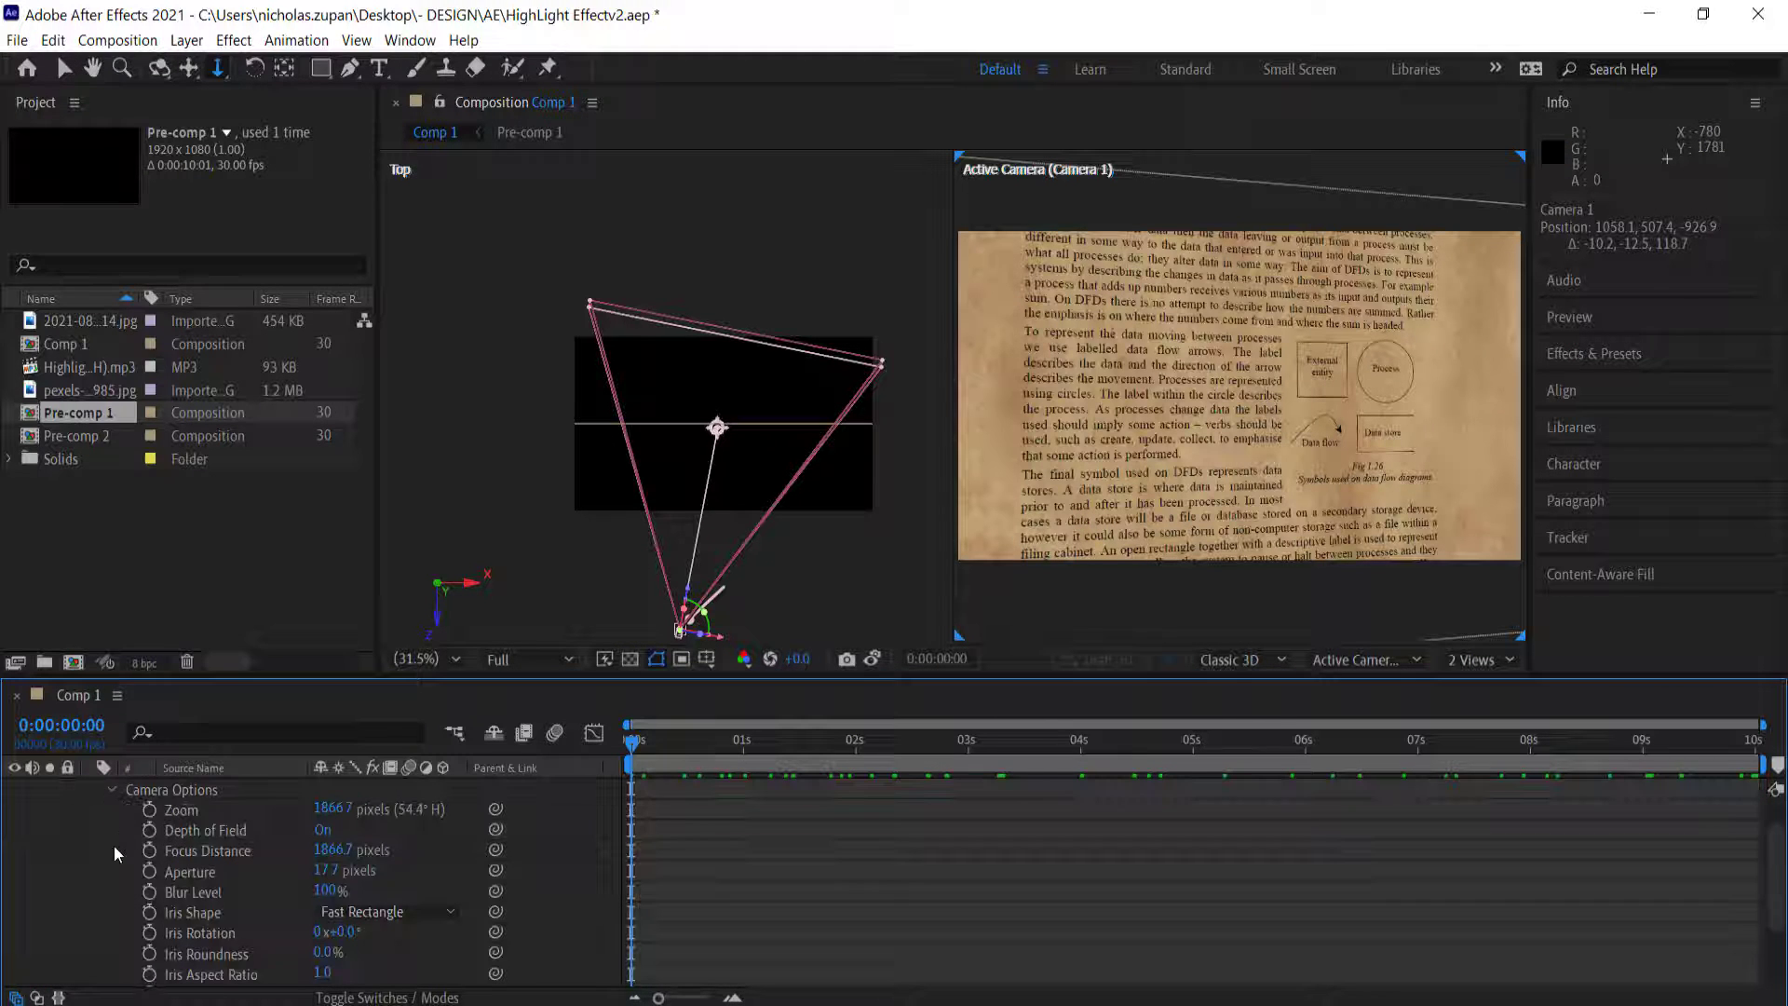
left_click(323, 830)
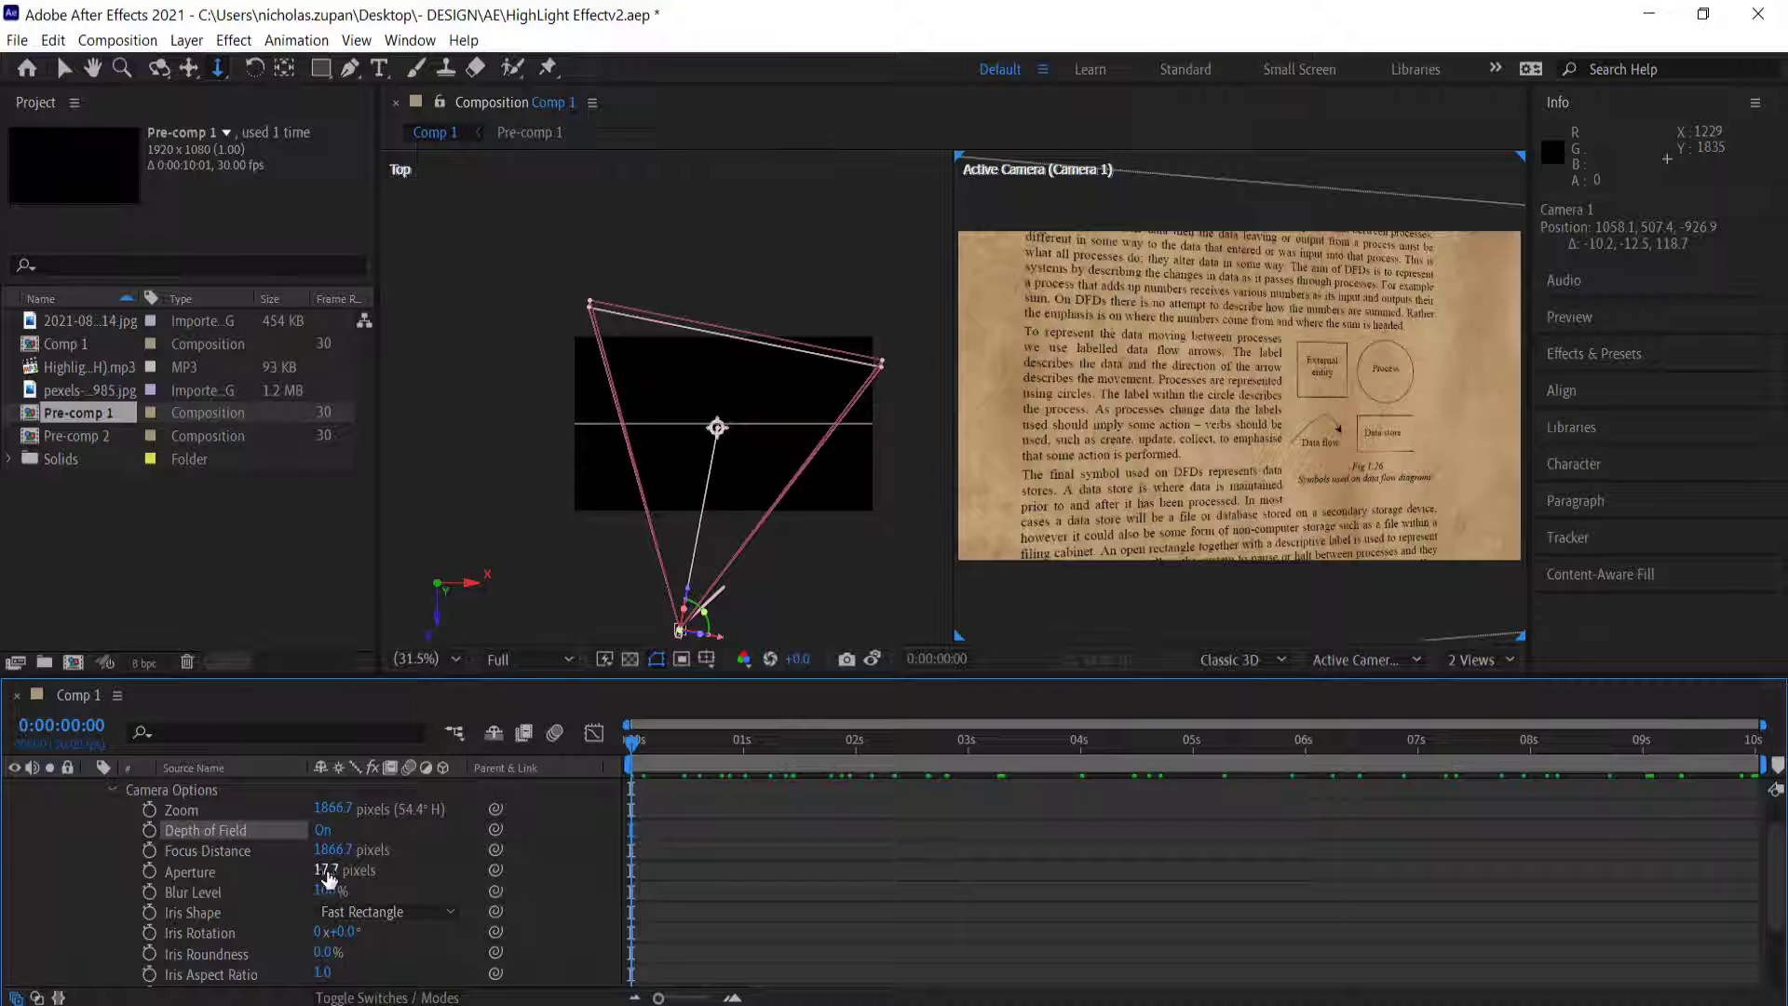
left_click_drag(324, 871, 454, 868)
left_click_drag(588, 868, 705, 866)
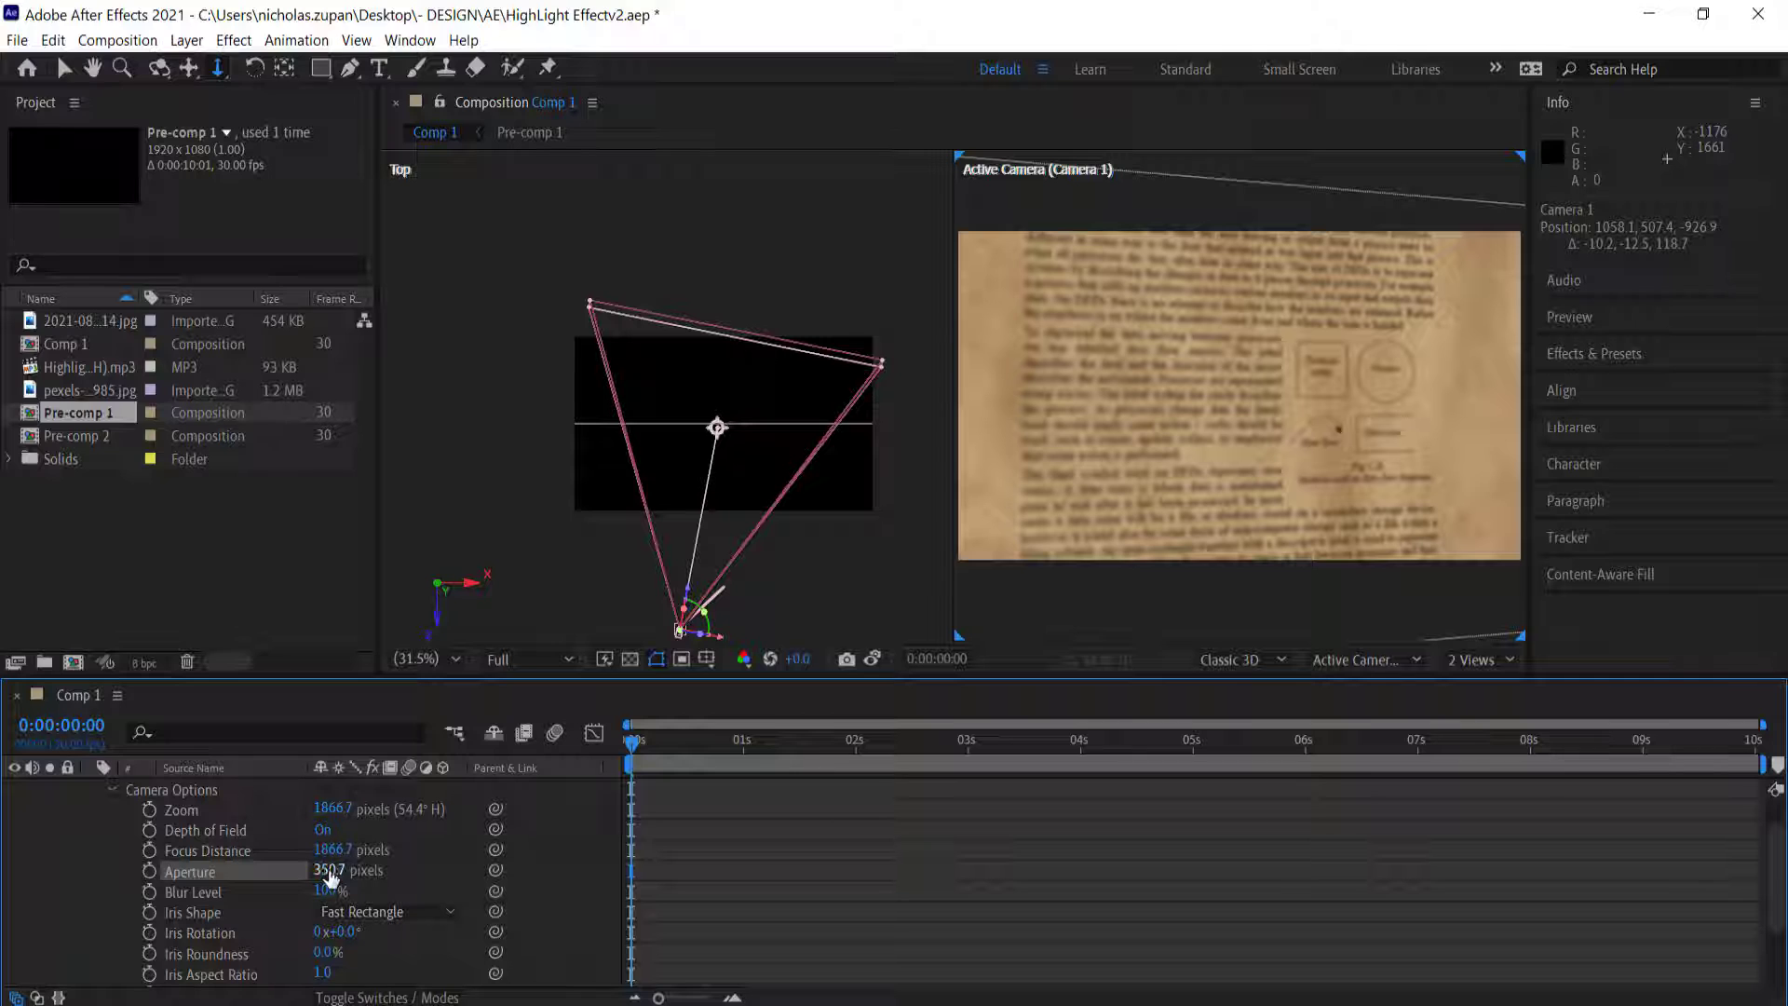
left_click_drag(330, 870, 204, 847)
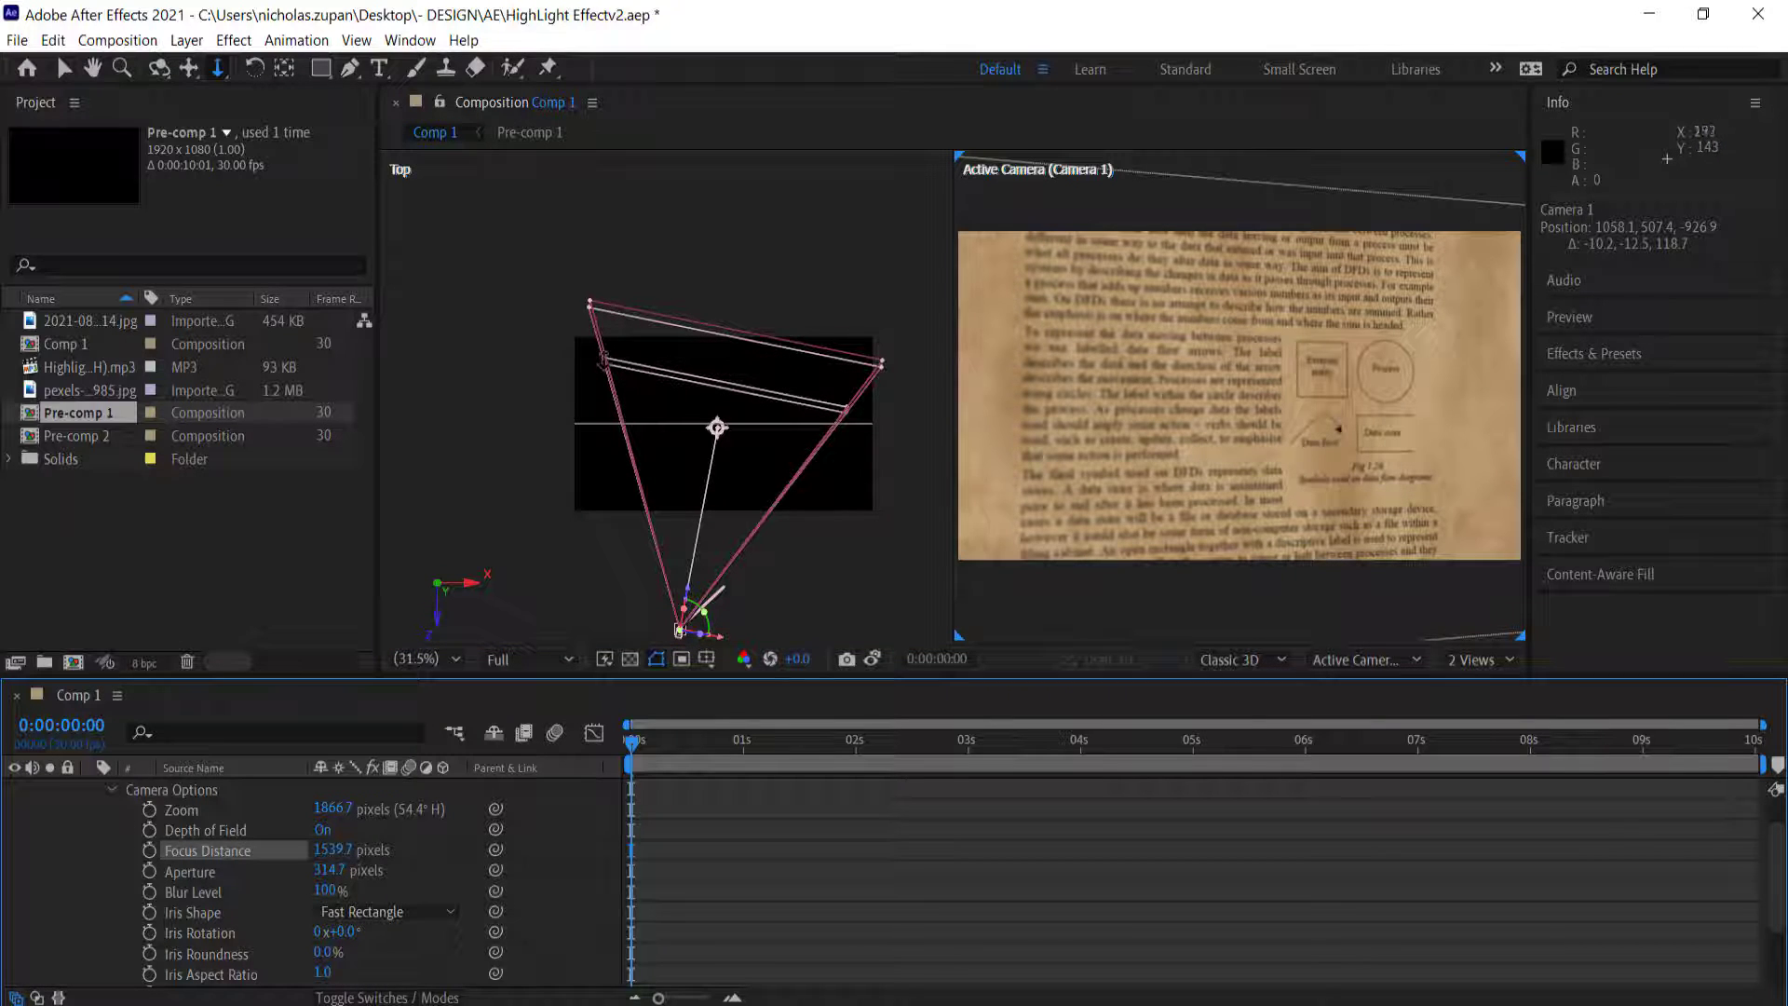
left_click_drag(338, 850, 409, 819)
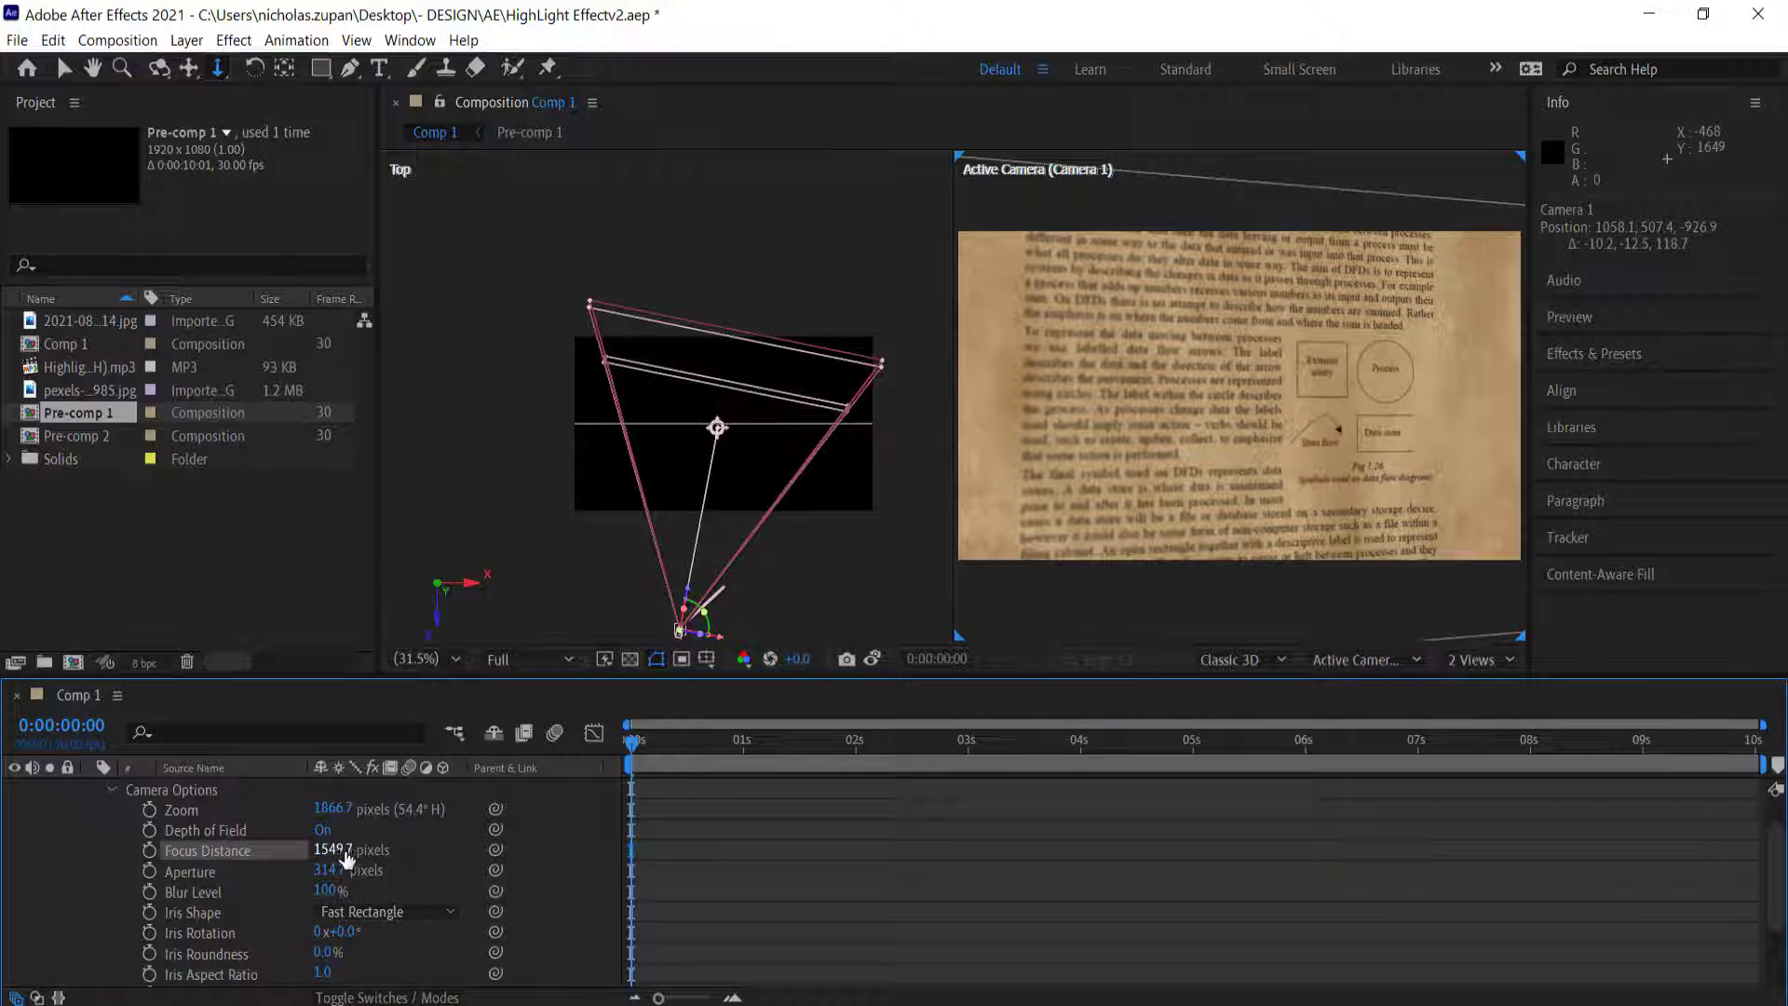
left_click_drag(341, 877, 957, 636)
left_click_drag(333, 849, 334, 932)
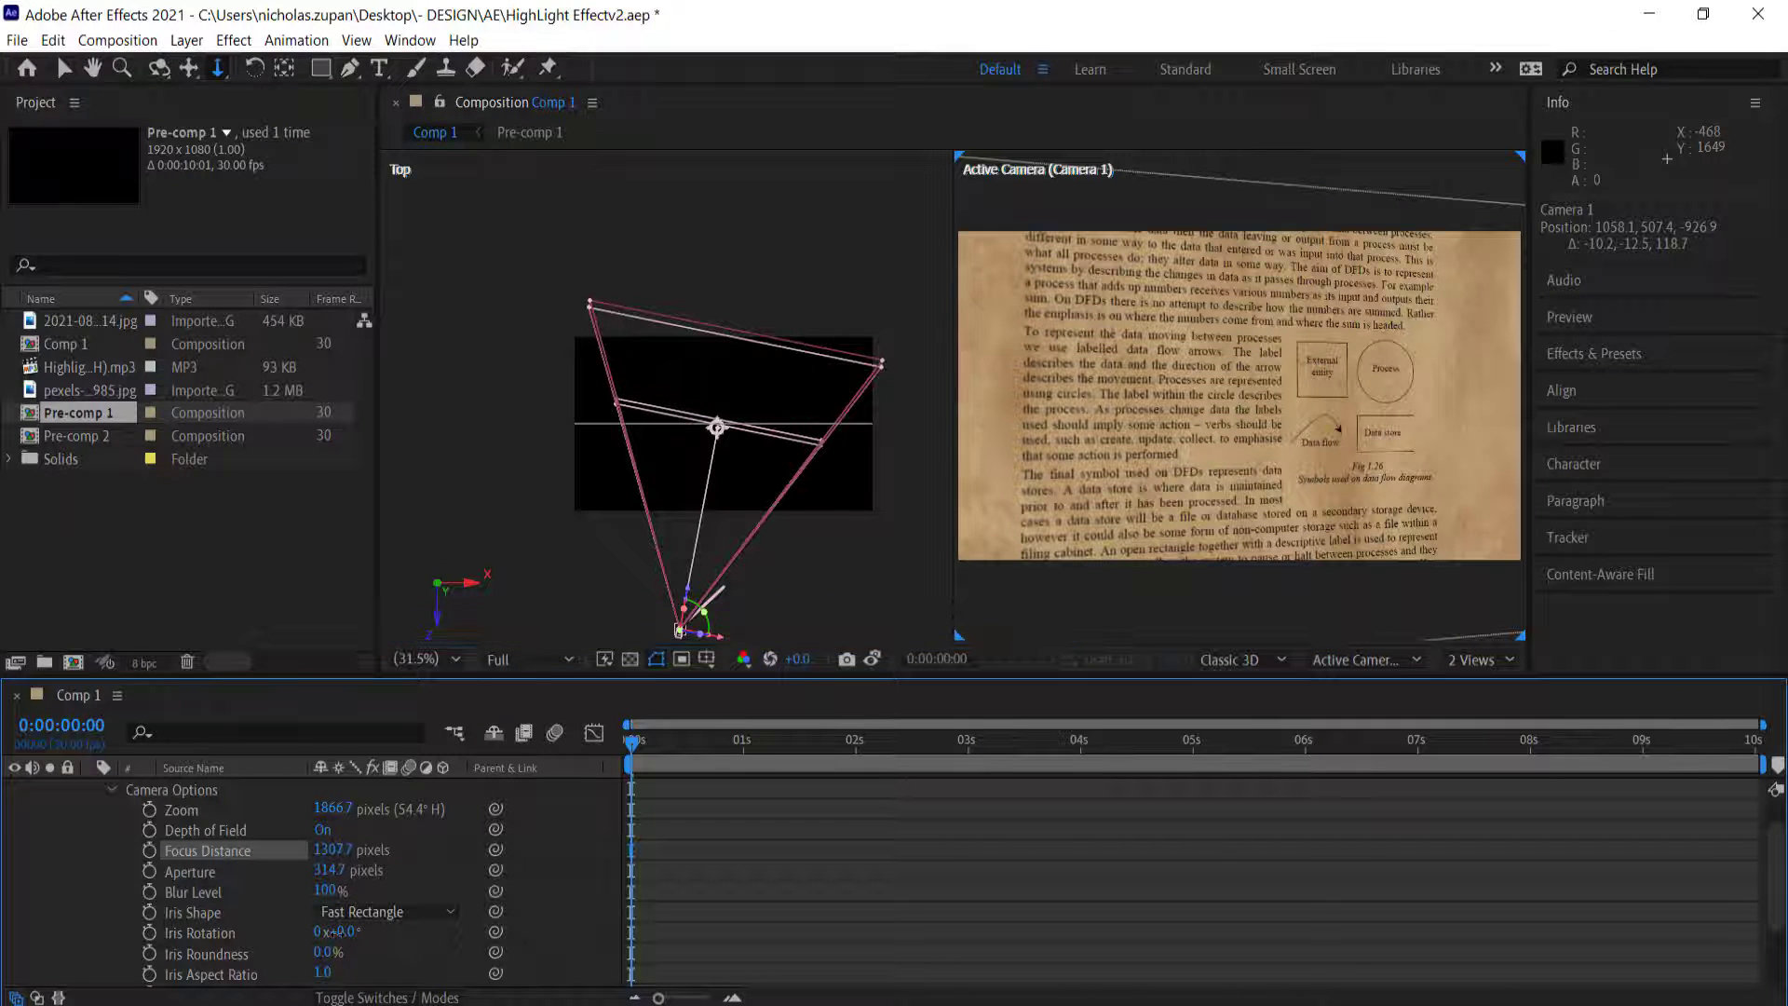
Try a much stronger Aperture of about 1902 pixels on Camera 1, comparing the page with Depth of Field off and on.
left_click_drag(328, 870, 217, 863)
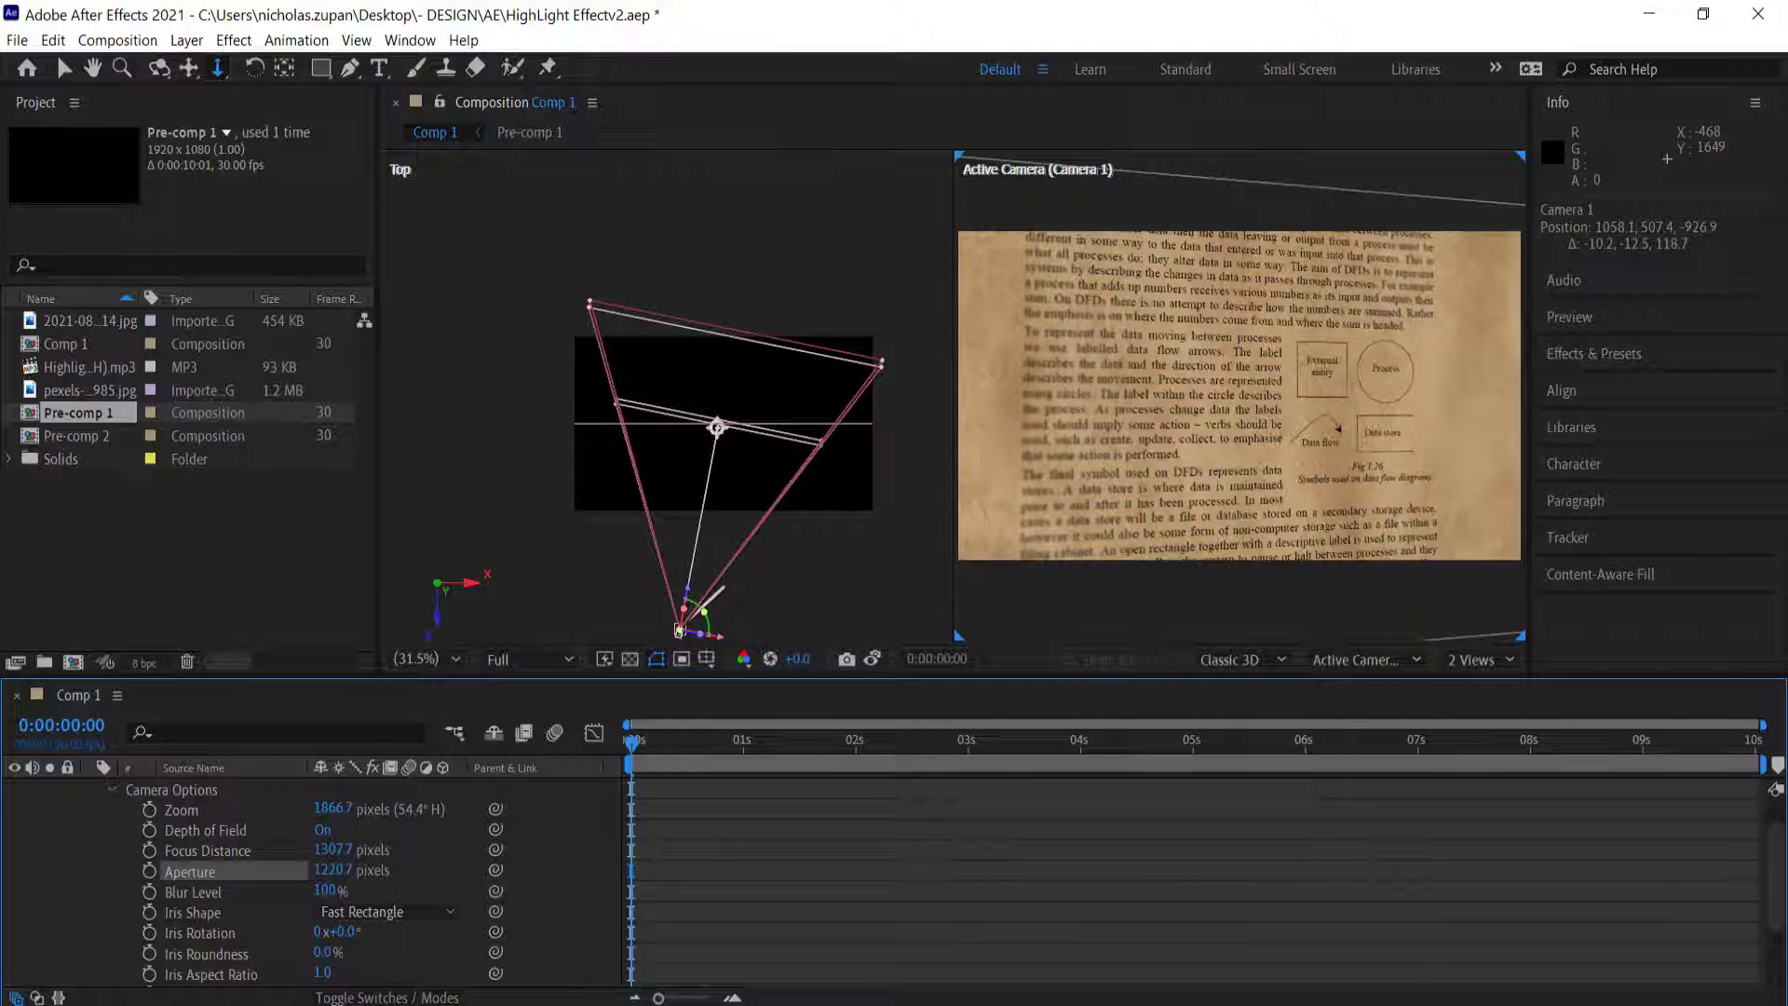
left_click_drag(333, 870, 817, 875)
left_click(320, 831)
left_click(321, 829)
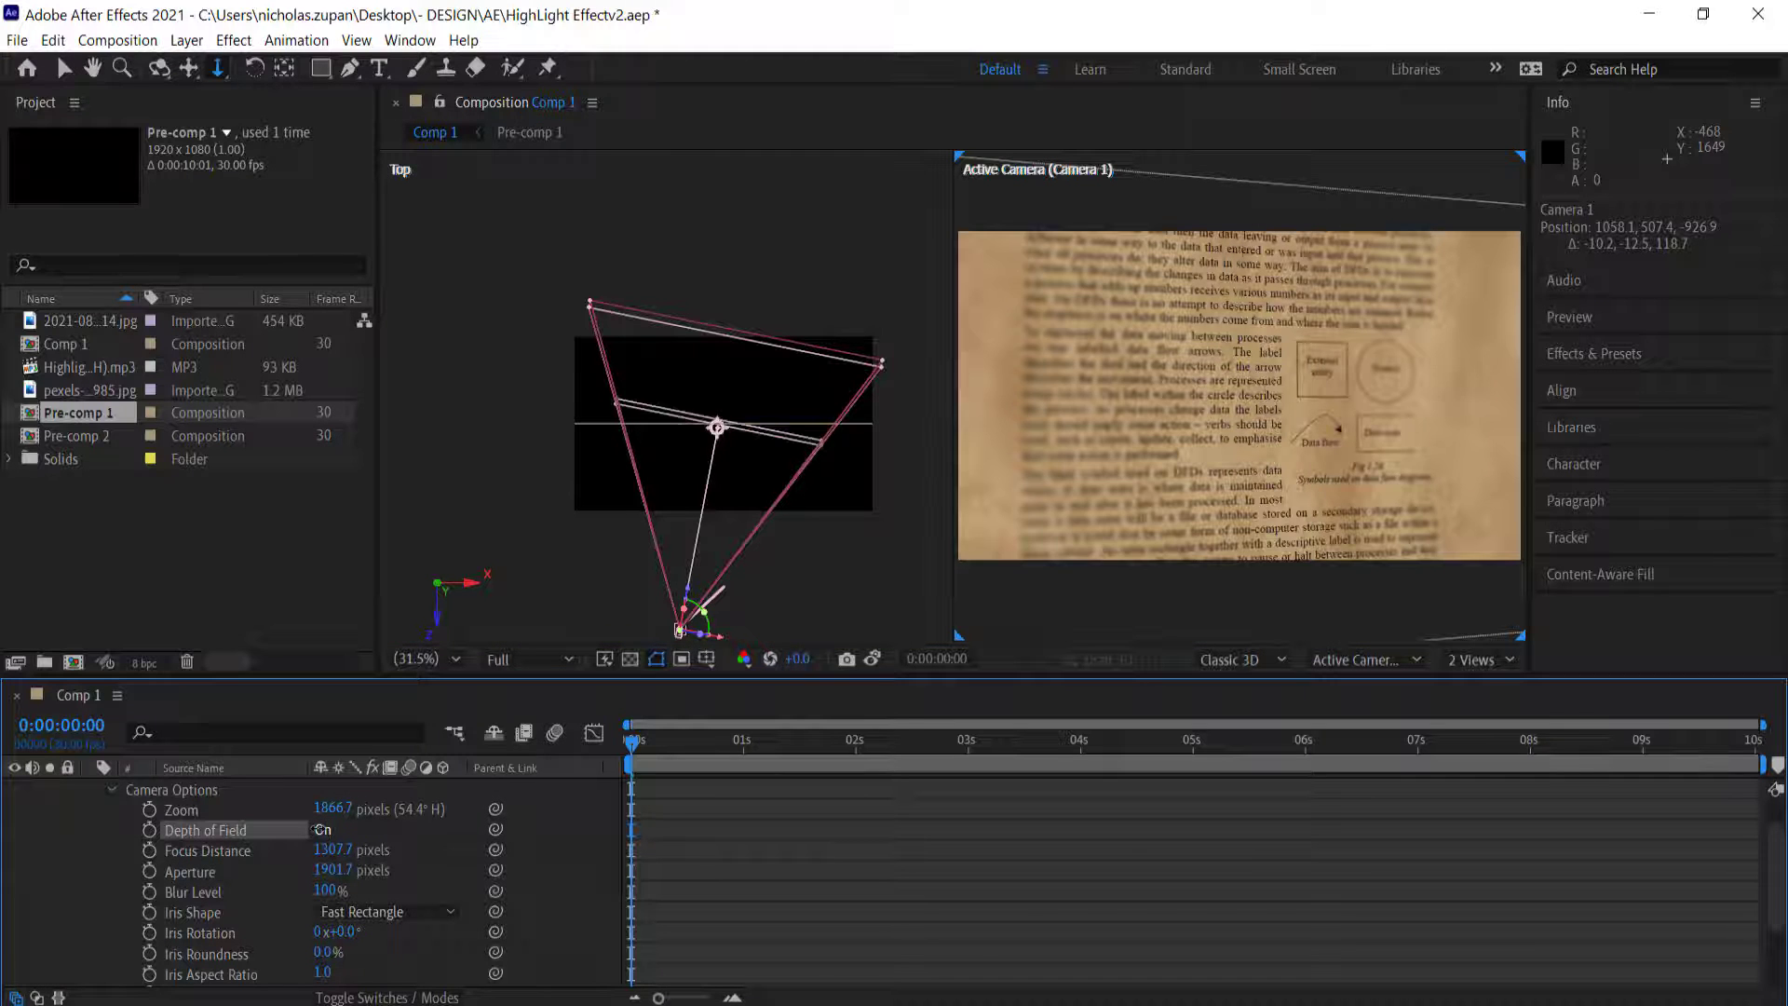
left_click(321, 829)
left_click(320, 829)
Set Camera 1's Aperture to 550 pixels and Focus Distance to 1273 pixels, and keyframe both at 0:00:00:00.
mouse_move(340, 869)
left_mouse_down()
mouse_move(351, 846)
mouse_move(337, 857)
left_mouse_up()
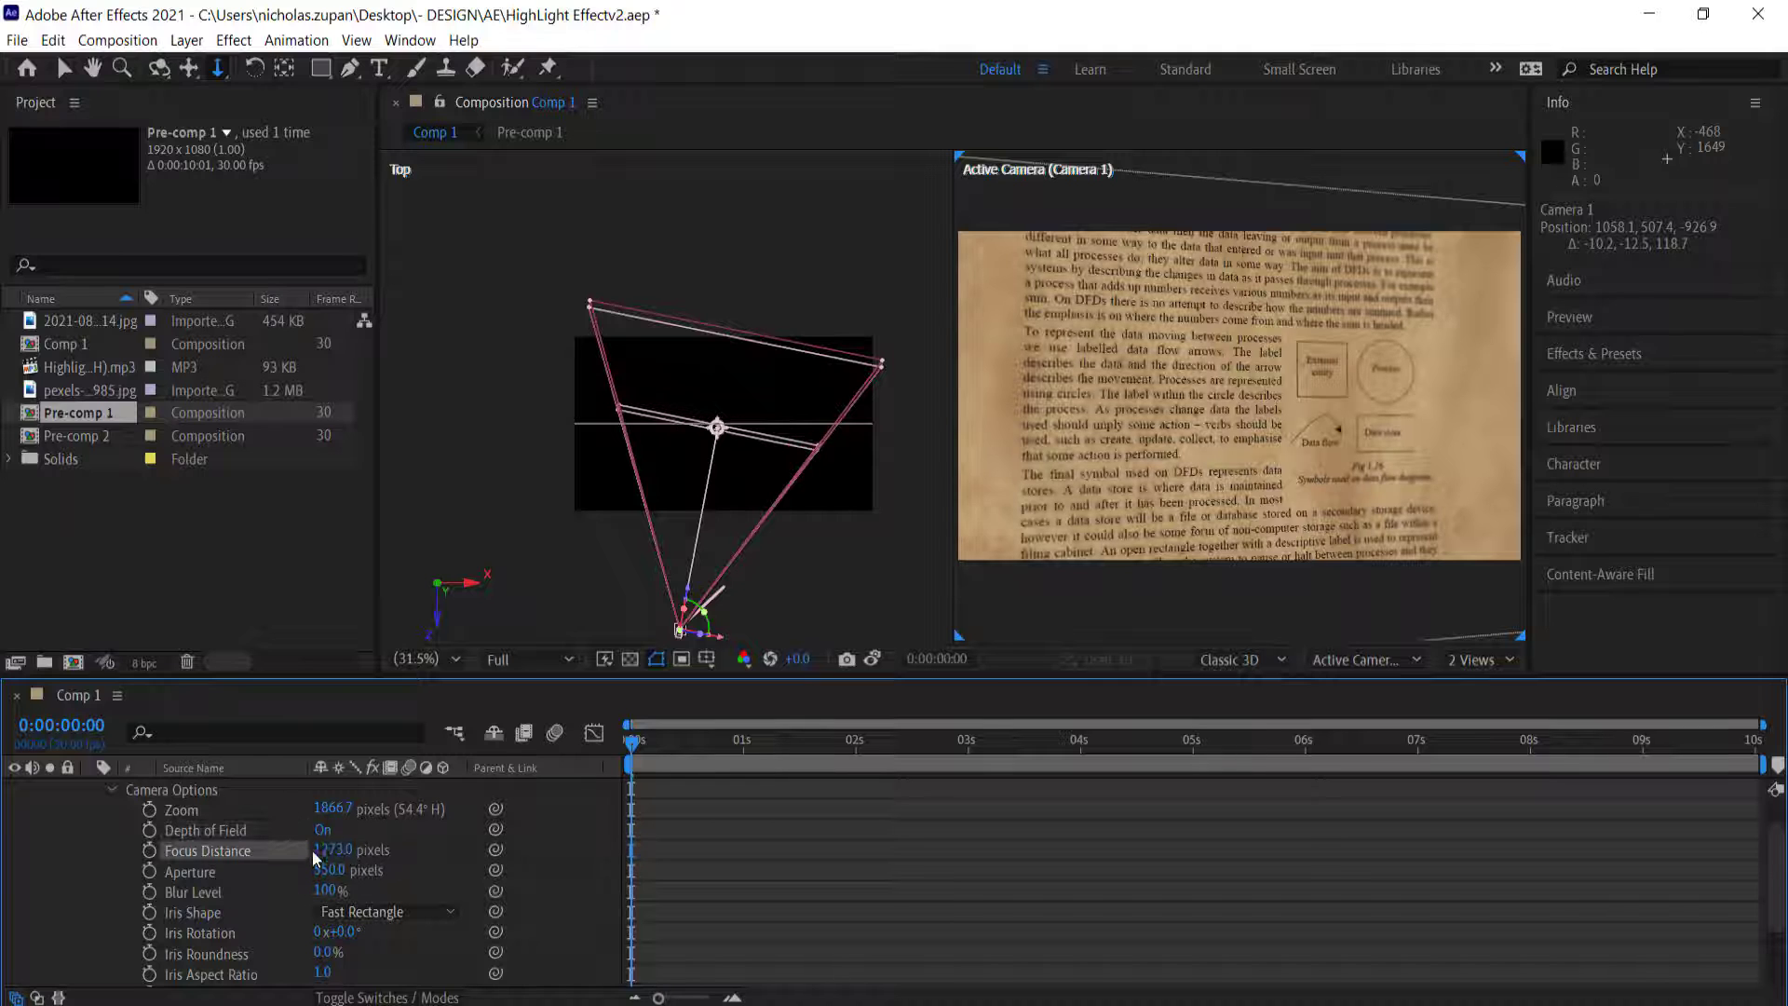
left_click(322, 830)
left_click(323, 830)
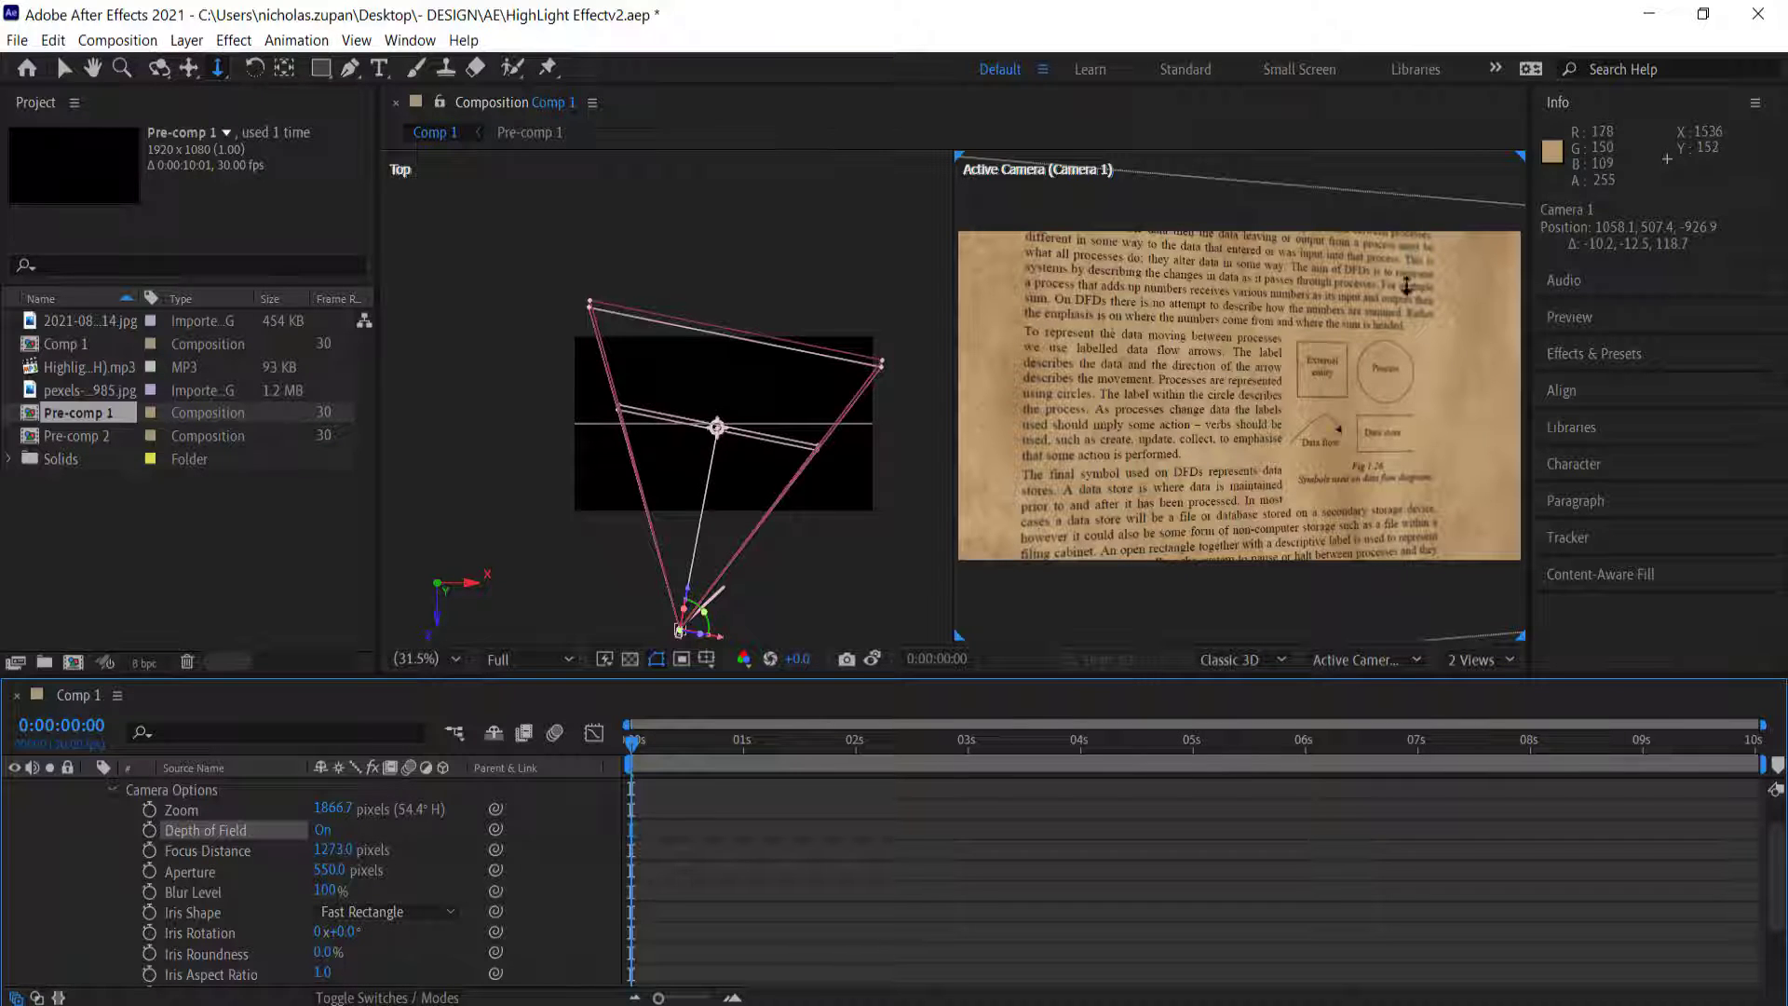
left_click(149, 851)
left_click(149, 870)
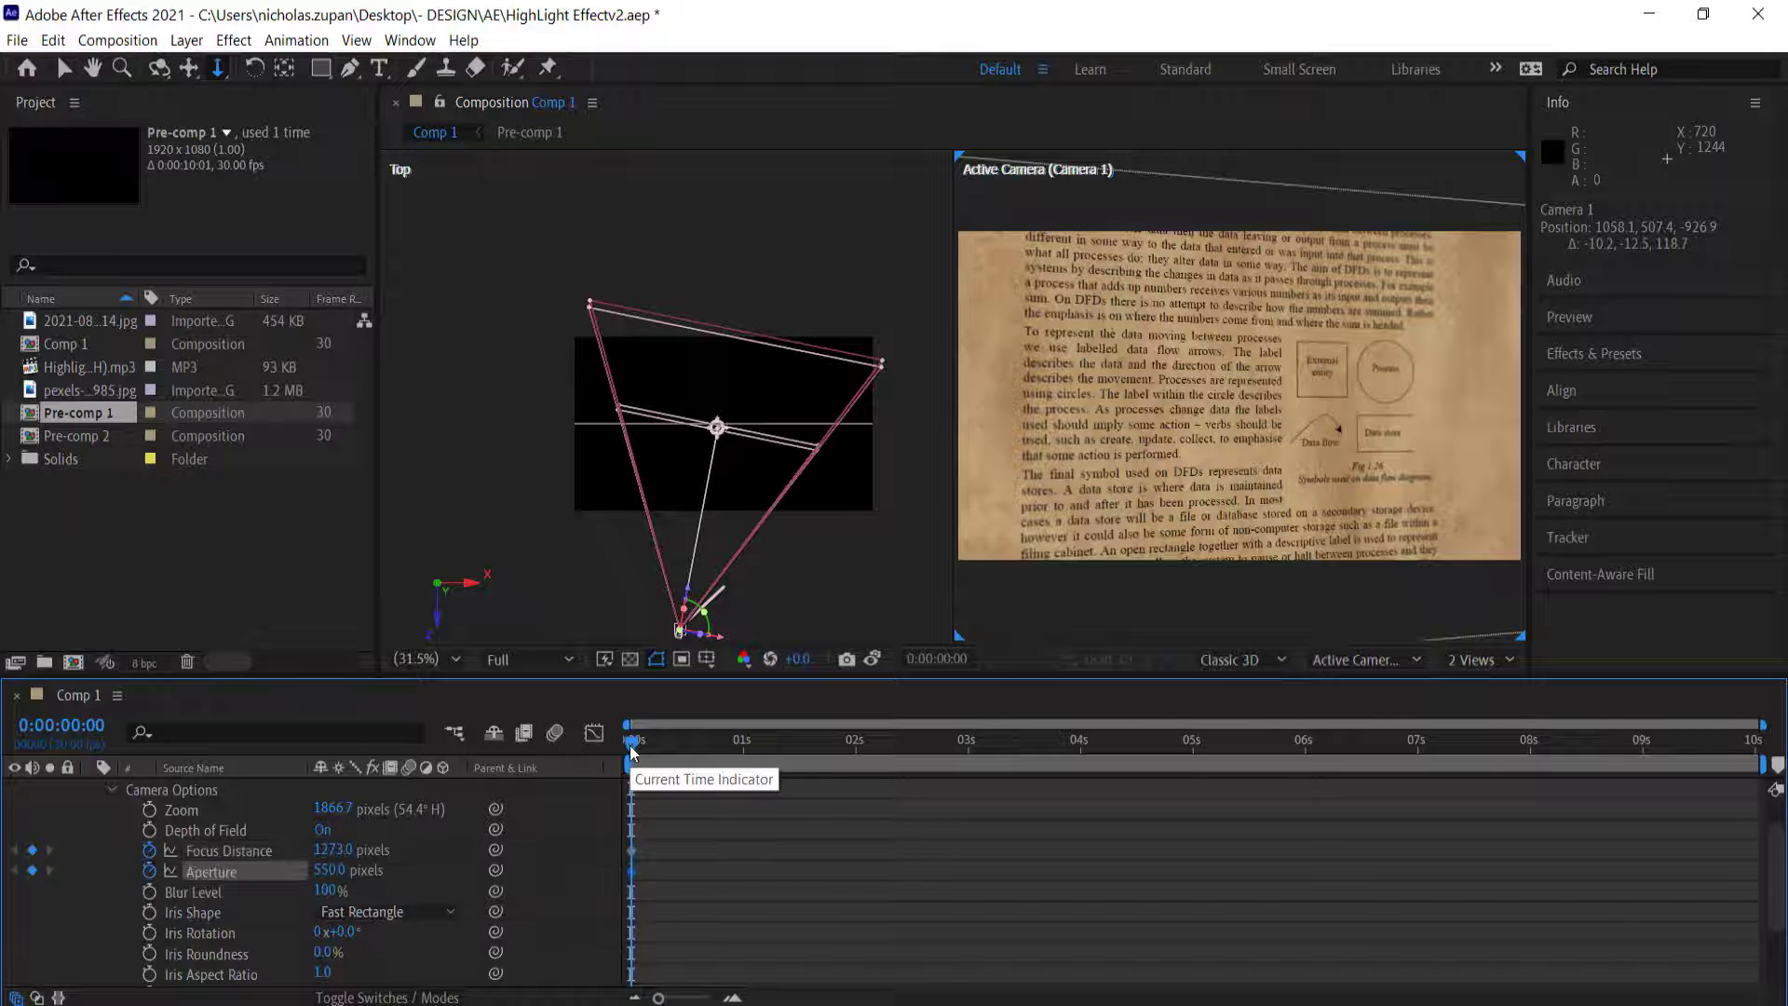
At 0:00:10:00, set Camera 1's Focus Distance to 990 pixels and Aperture to 297 pixels.
left_click_drag(632, 745, 1785, 739)
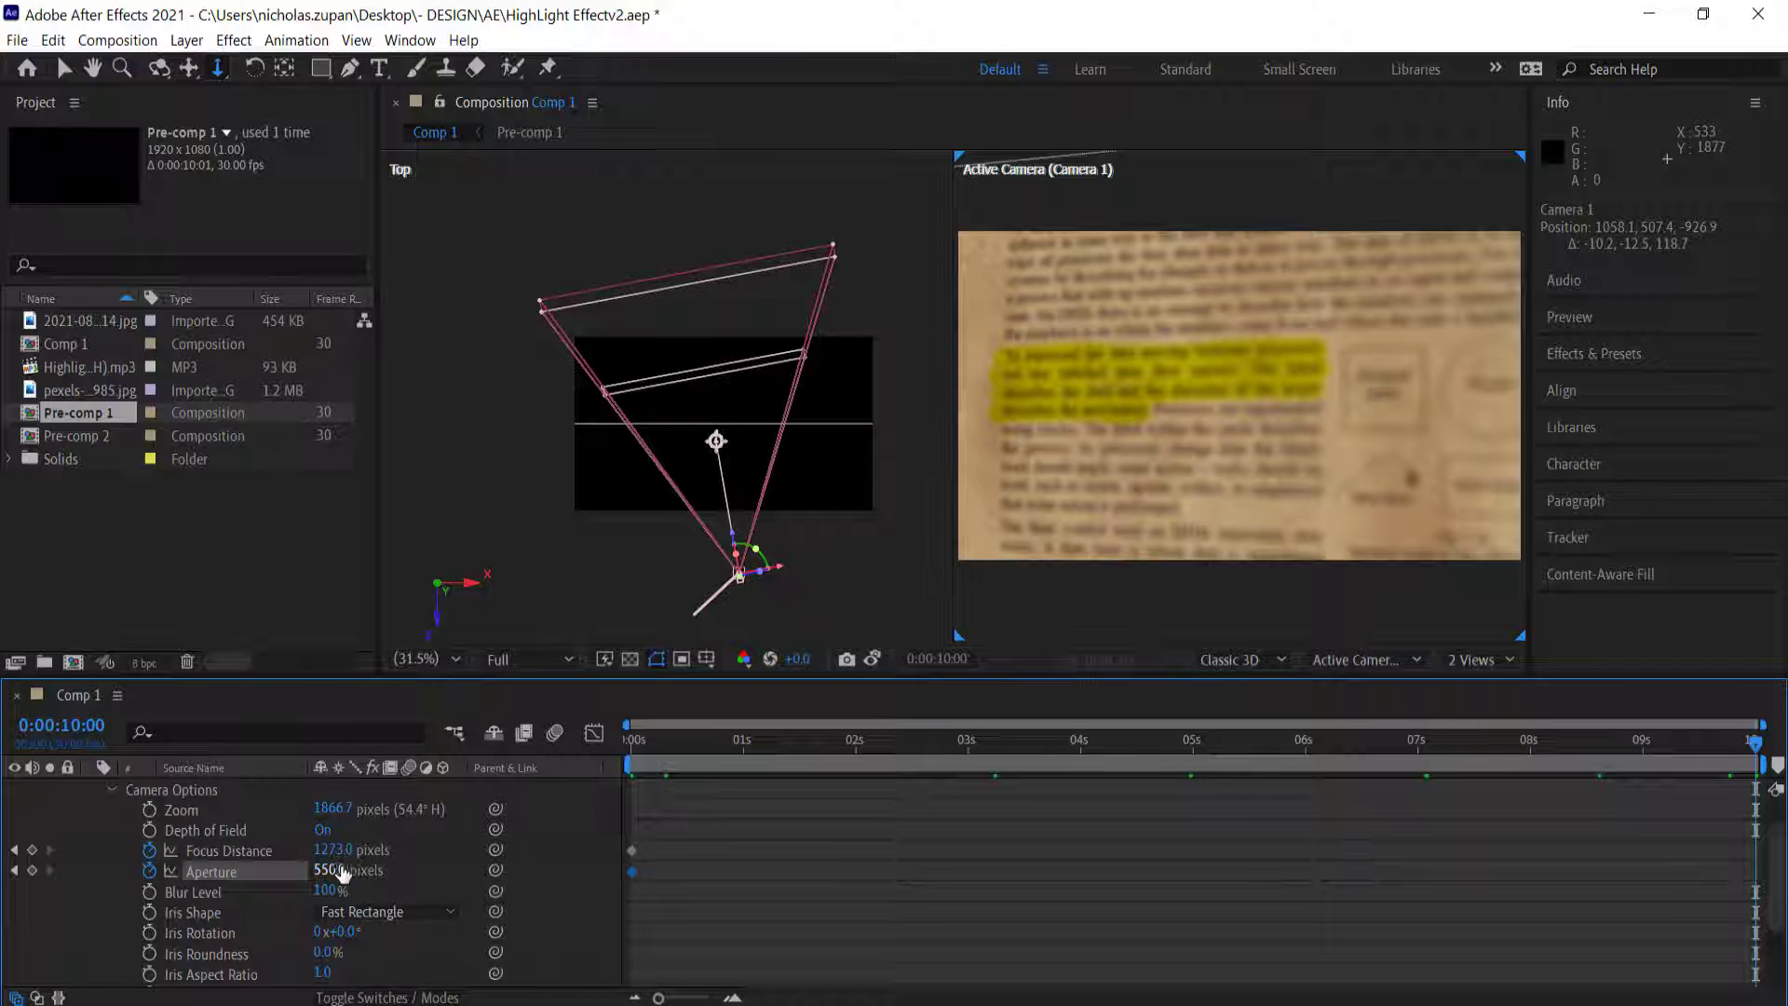
left_click_drag(332, 849, 11, 845)
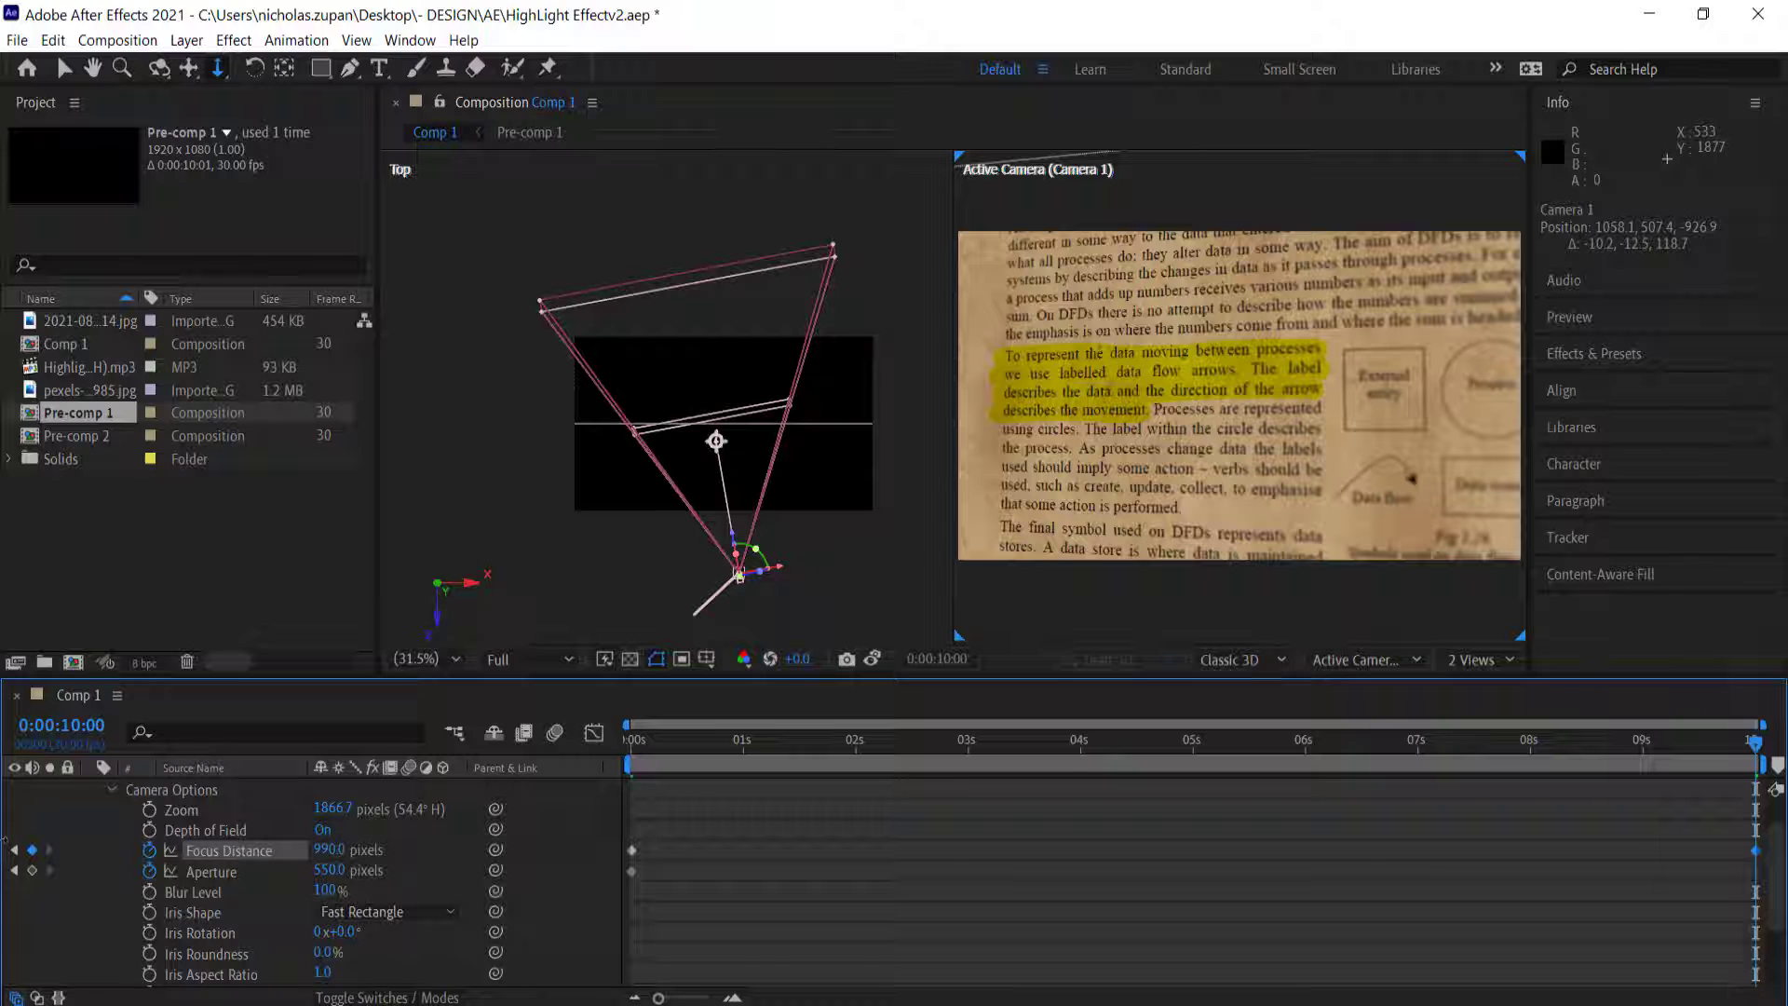
left_click_drag(327, 870, 298, 870)
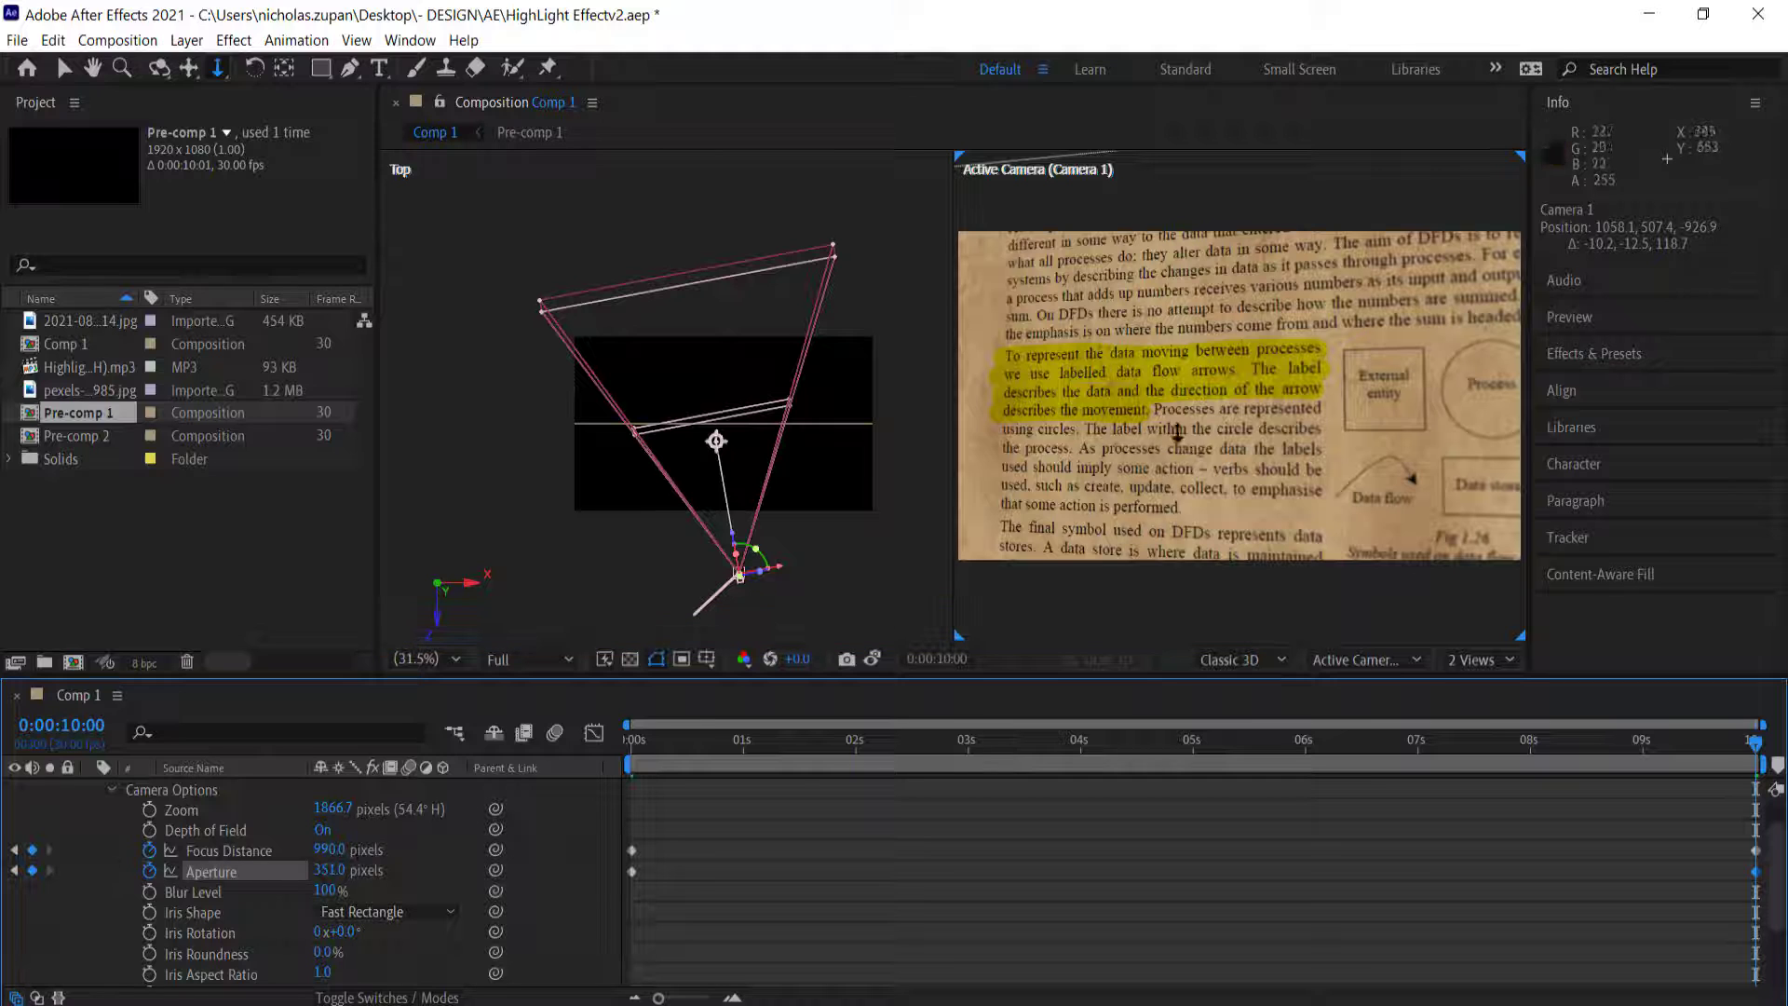
left_click_drag(333, 872, 276, 858)
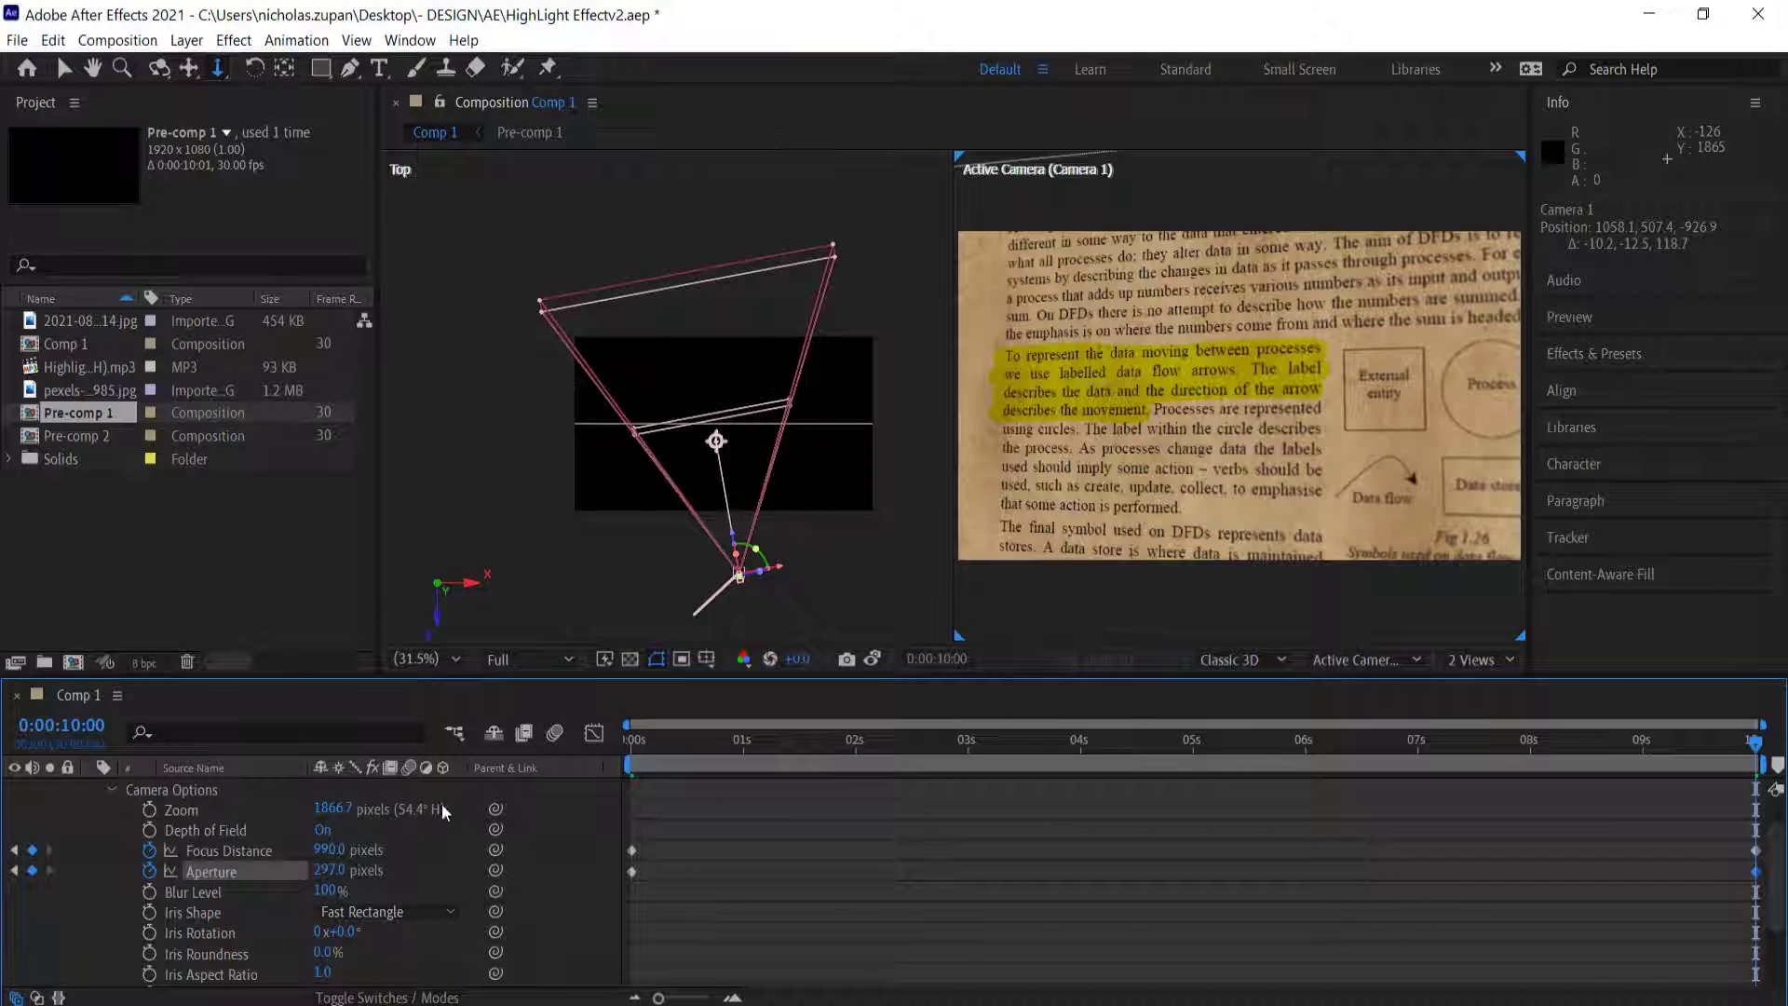
mouse_move(1737, 745)
left_mouse_down()
mouse_move(564, 749)
mouse_move(1762, 745)
left_mouse_up()
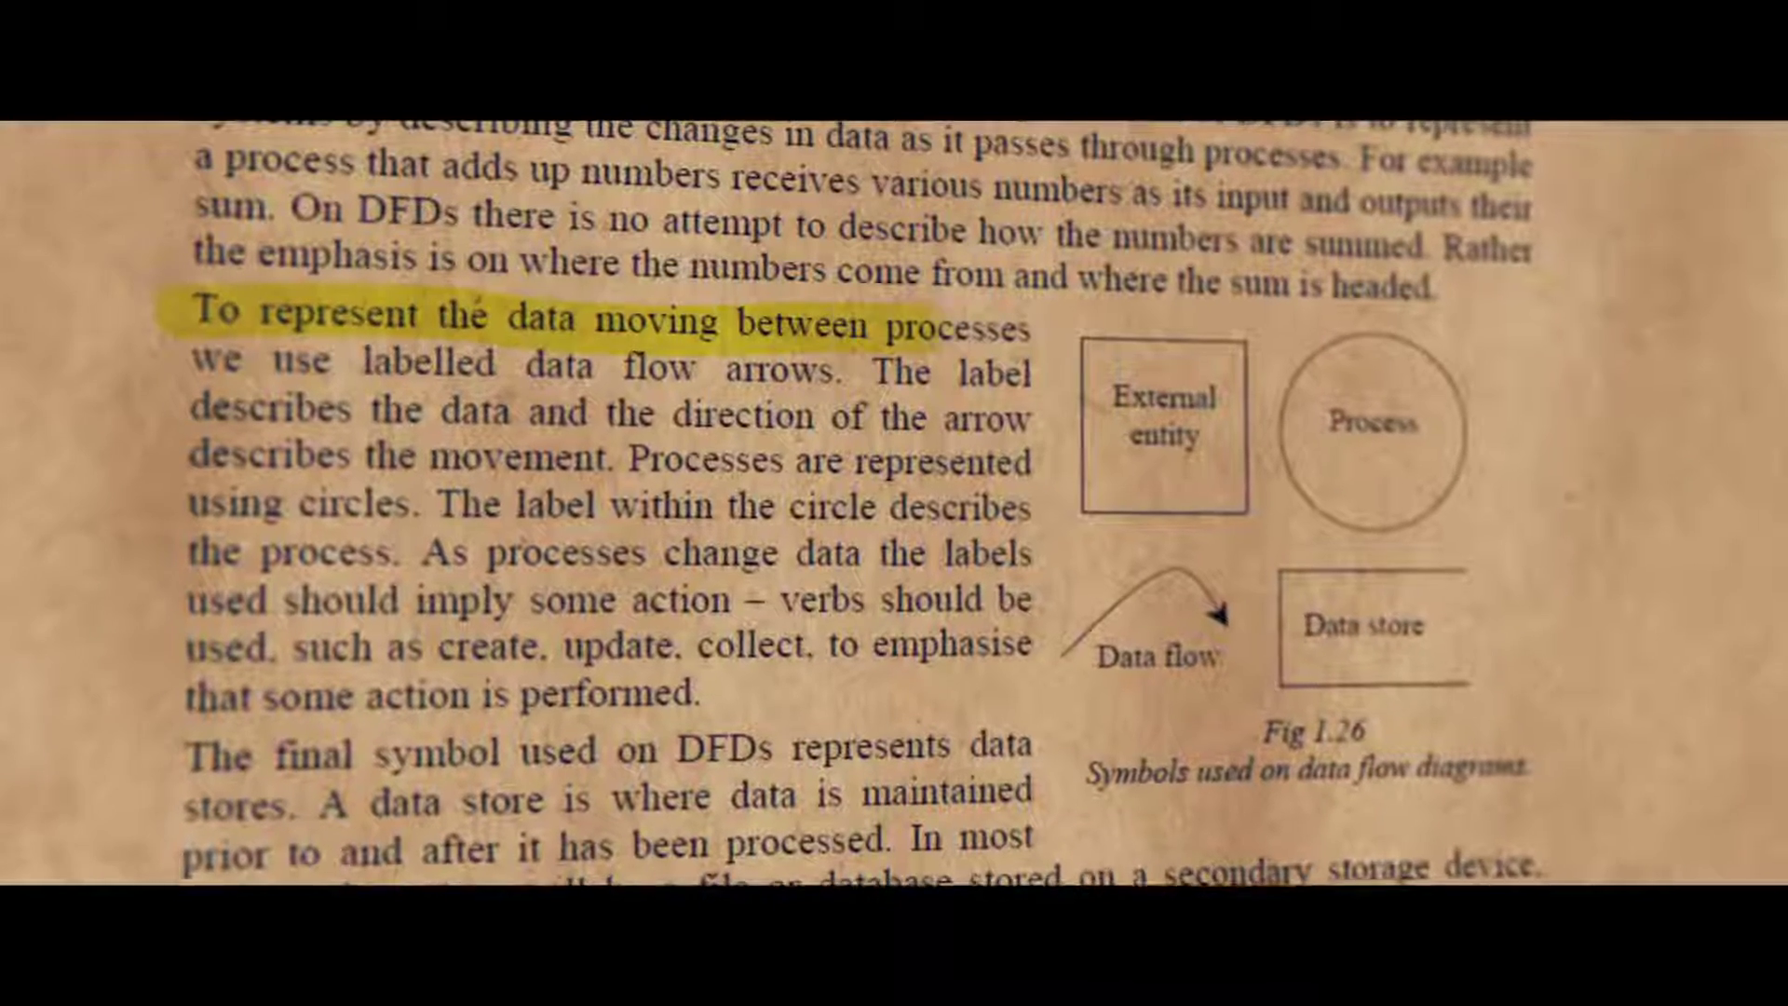